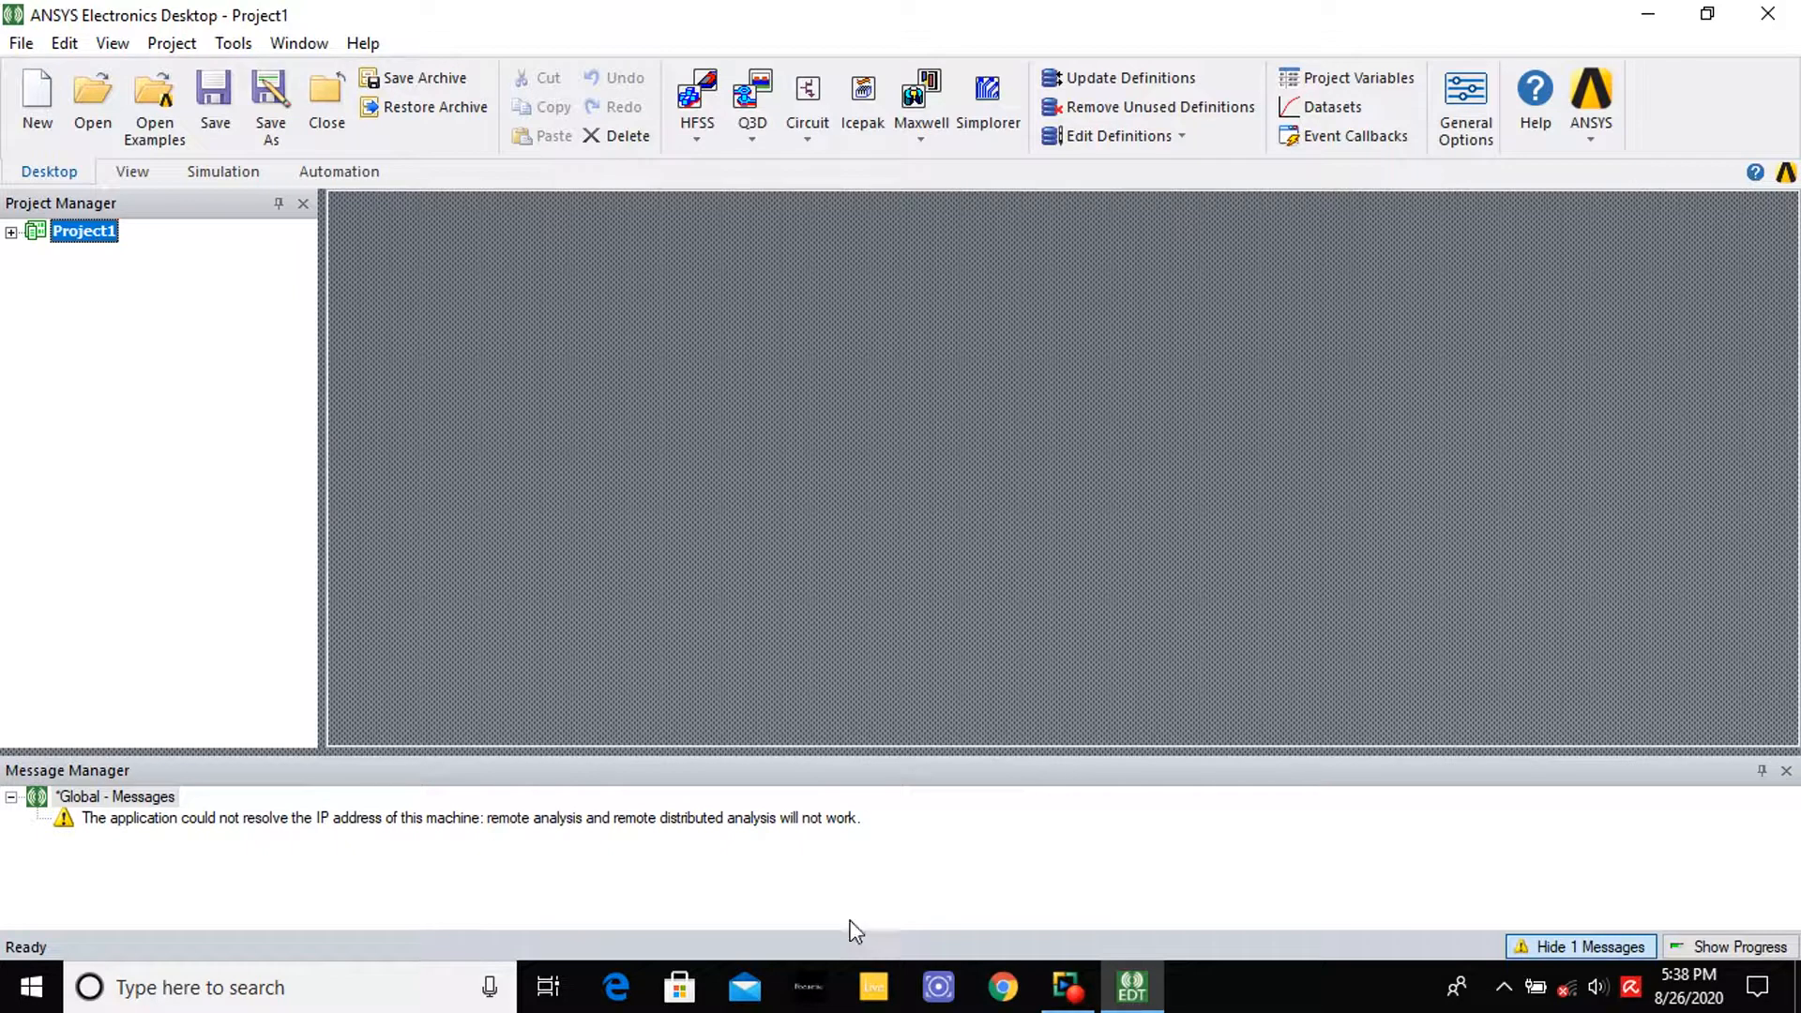
Insert an HFSS design into the project and narrow the project and model tree areas to enlarge the modeling view
left_click(698, 141)
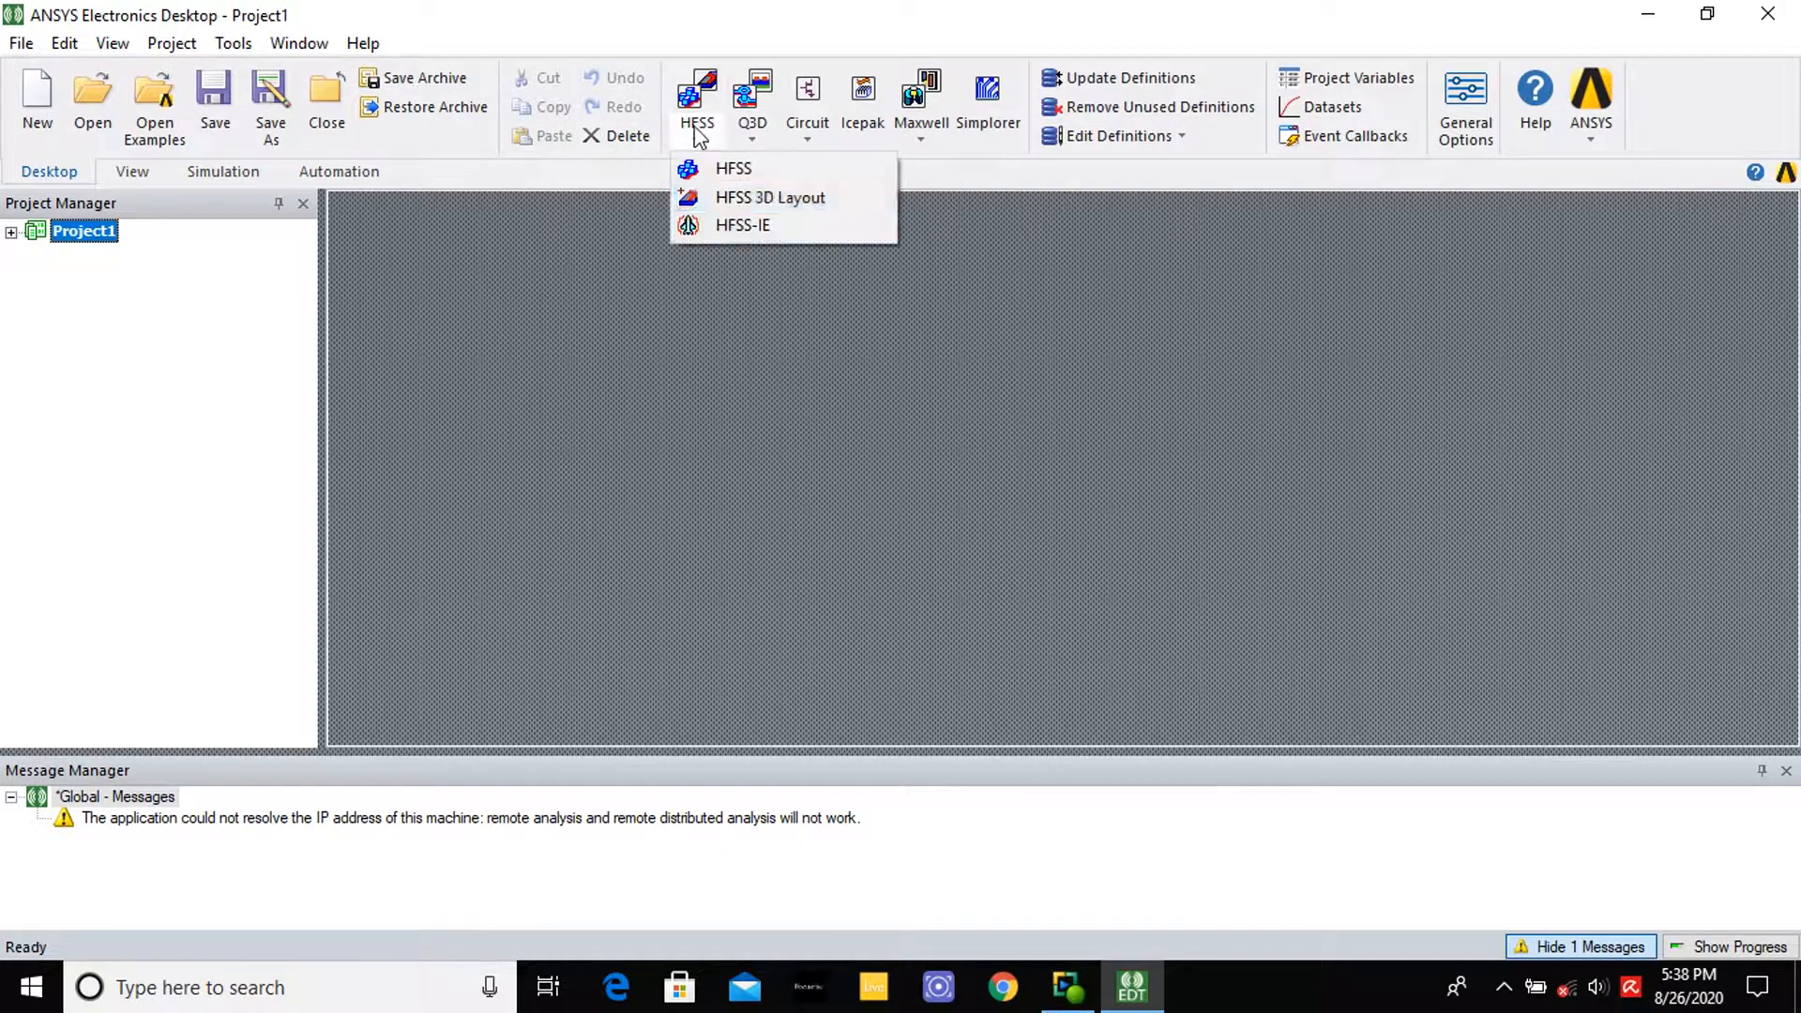
left_click(716, 173)
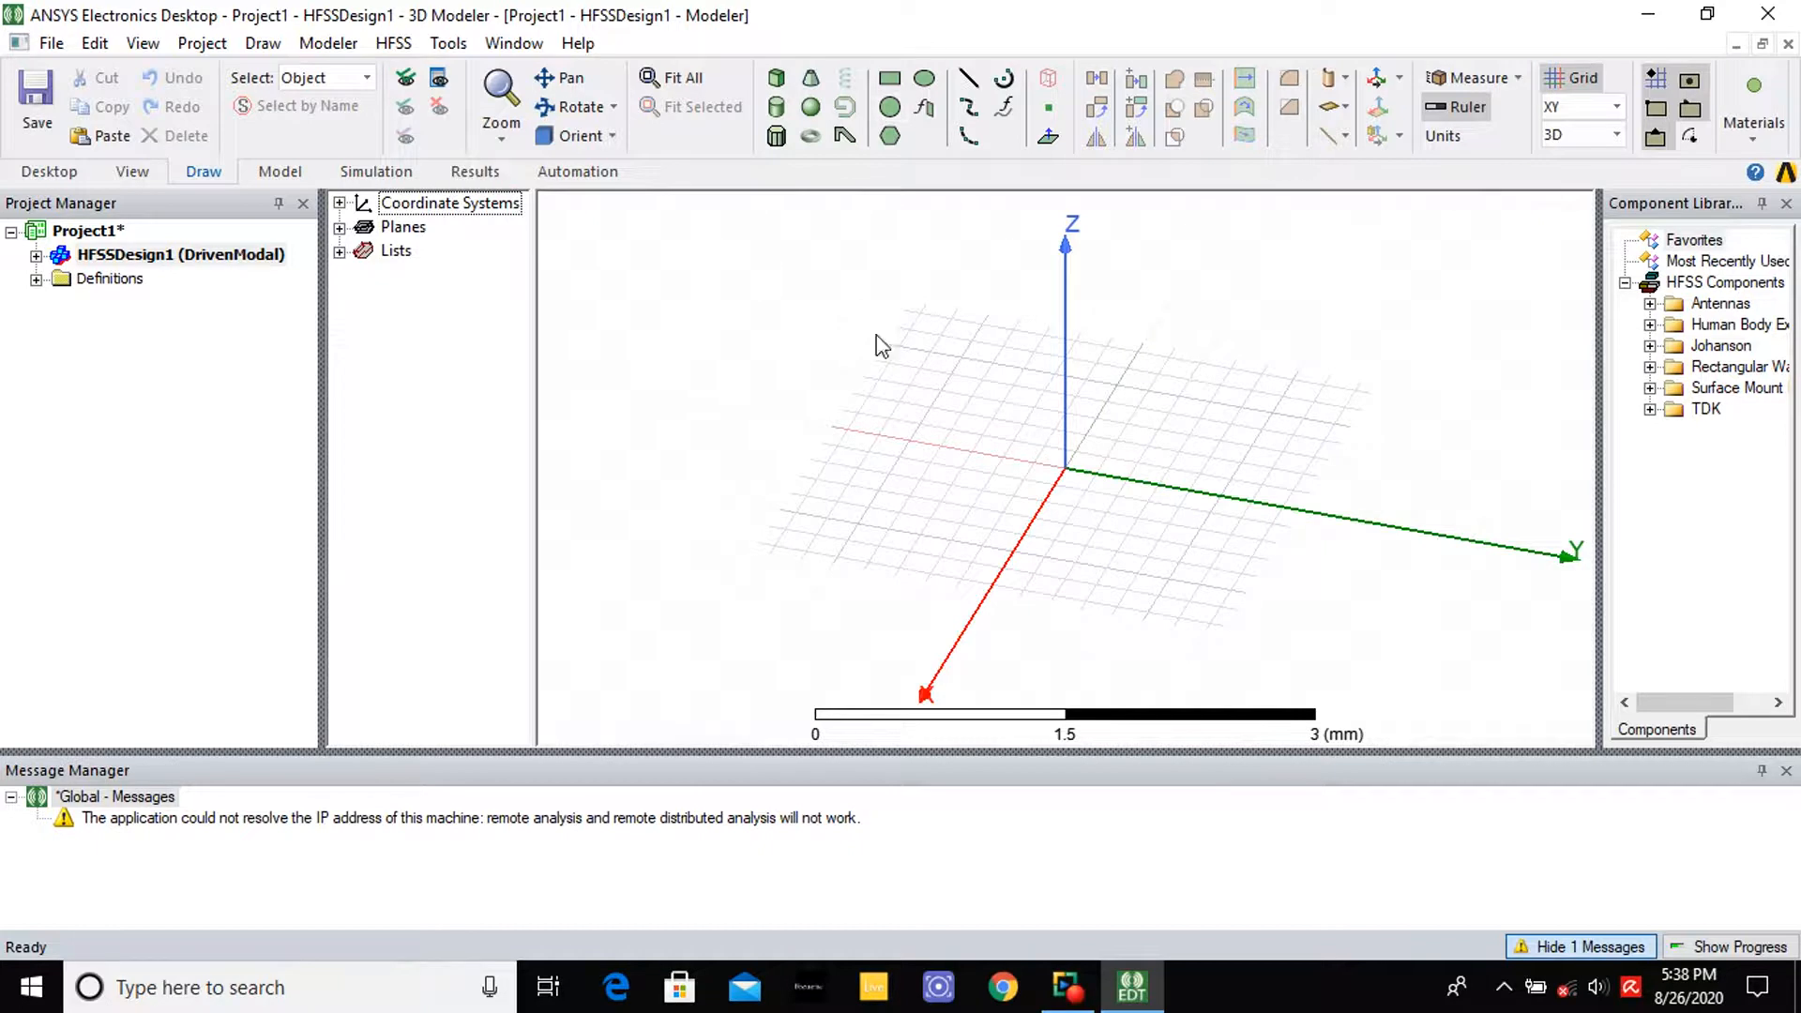
left_click_drag(531, 382, 459, 386)
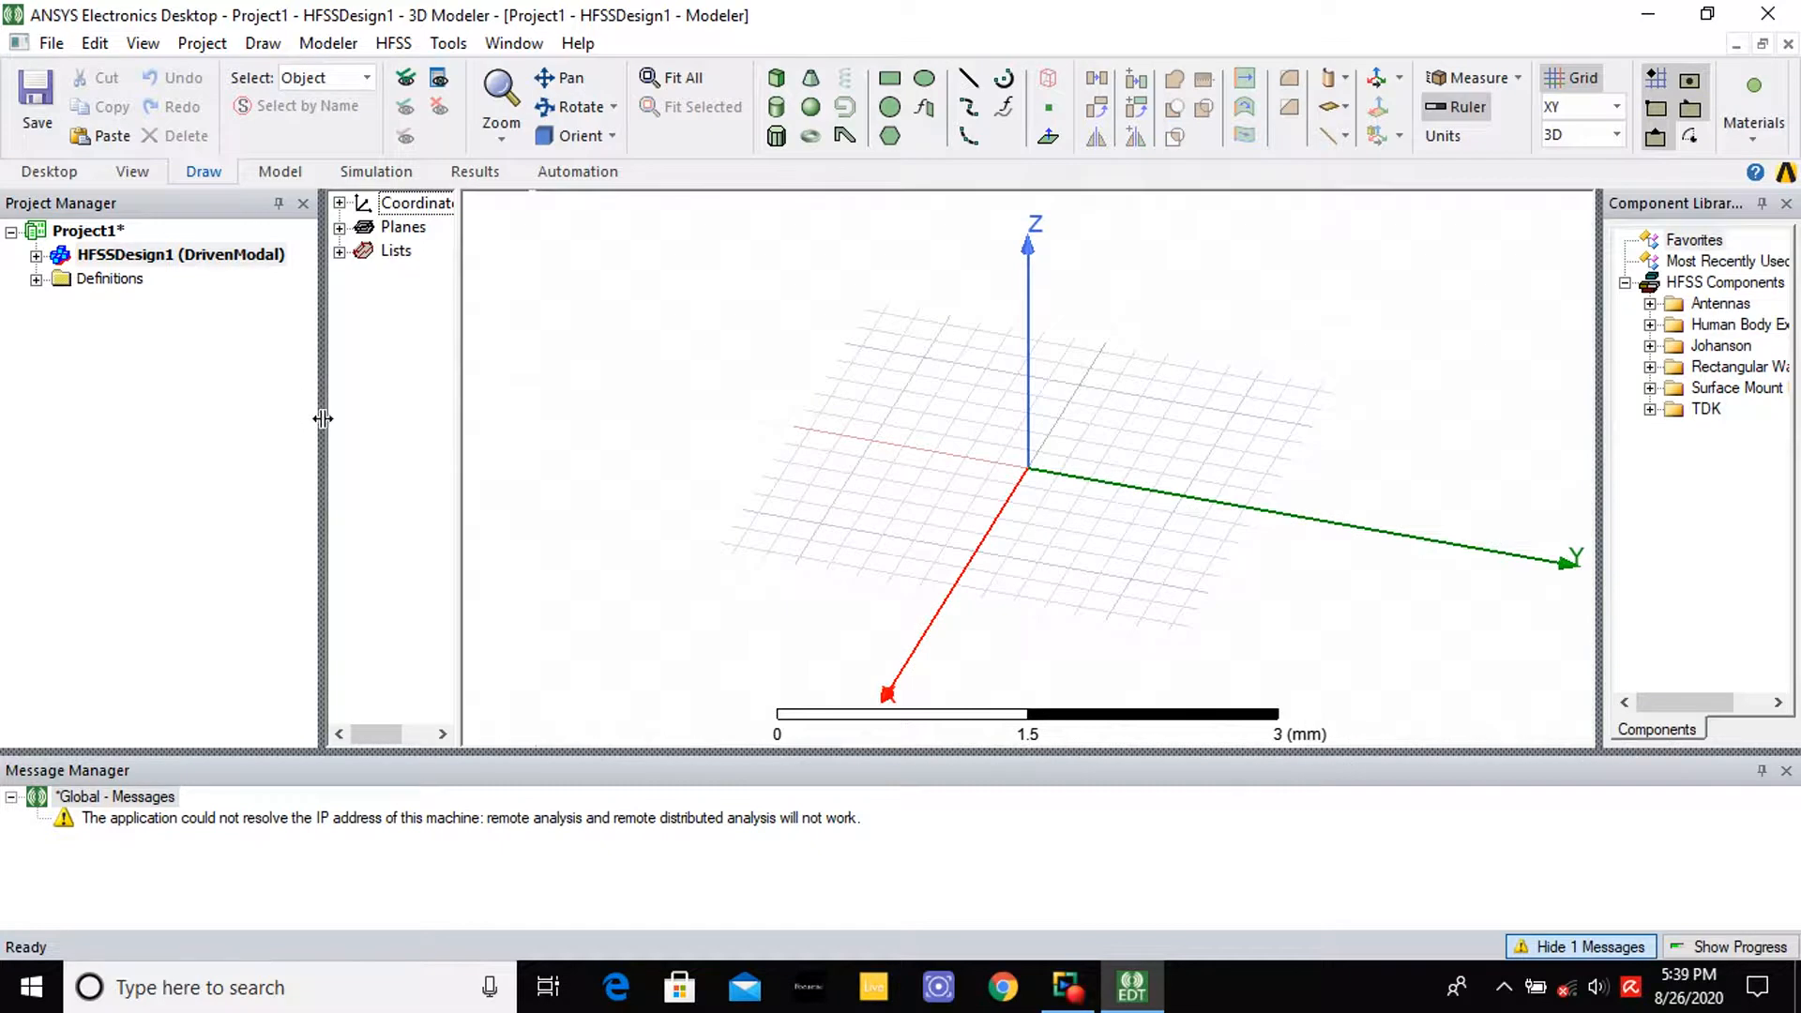
left_click_drag(321, 413, 229, 406)
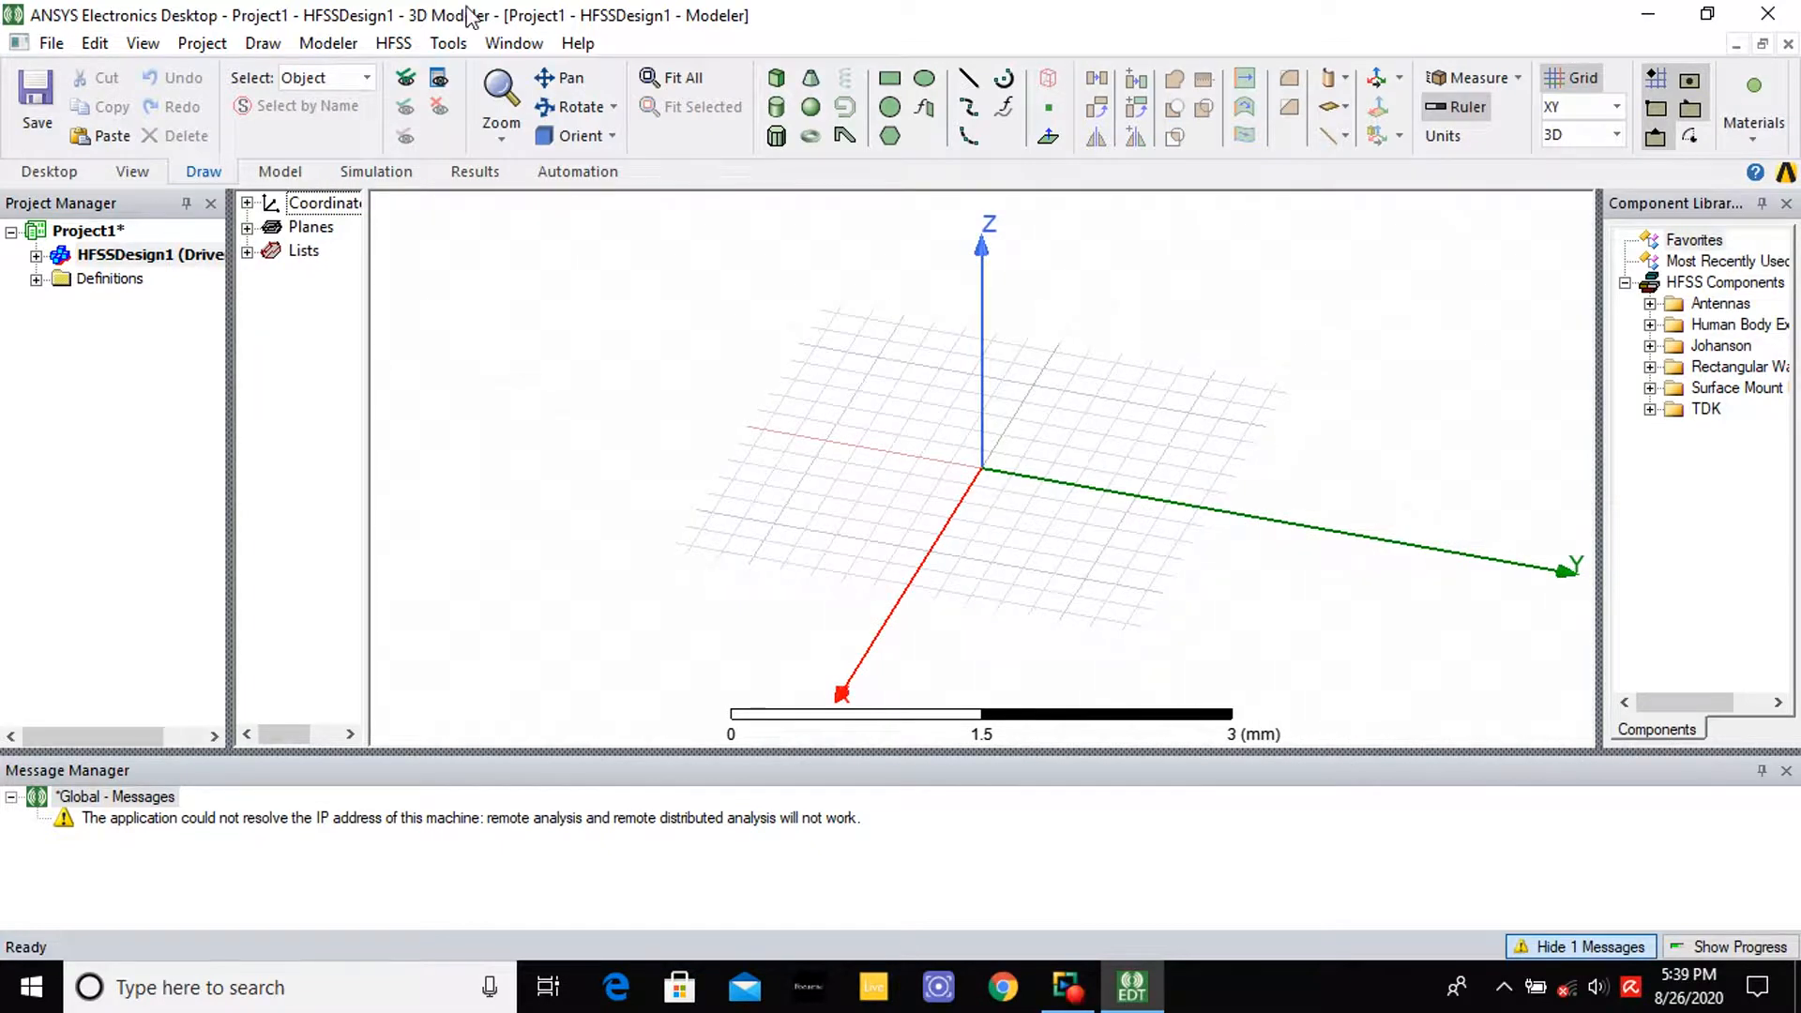
Draw a box of about 1.2 × 0.8 × 0.8 mm on the XY plane, starting at about (-0.8, -2.2, 0) mm
left_click(776, 78)
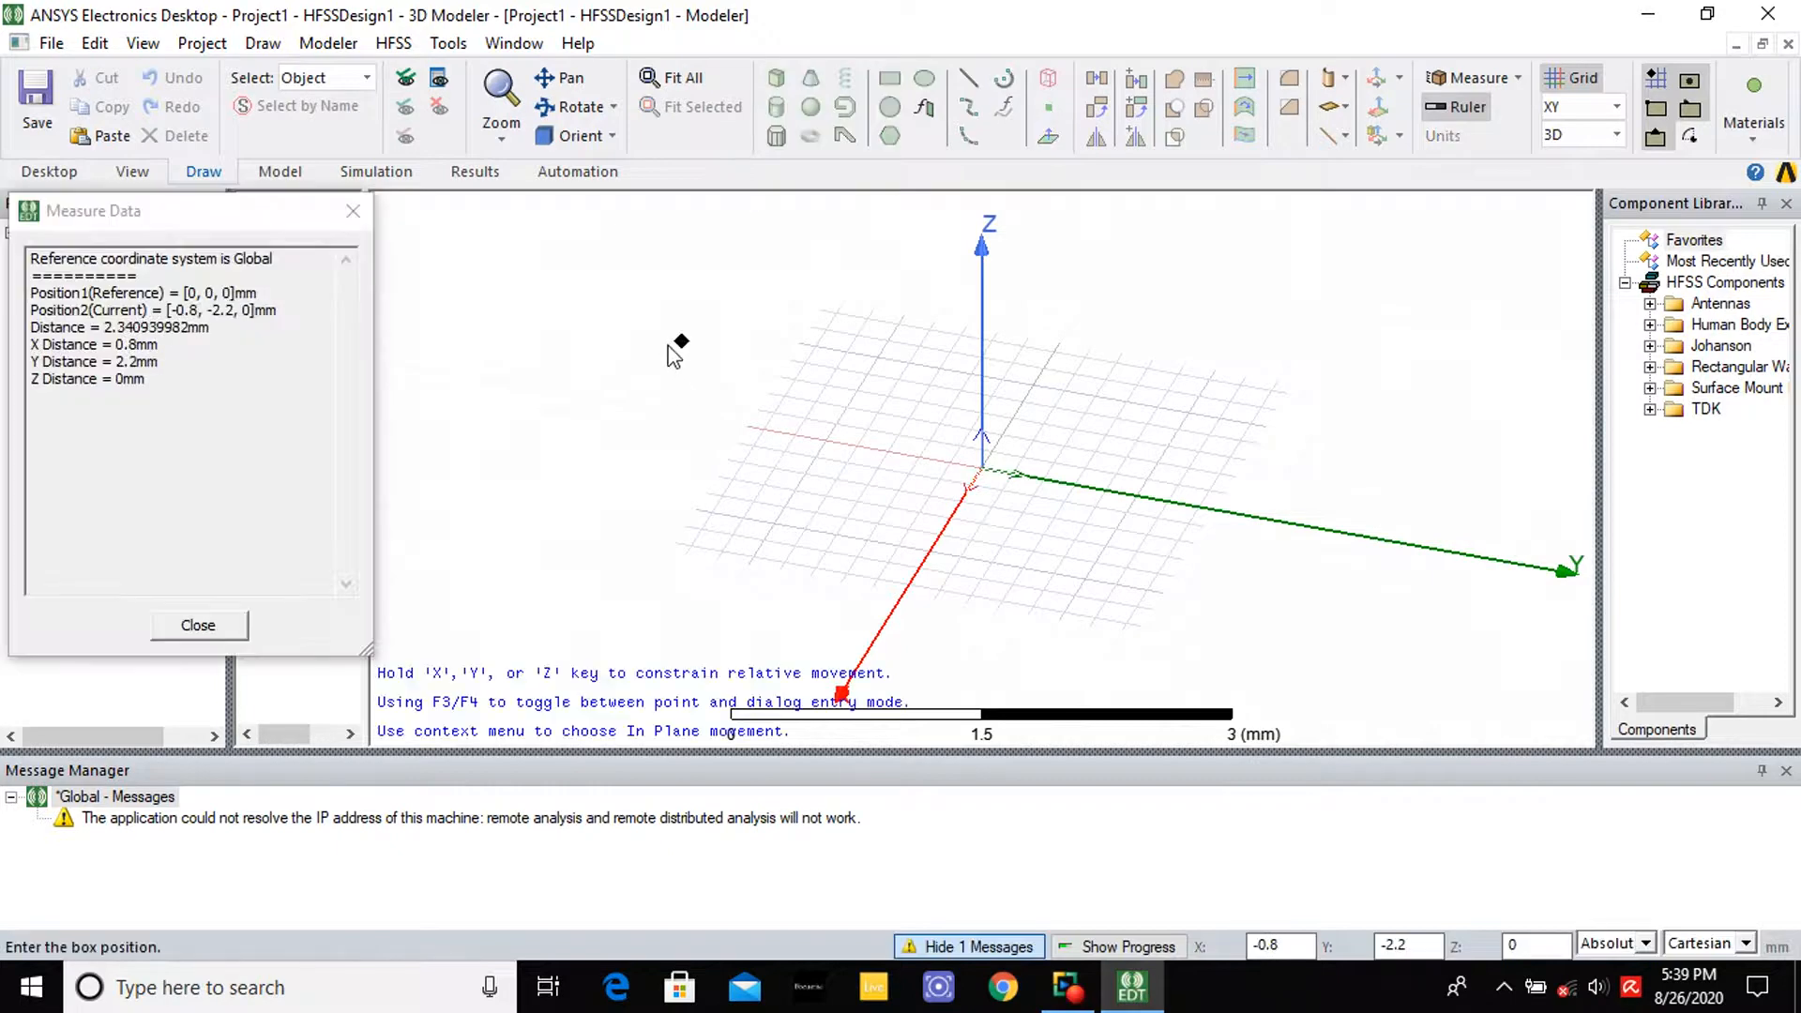
left_click(676, 345)
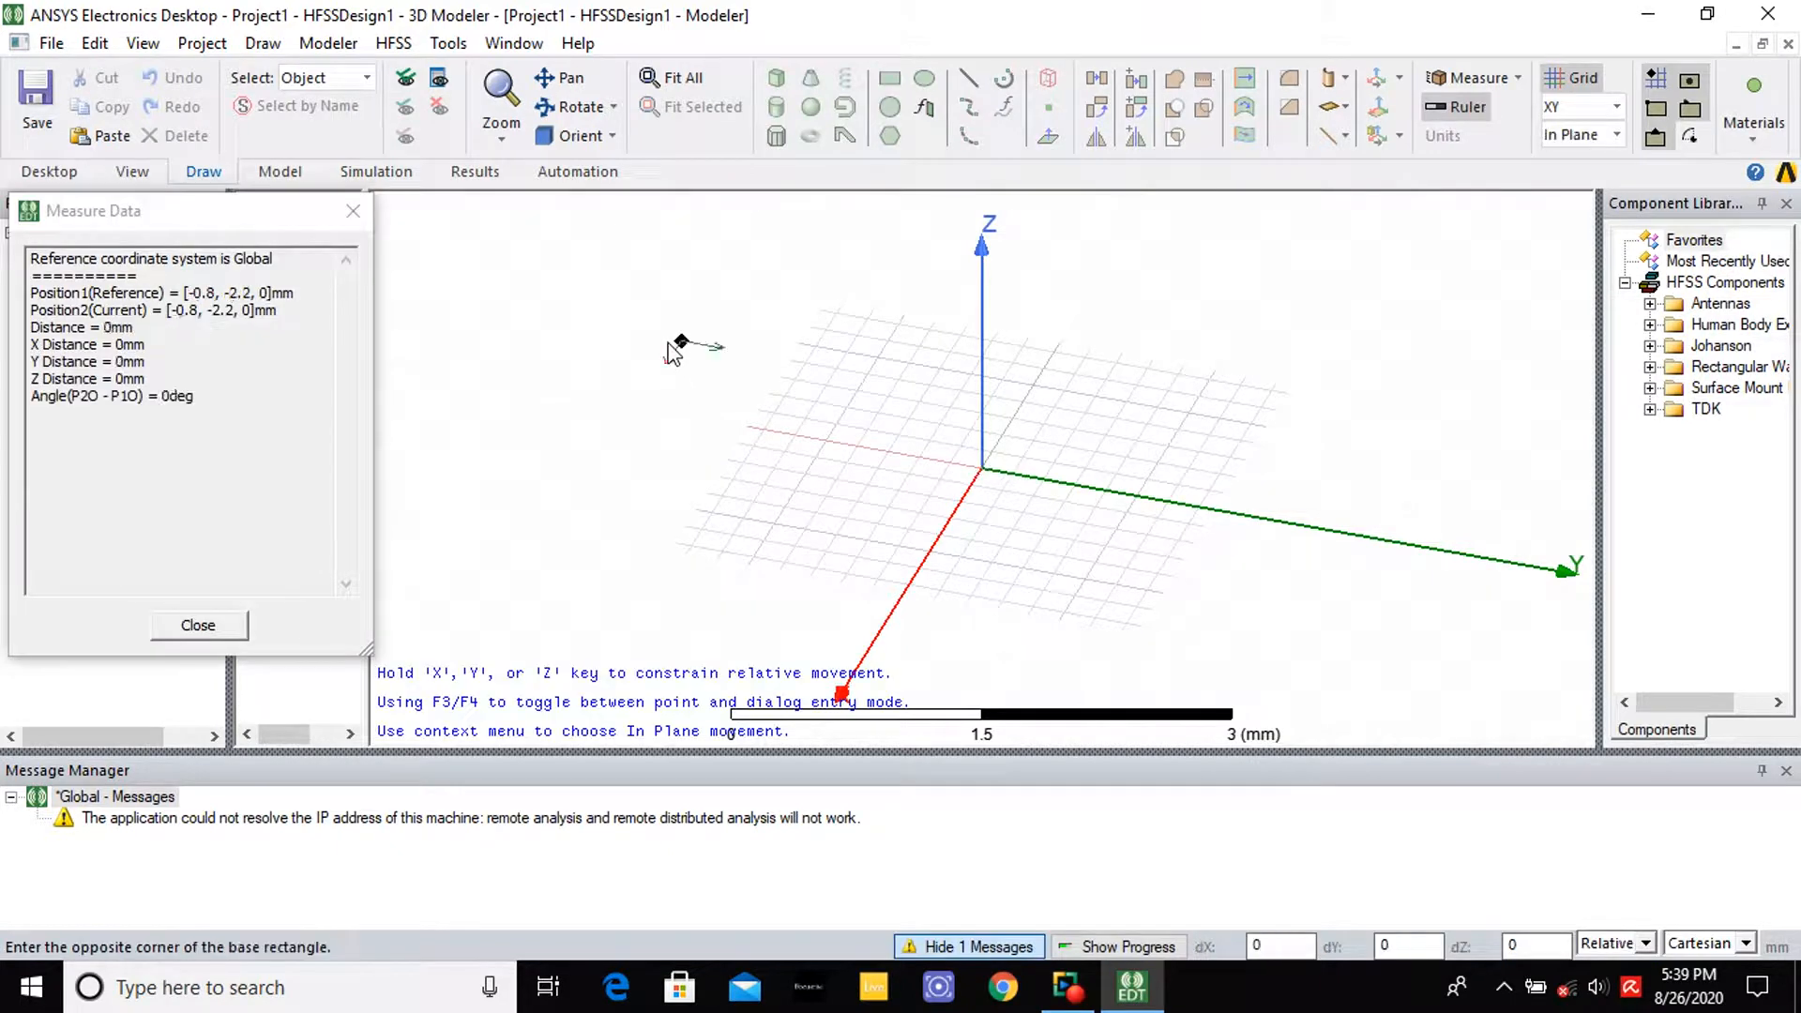
left_click(756, 459)
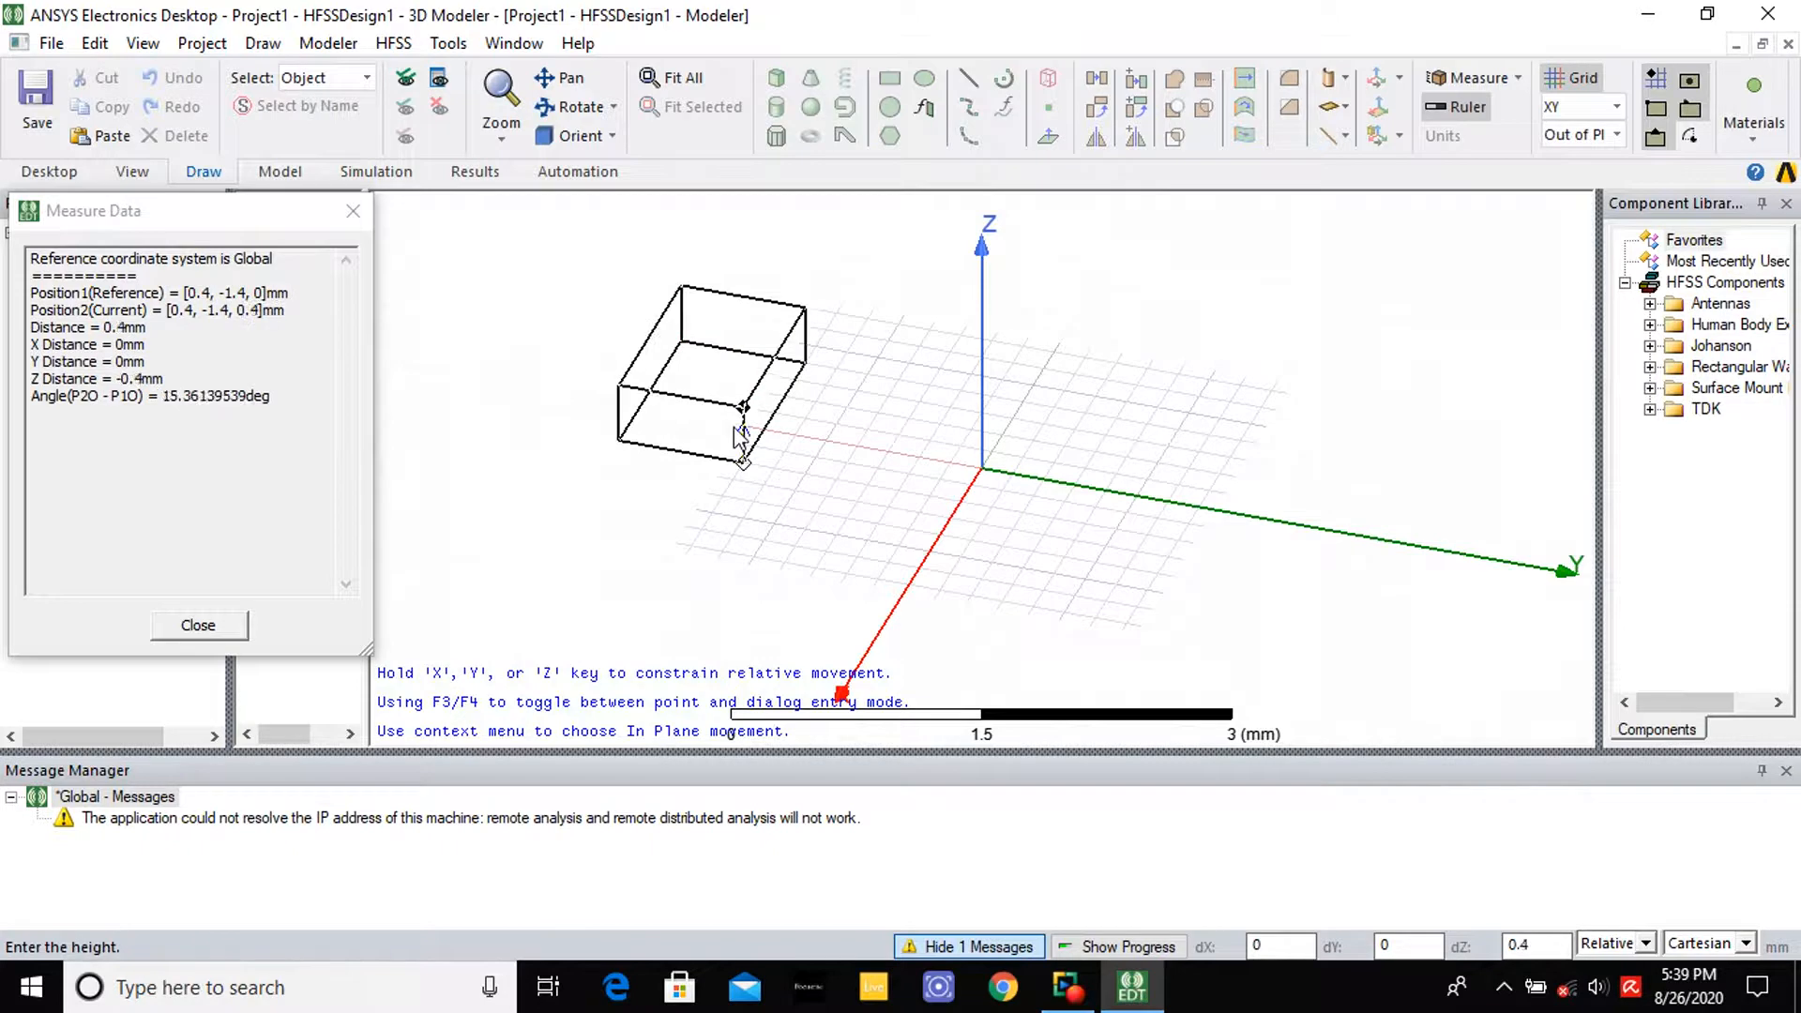
left_click(744, 353)
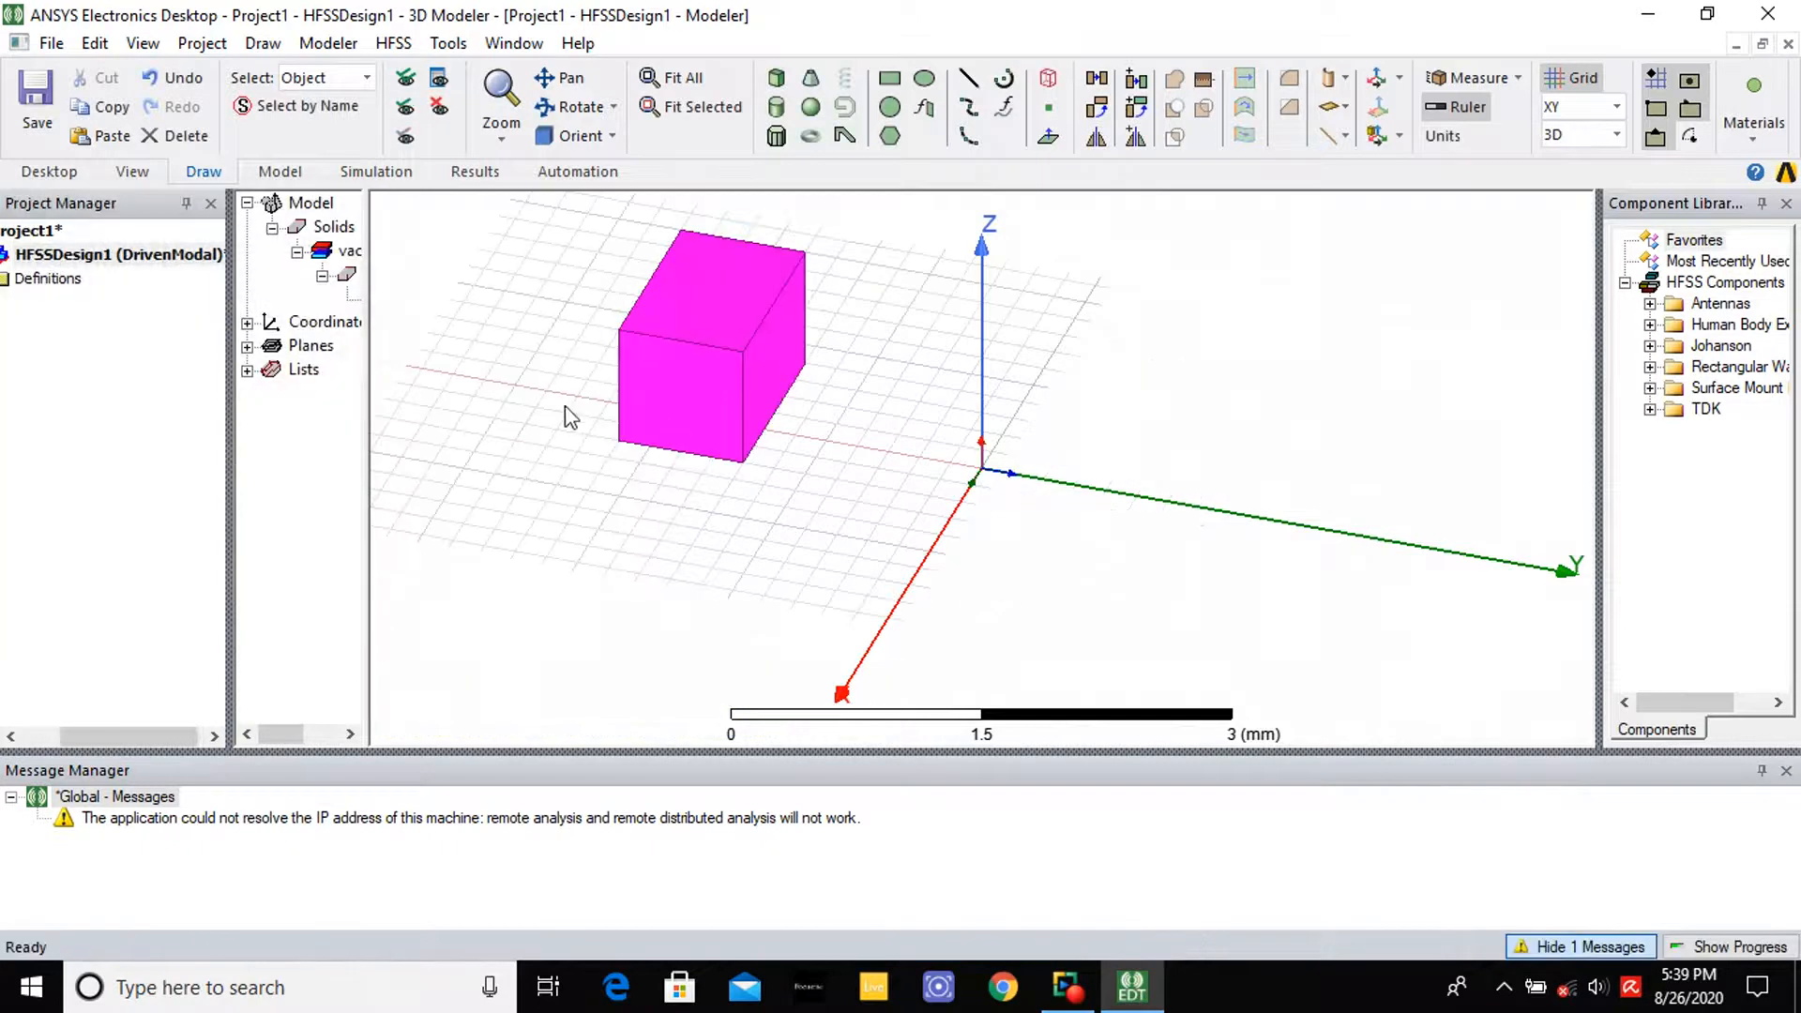
Rename the box as substrate and assign it the FR4_epoxy material
left_click_drag(379, 298, 496, 298)
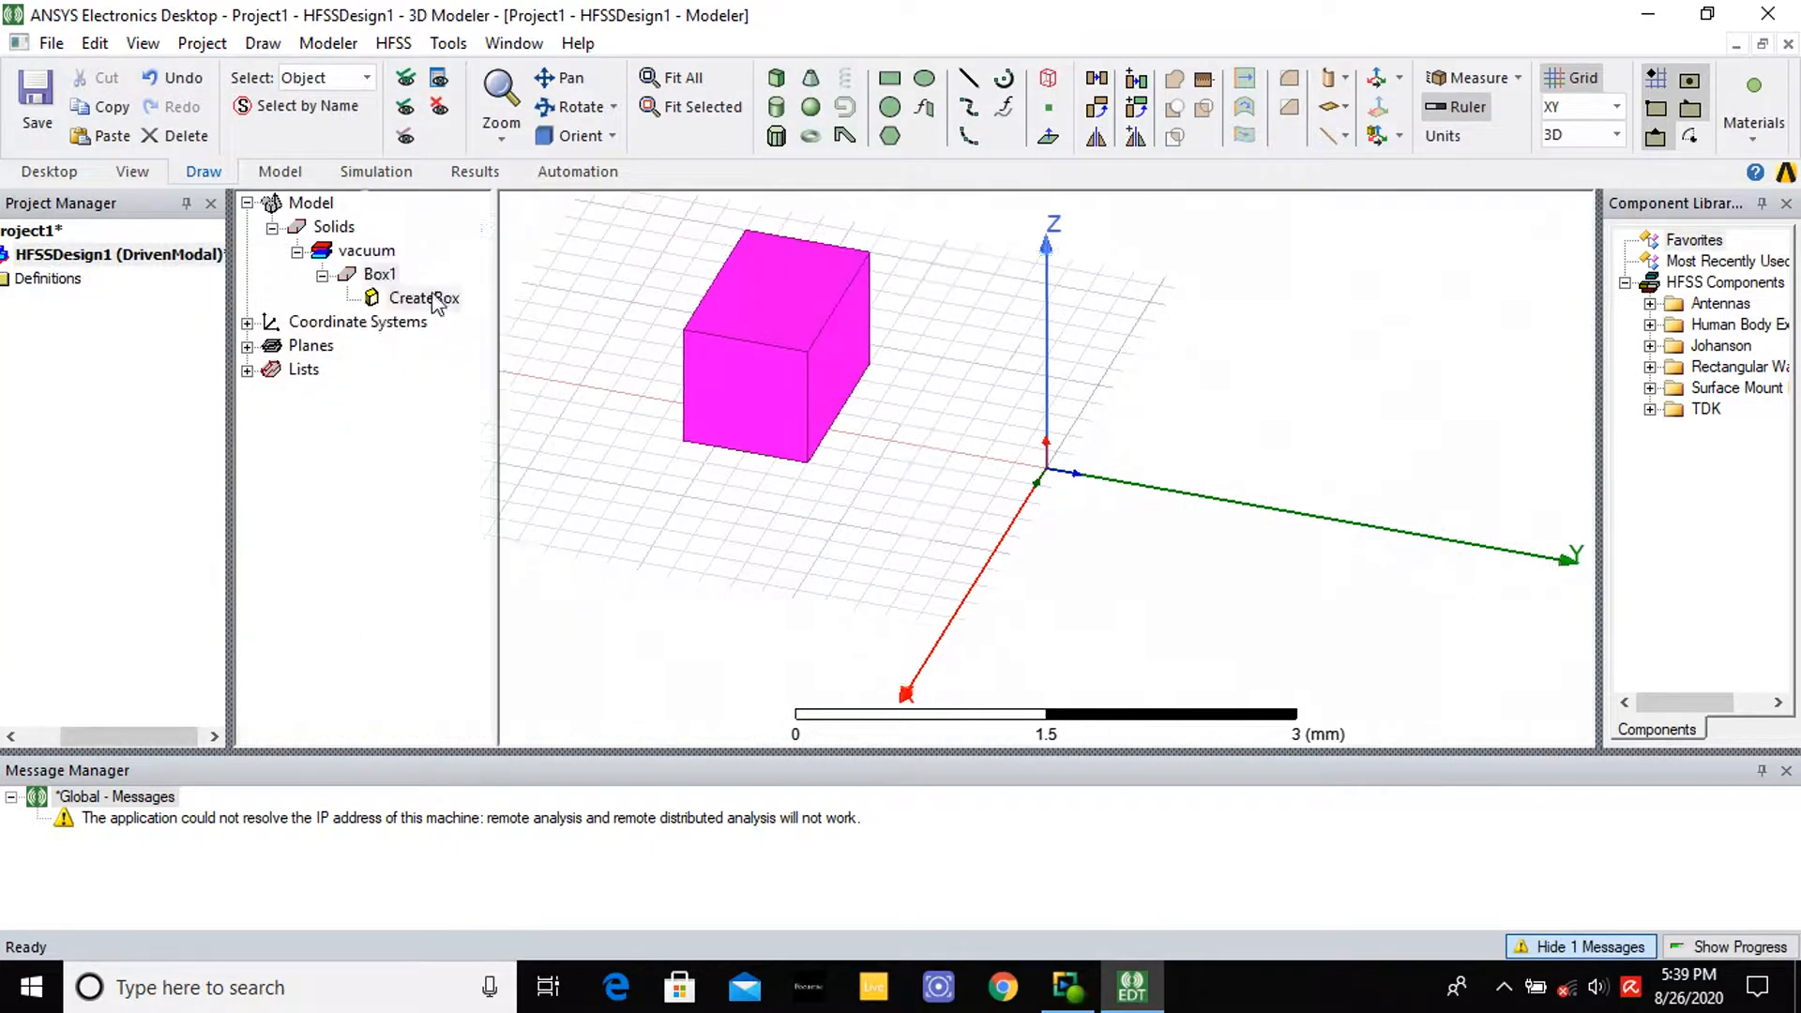
double_click(377, 275)
left_click(608, 349)
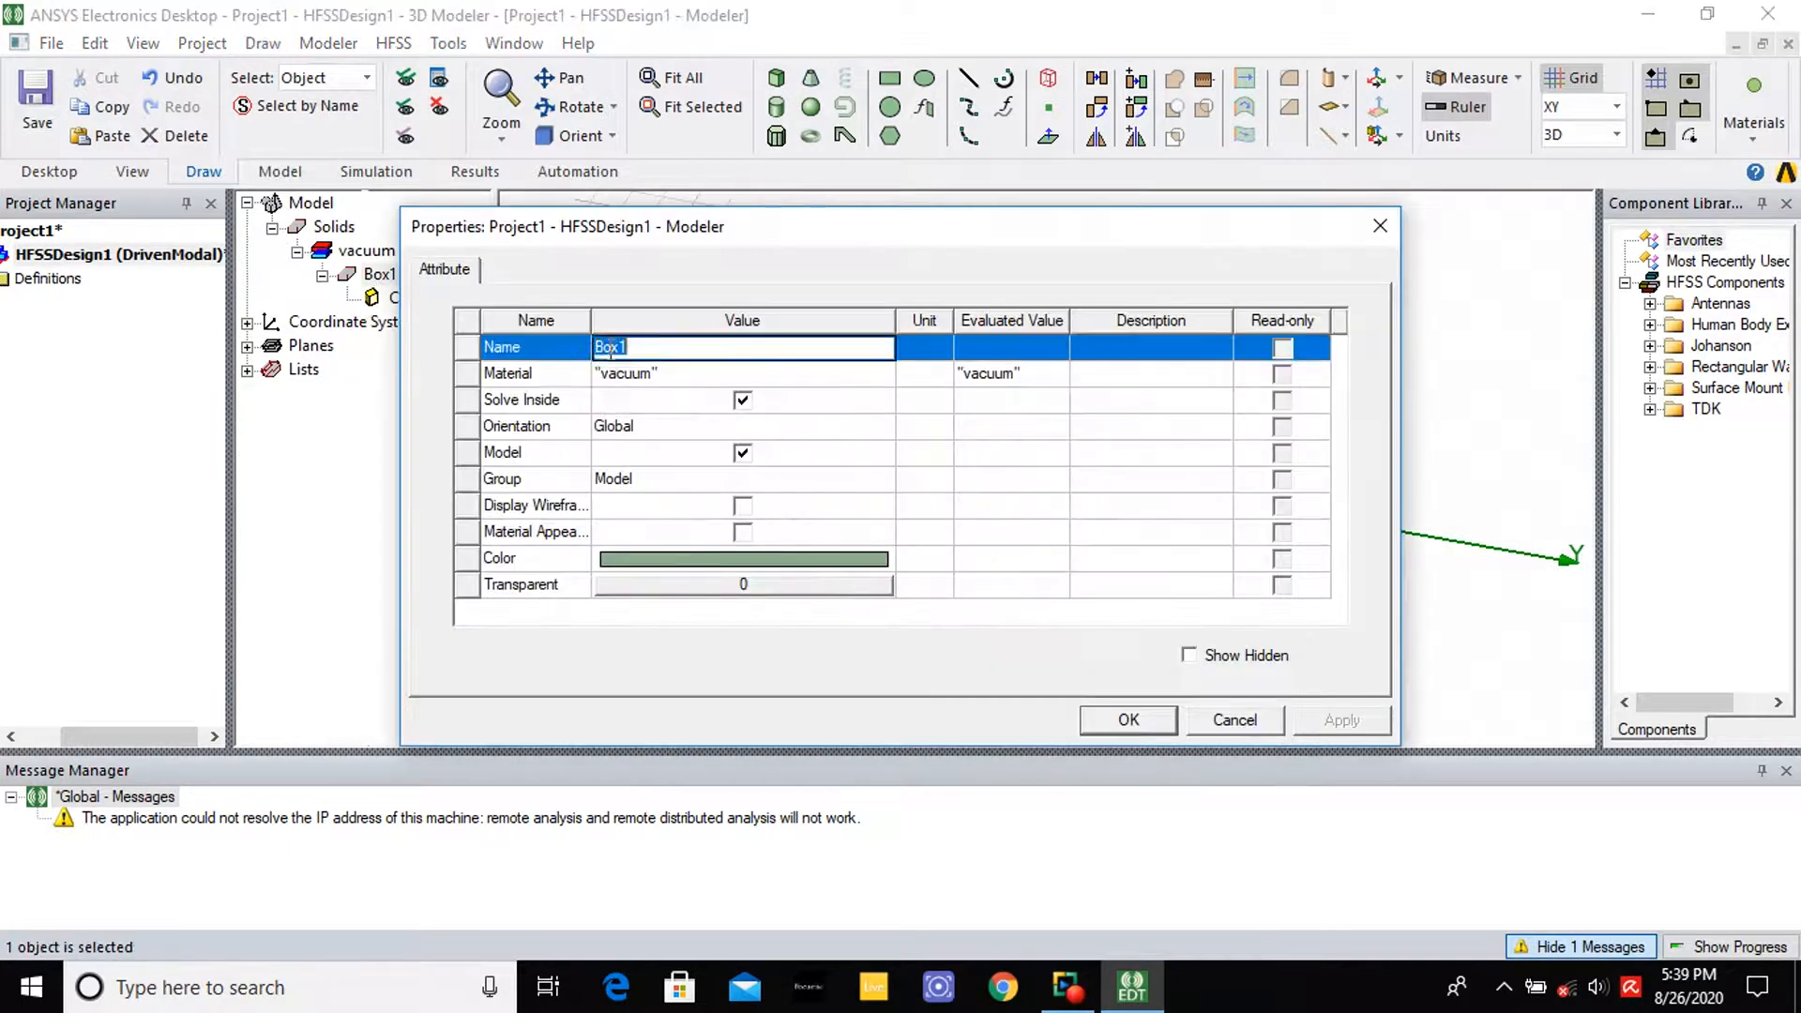
type("substrate")
left_click(645, 379)
left_click(645, 379)
left_click(646, 400)
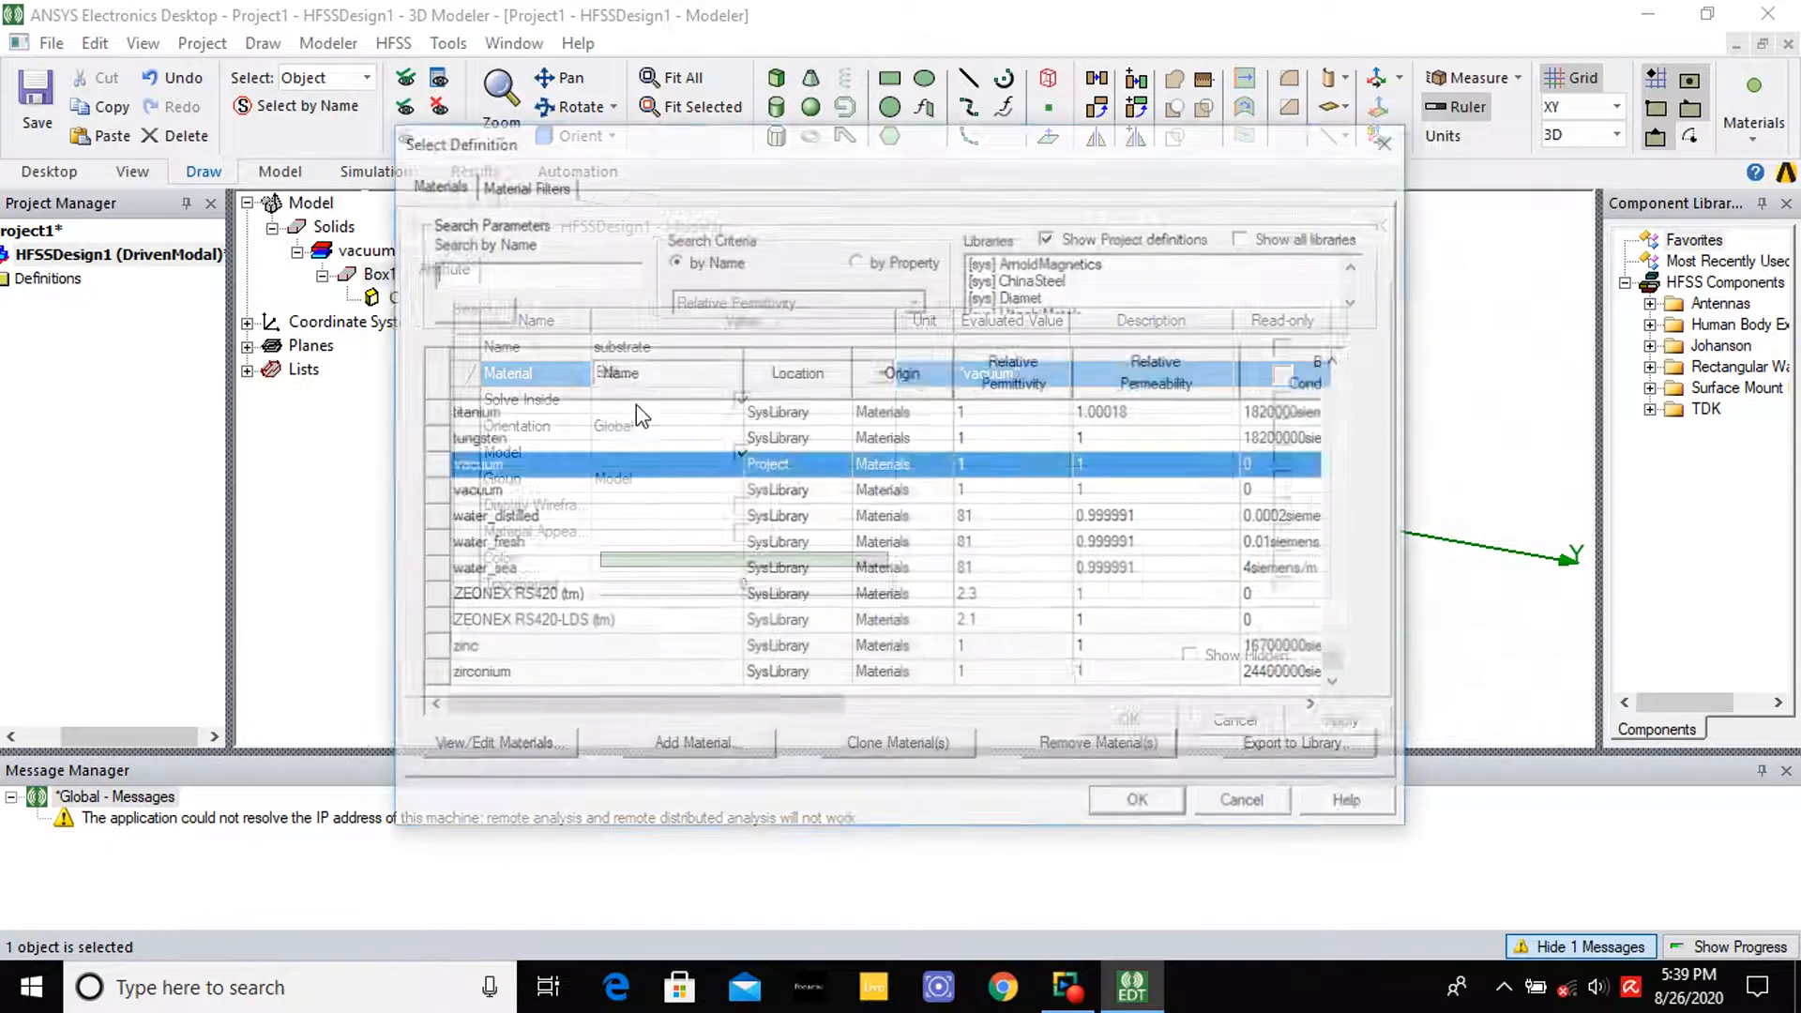
type("f")
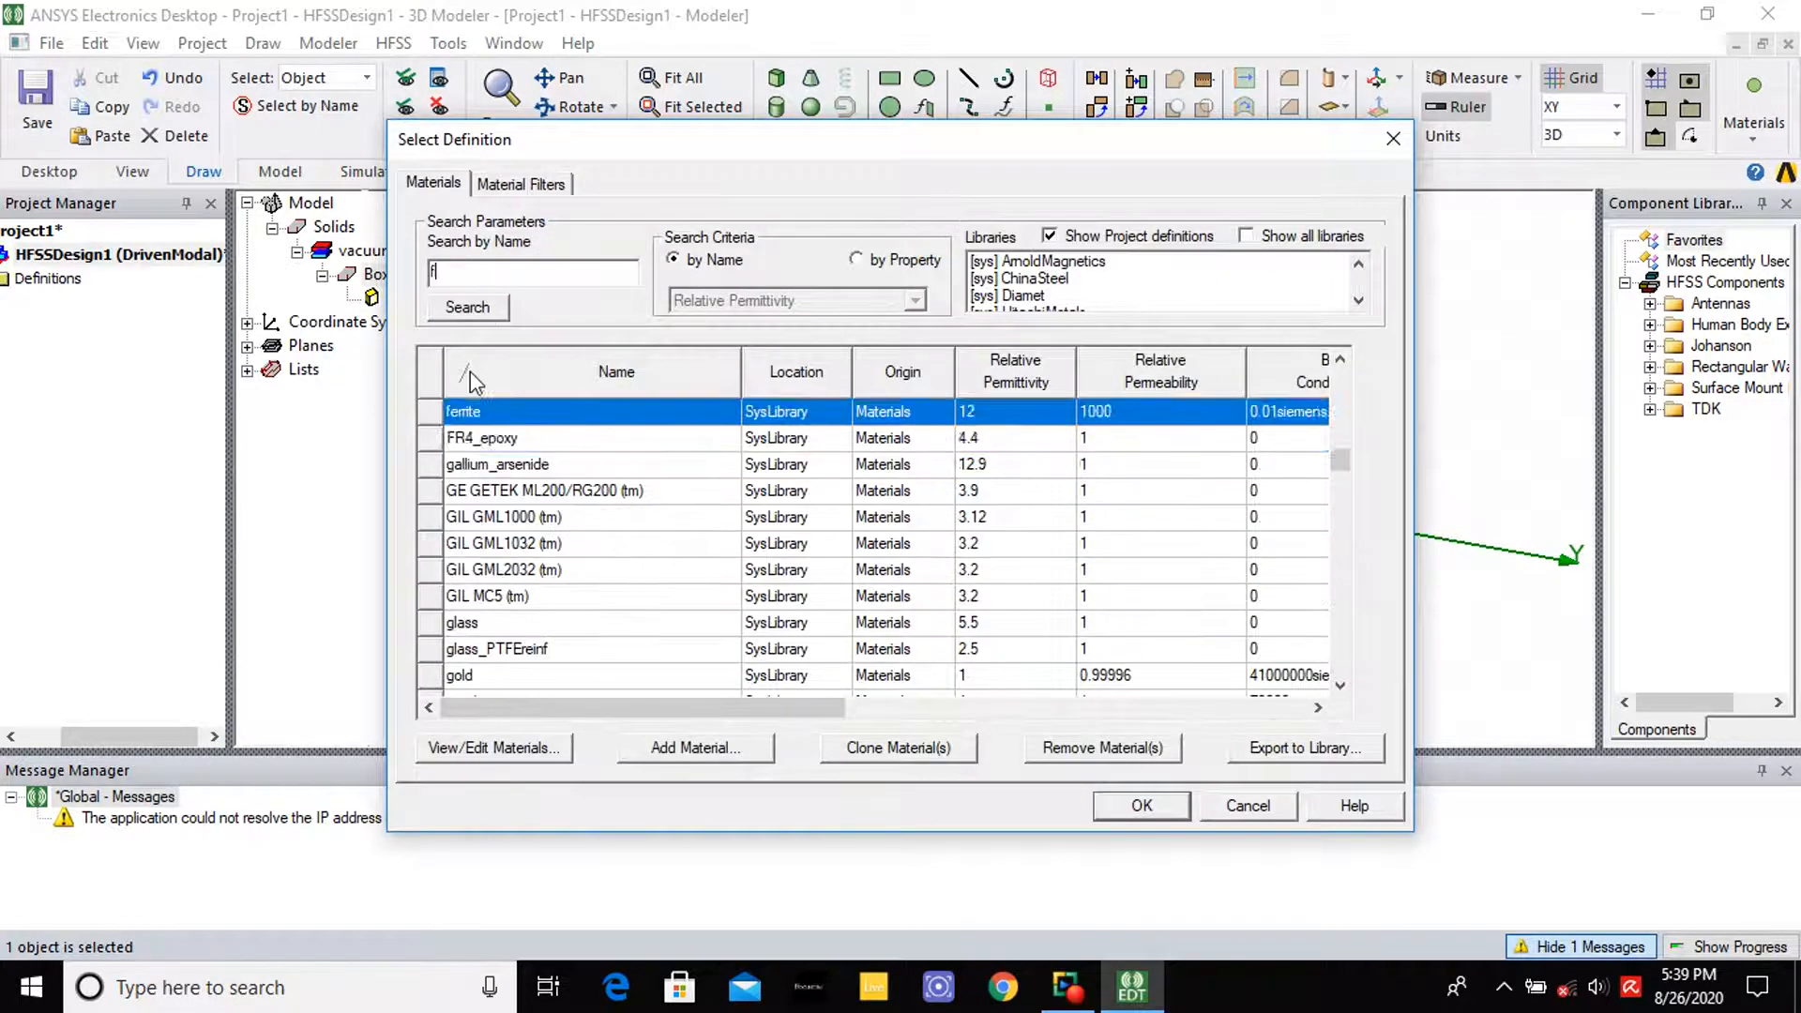
type("r4")
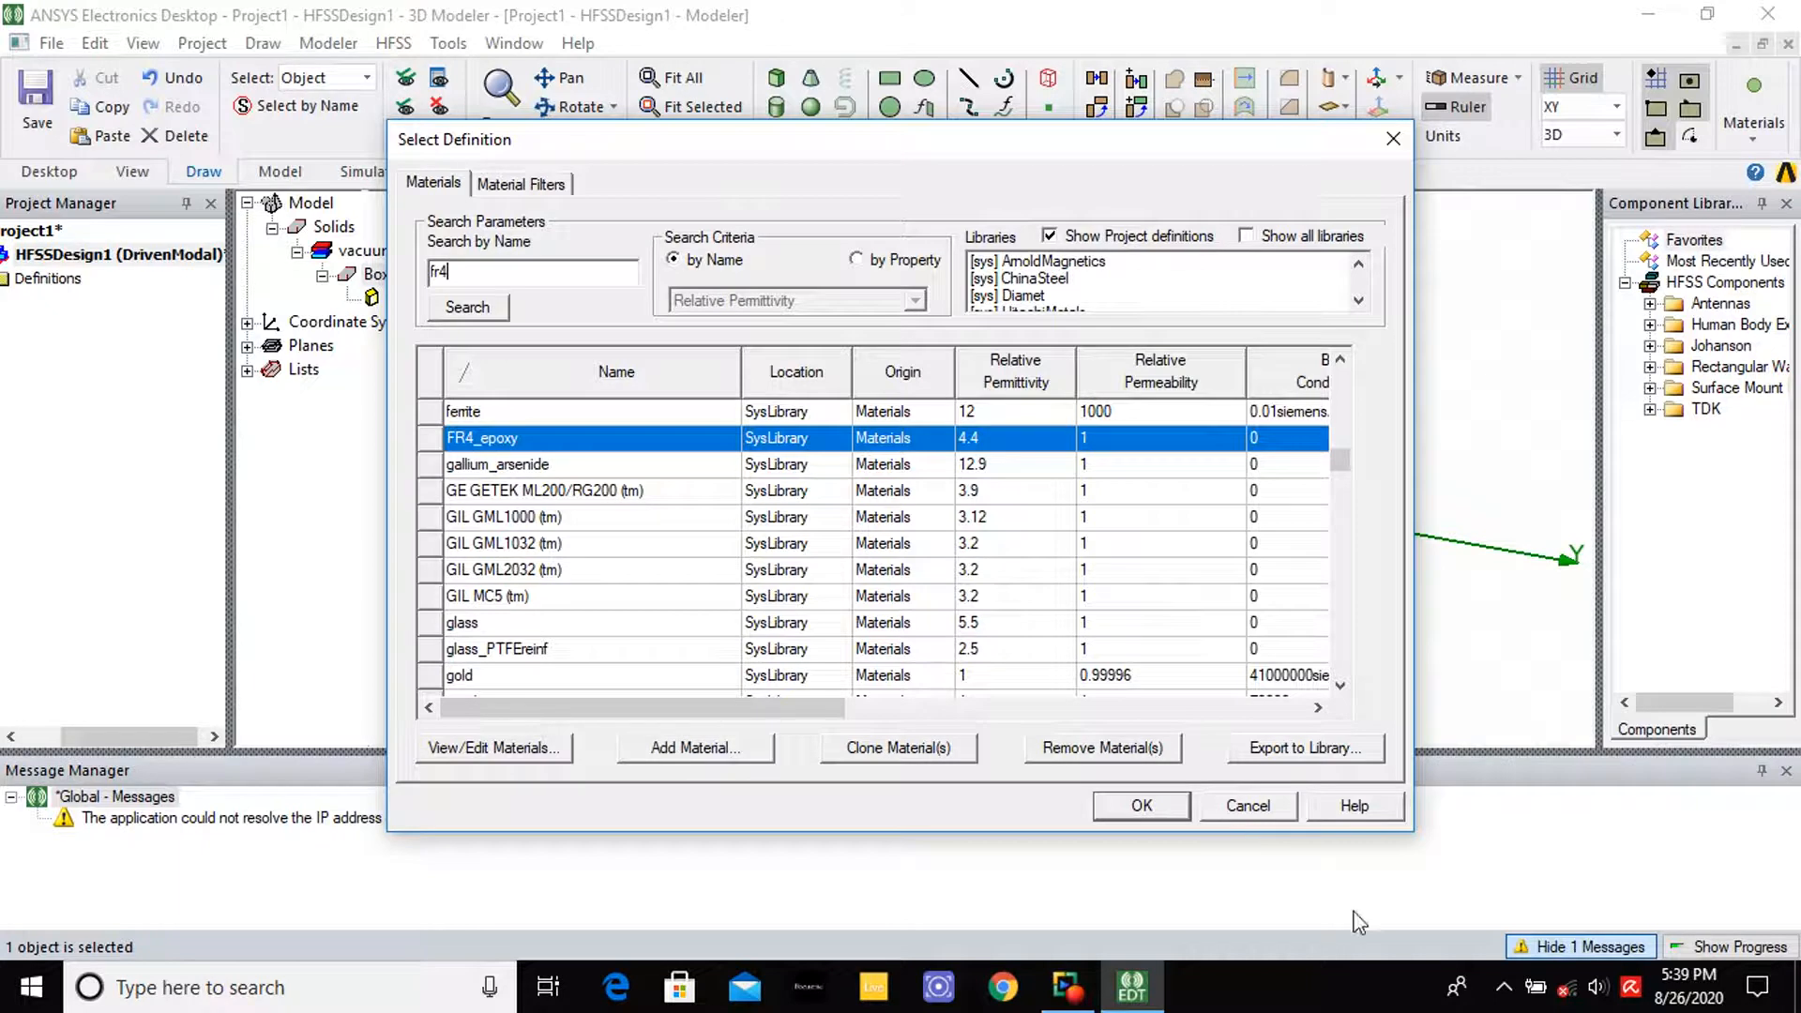
left_click(1175, 812)
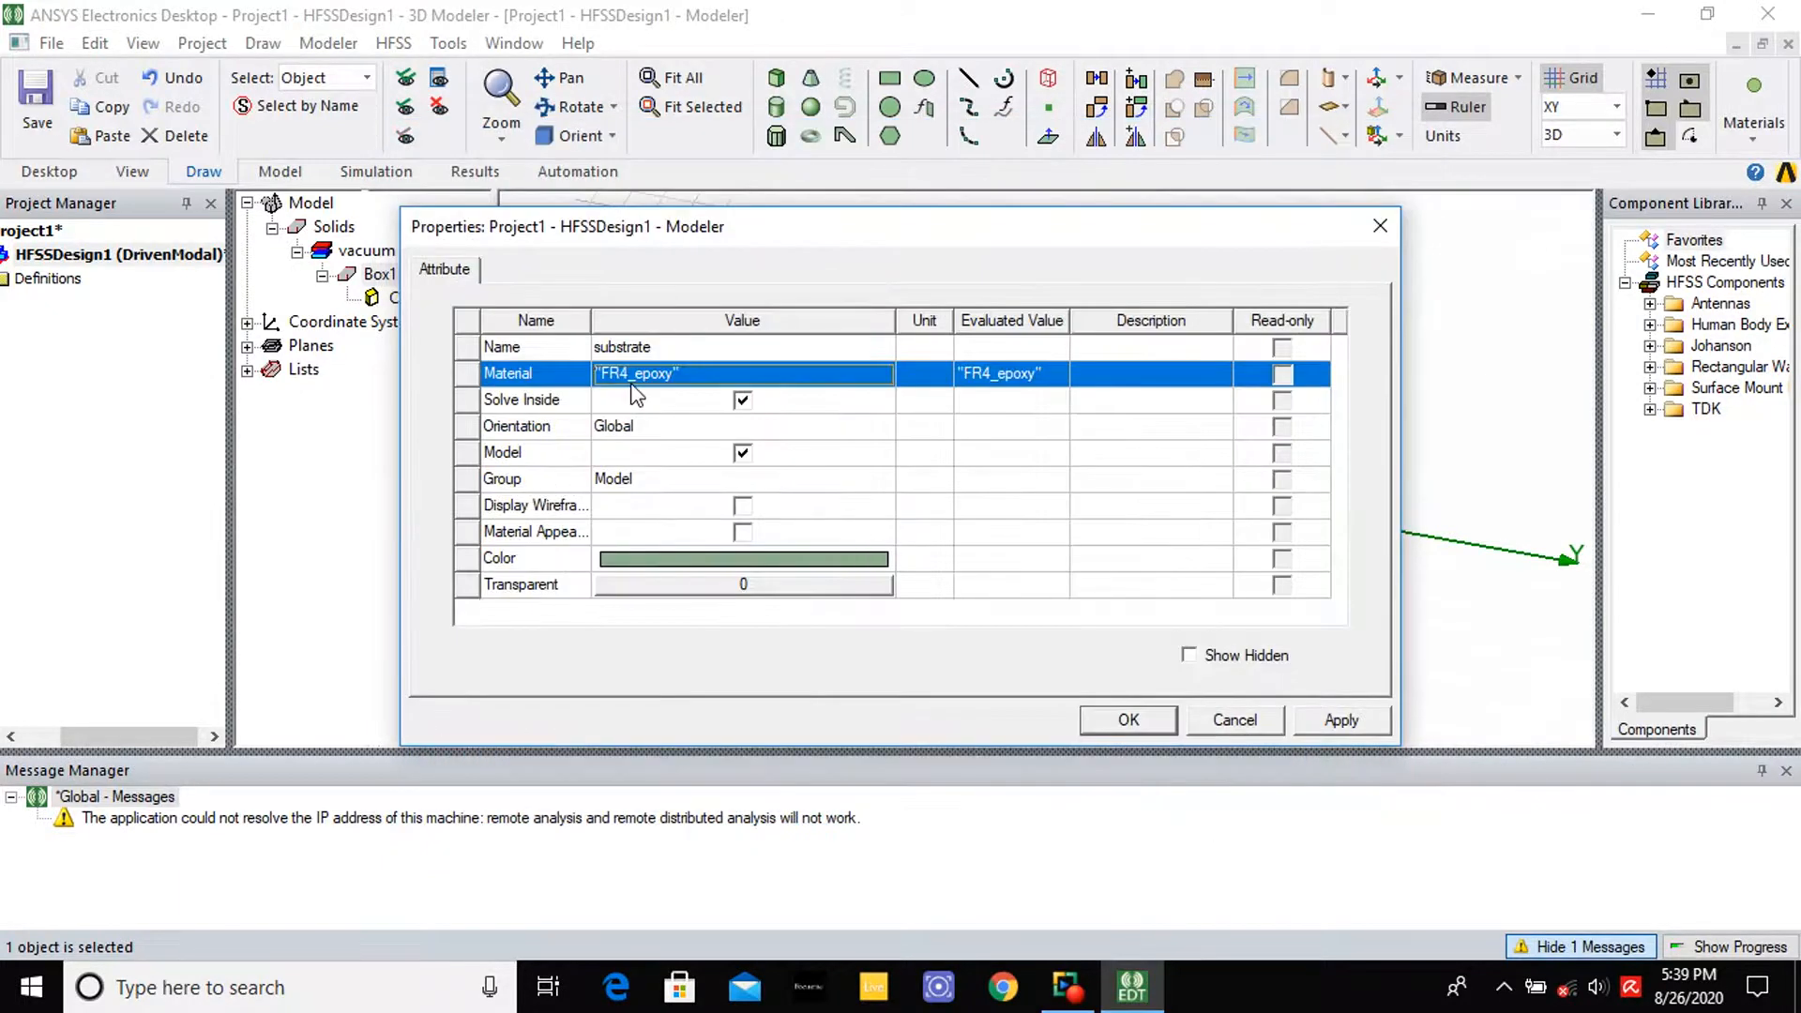
Set the substrate's display color to orange (255, 128, 0) and apply its attributes
left_click(694, 560)
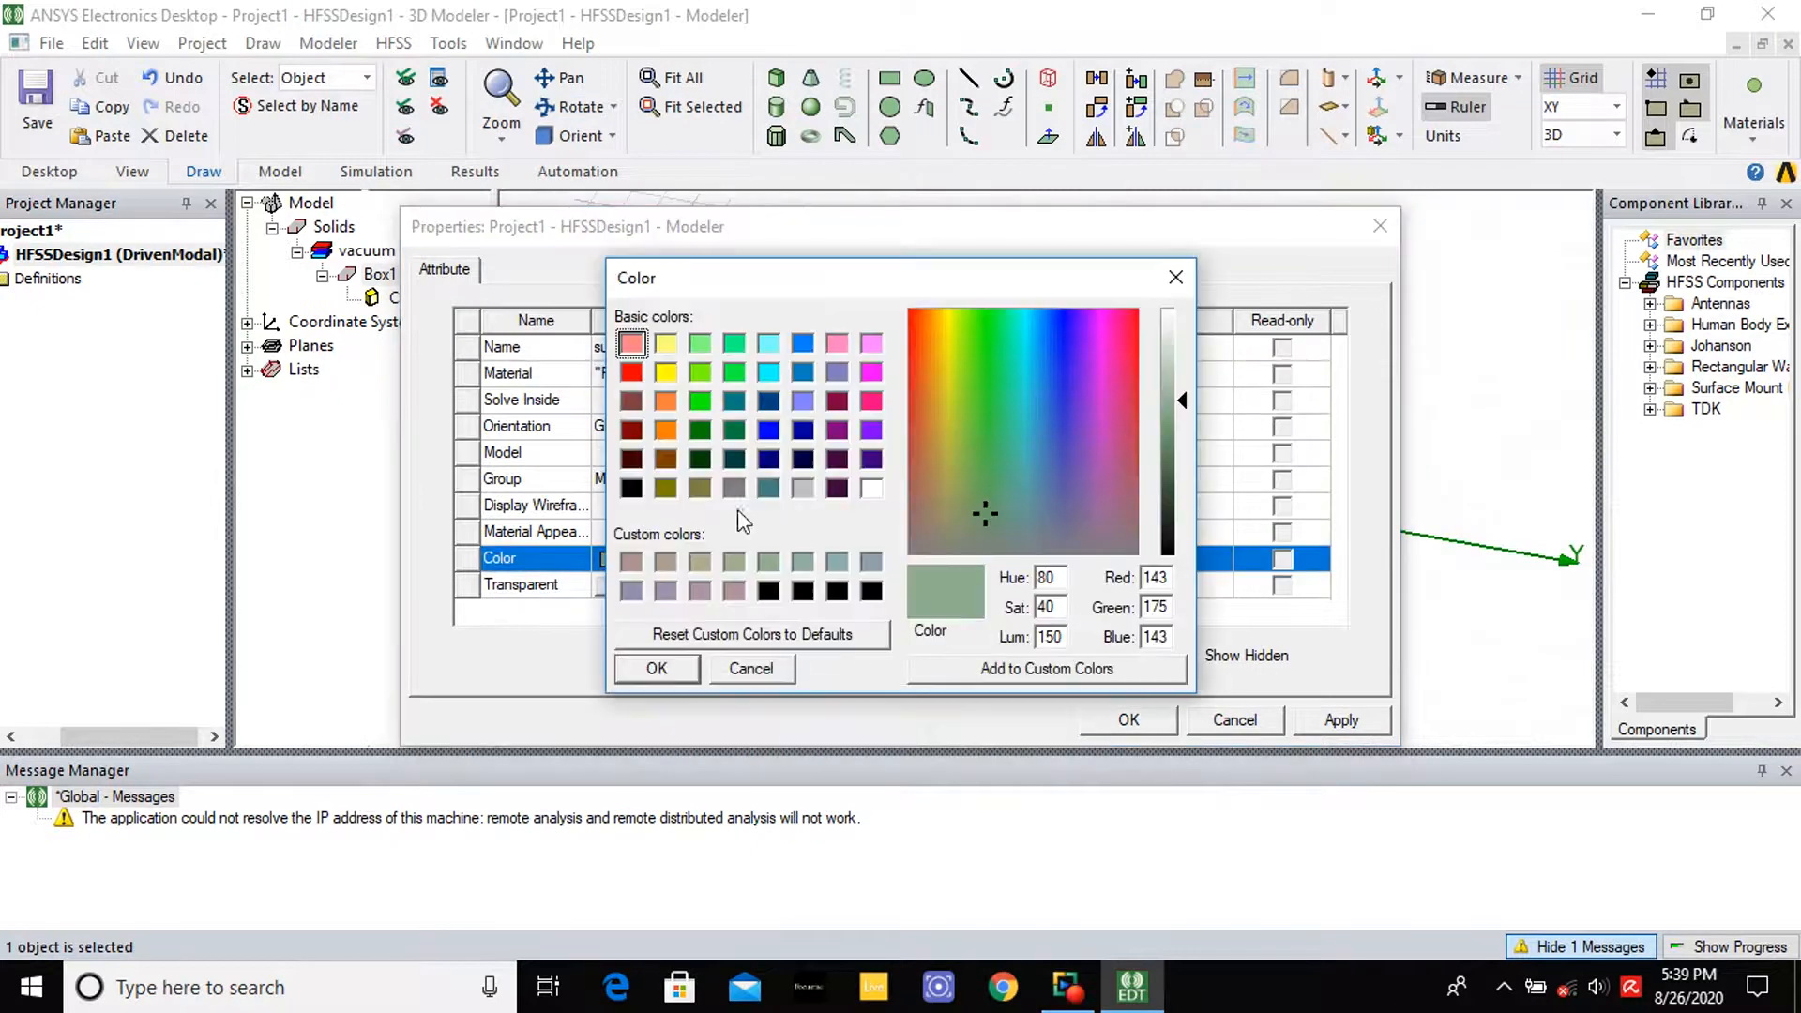
left_click(667, 431)
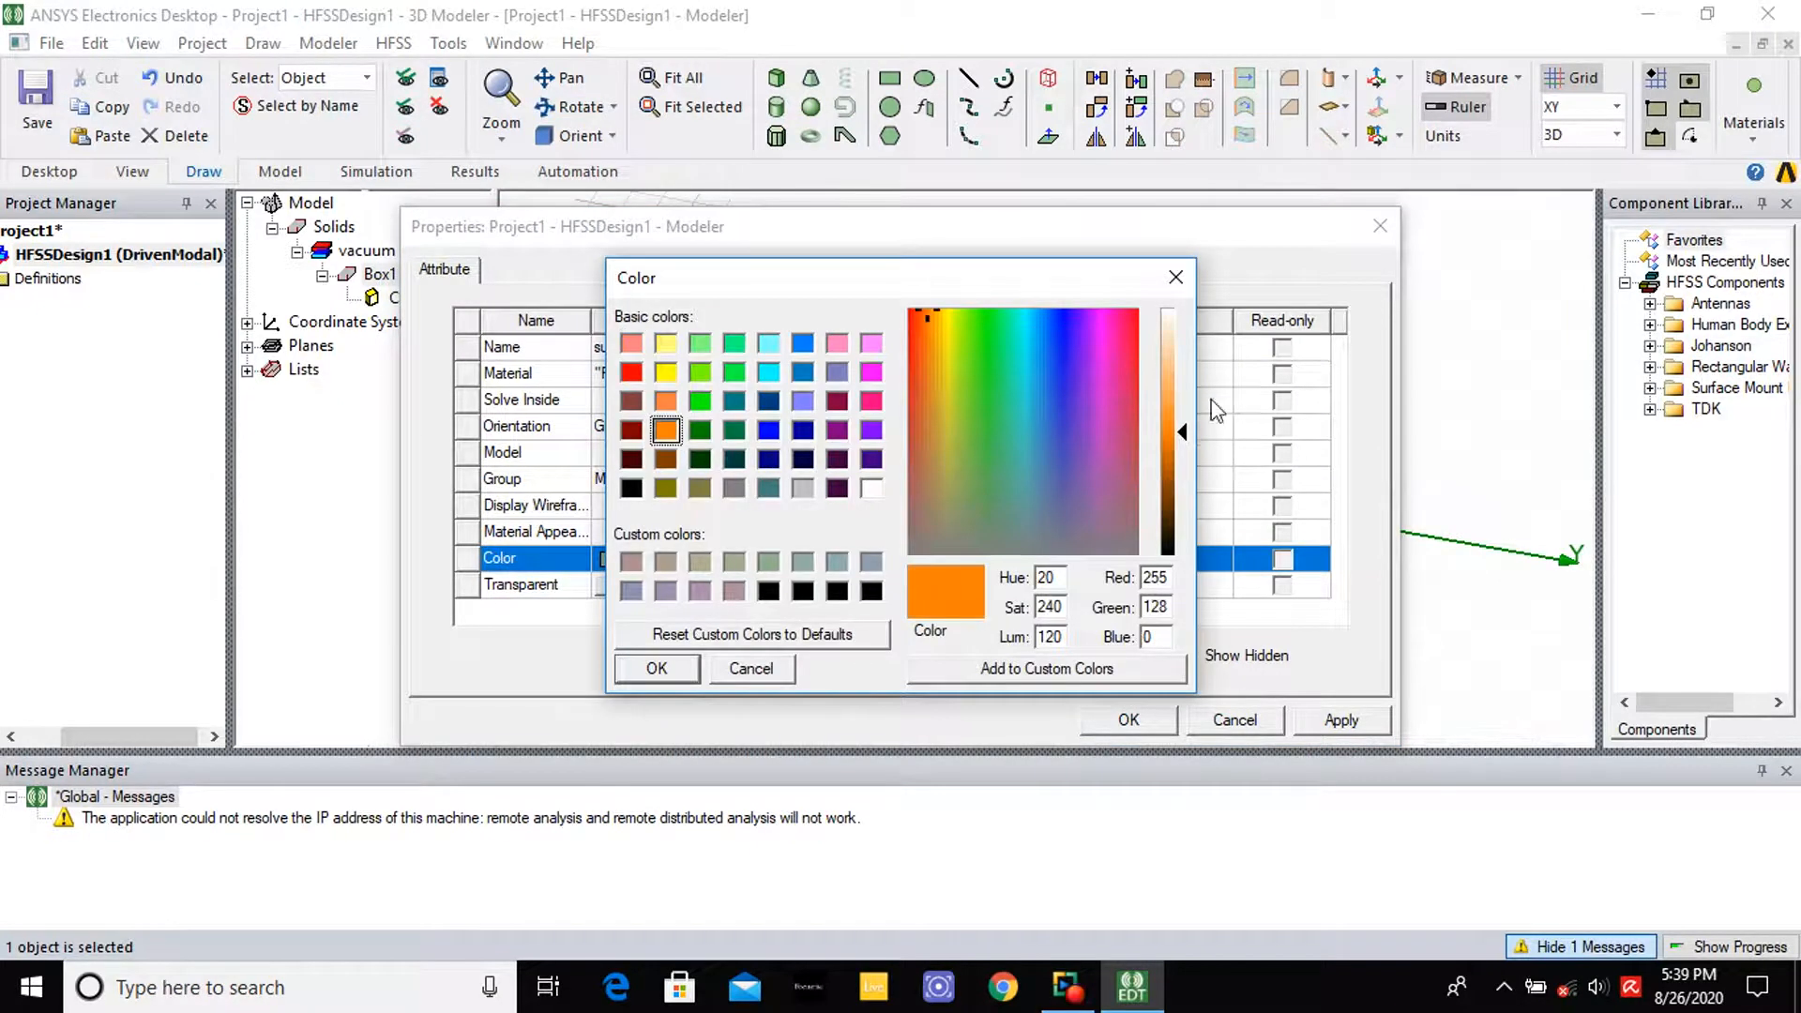
left_click(629, 674)
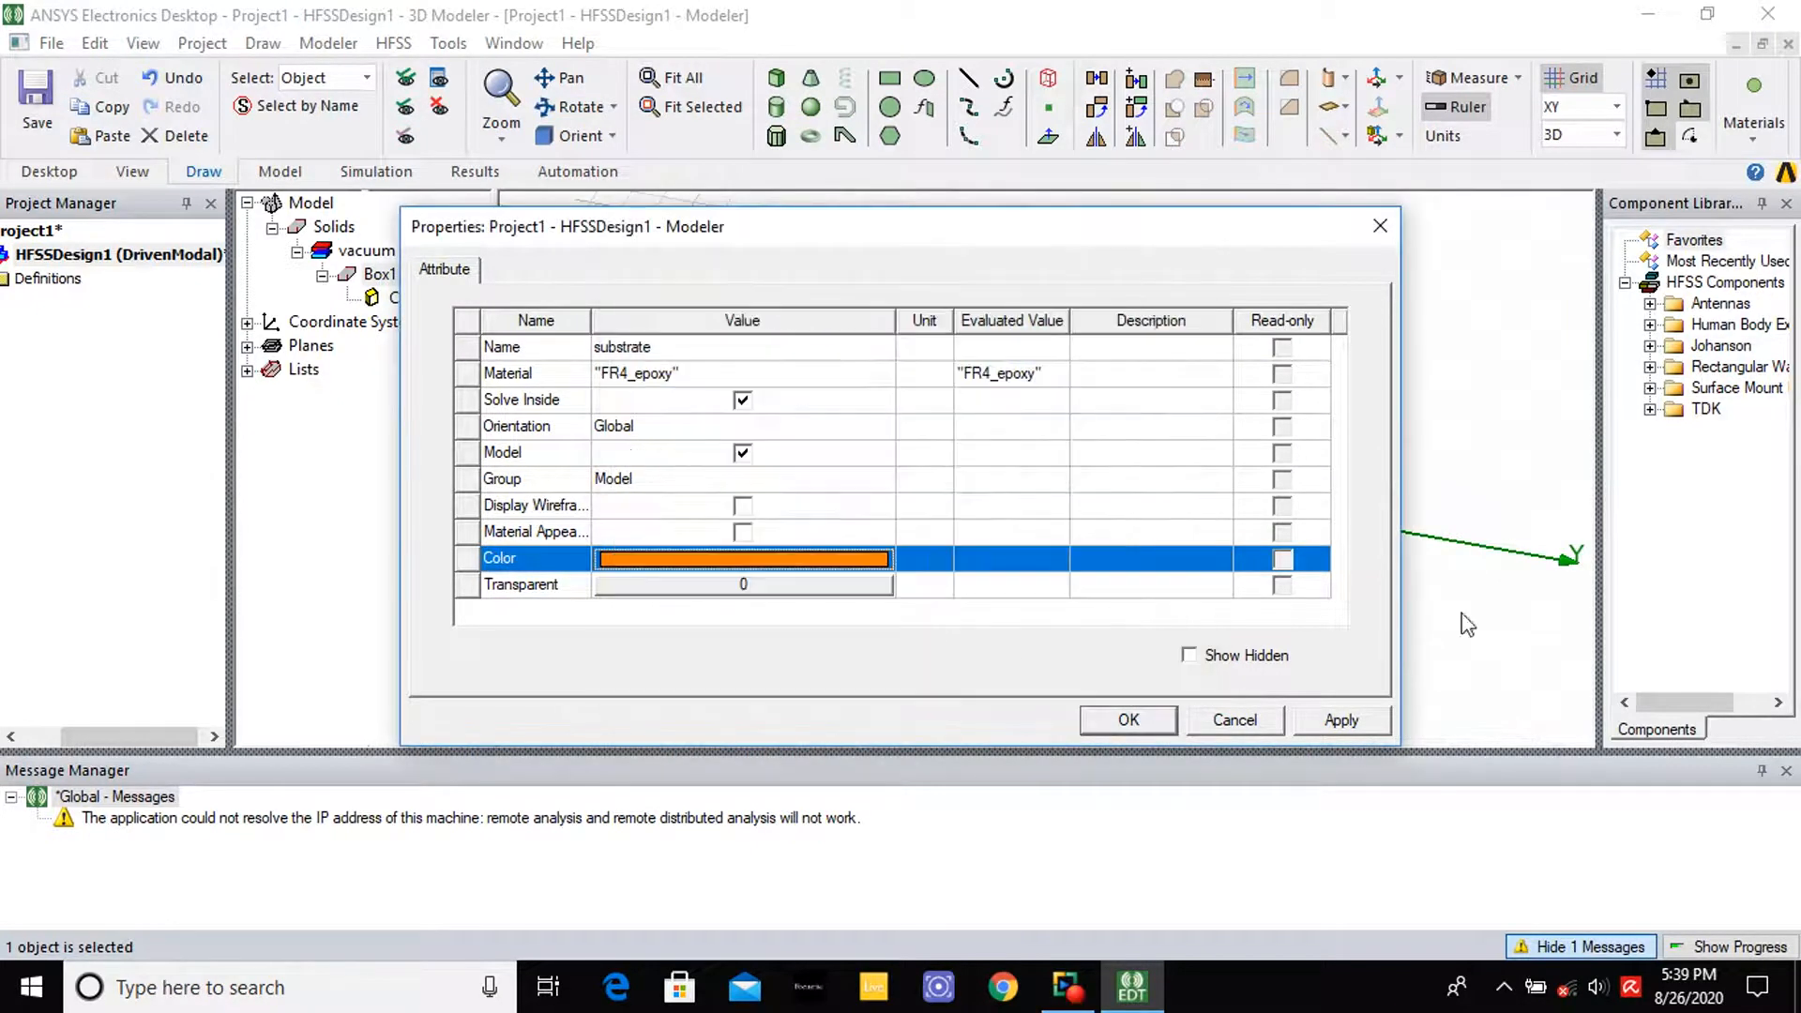
left_click(1341, 721)
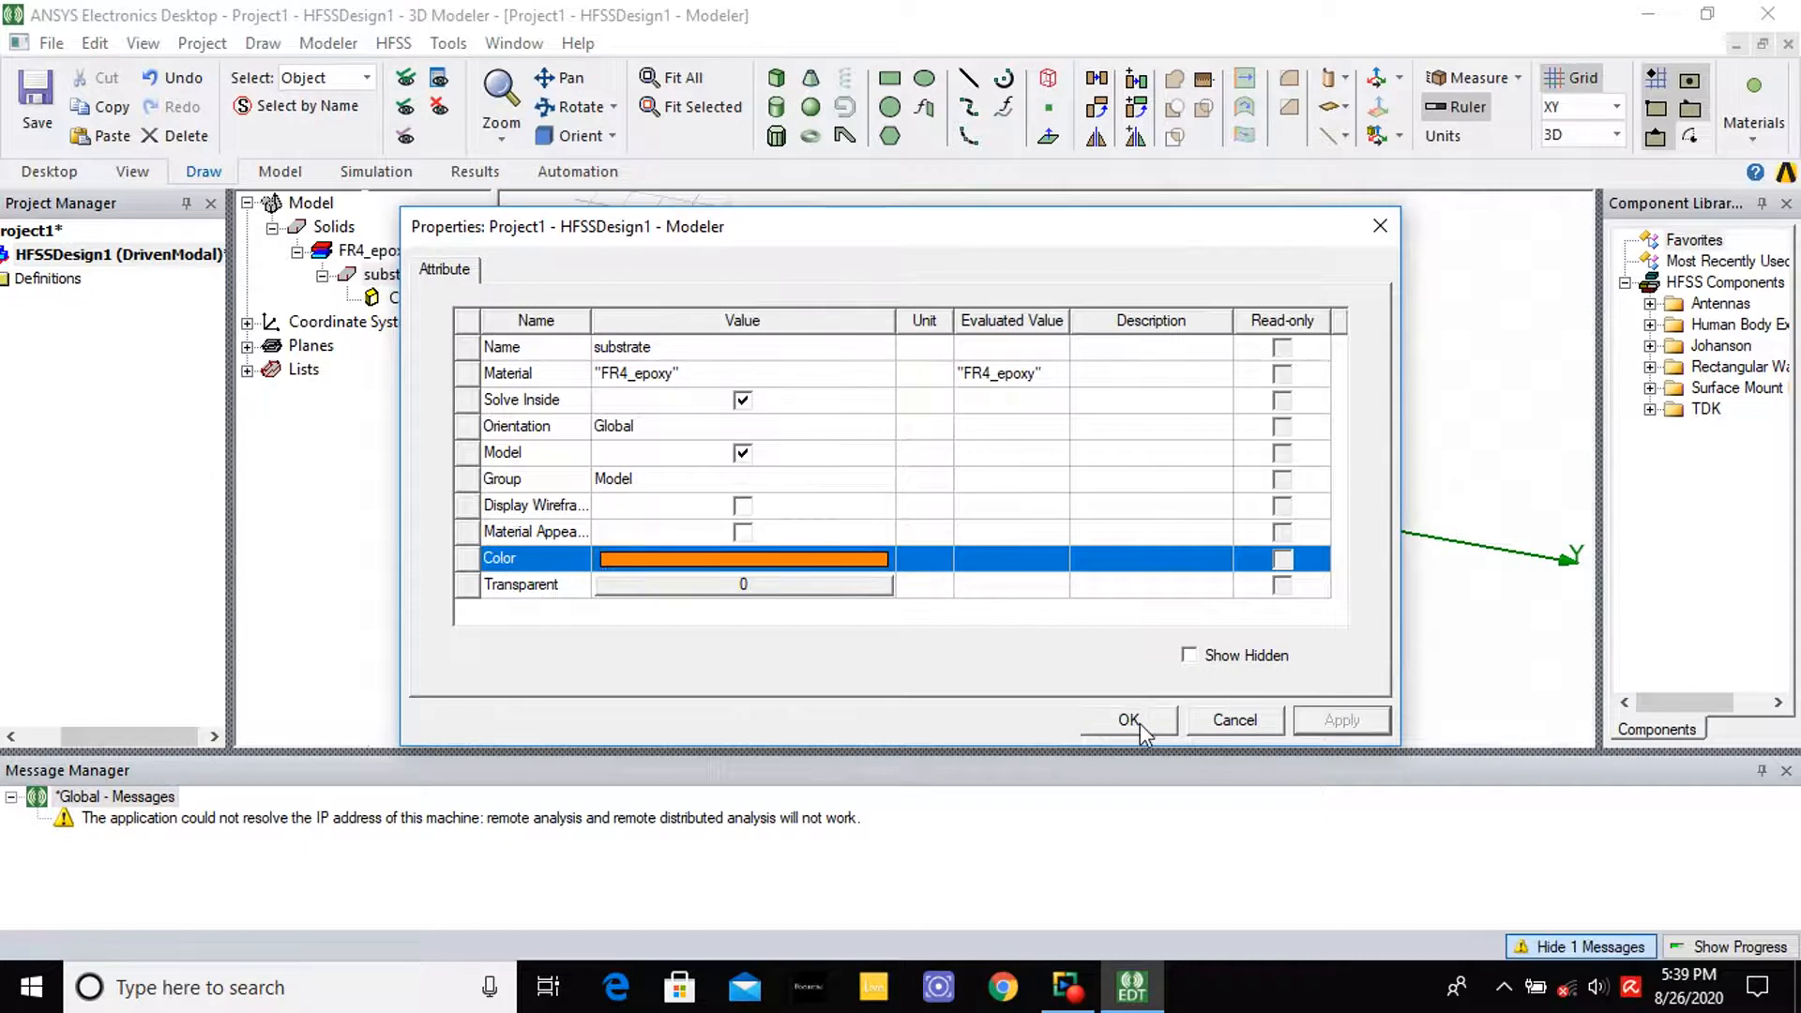
left_click(1137, 722)
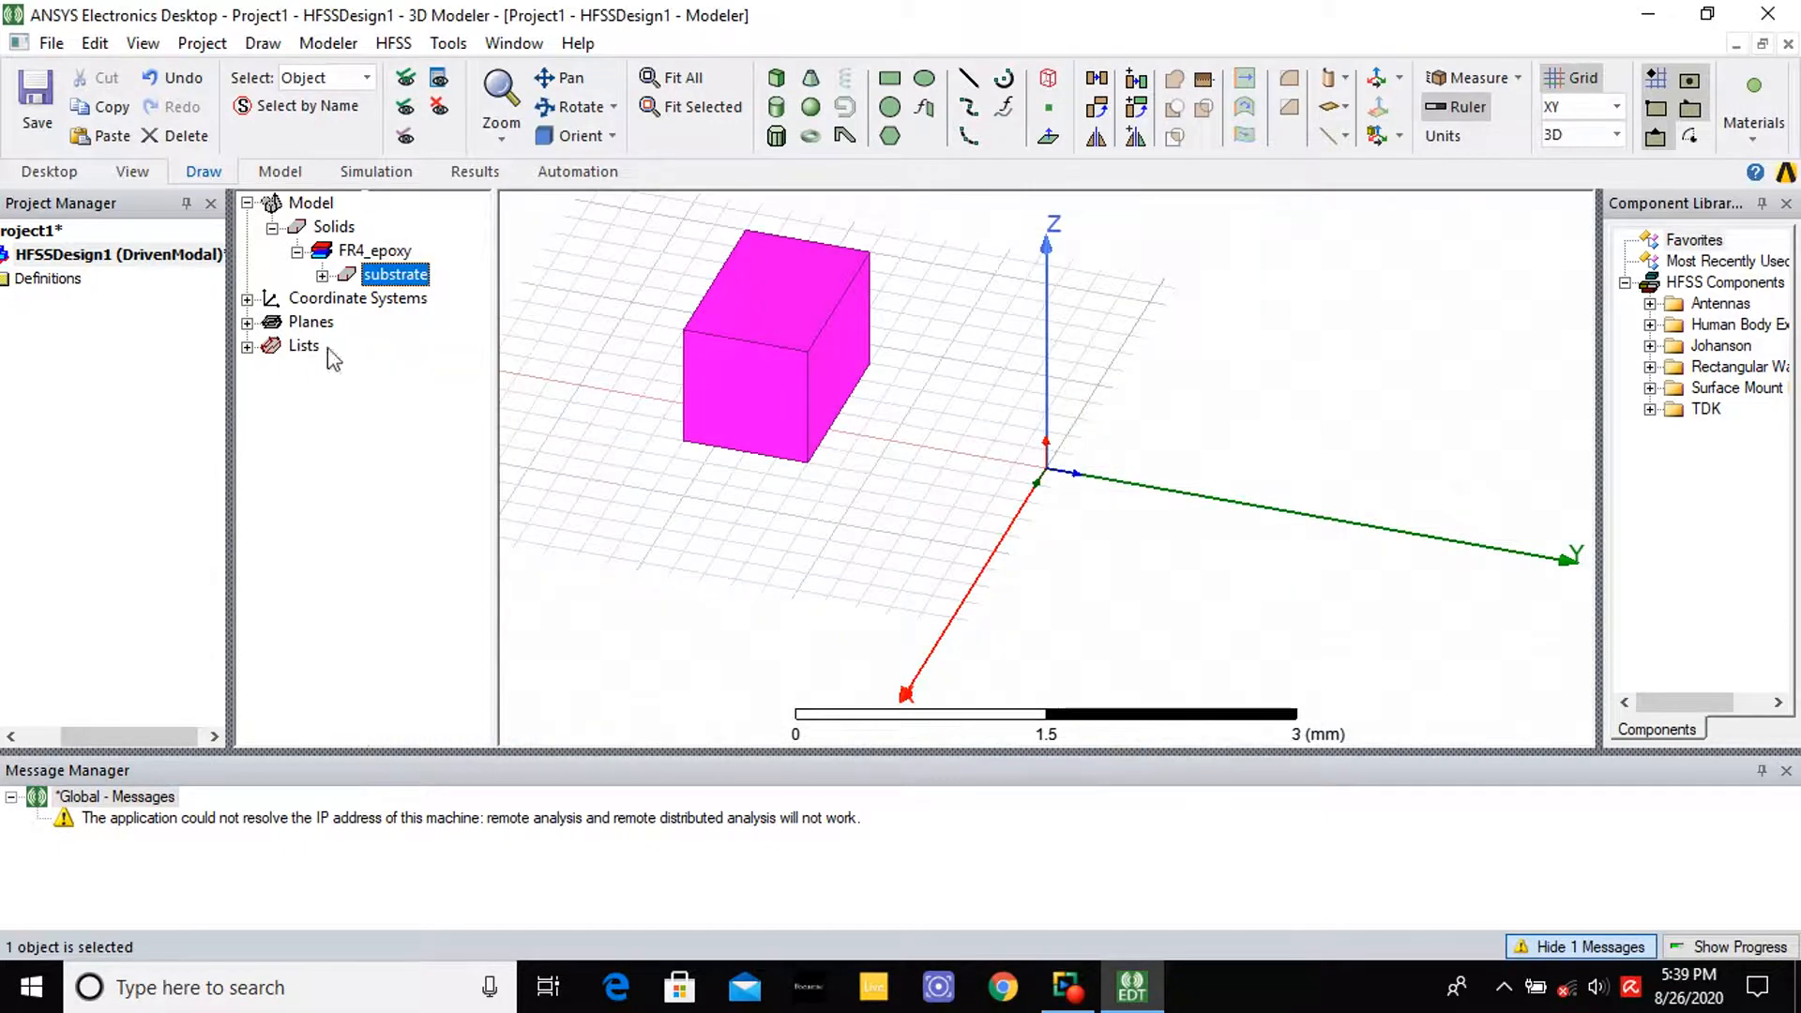
Set the position of the substrate's box to -39/2, -47.6/2, 0 mm
left_click(322, 276)
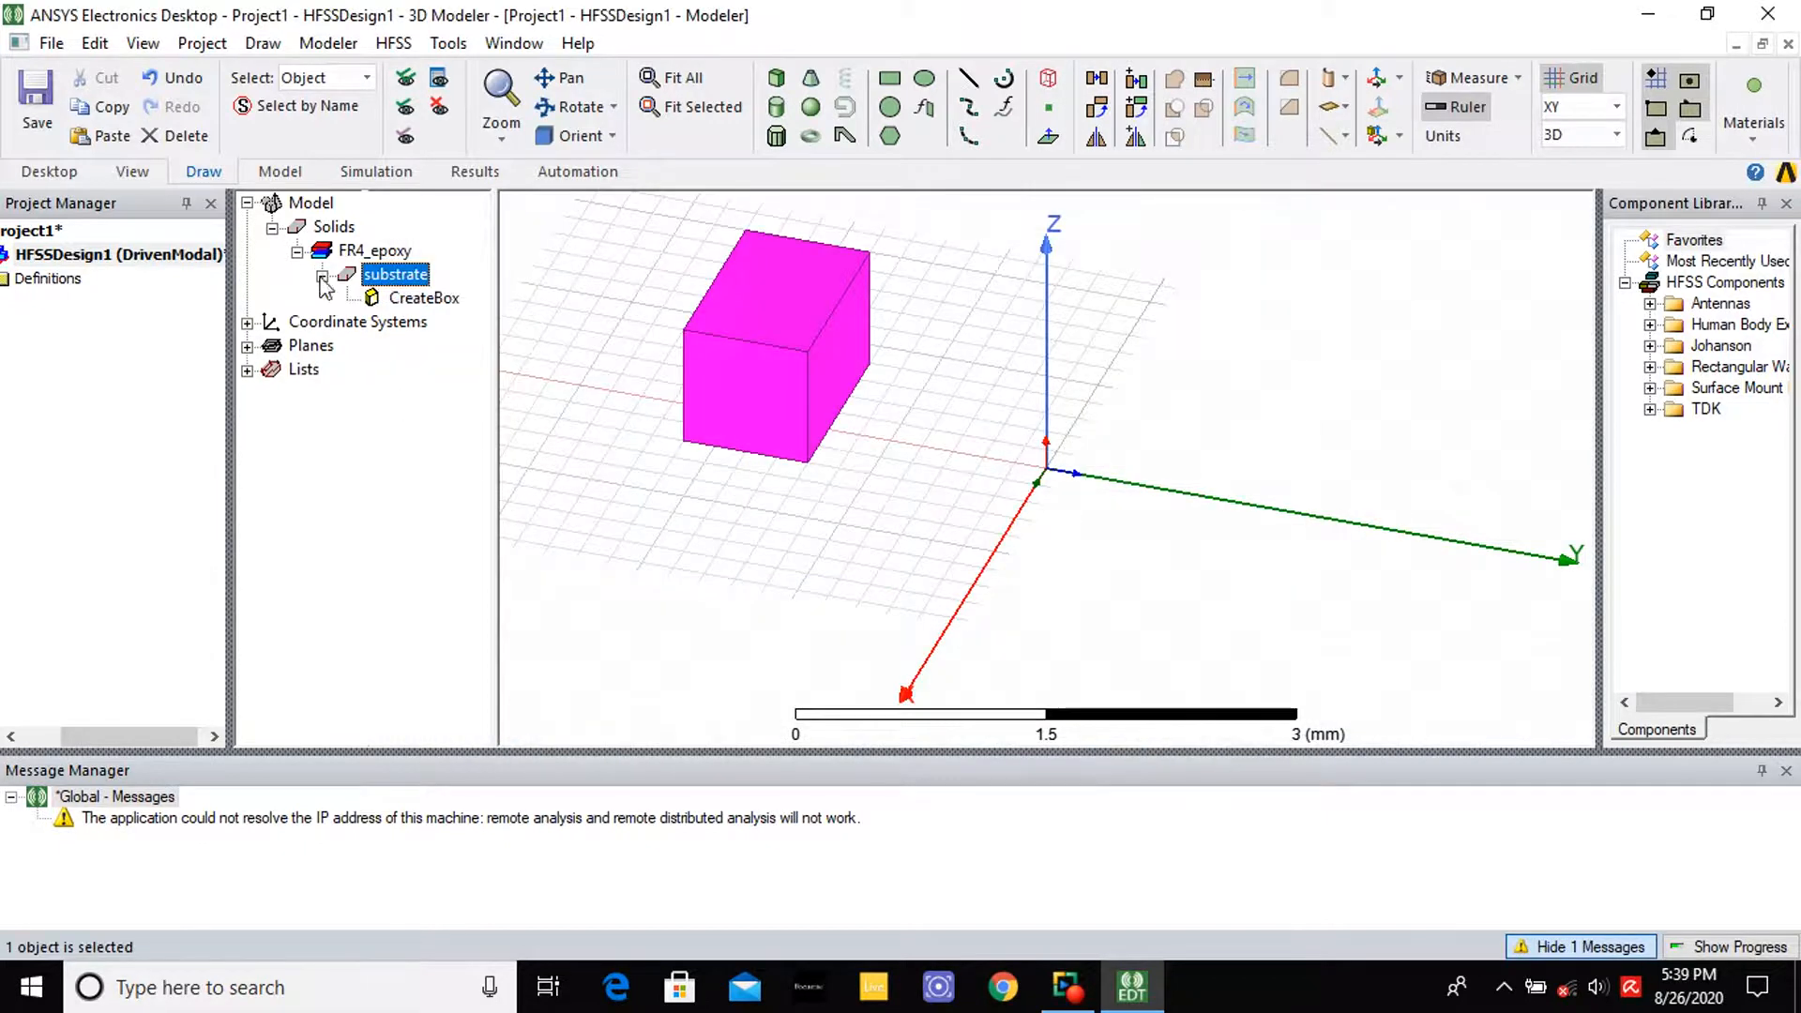
left_click(405, 299)
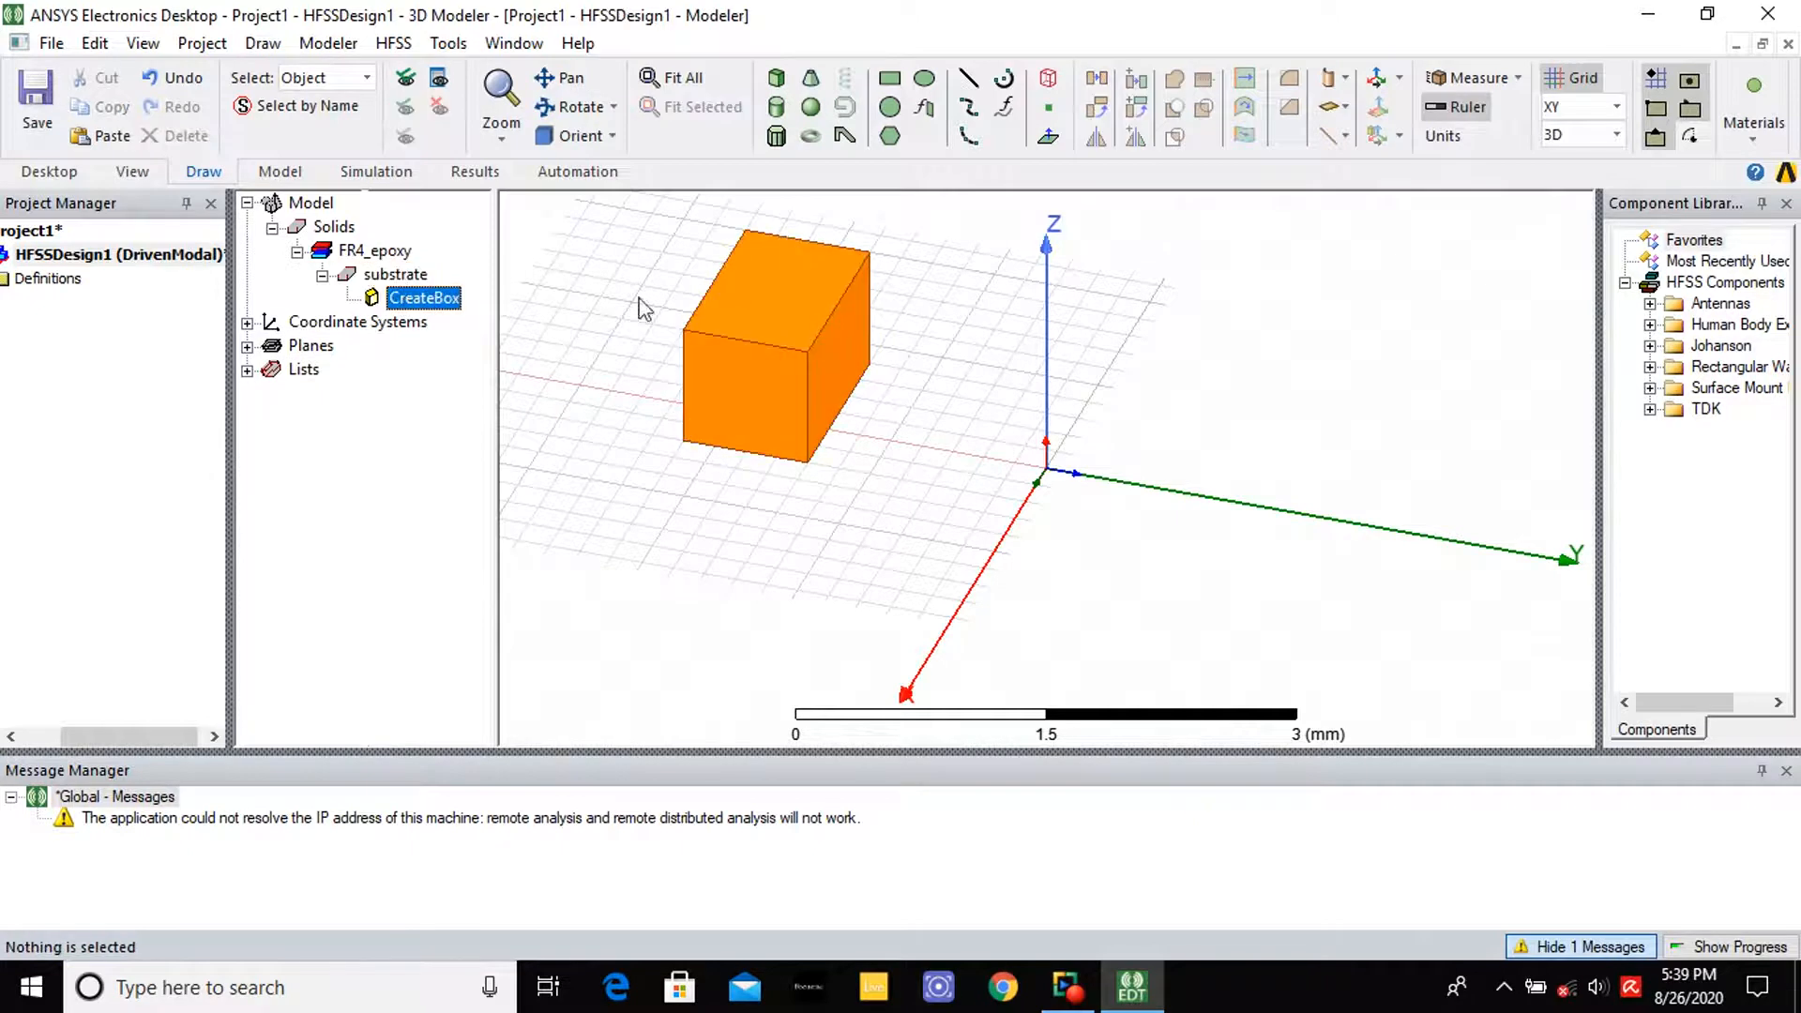
double_click(418, 300)
left_click(609, 427)
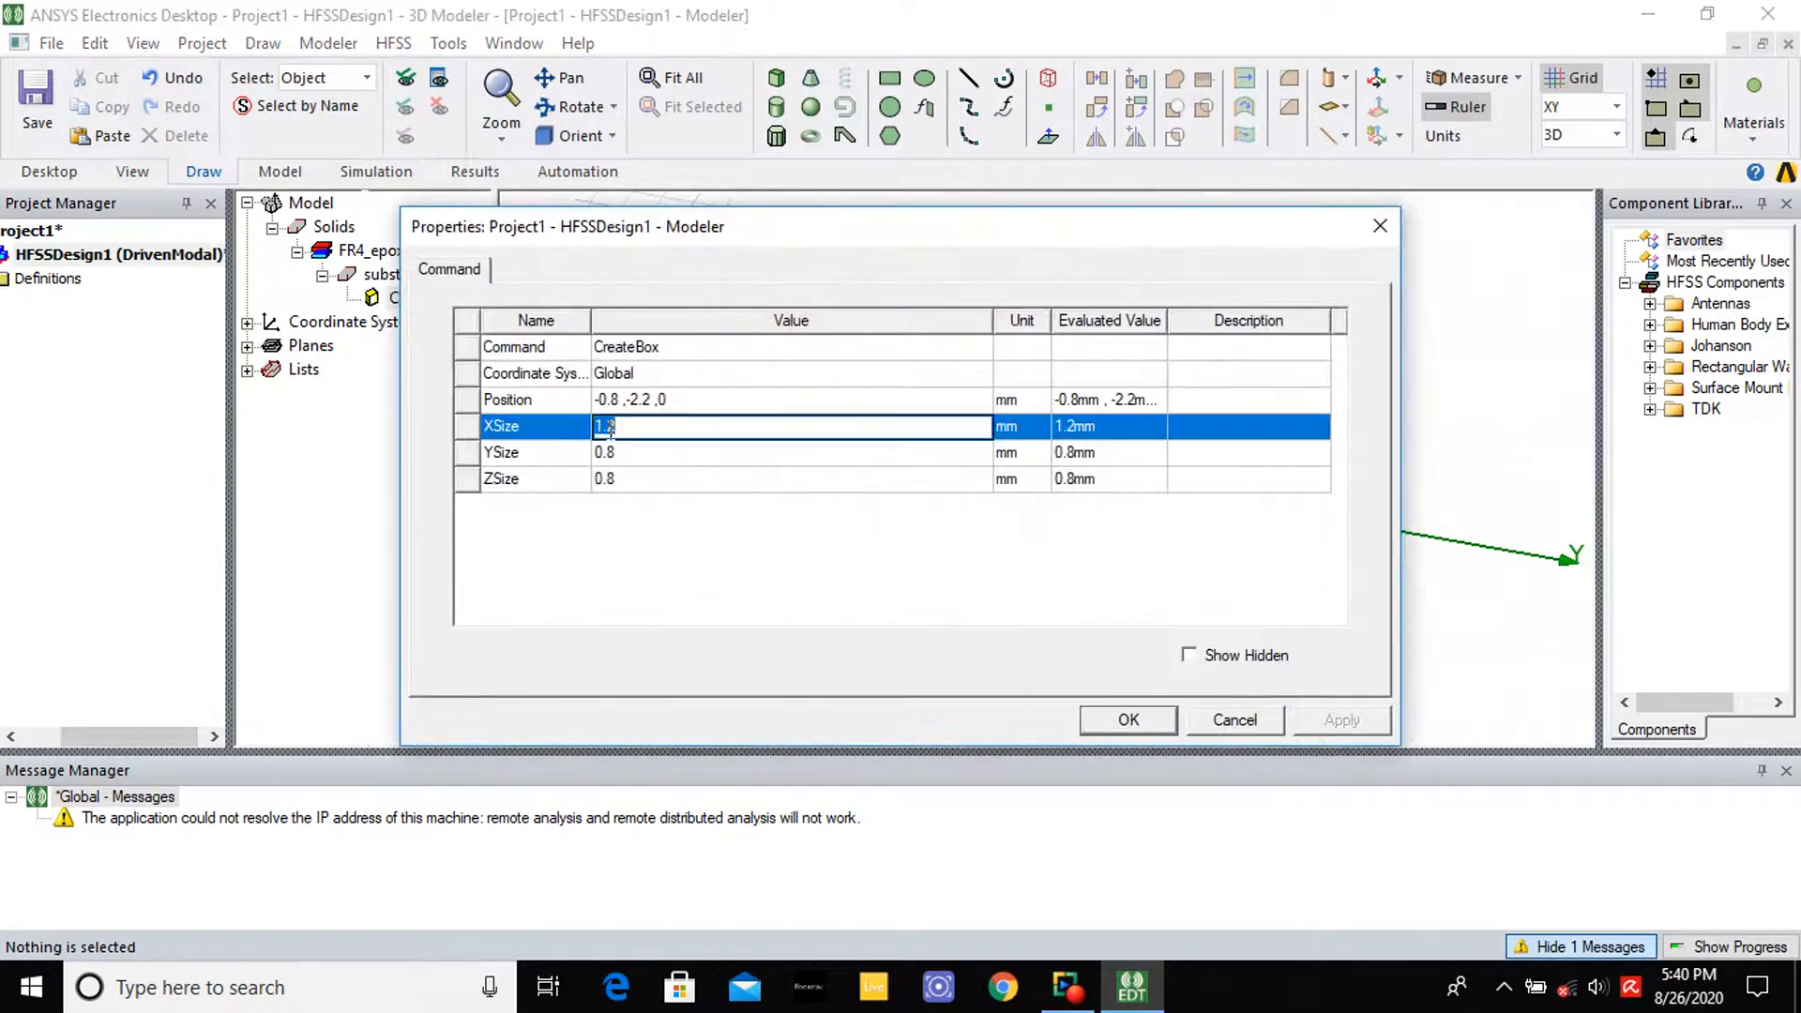
left_click(633, 401)
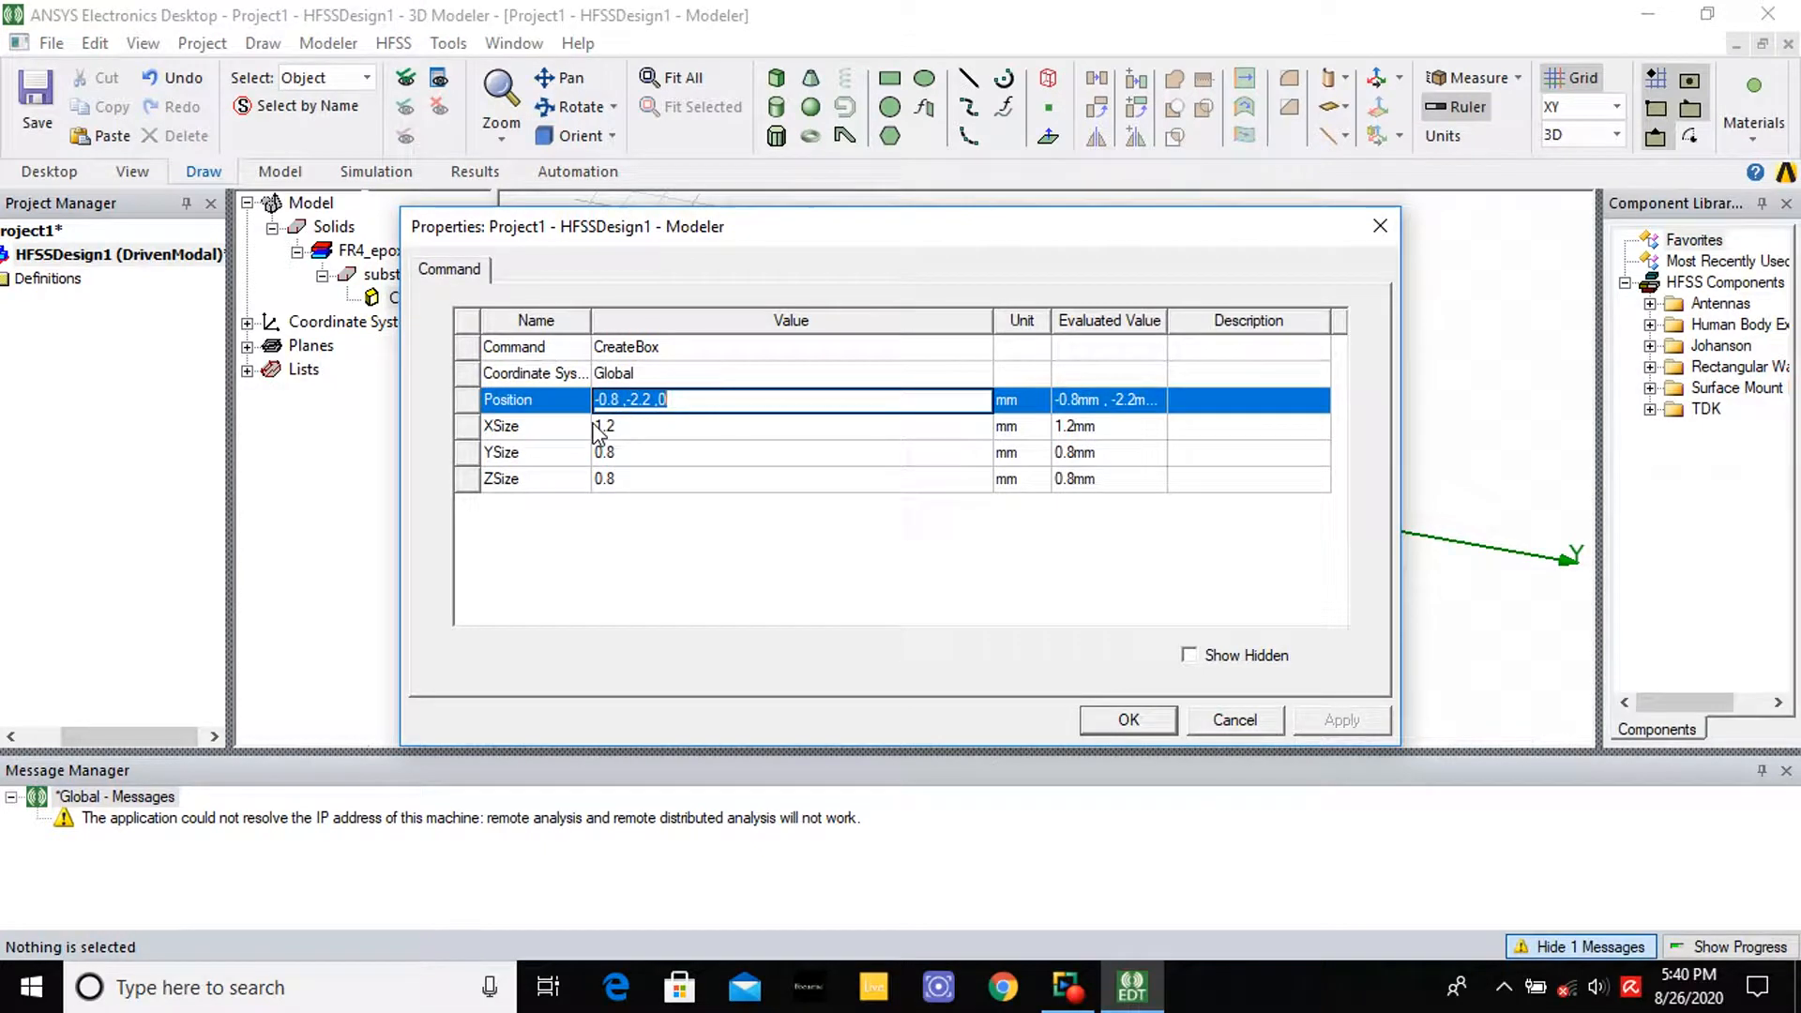
type("-39/2,-47.6/2")
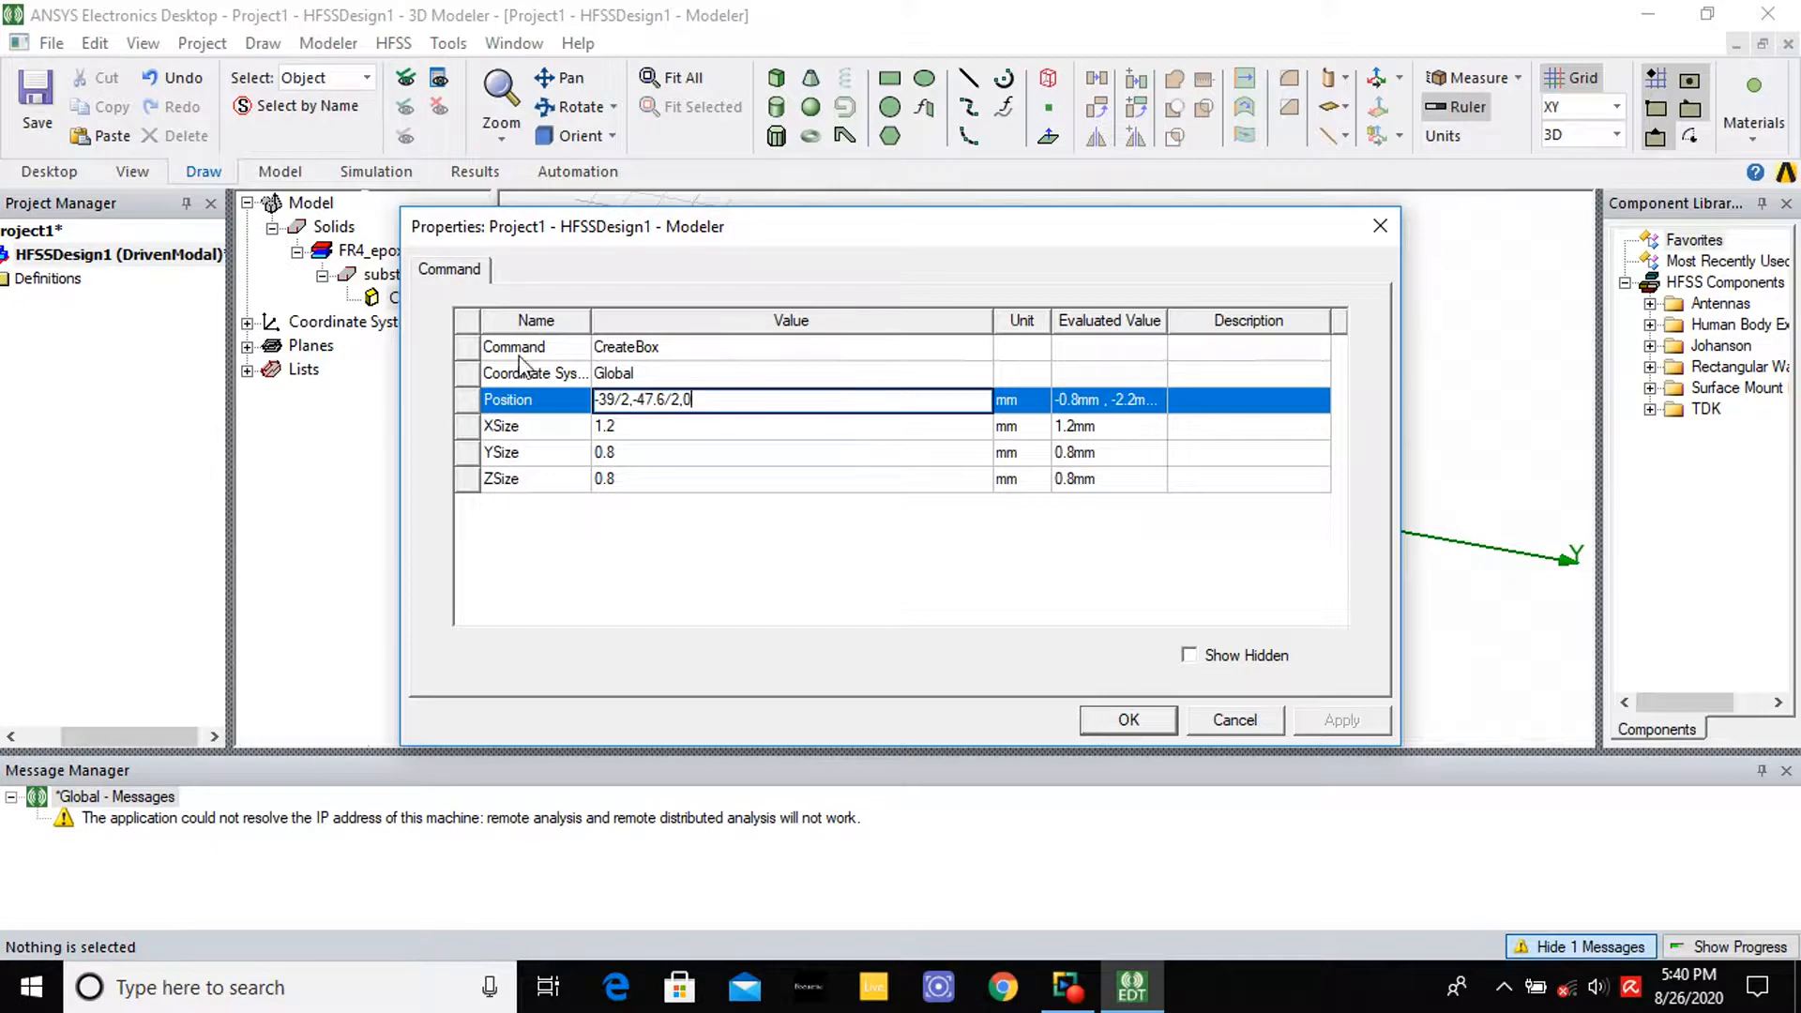
Set the substrate's X size to 39 mm, Y size to 47.6 mm and Z size to 1.6 mm, and apply the dimensions
left_click(619, 425)
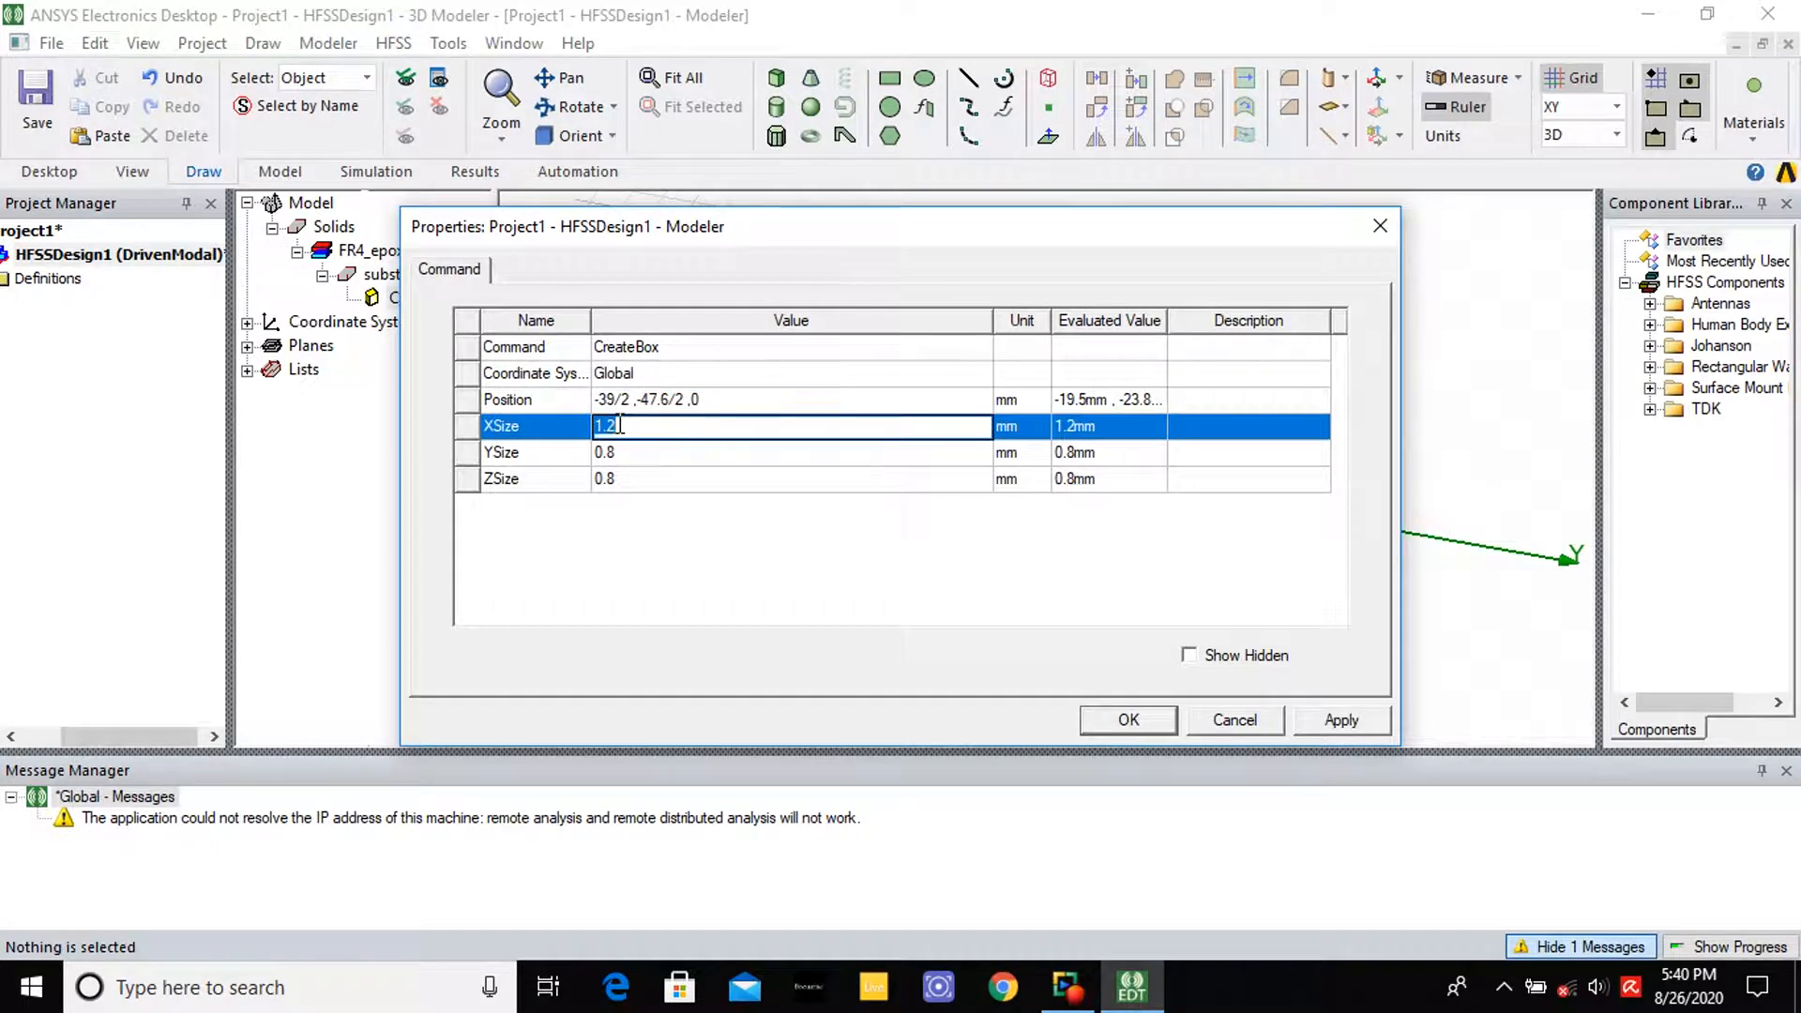
type("39")
left_click(618, 453)
type("47.")
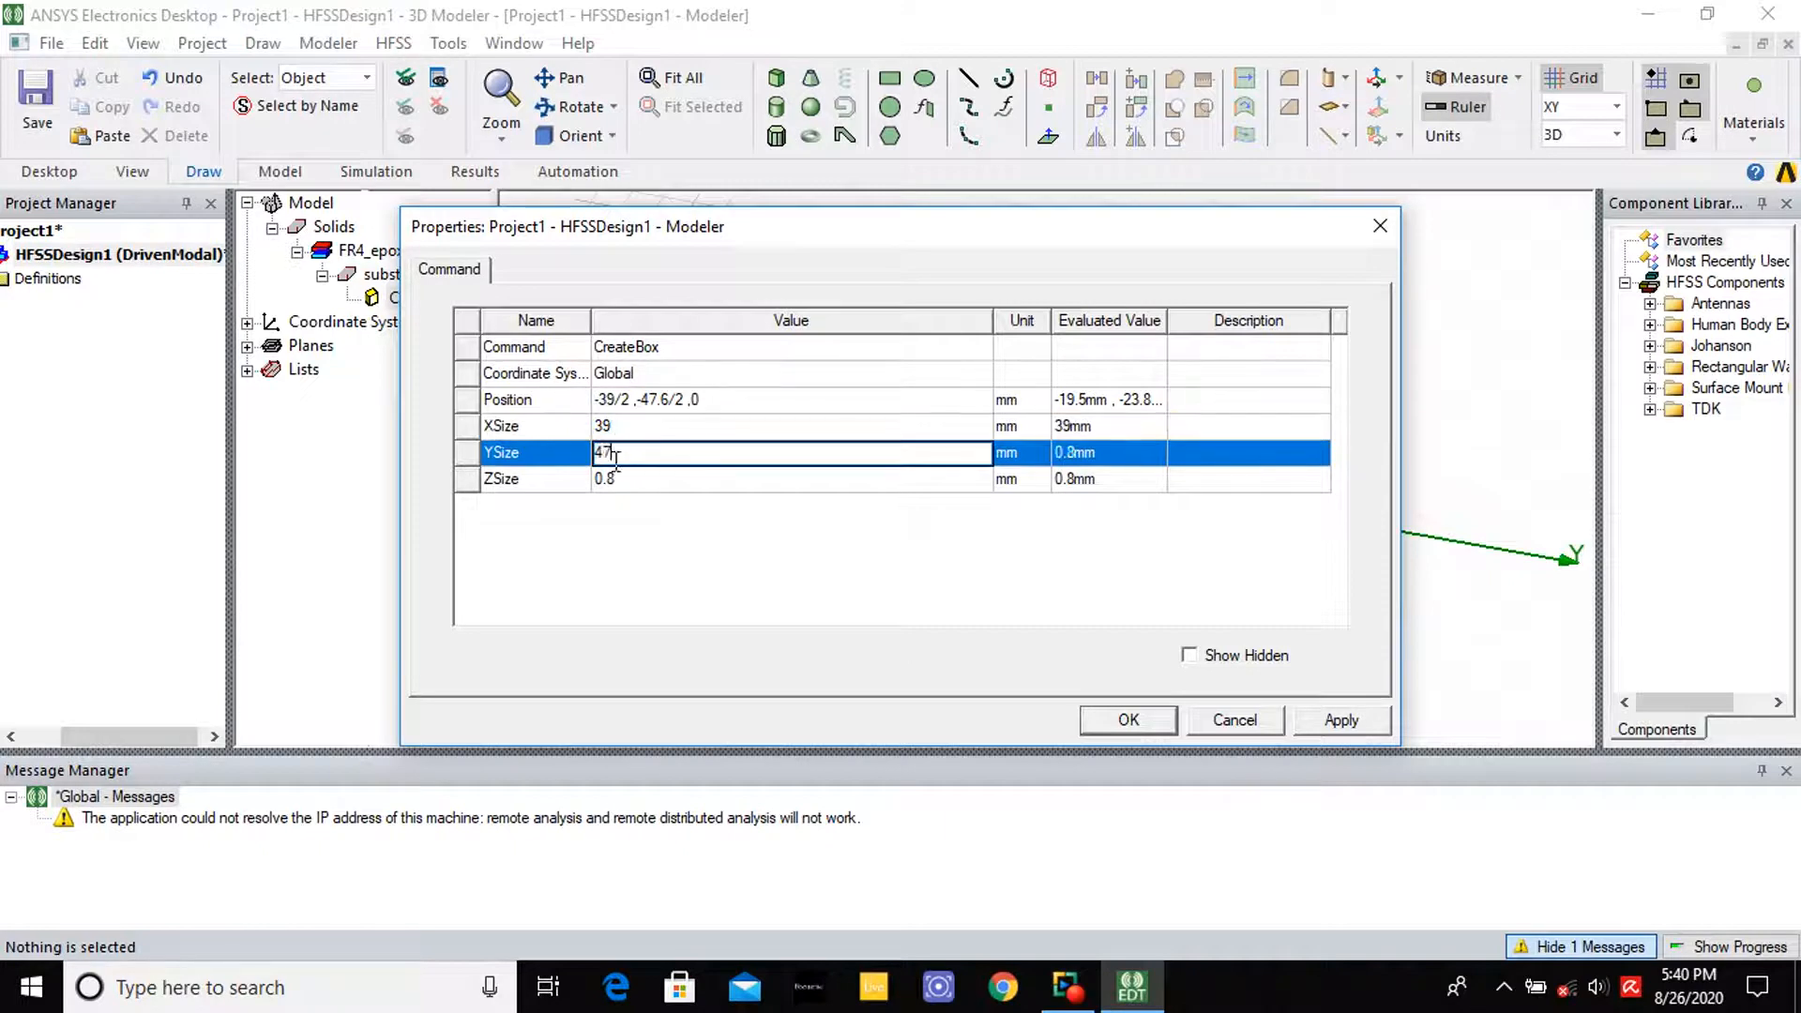
type("6")
left_click(631, 479)
type("1")
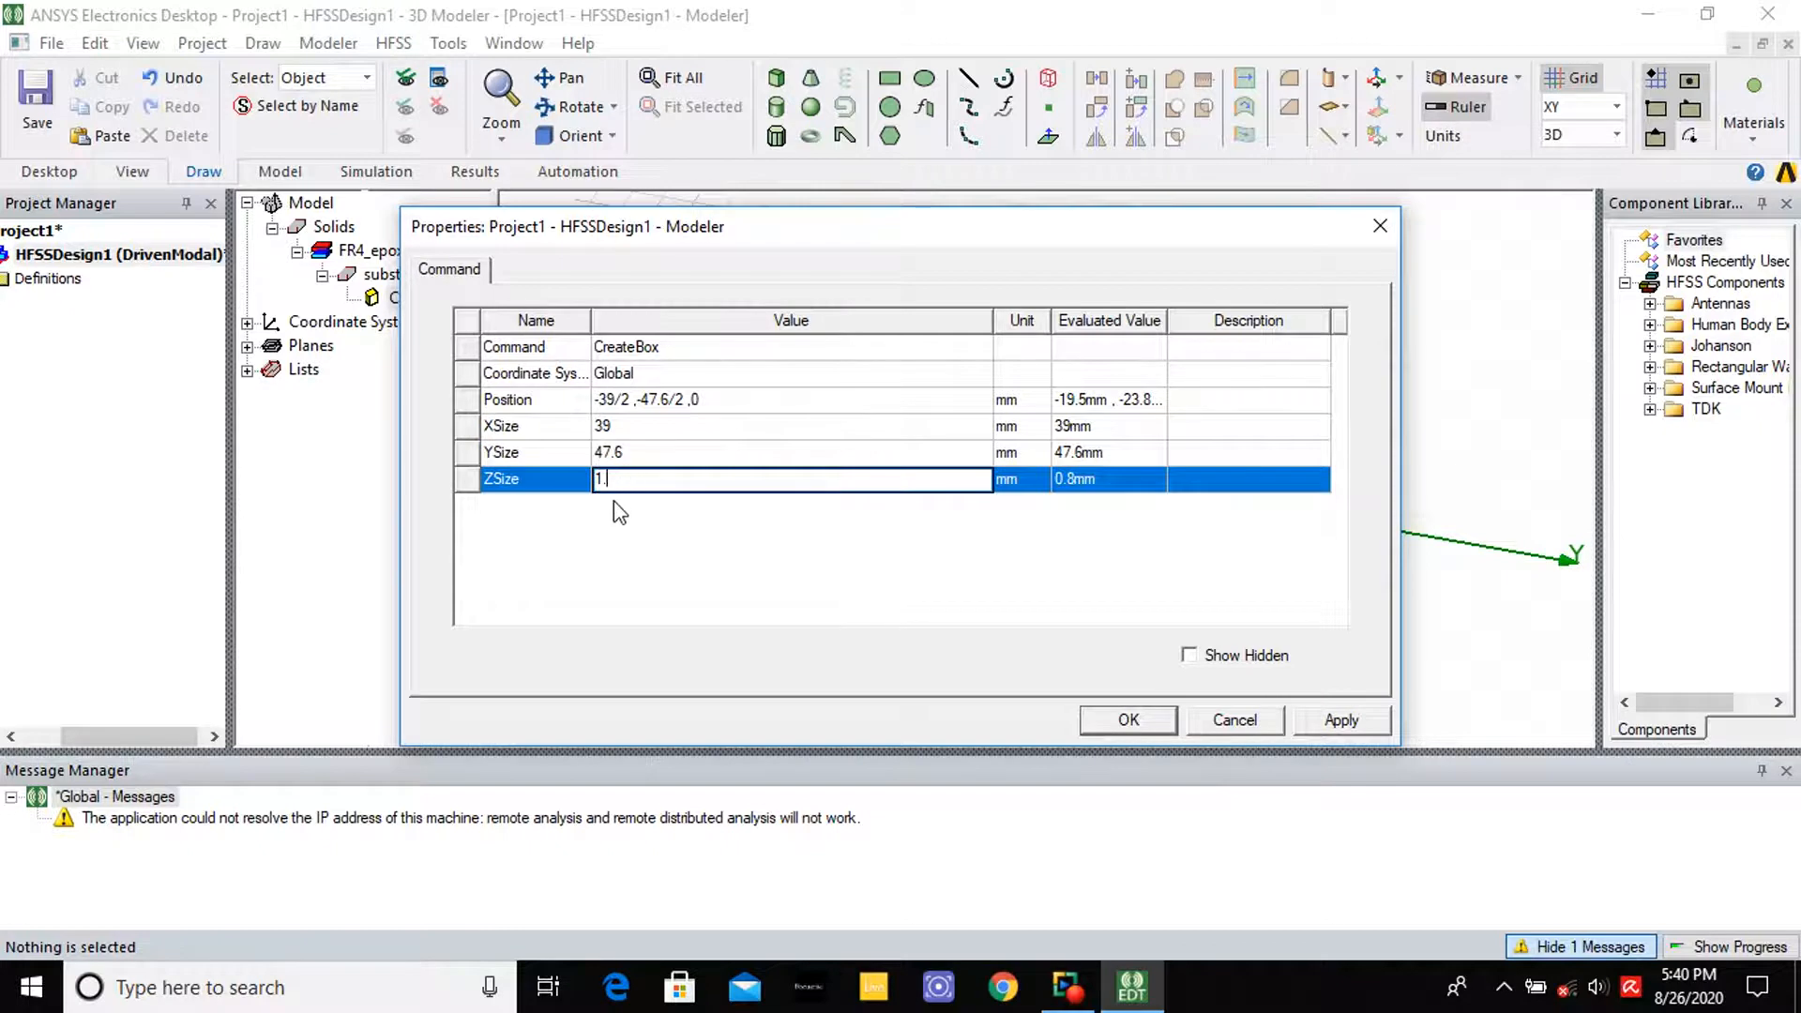
type(".6")
left_click(1358, 718)
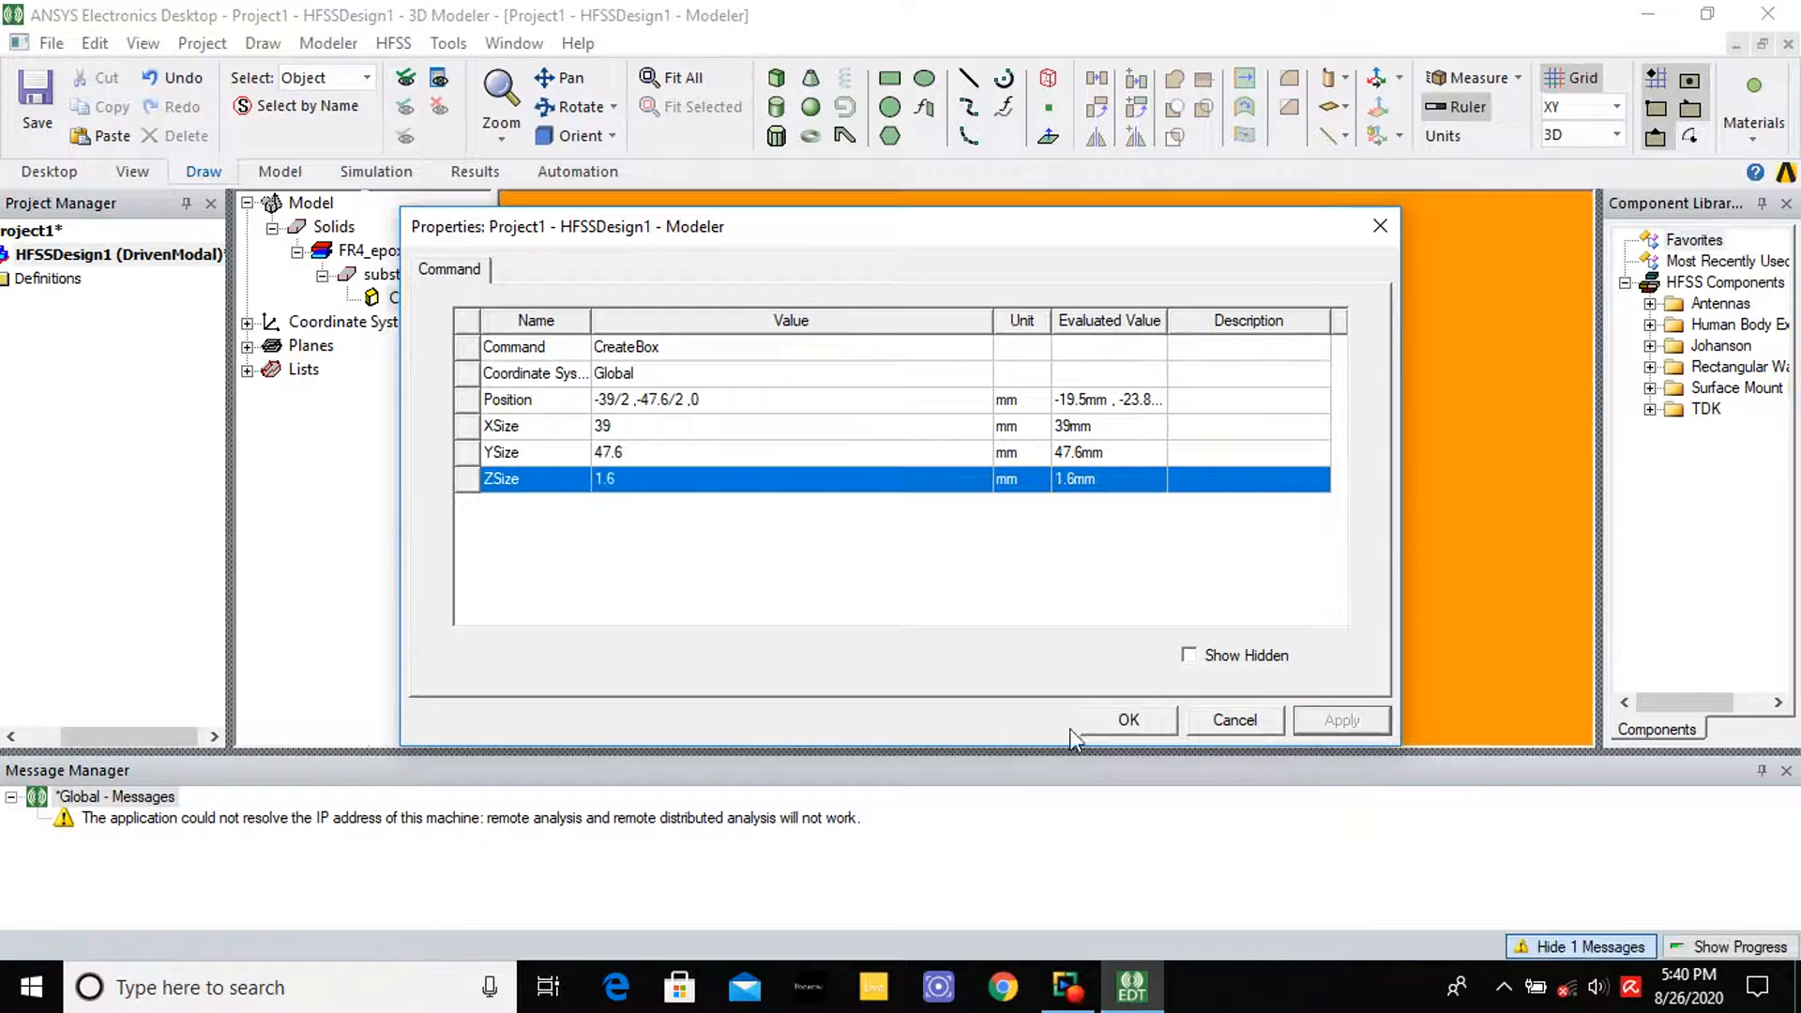
left_click(1137, 733)
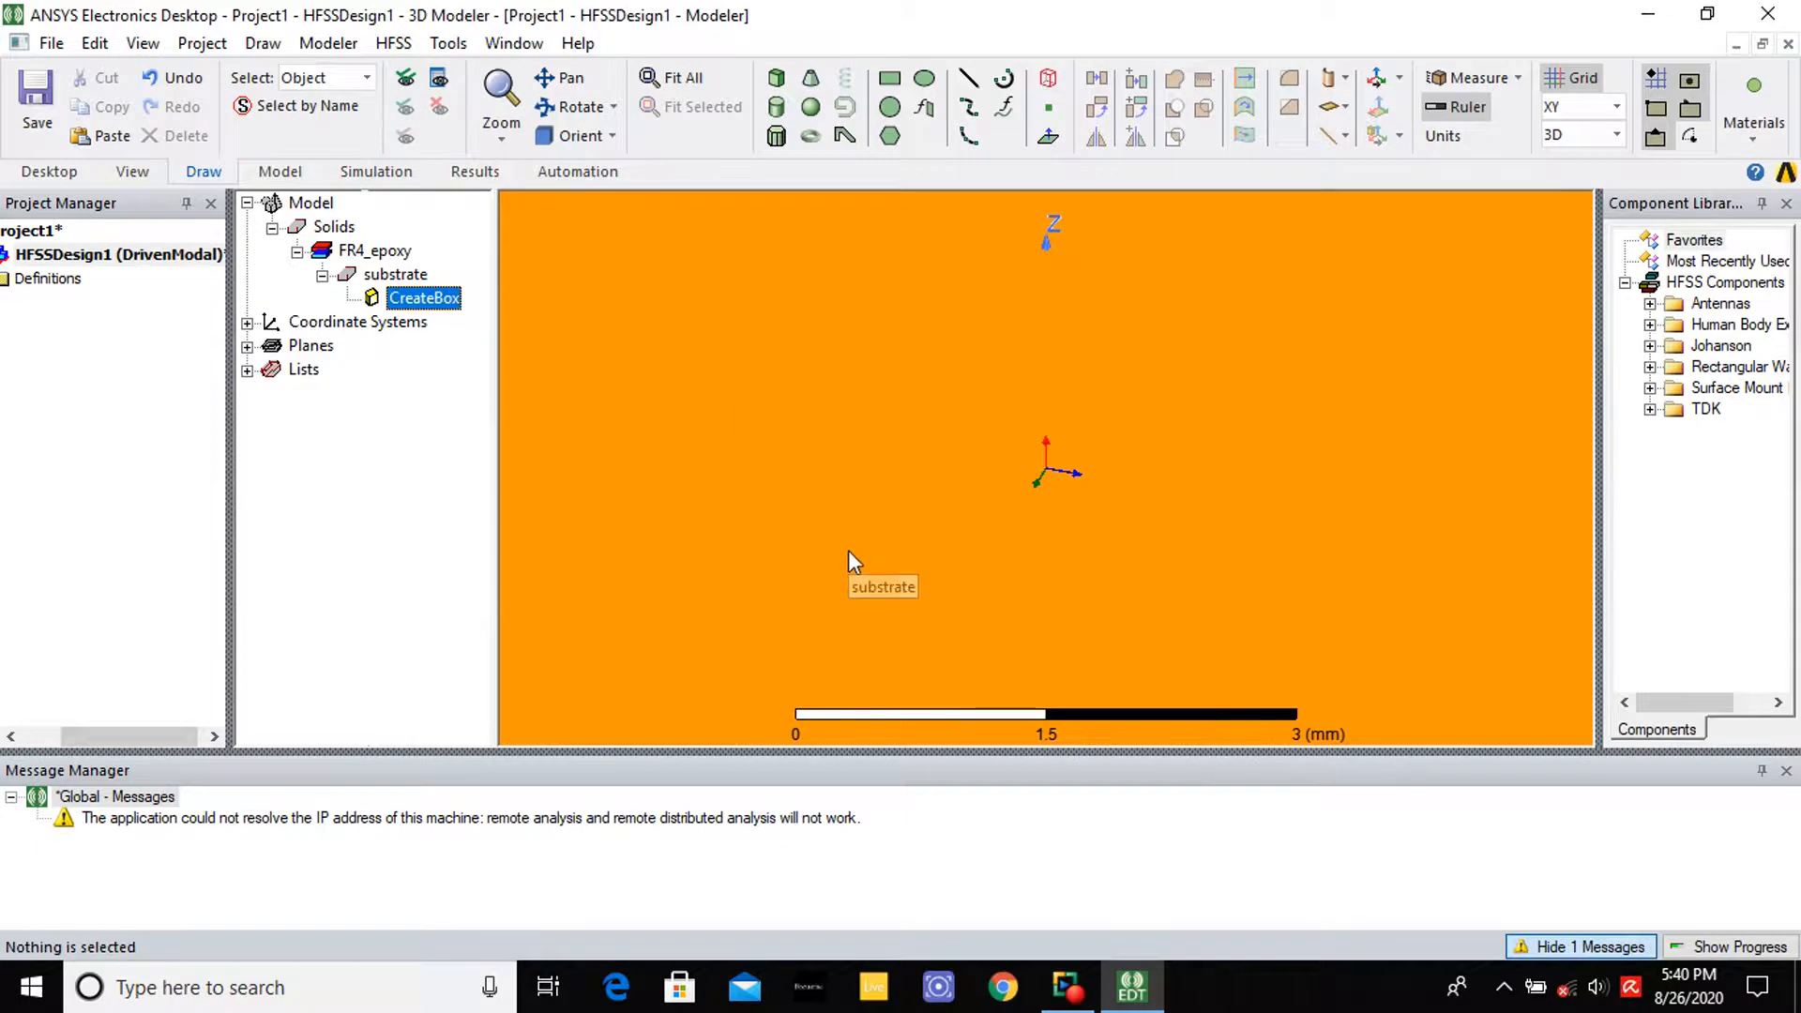
Draw a rectangle over the substrate's entire bottom face, from the corner at (19.5, 23.8, 0) mm to the diagonally opposite corner
key("ctrl+d")
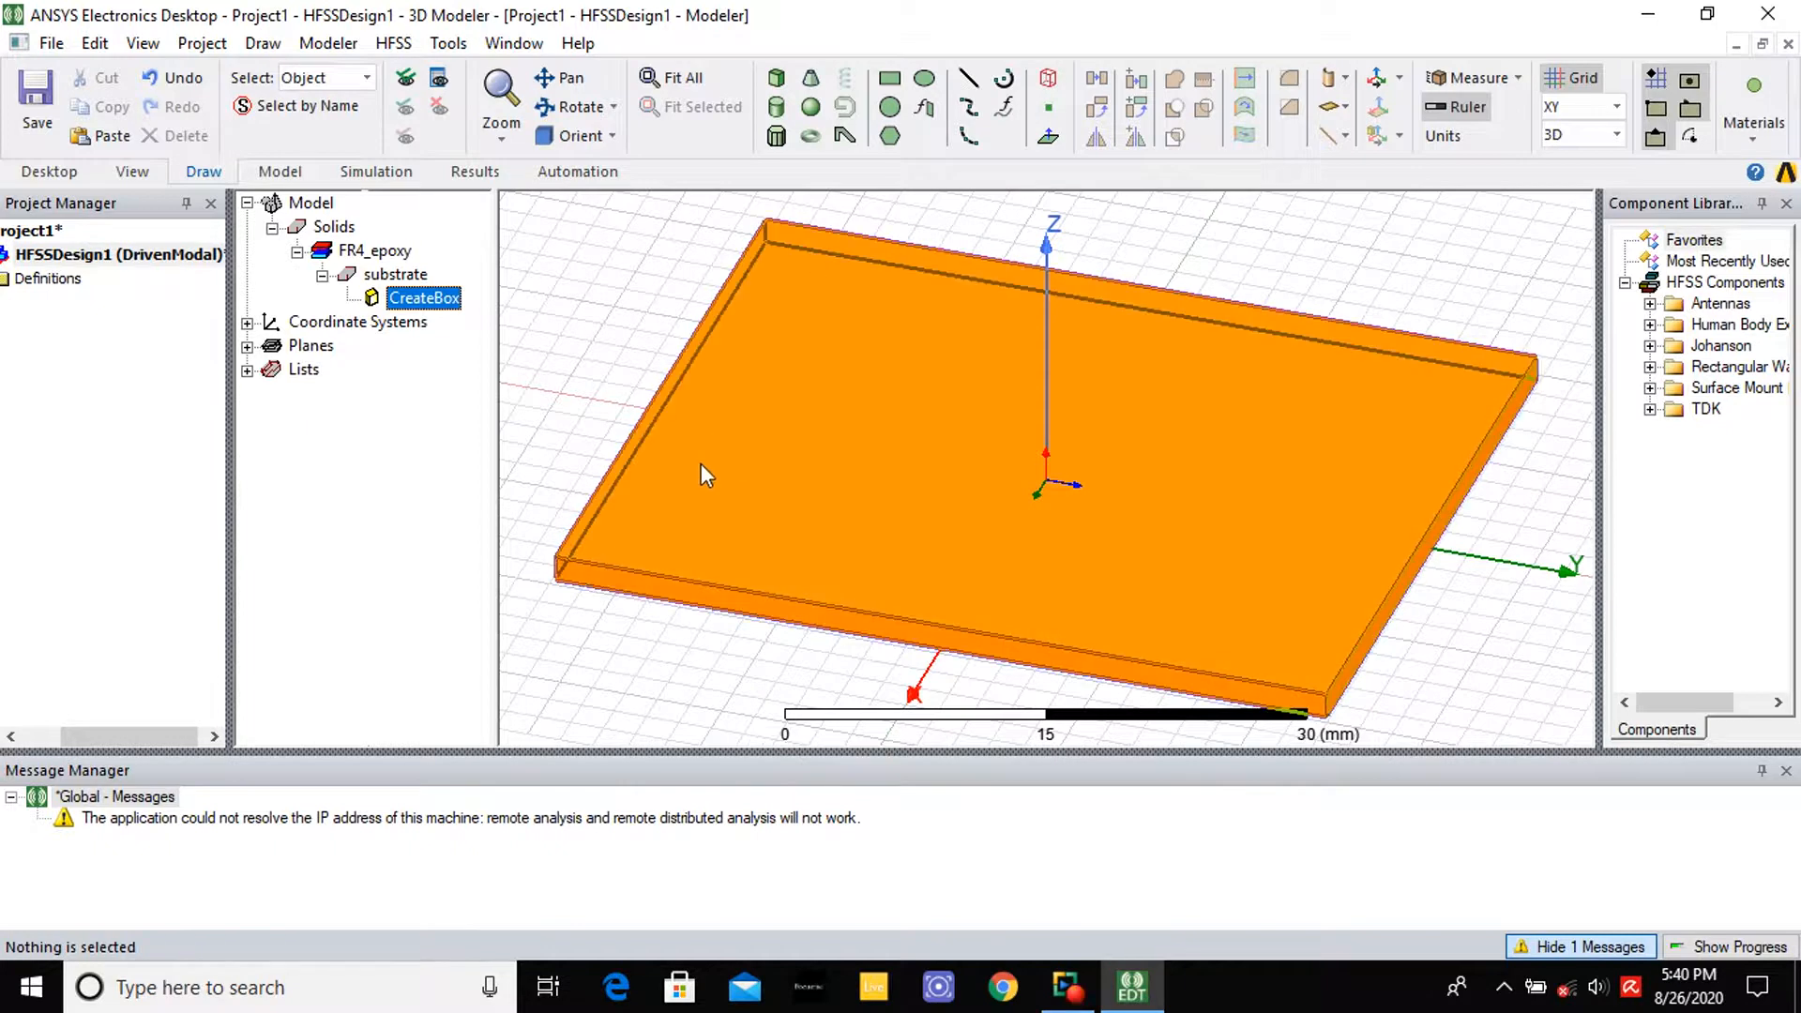
left_click(572, 108)
mouse_move(764, 672)
left_mouse_down()
mouse_move(742, 654)
mouse_move(1253, 647)
mouse_move(872, 397)
mouse_move(869, 377)
mouse_move(885, 501)
mouse_move(804, 326)
mouse_move(779, 419)
mouse_move(806, 324)
left_mouse_up()
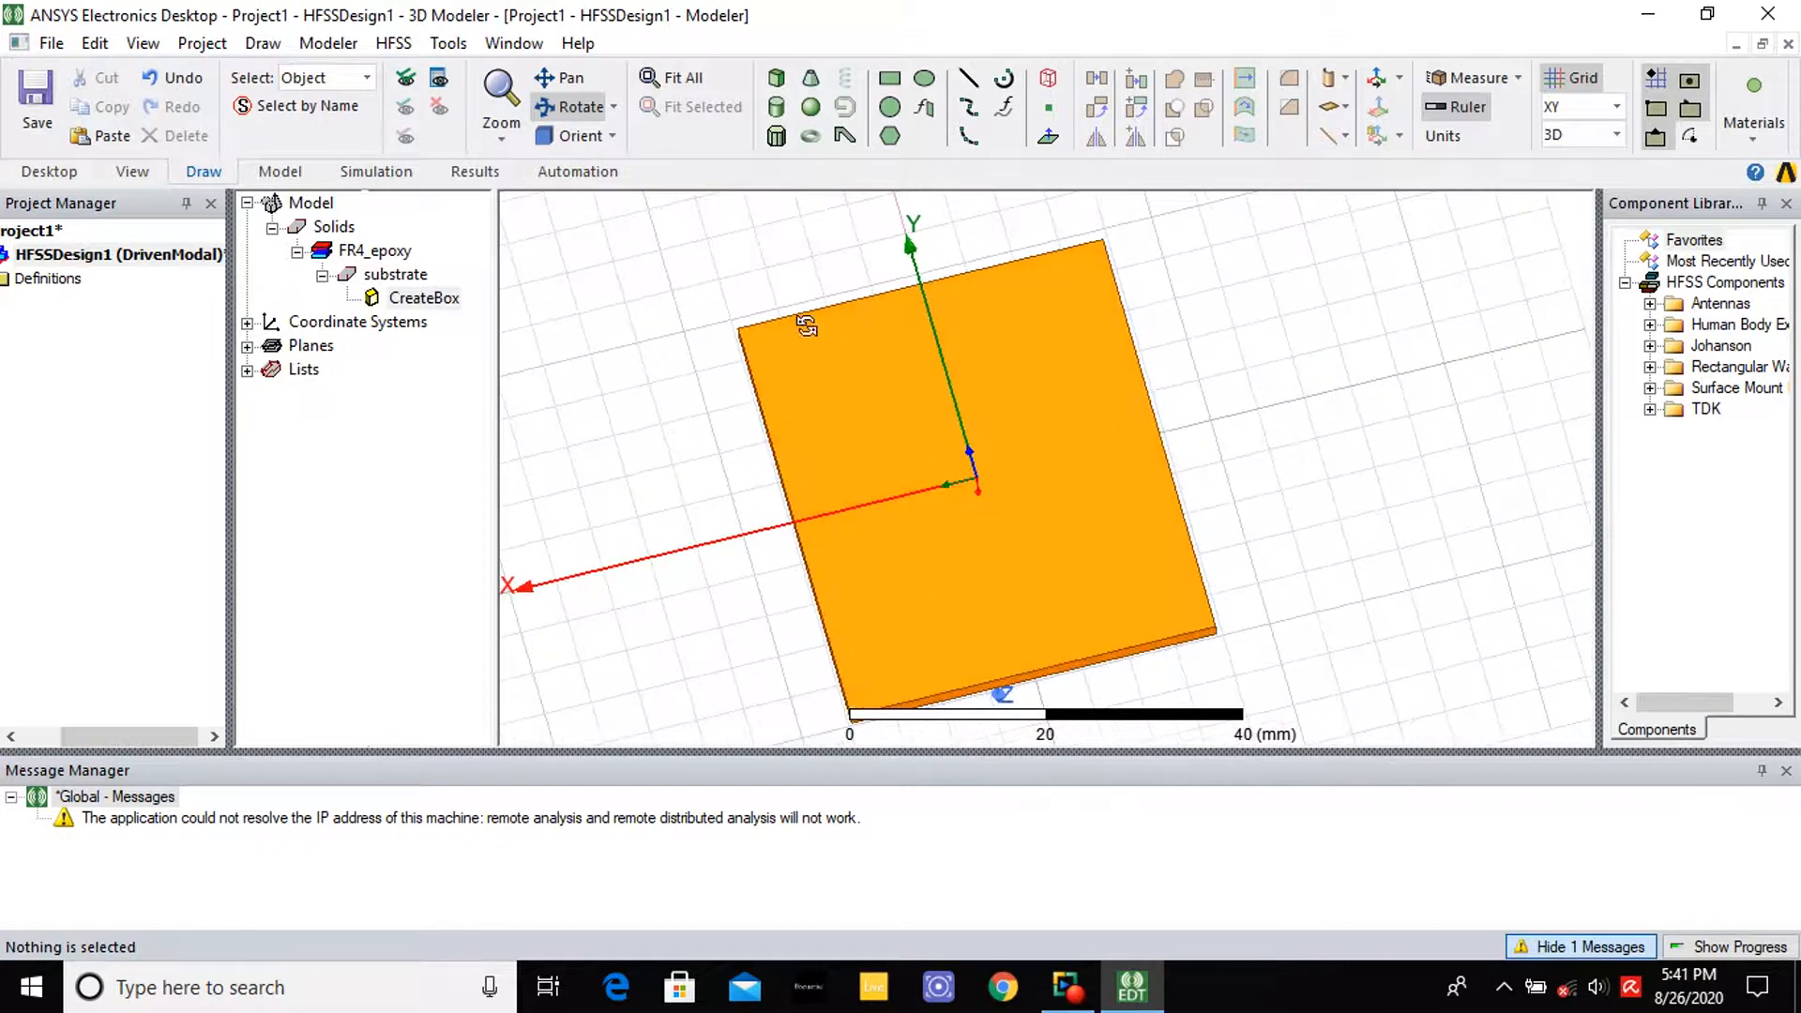
left_click(889, 82)
left_click(740, 327)
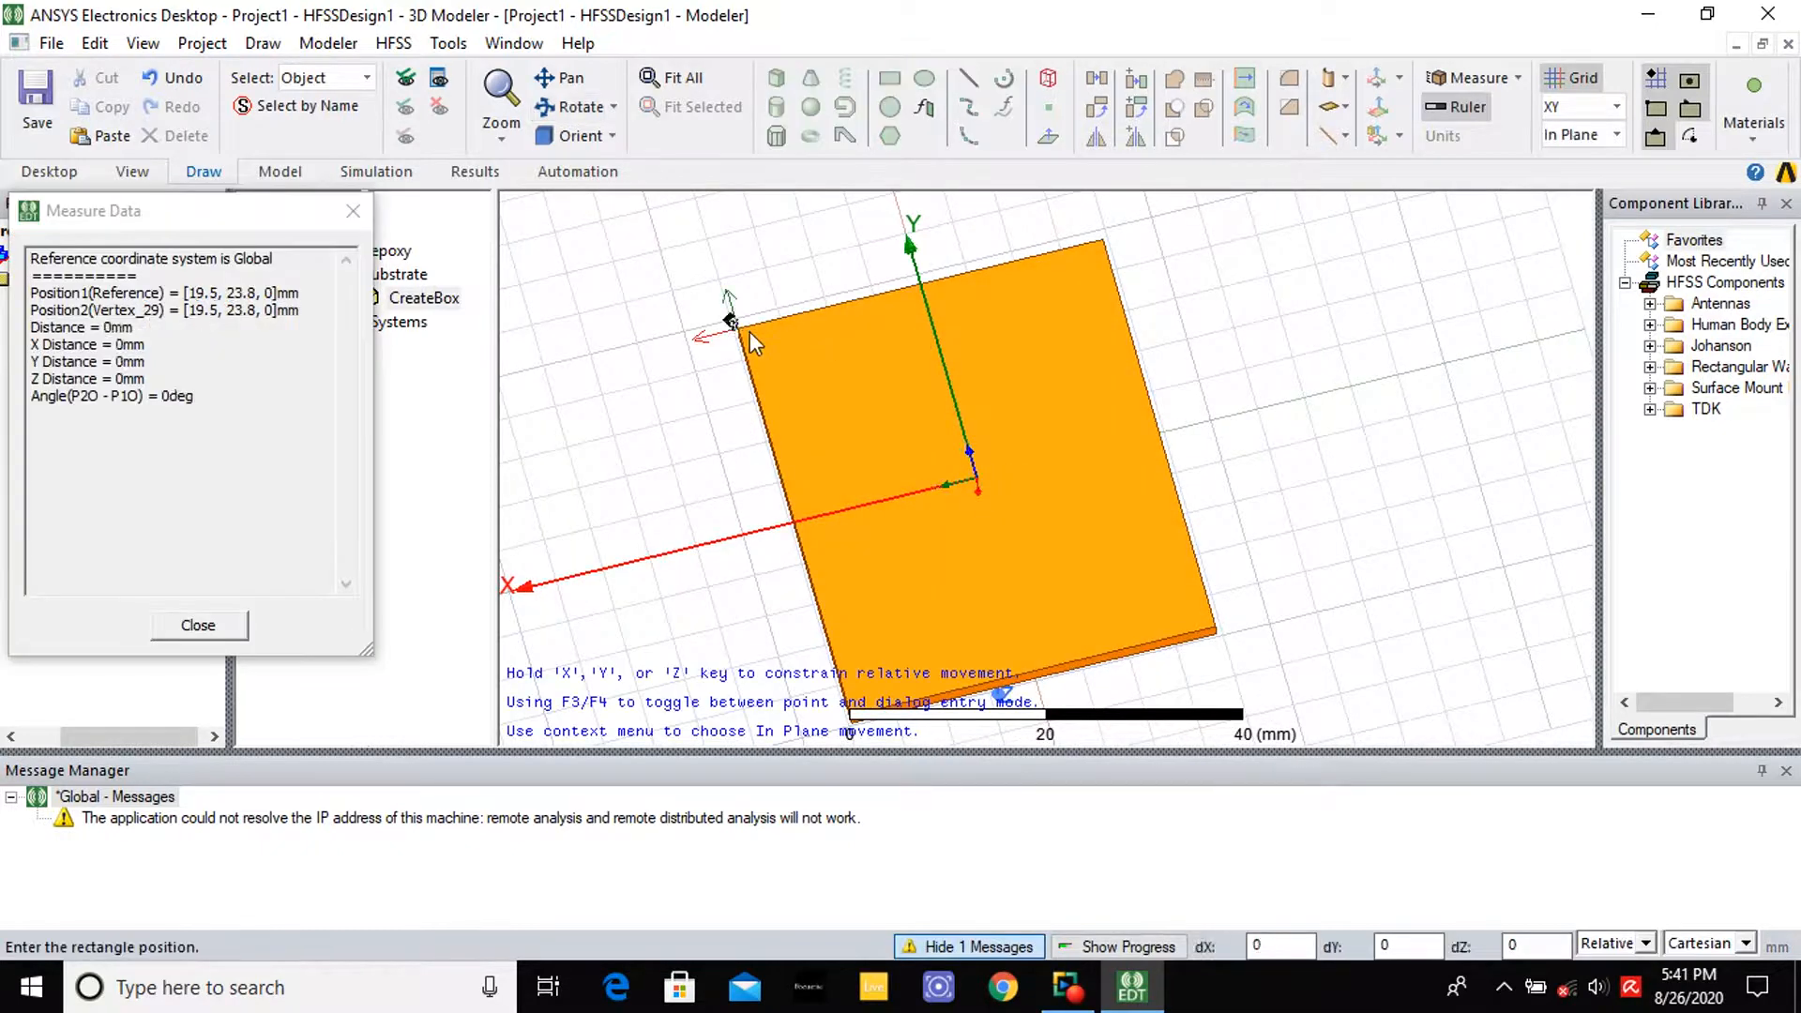
left_click(1209, 626)
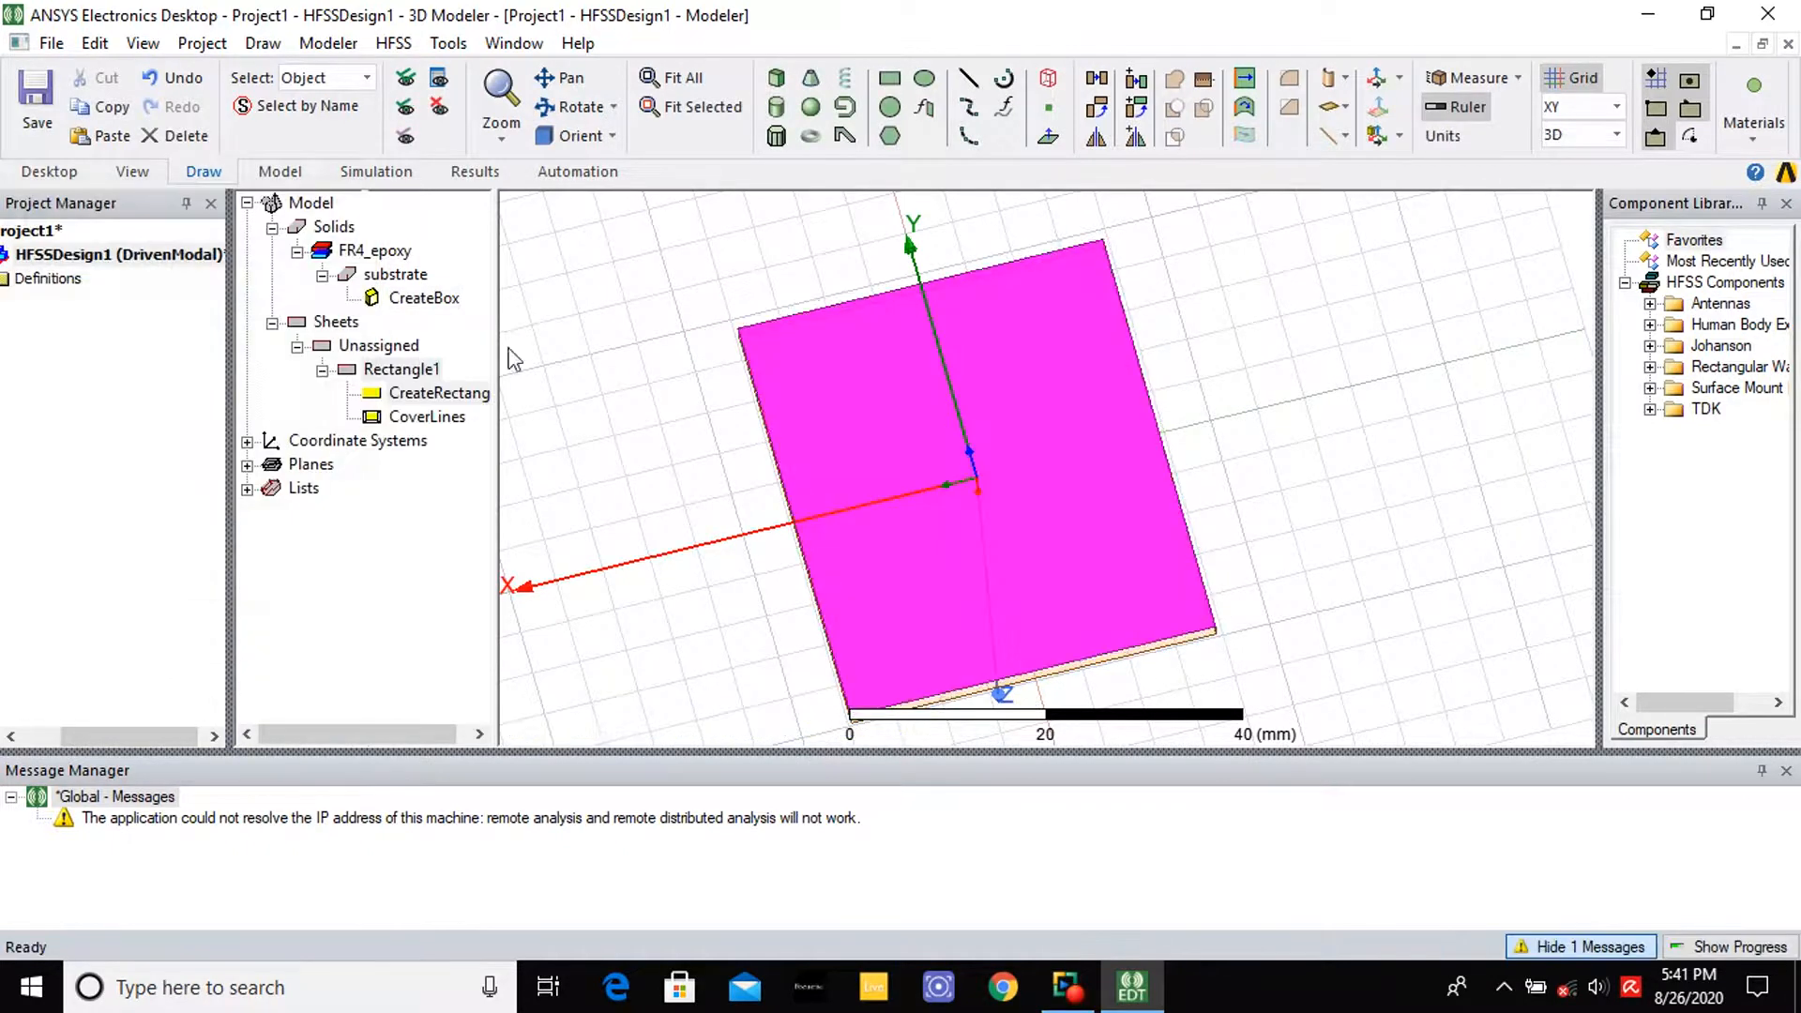
Rename the new rectangle on the substrate's bottom face as ground and set its color to dark green (0, 128, 0)
double_click(413, 369)
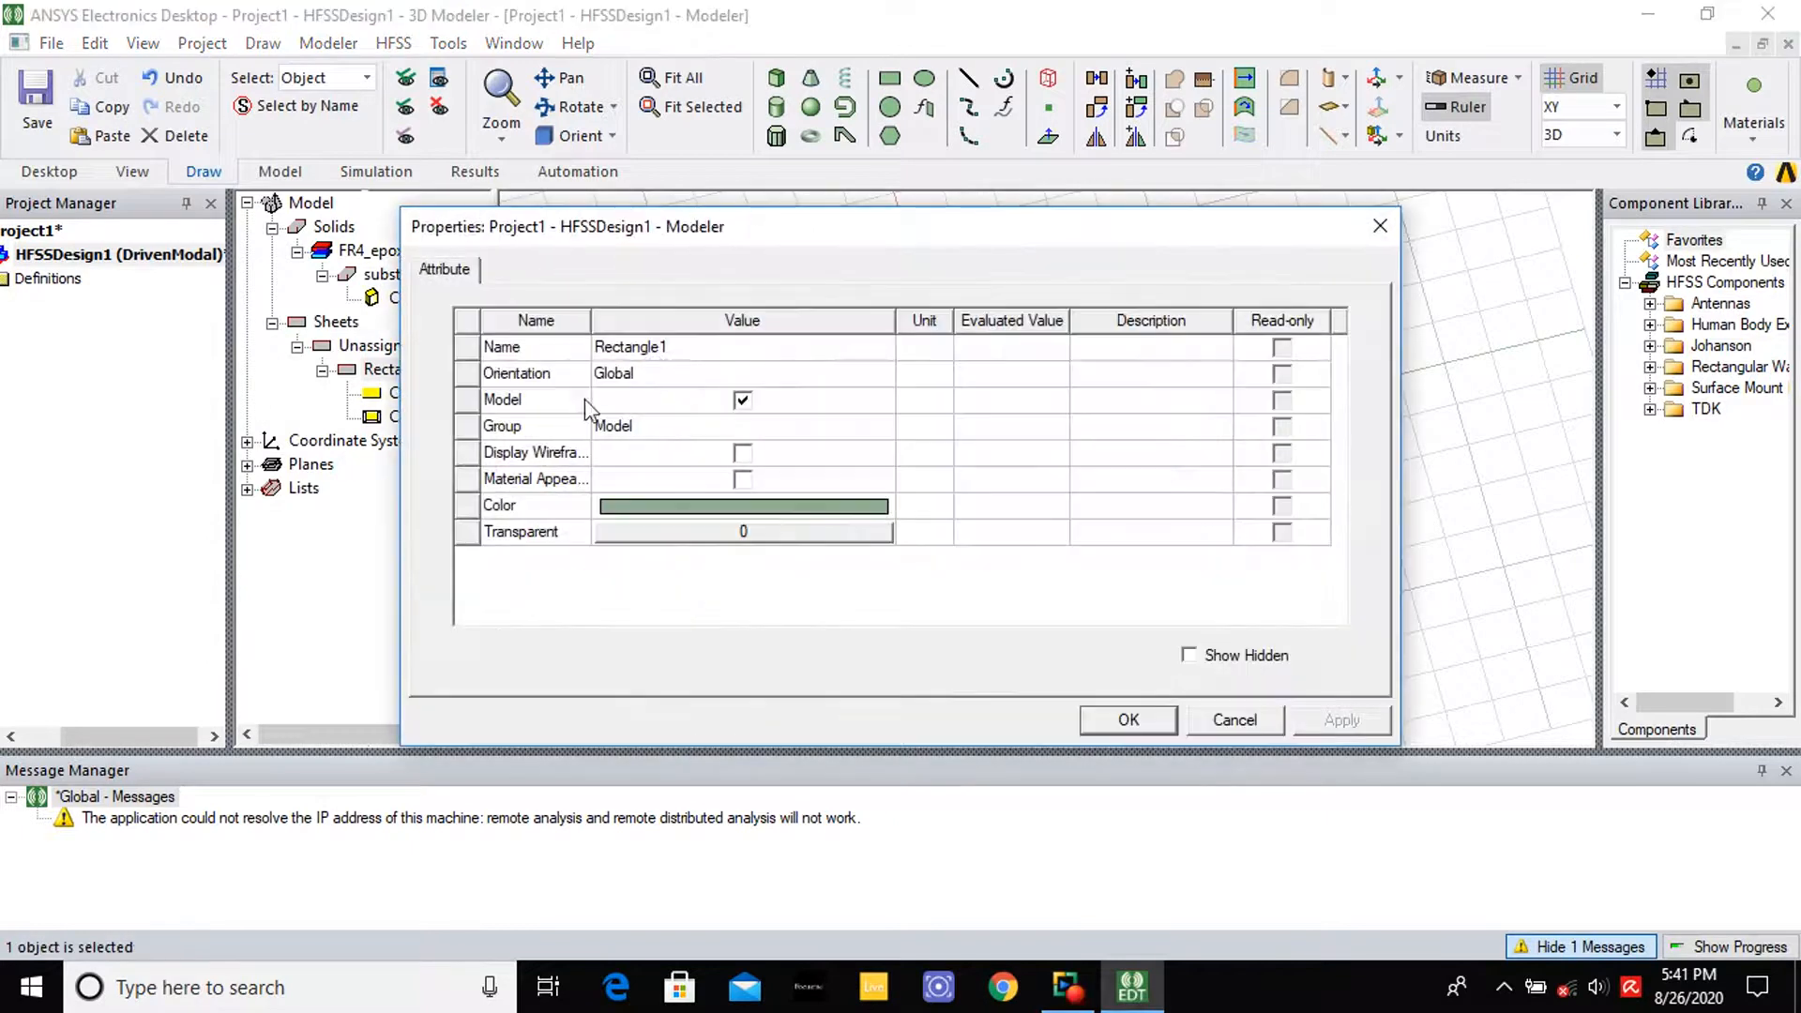
left_click(654, 357)
type("ground")
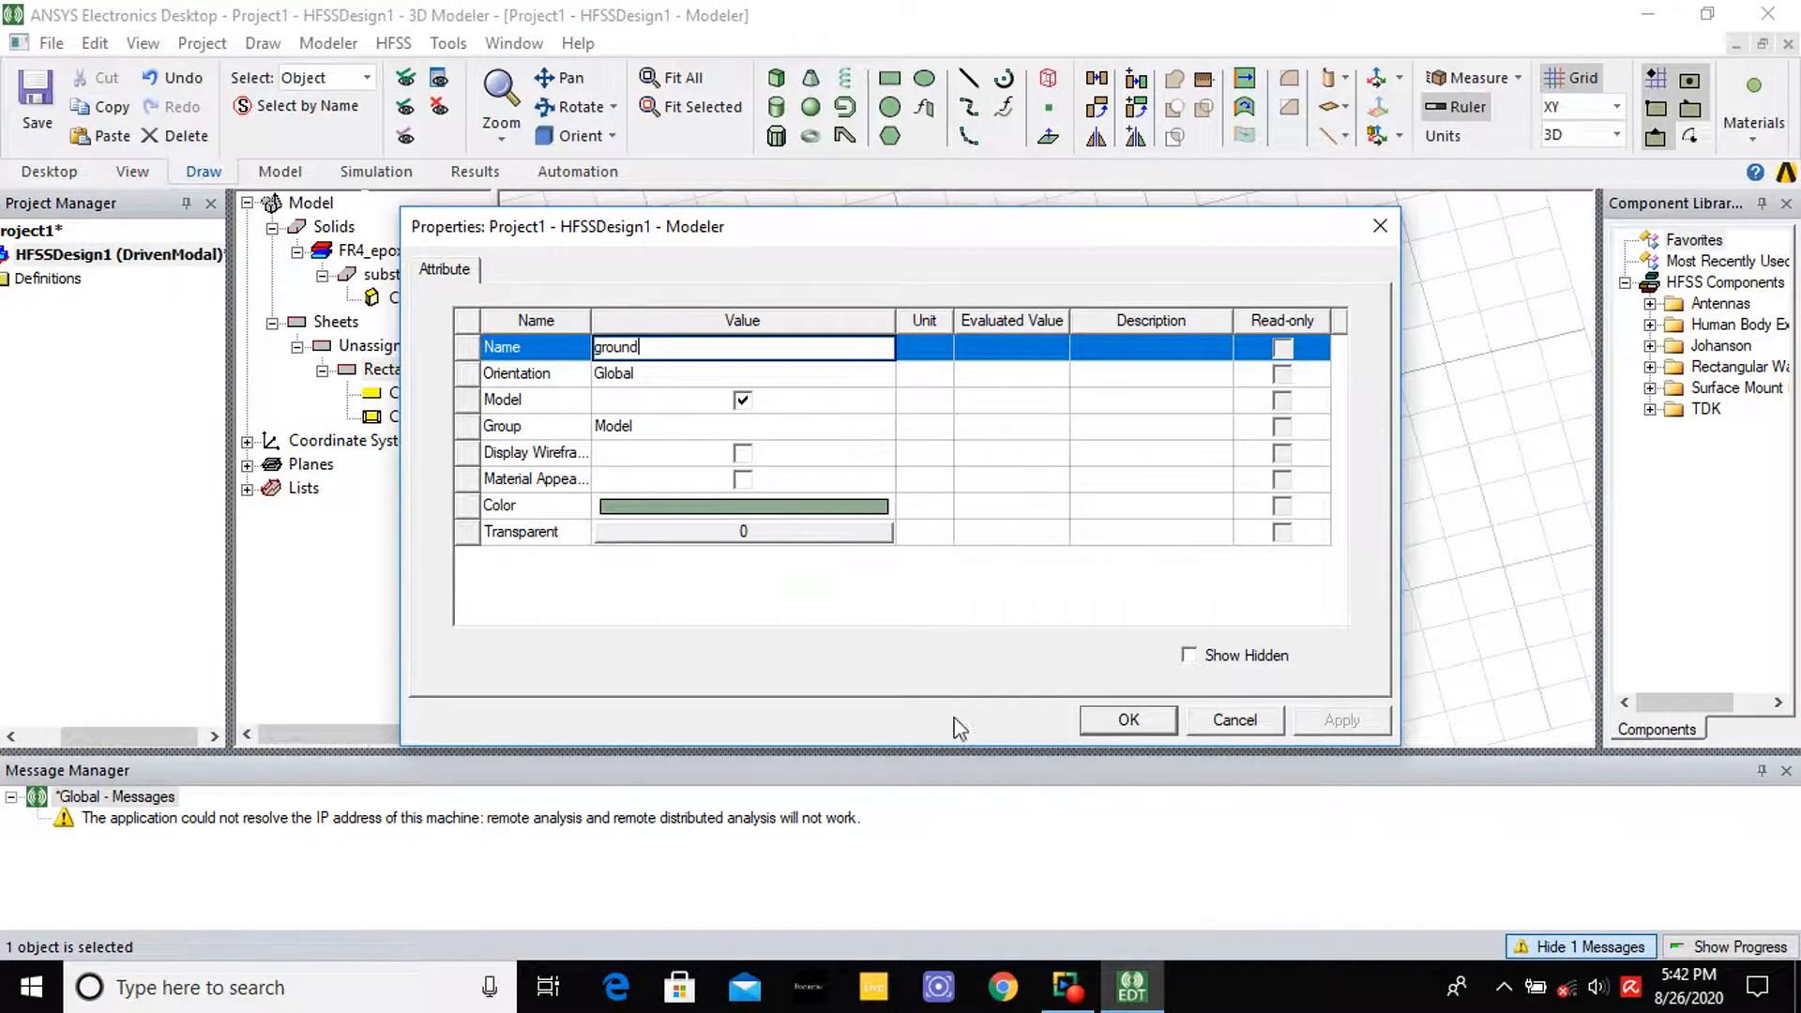
left_click(721, 511)
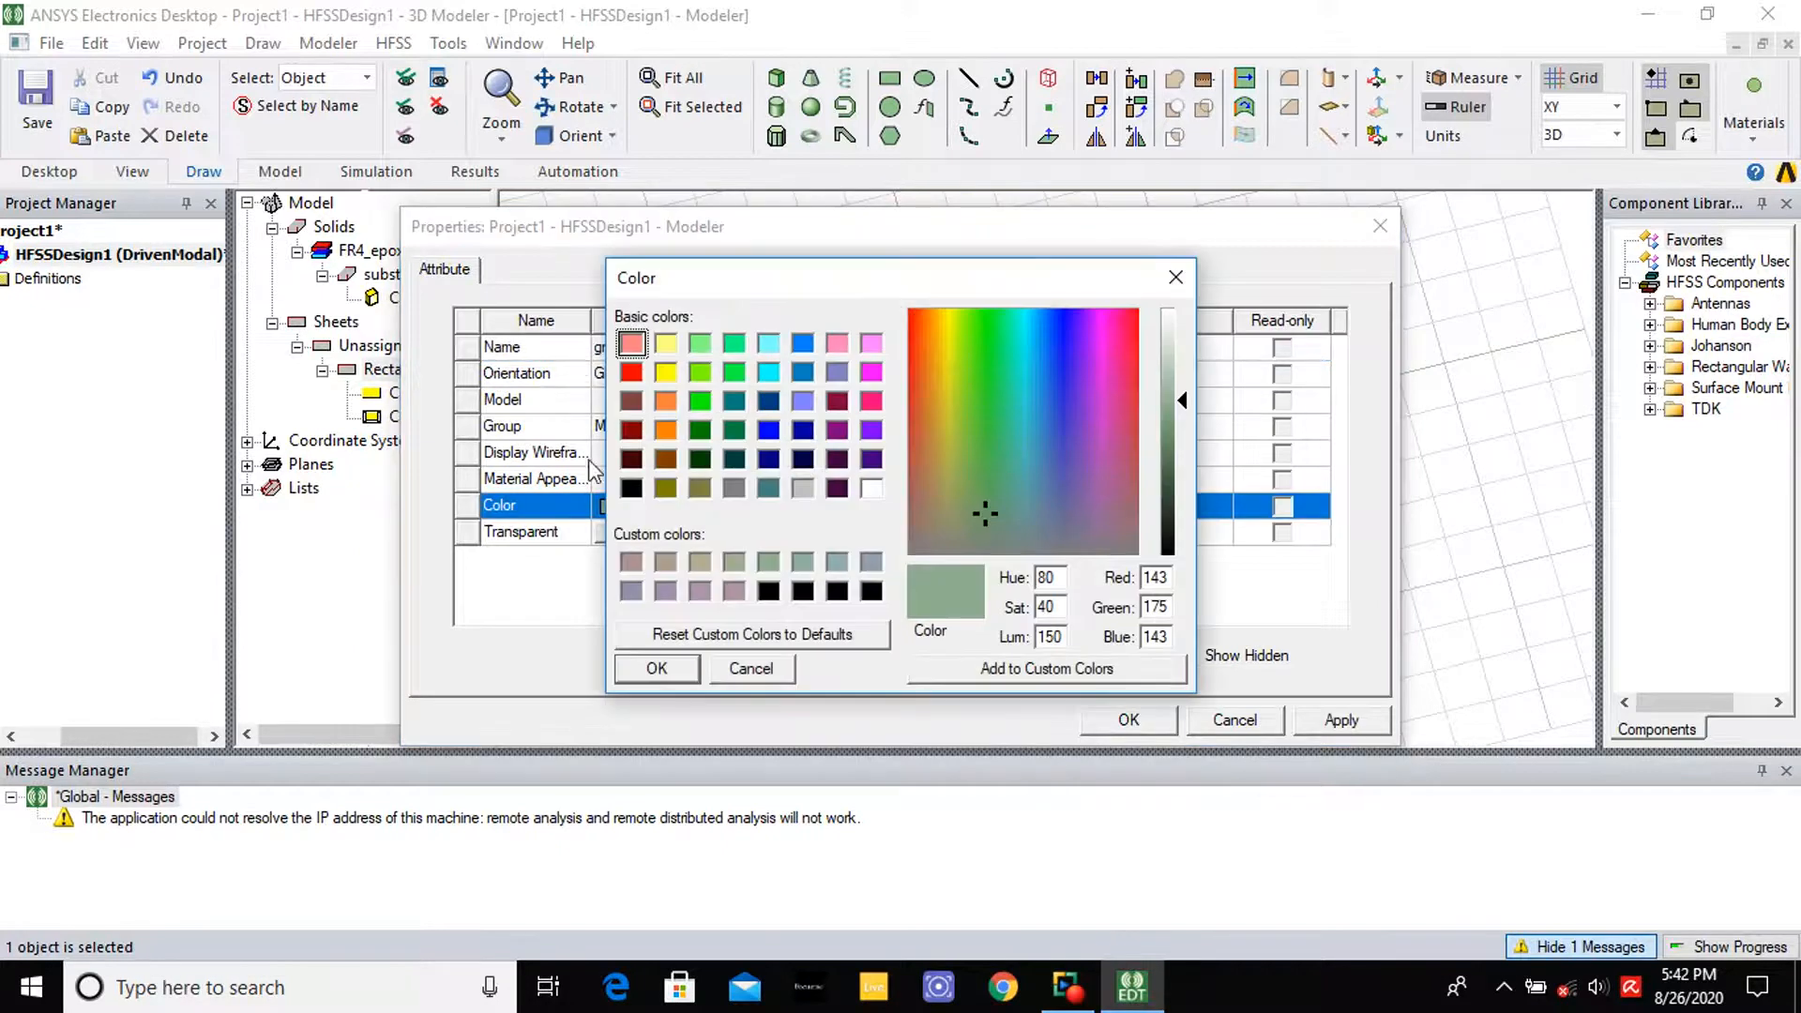
left_click(699, 430)
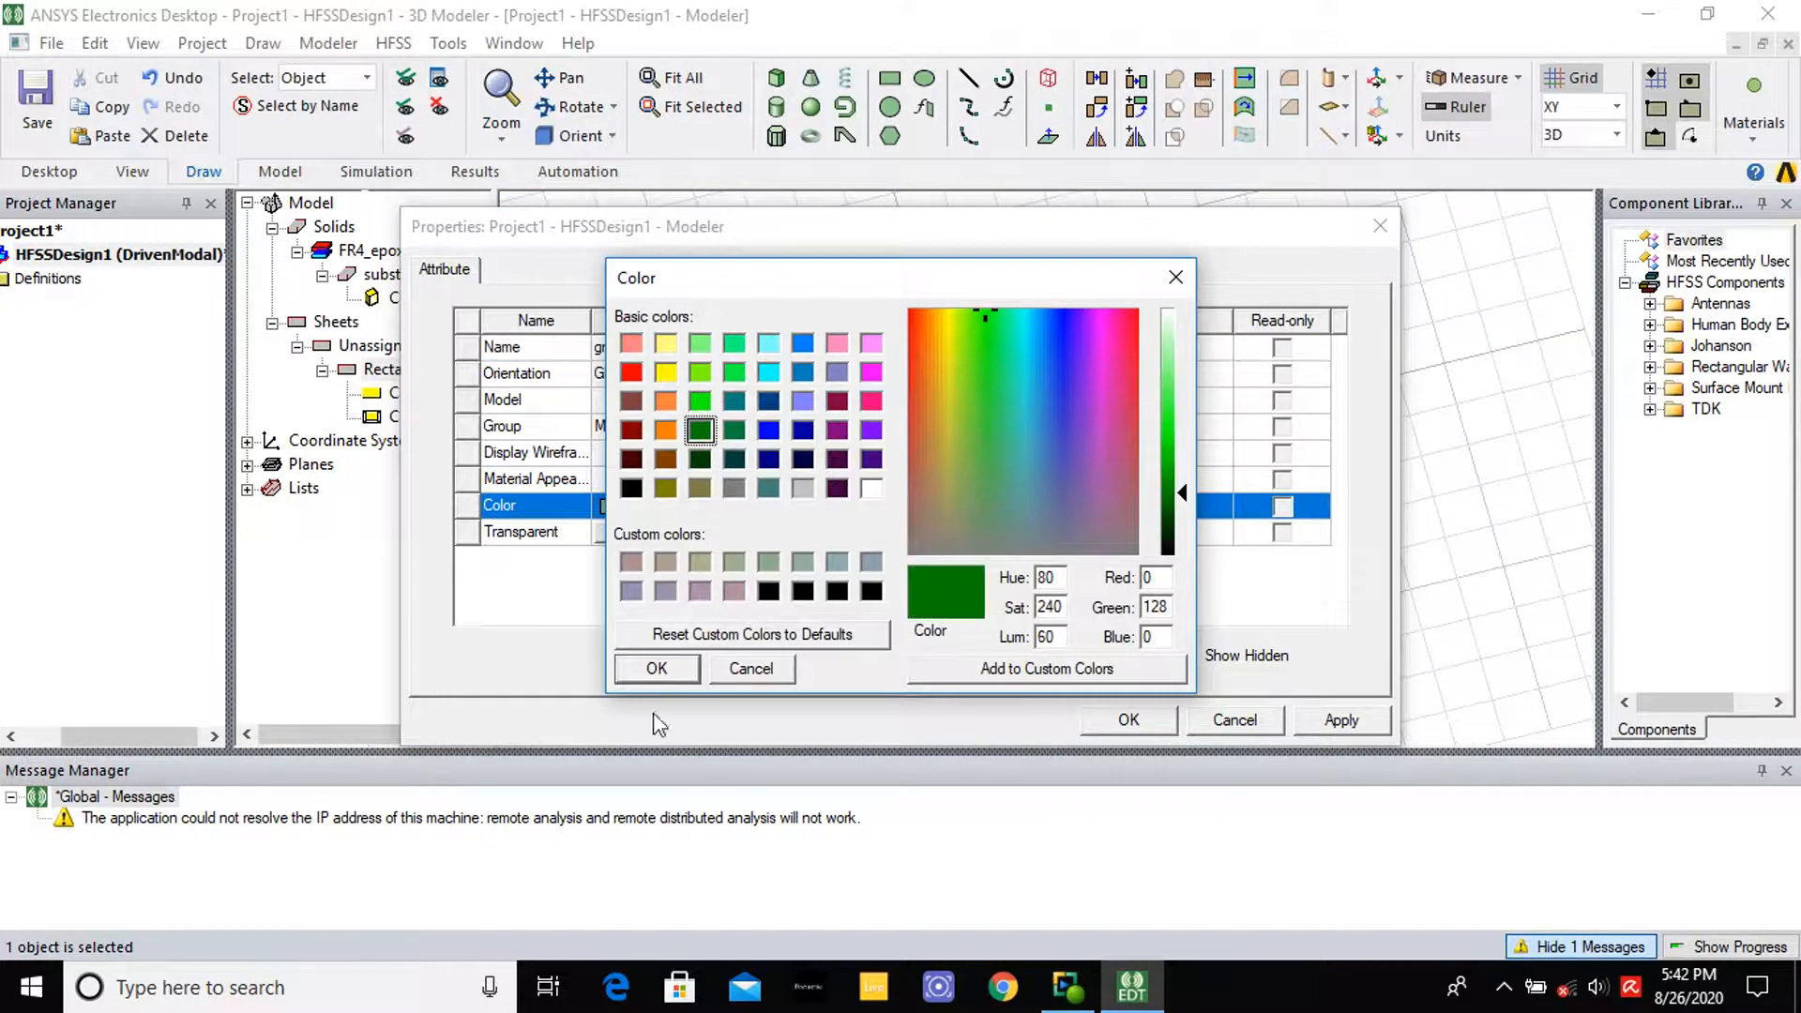
left_click(659, 668)
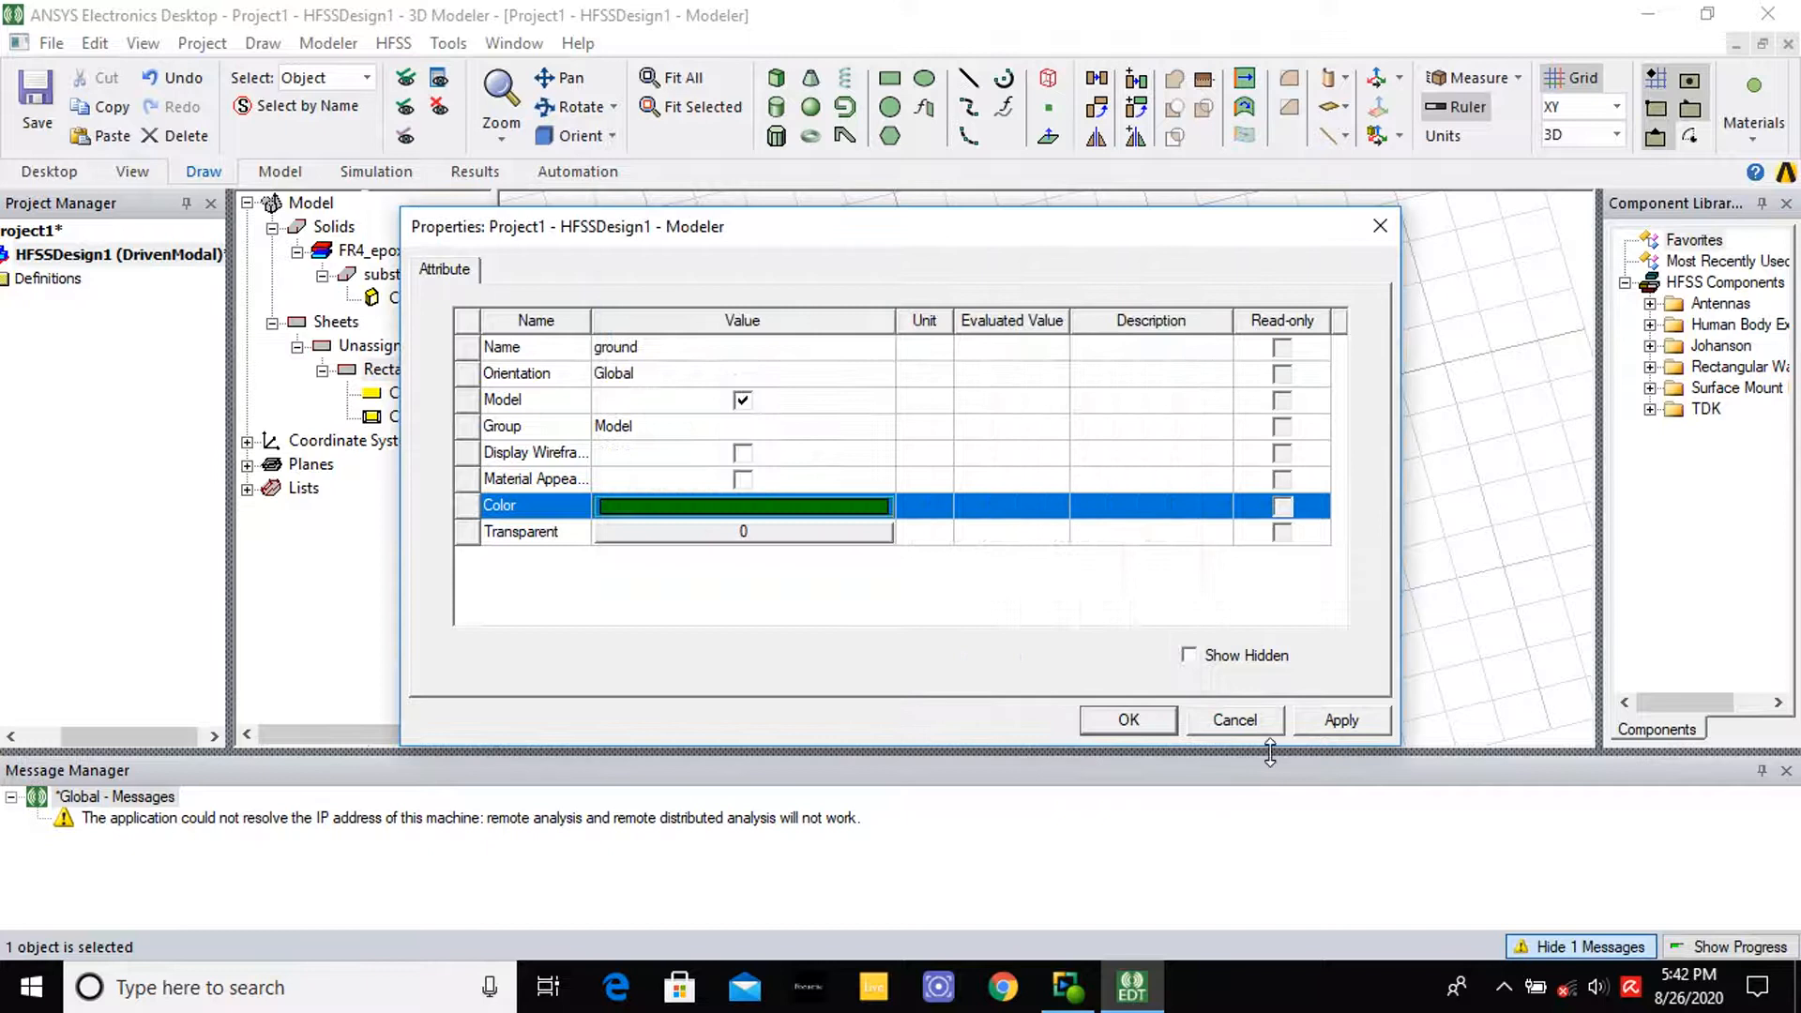
left_click(1342, 720)
left_click(1125, 720)
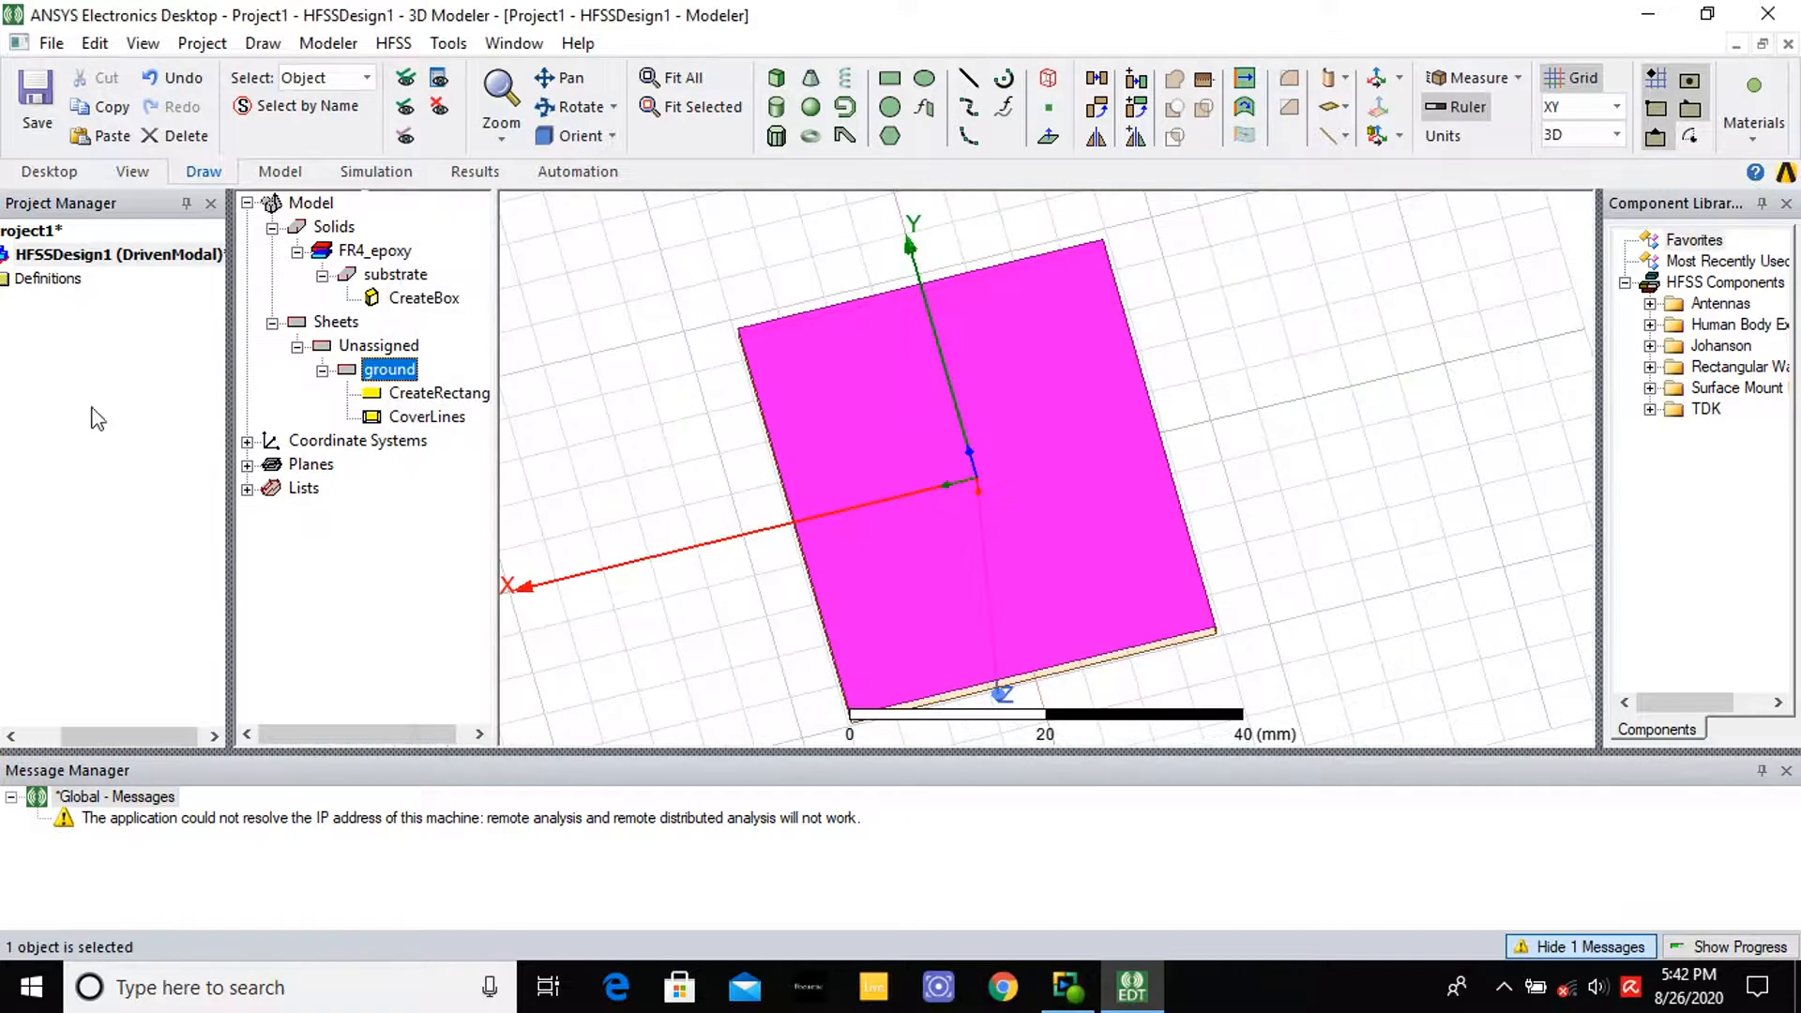
Set the ground rectangle's Y size to -31 mm so it covers only part of the substrate
left_click(438, 395)
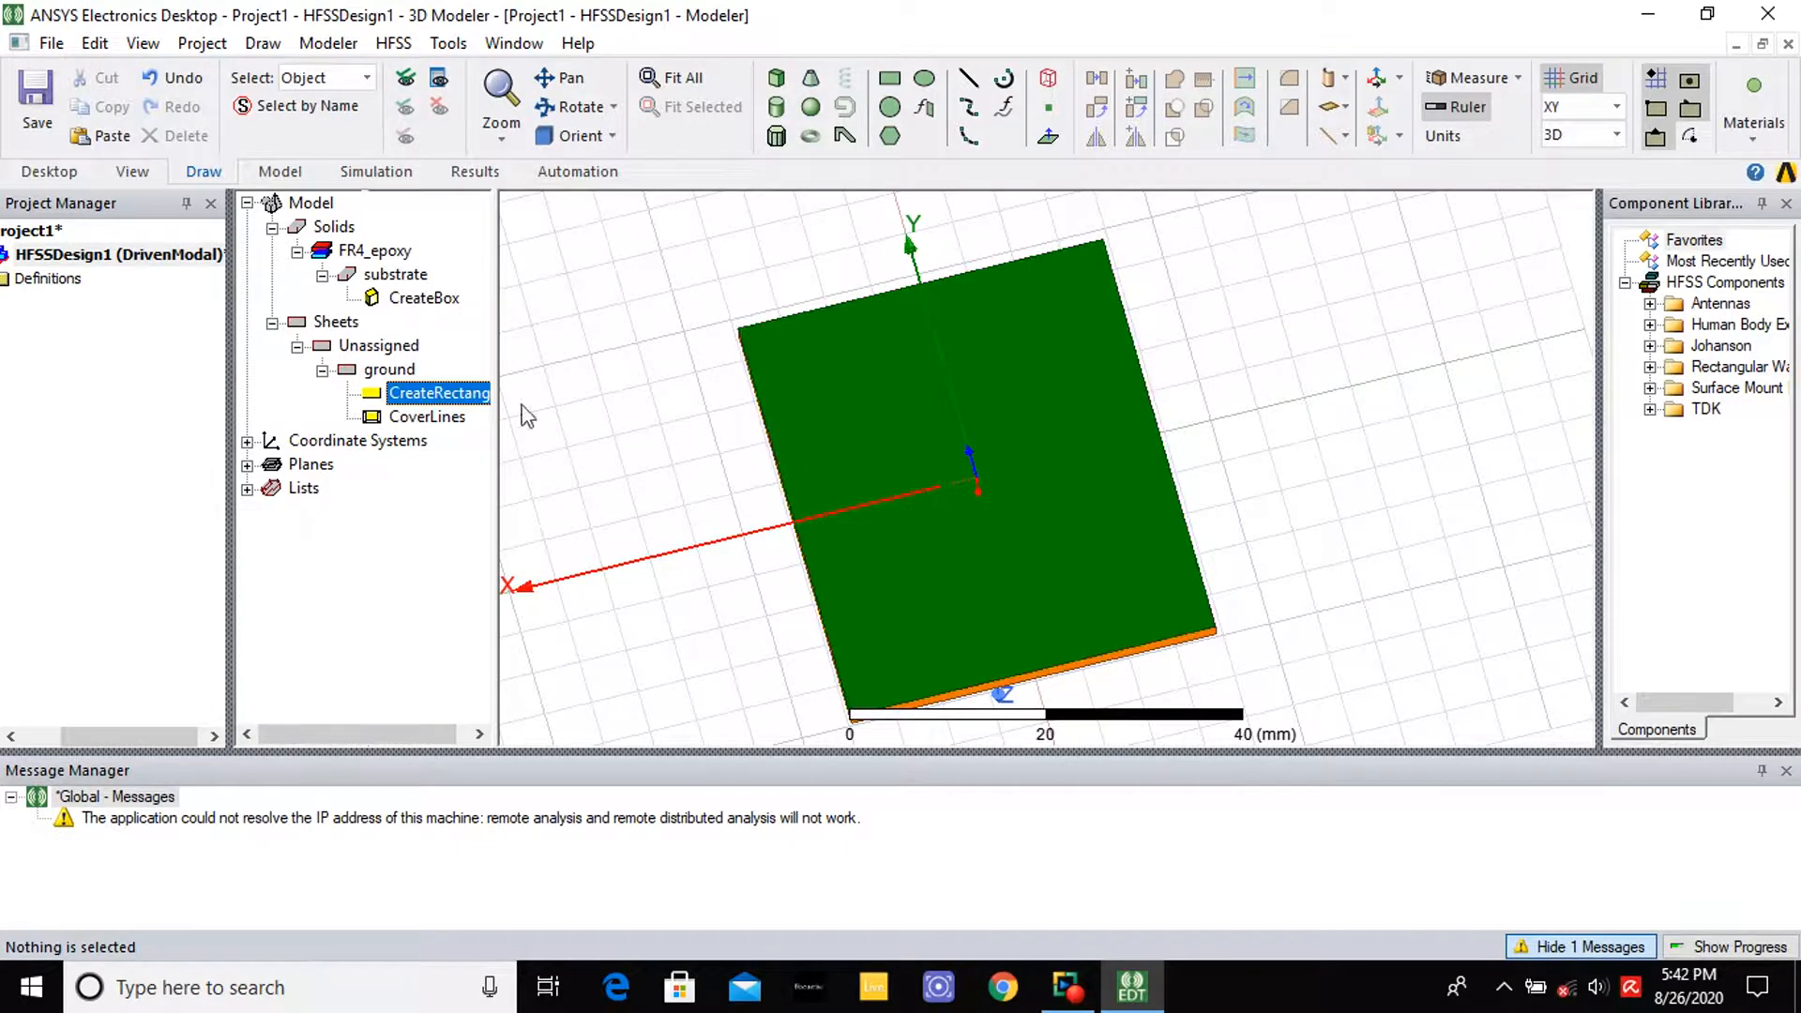
double_click(417, 394)
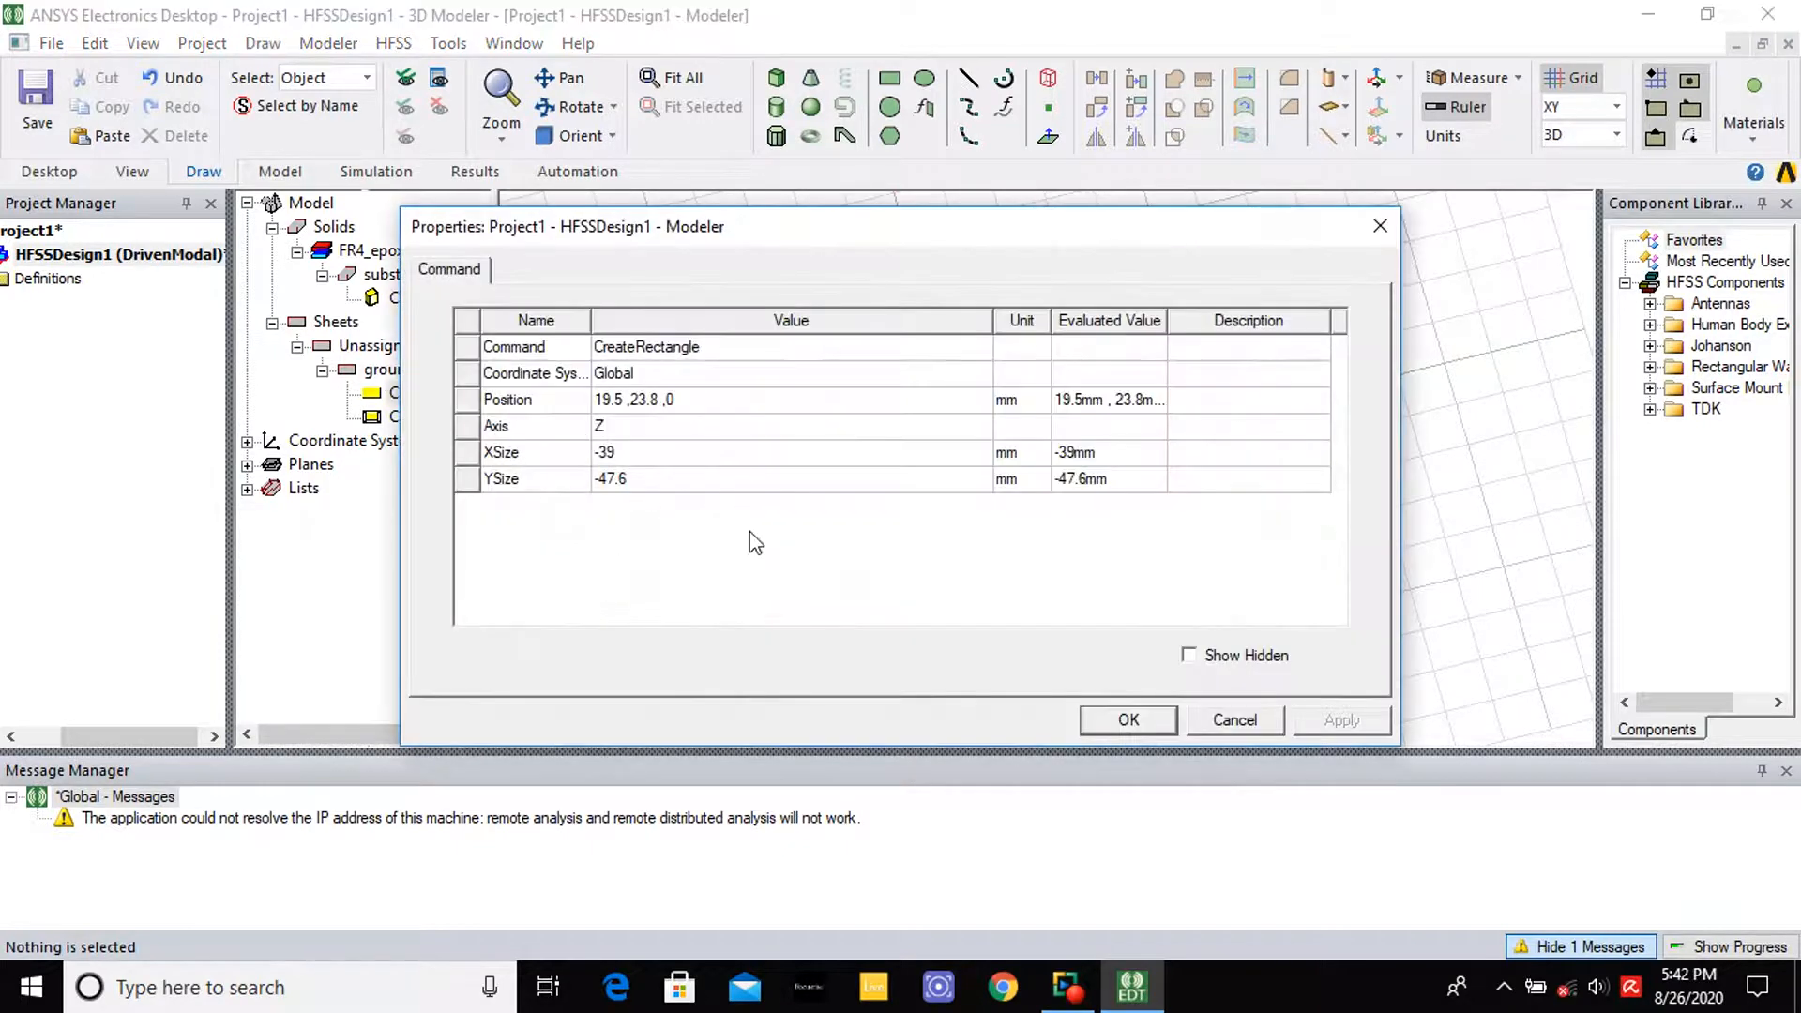
double_click(634, 478)
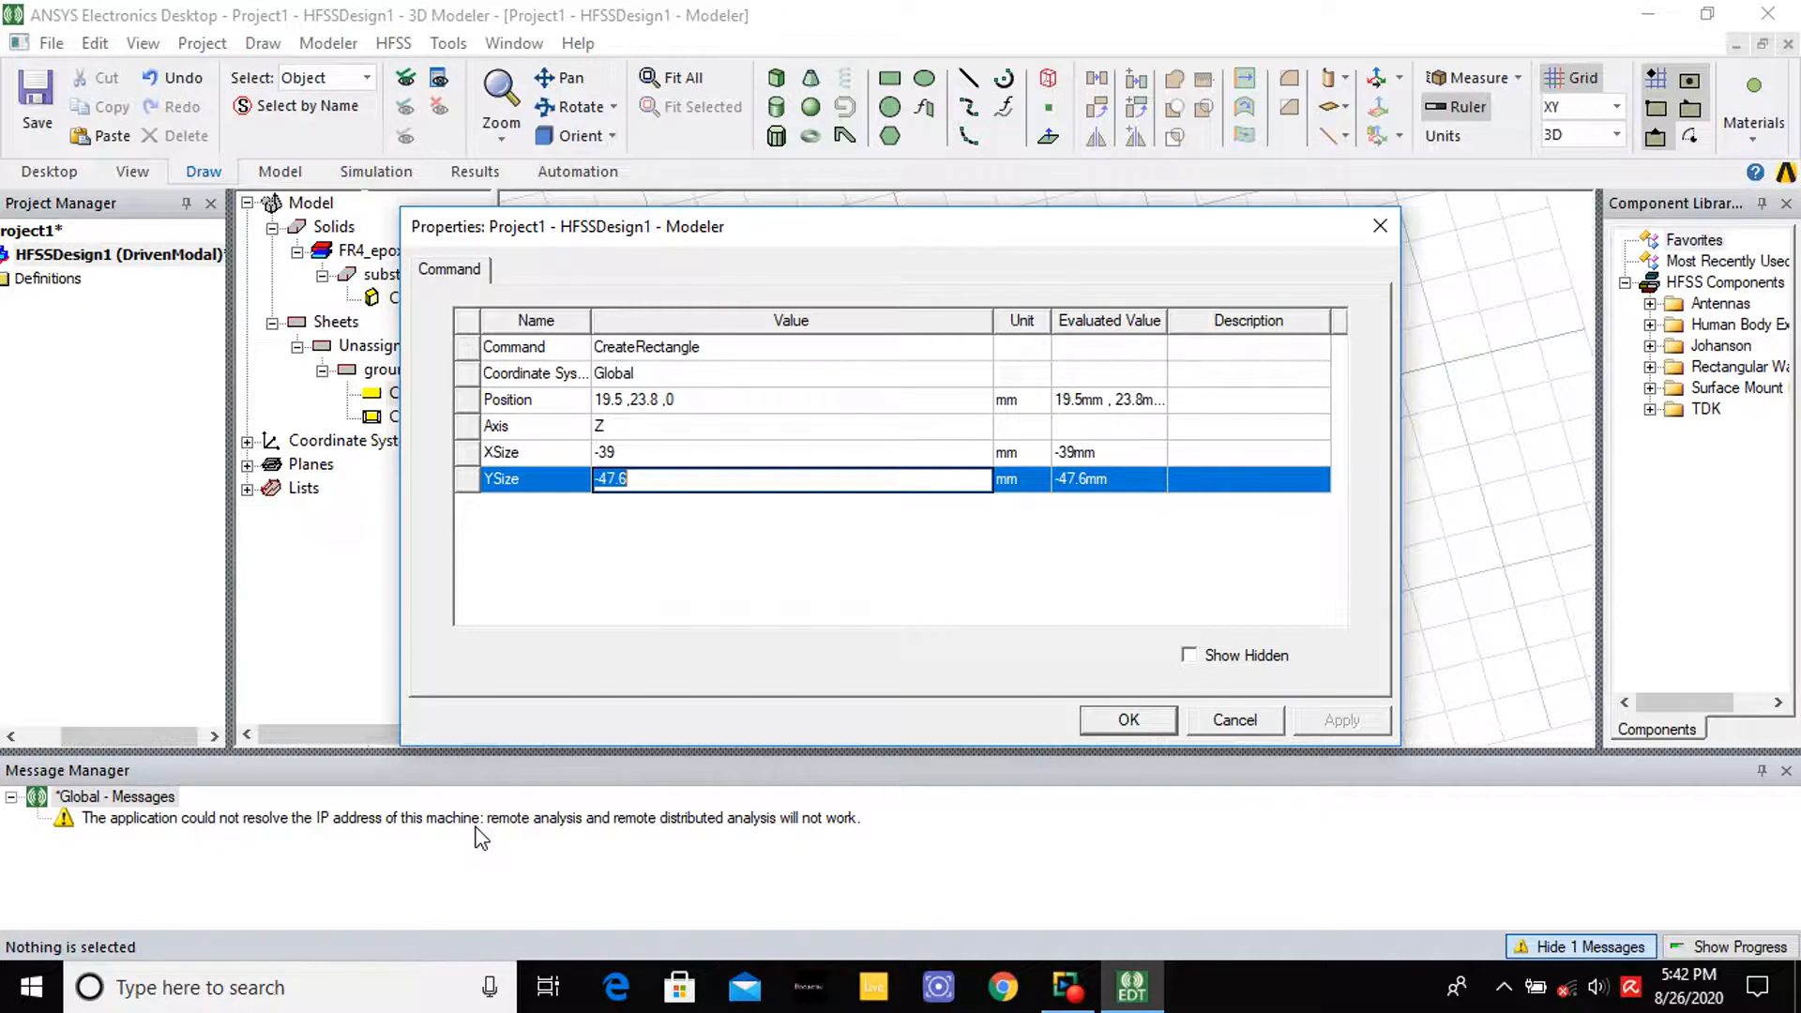
type("-31")
left_click(1128, 719)
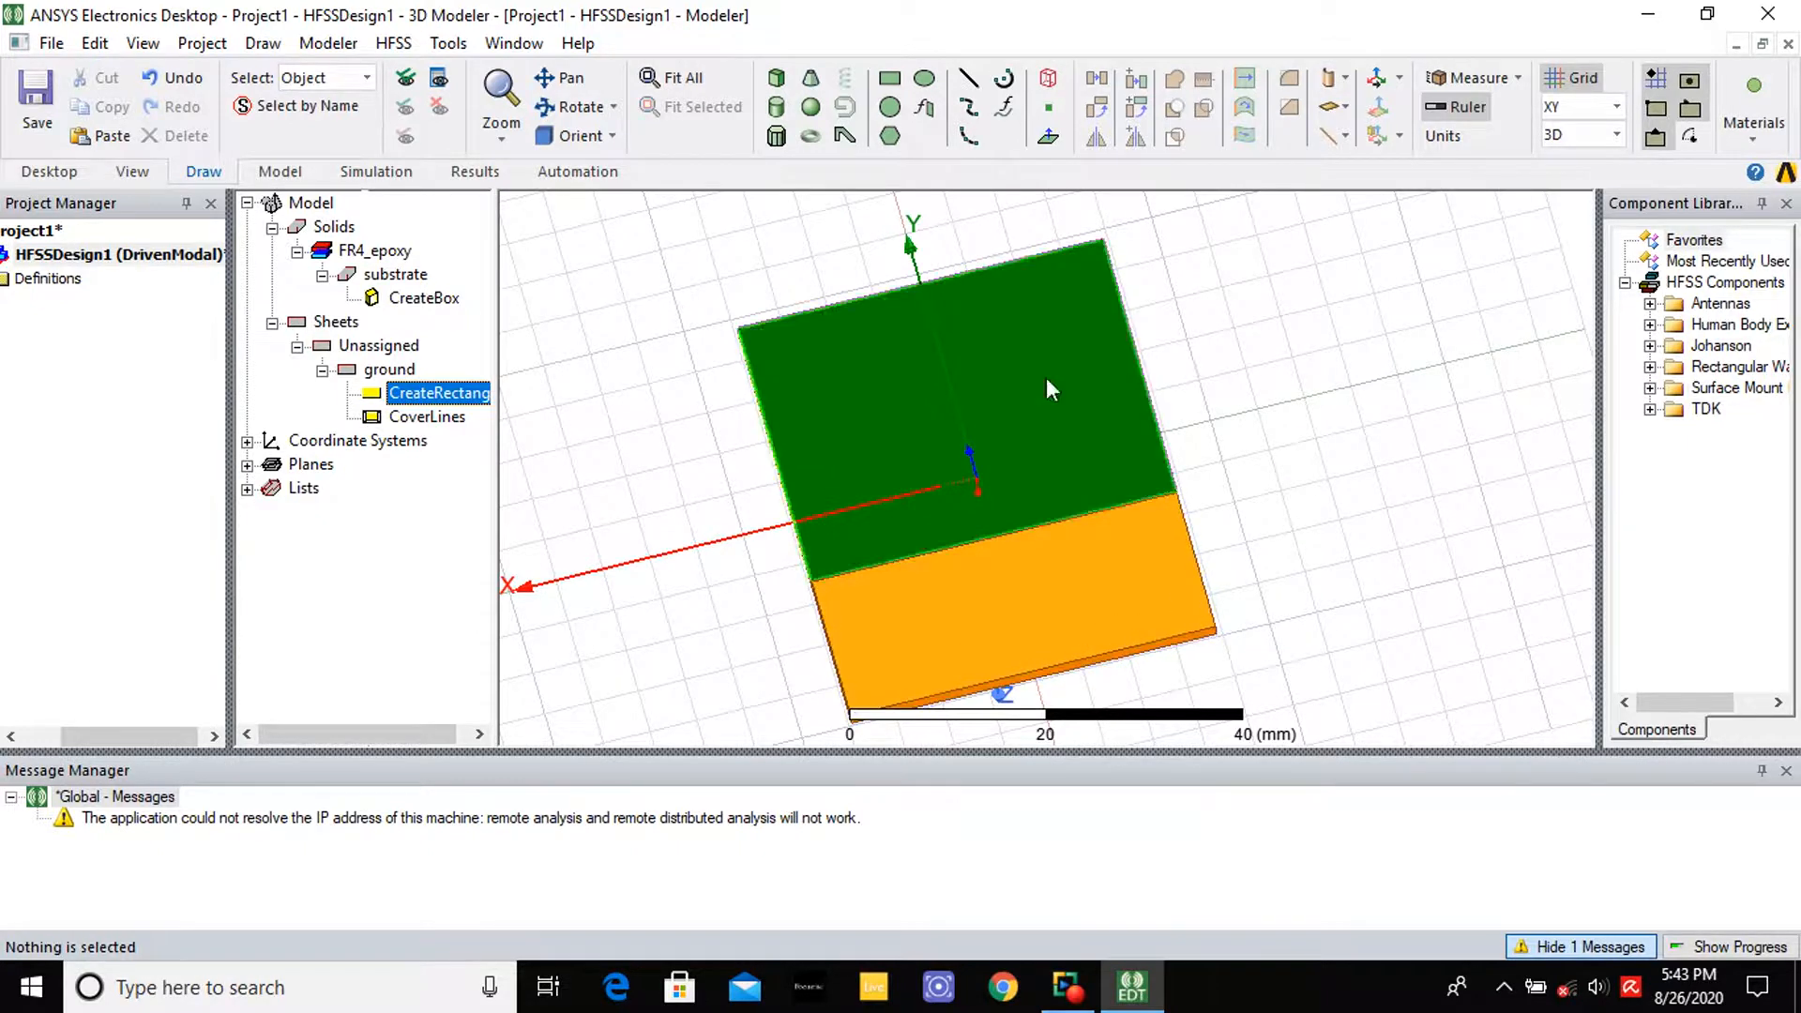
Draw a 20 × 20 mm rectangle in the XY plane, starting from the corner at (-10, -35, 0) mm
left_click(572, 106)
left_click_drag(1348, 429, 932, 357)
left_click_drag(1115, 700, 720, 386)
left_click_drag(1249, 349, 774, 462)
left_click_drag(1009, 241, 1158, 379)
left_click_drag(968, 675, 802, 695)
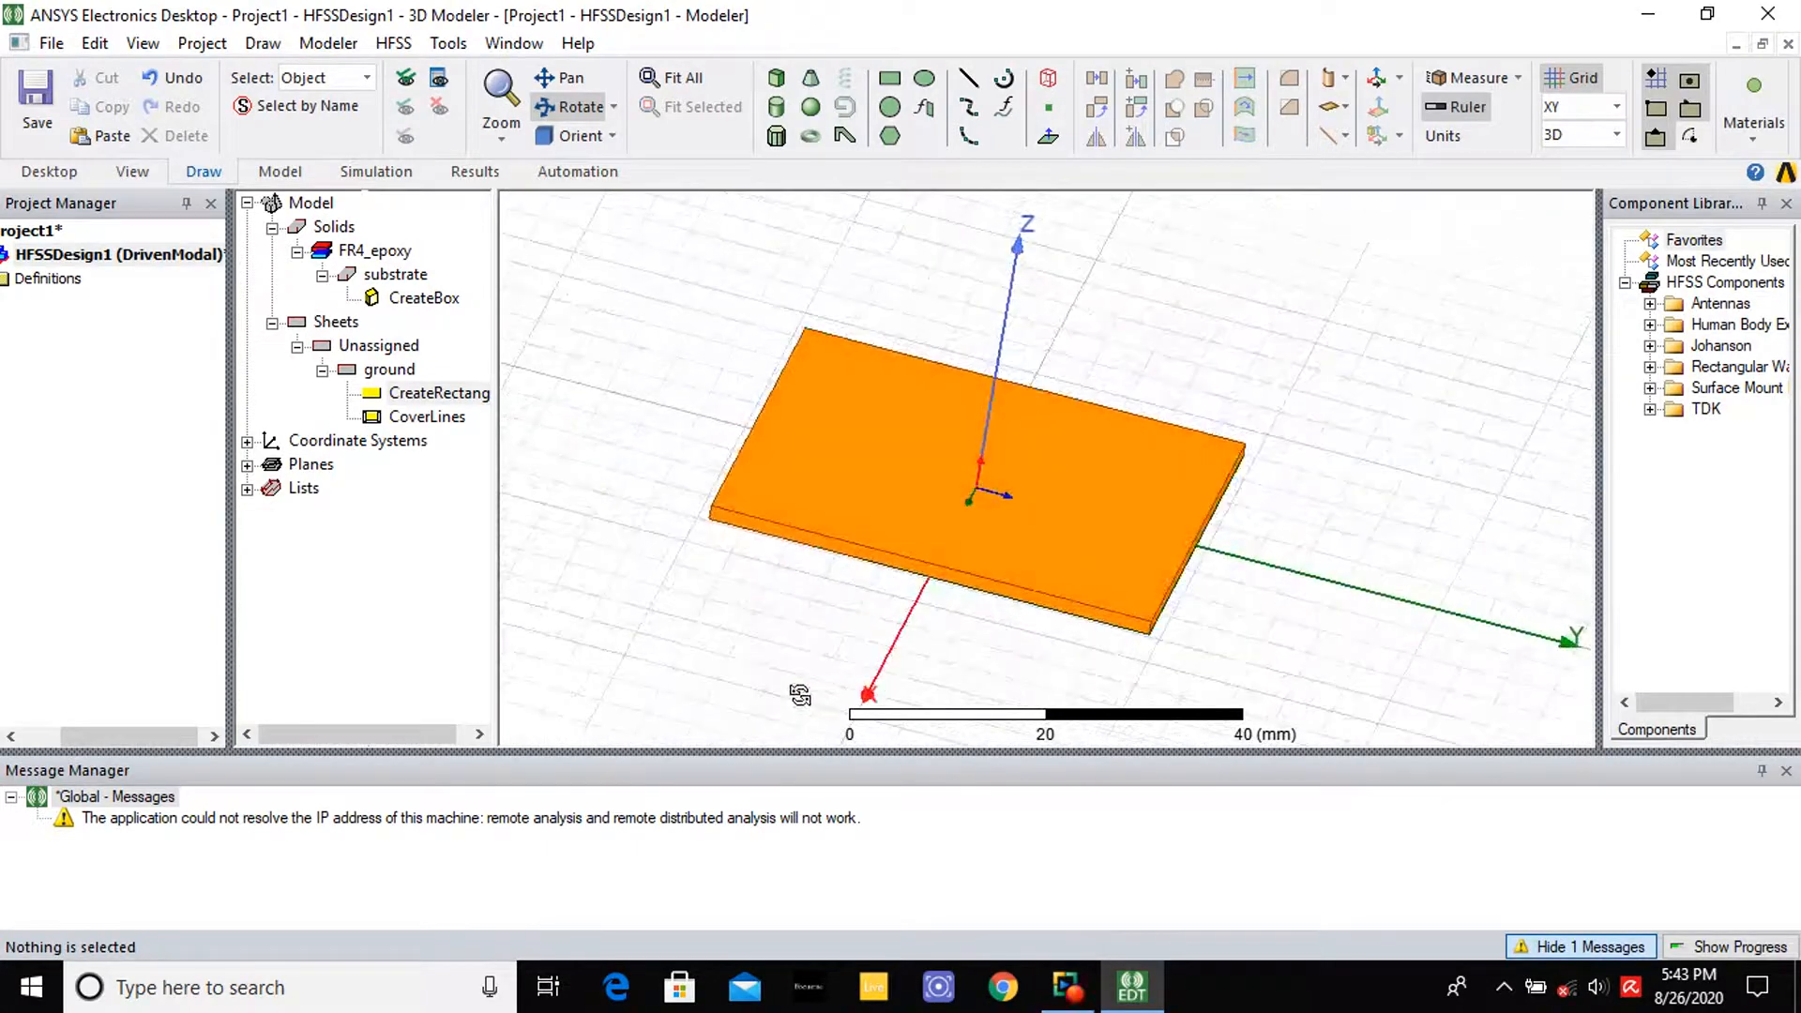
left_click(889, 78)
left_click(673, 358)
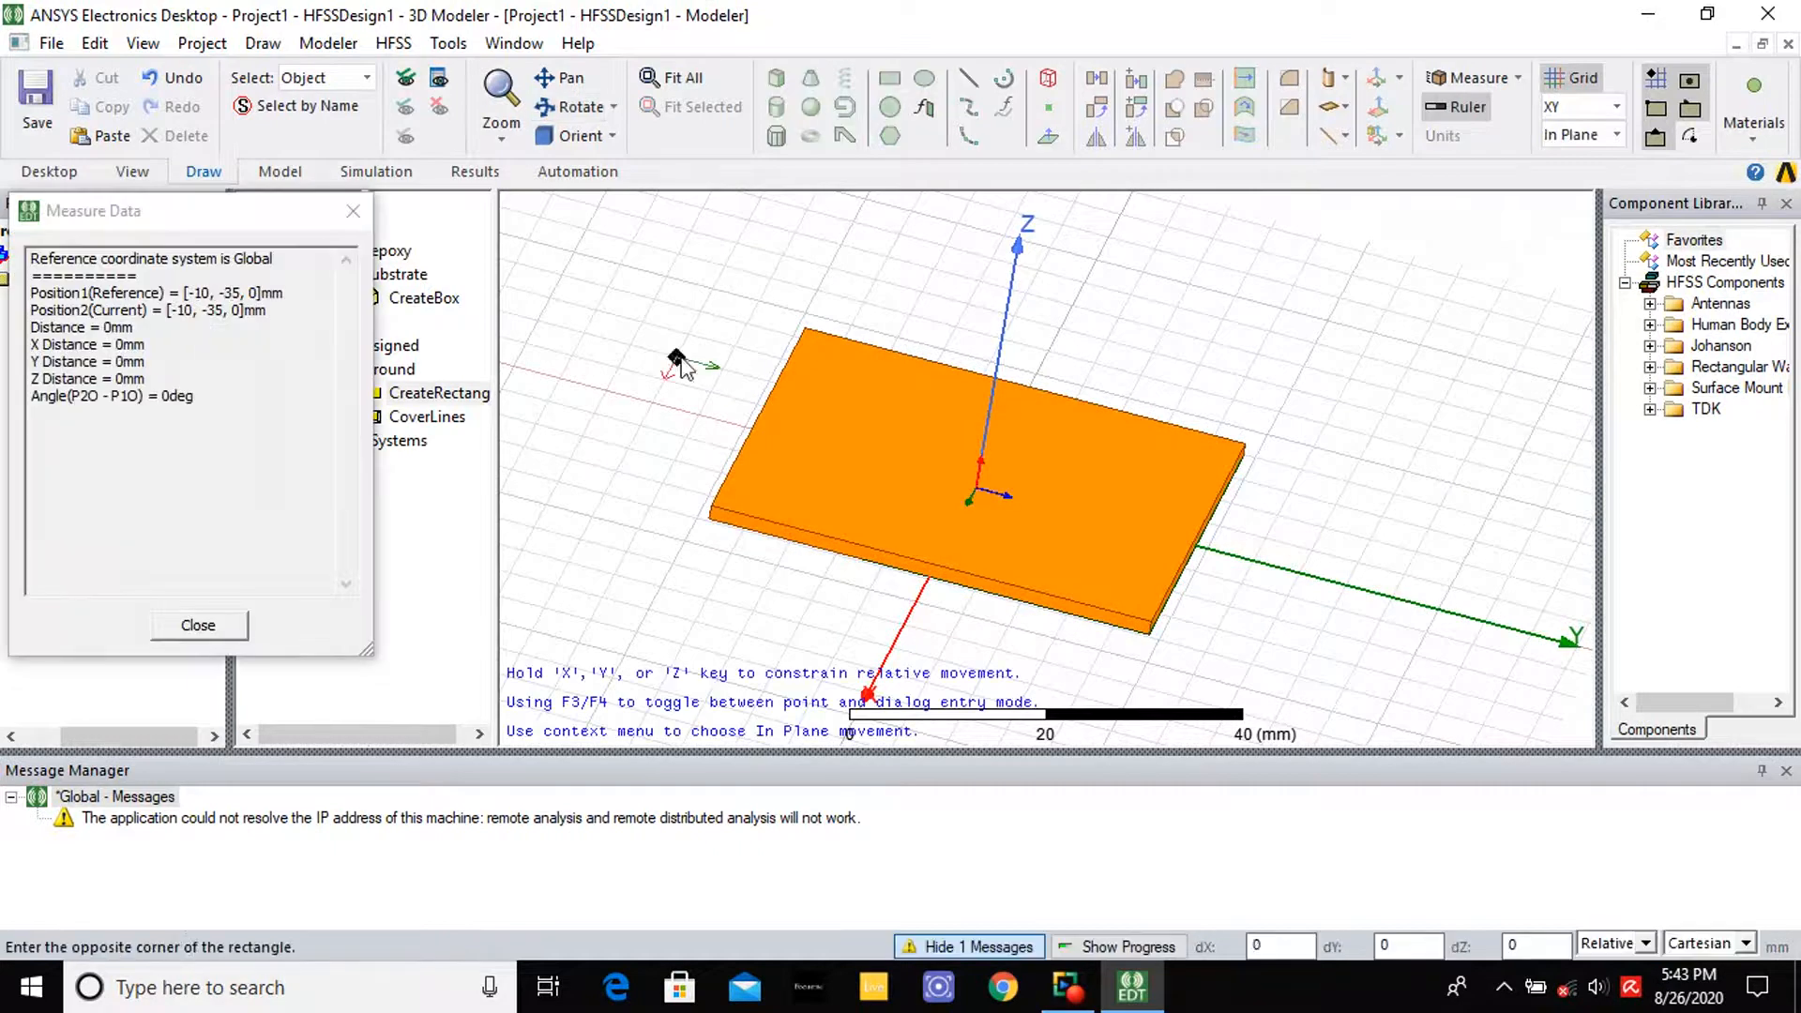
left_click(830, 507)
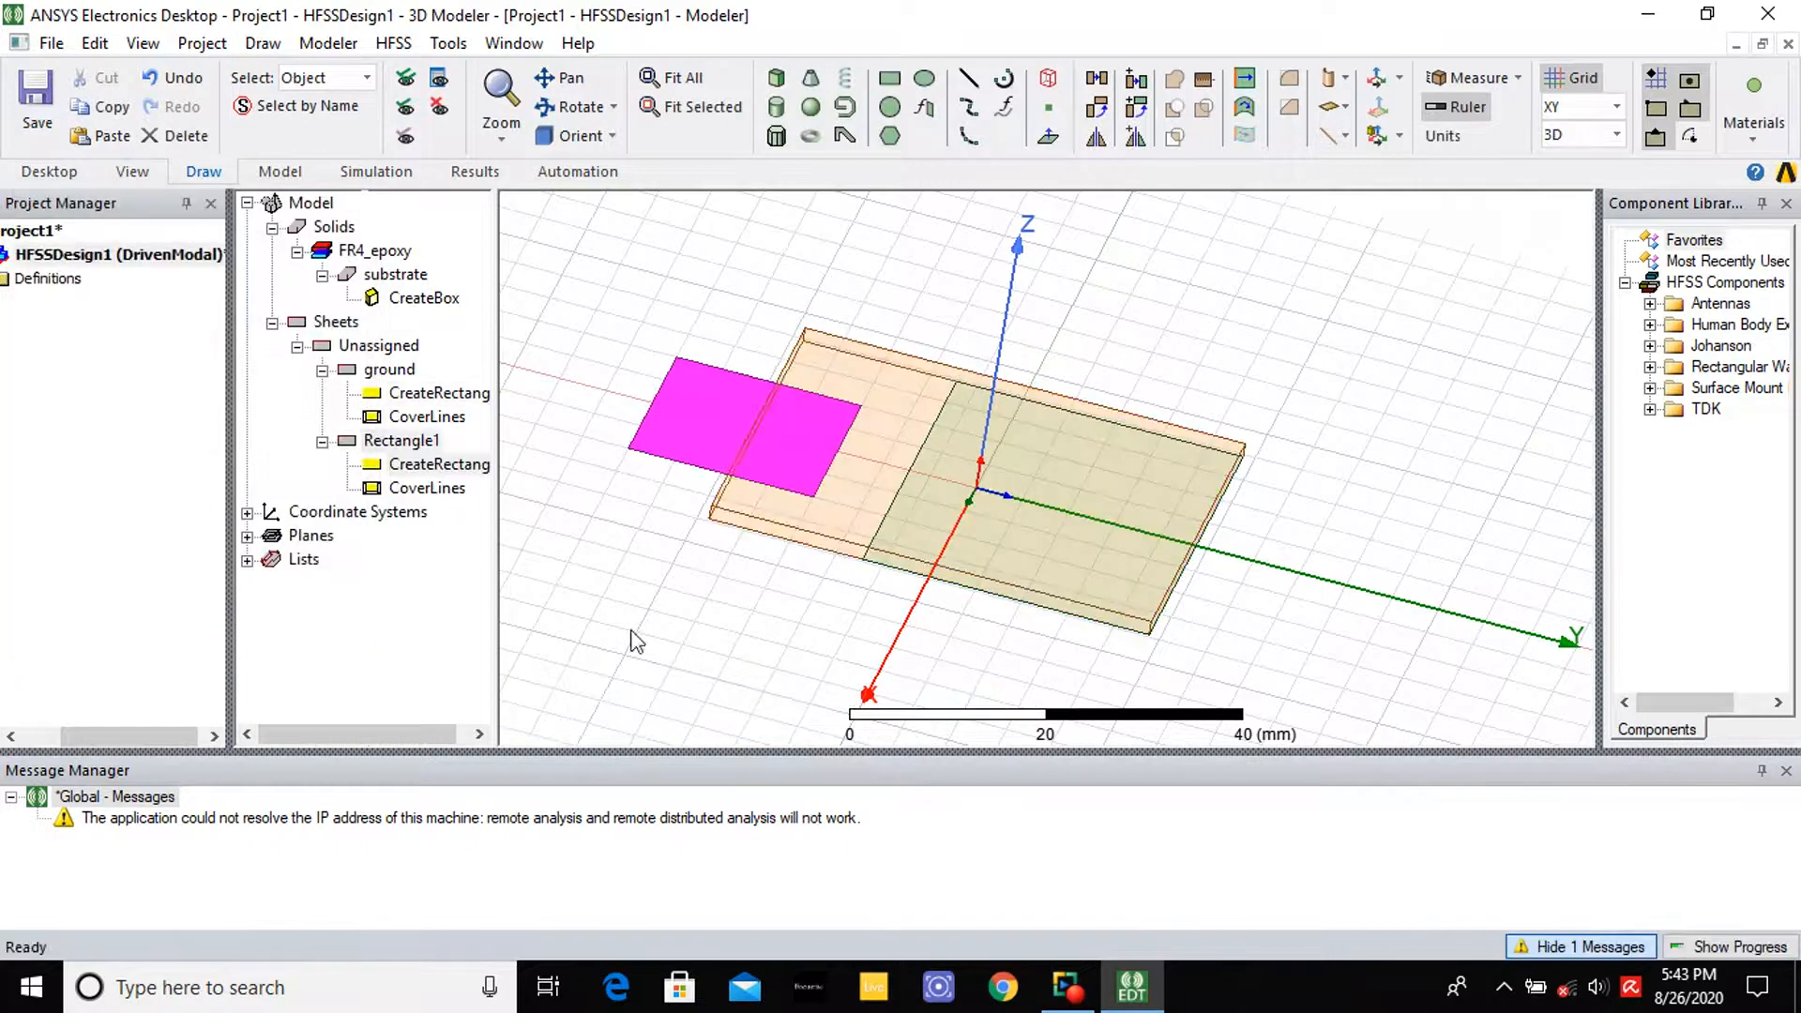
Rename the 20 × 20 mm rectangle as patch and set its color to teal (0, 128, 128)
double_click(399, 440)
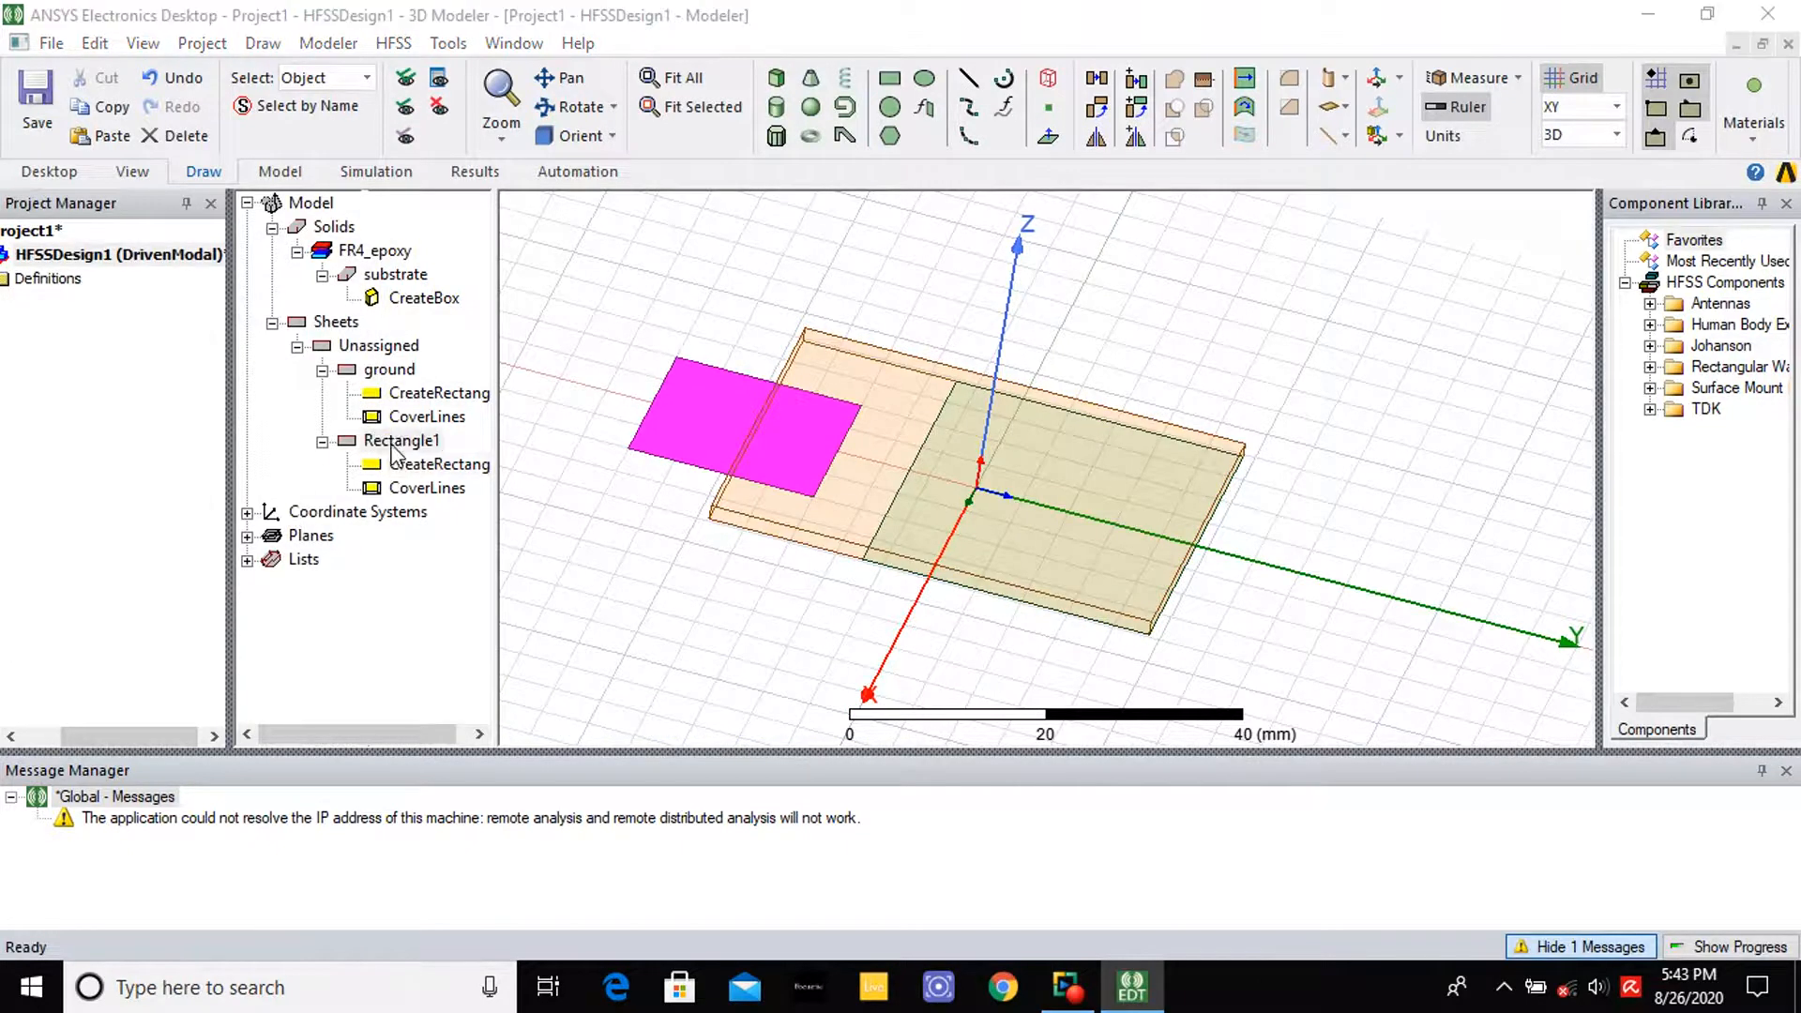
left_click(662, 343)
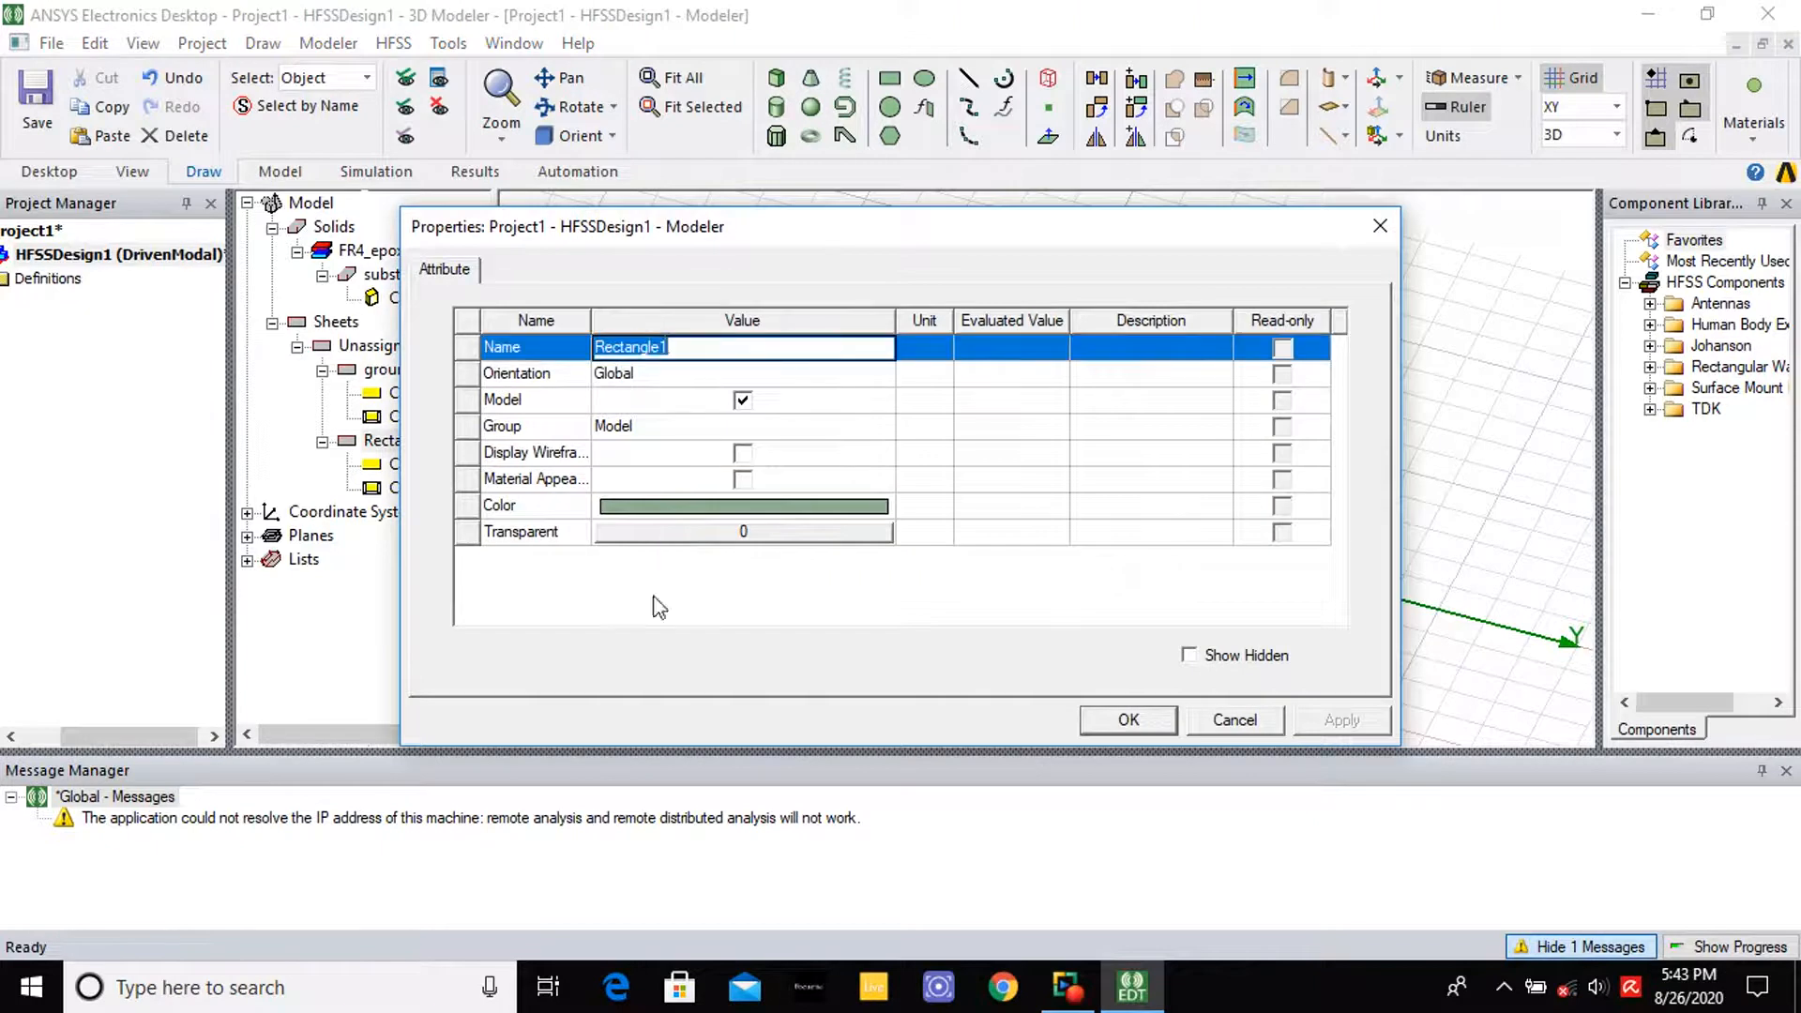
type("patch")
left_click(718, 508)
left_click(735, 400)
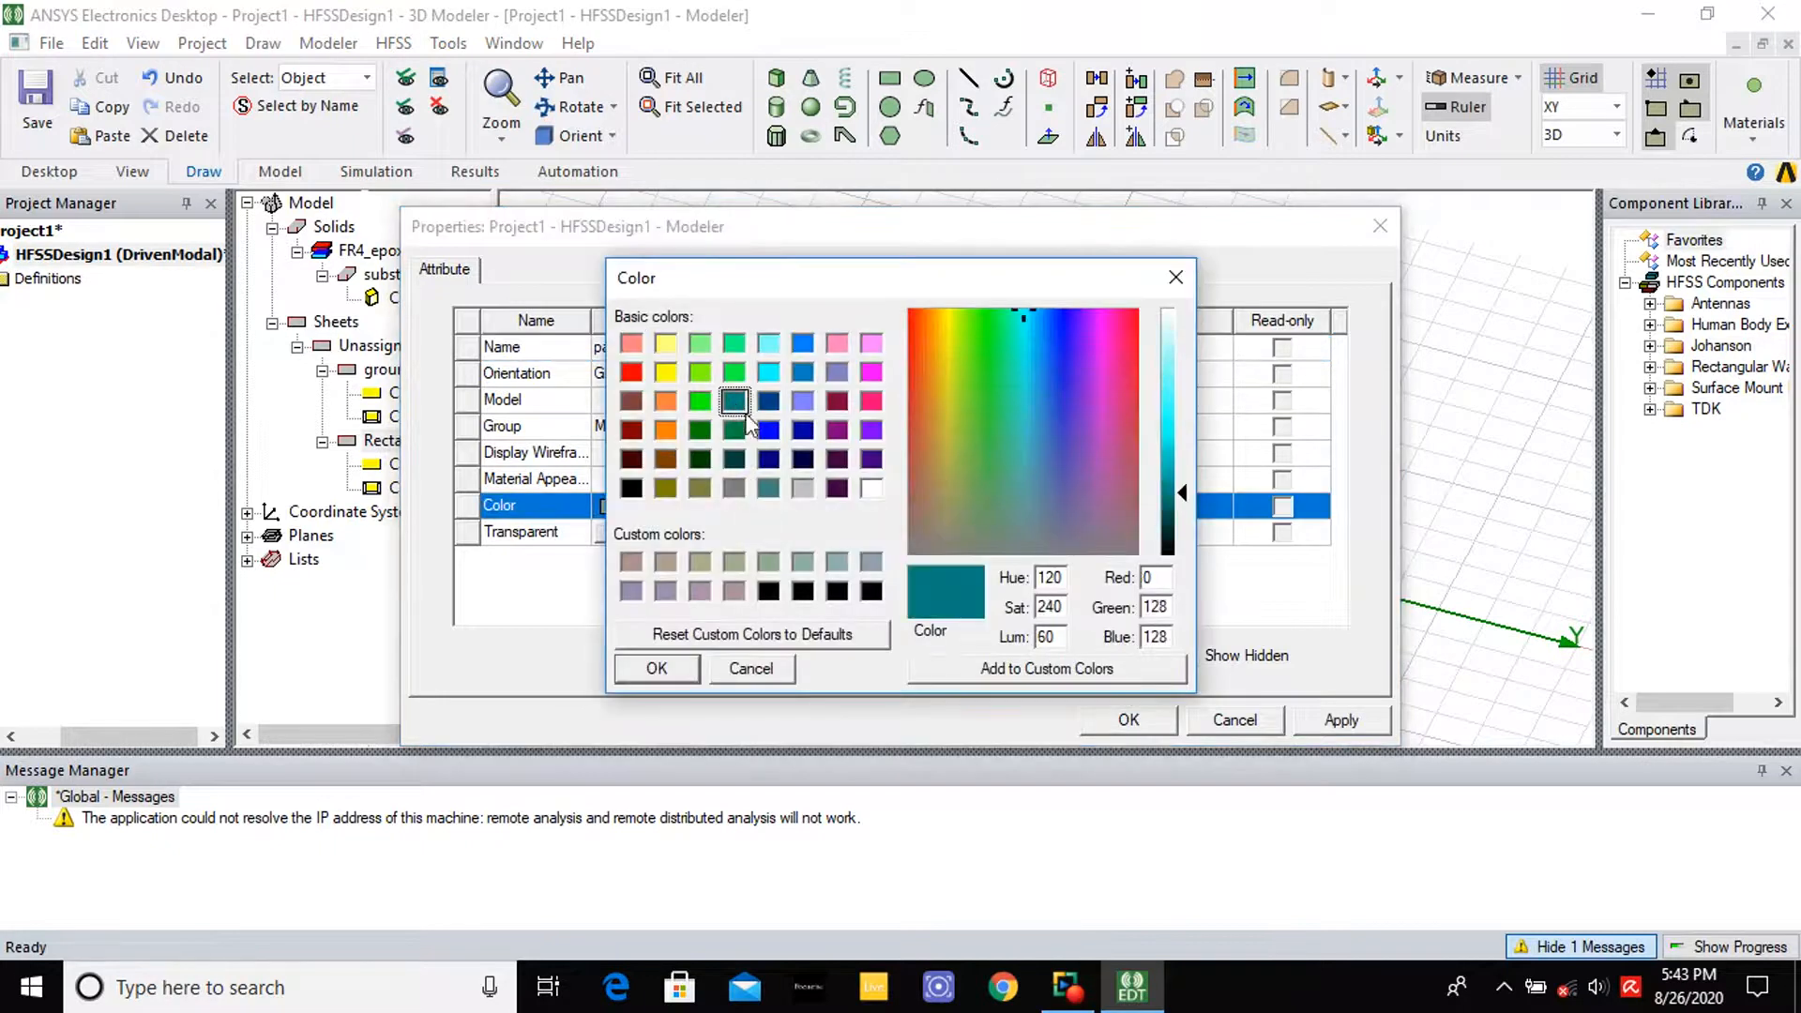
left_click(659, 668)
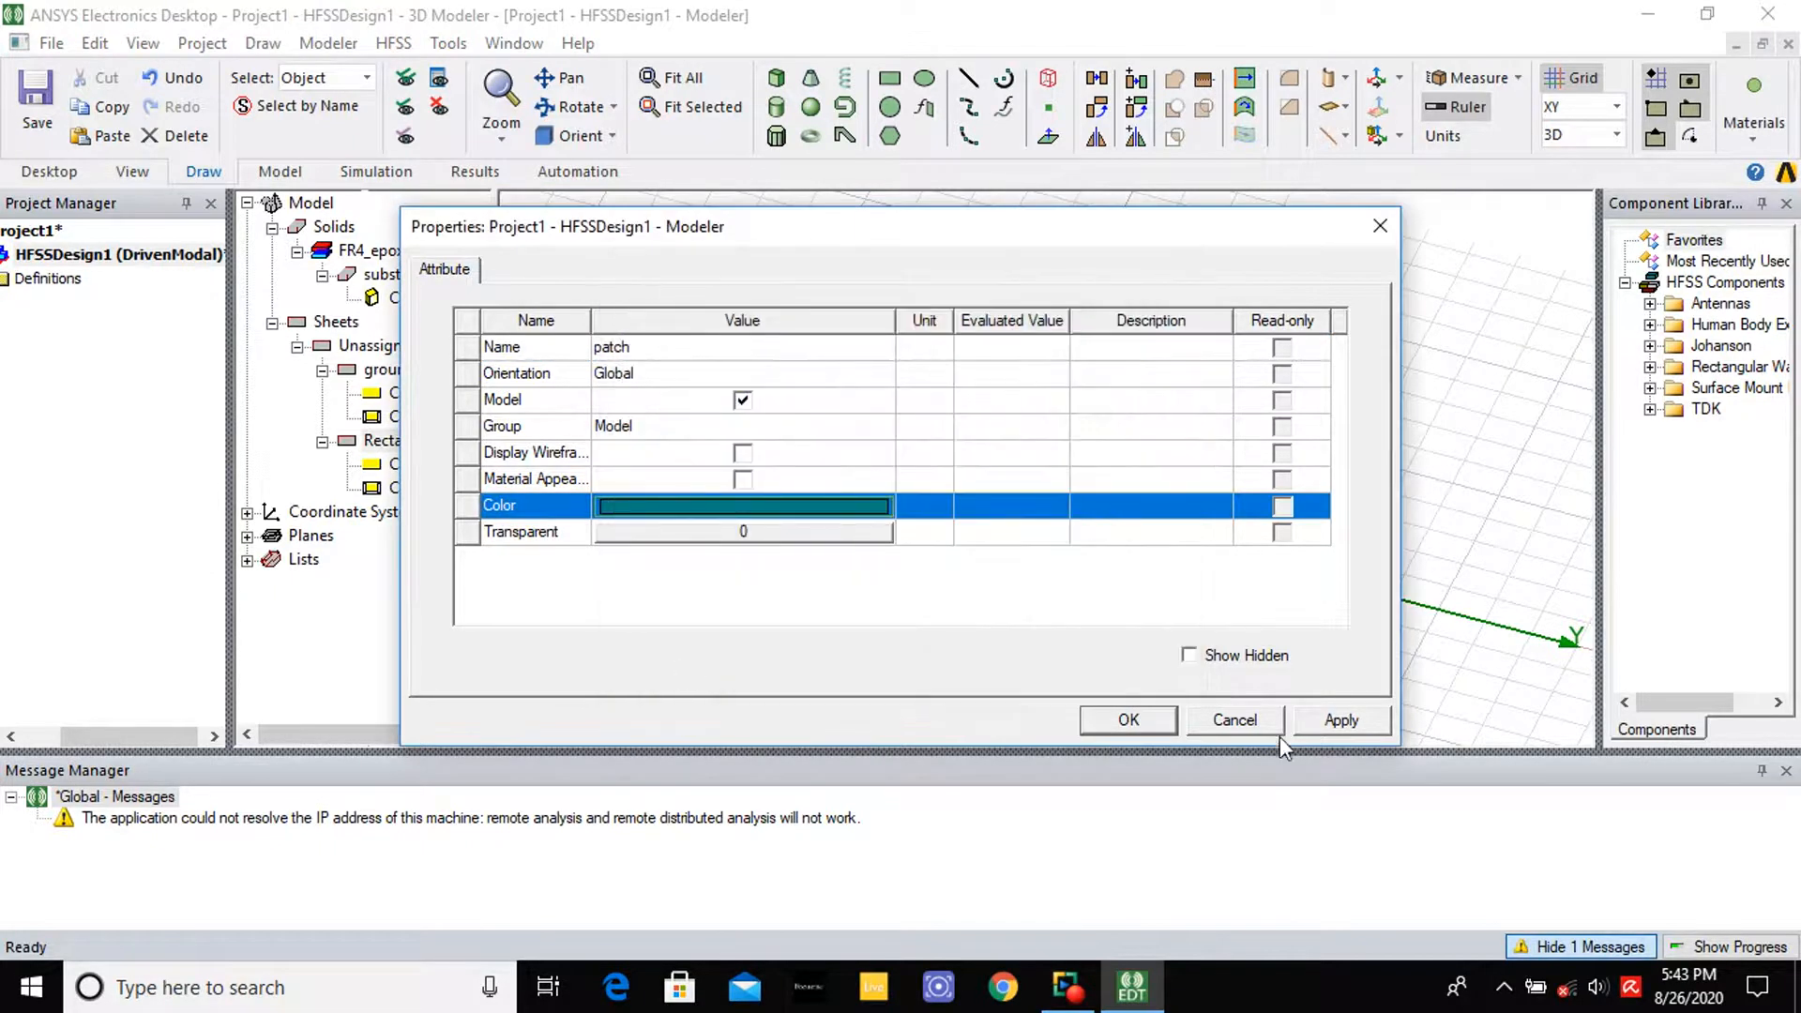
left_click(1341, 722)
left_click(1125, 731)
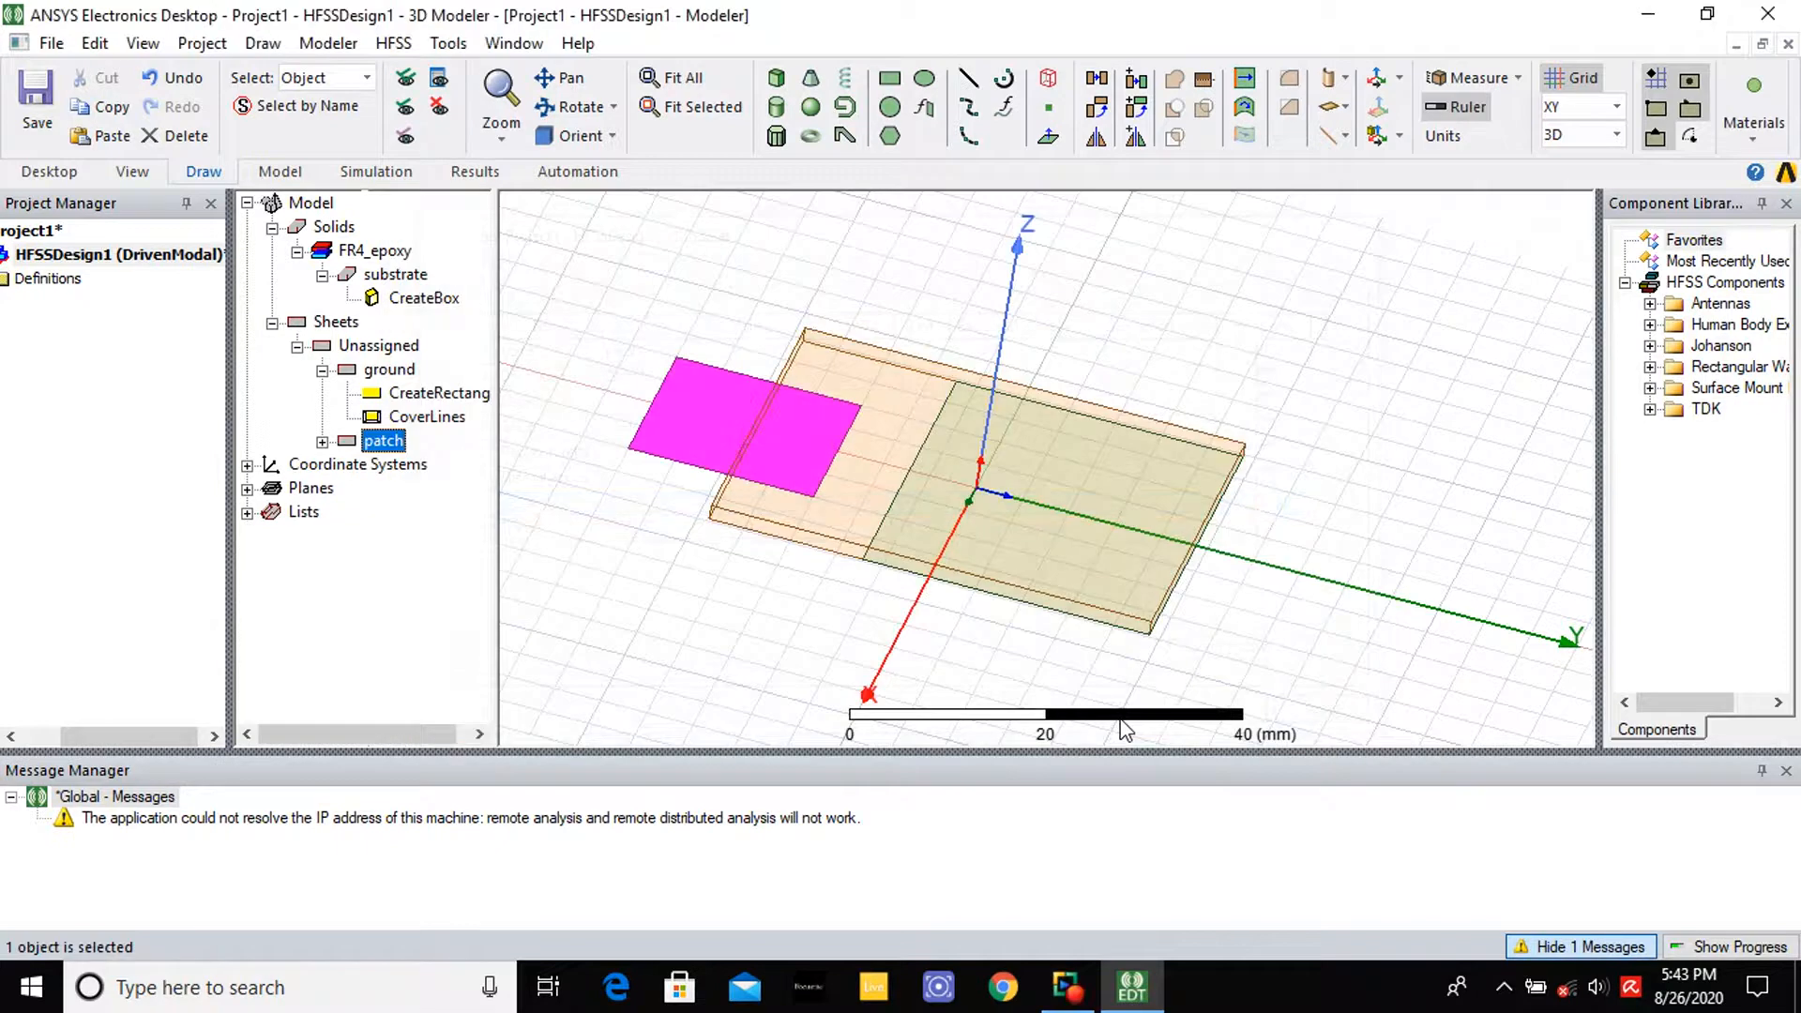
Set the position of the patch rectangle to -29/2, -38/2, 1.6 mm
left_click(322, 441)
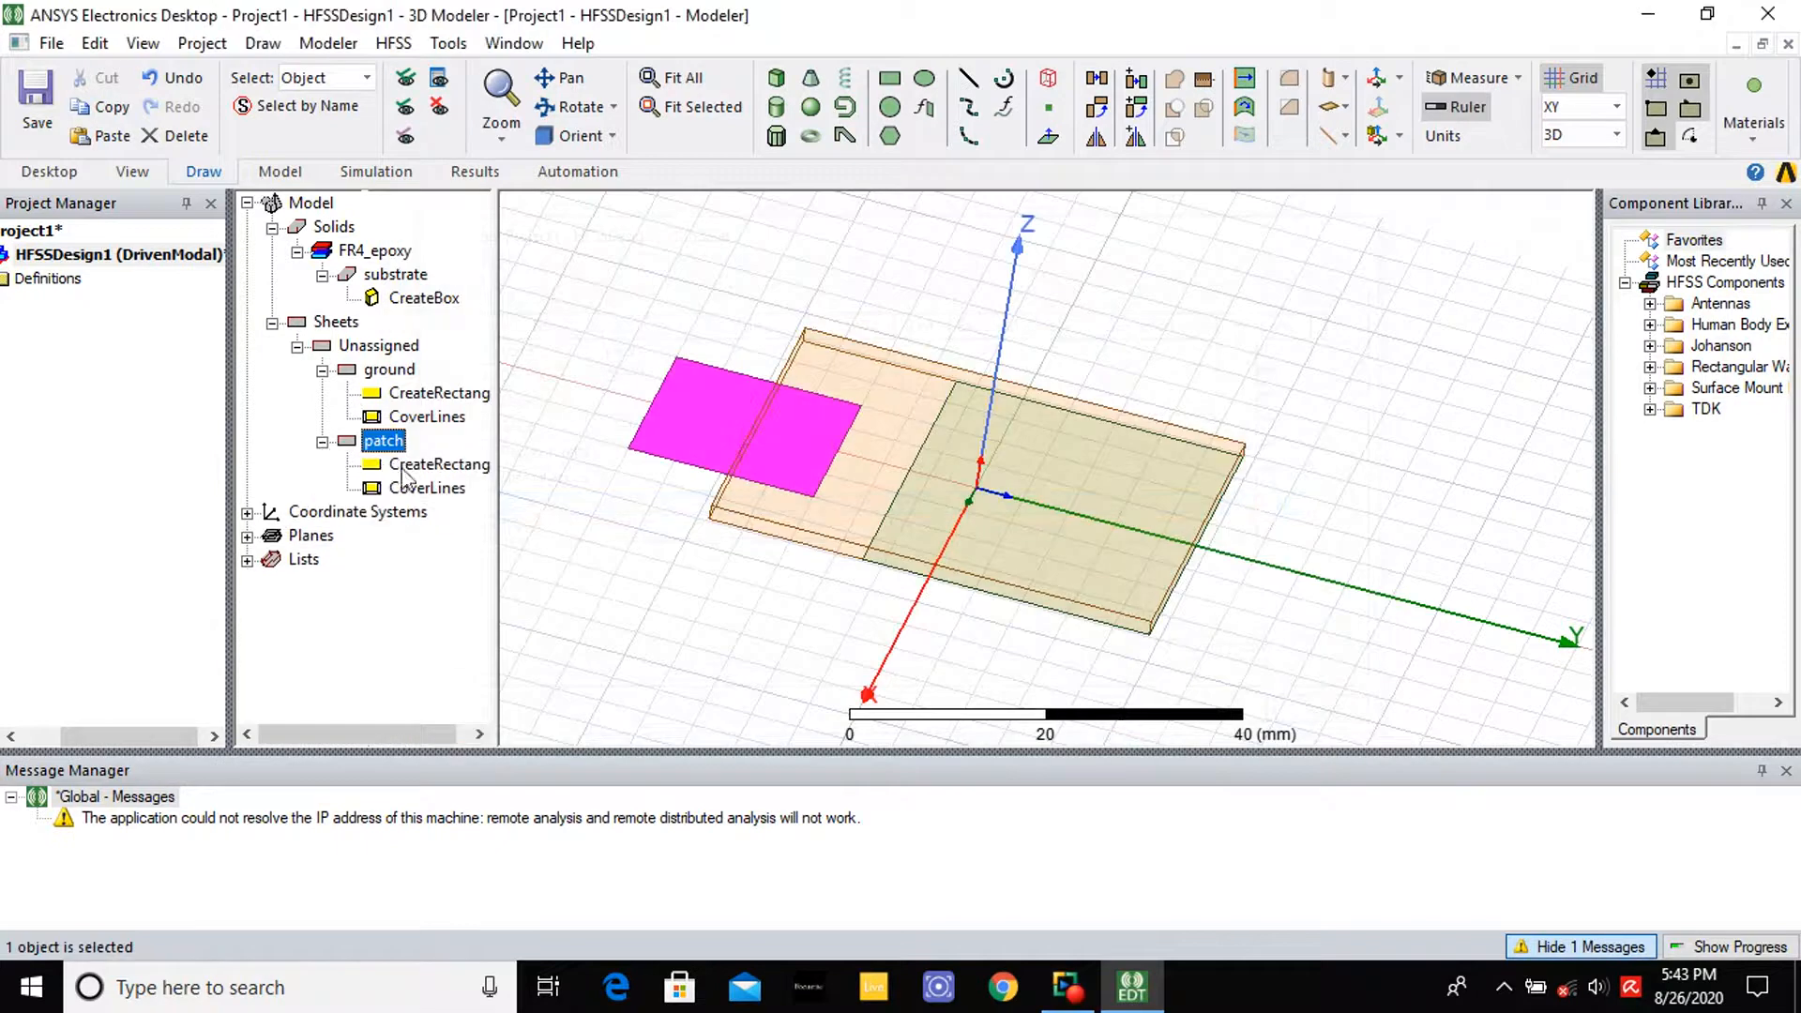
double_click(410, 465)
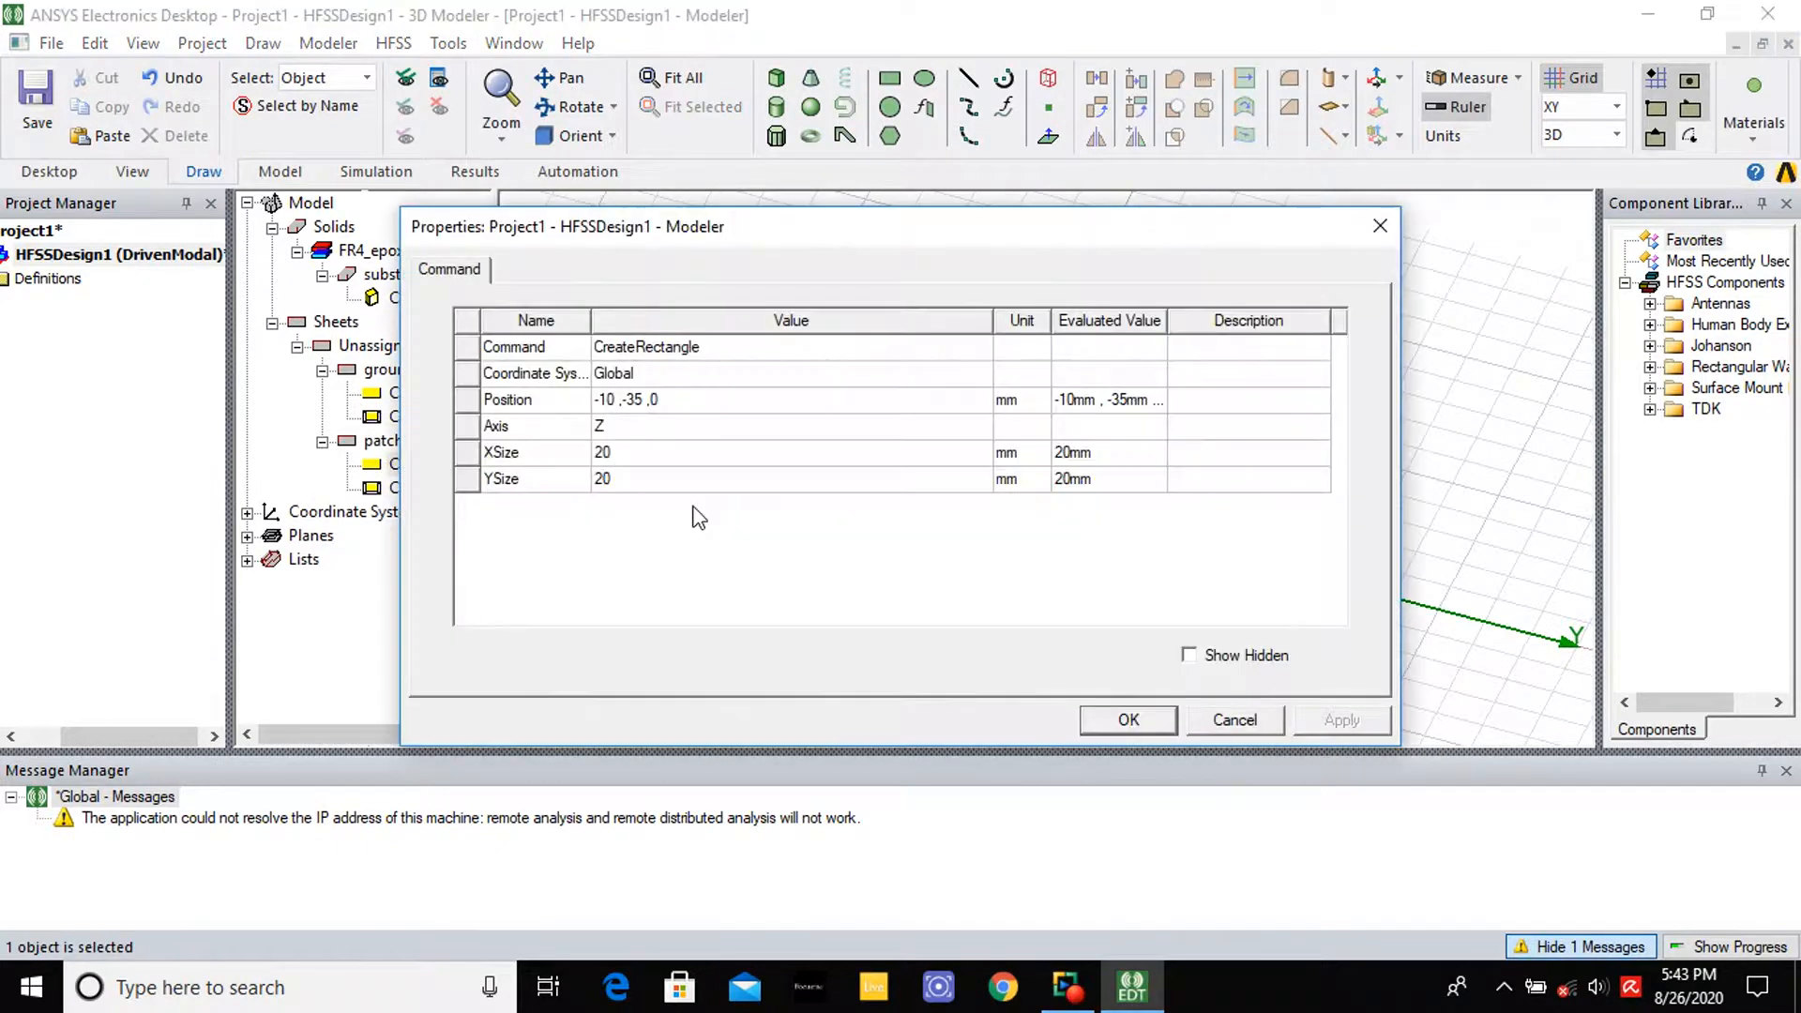
left_click(621, 399)
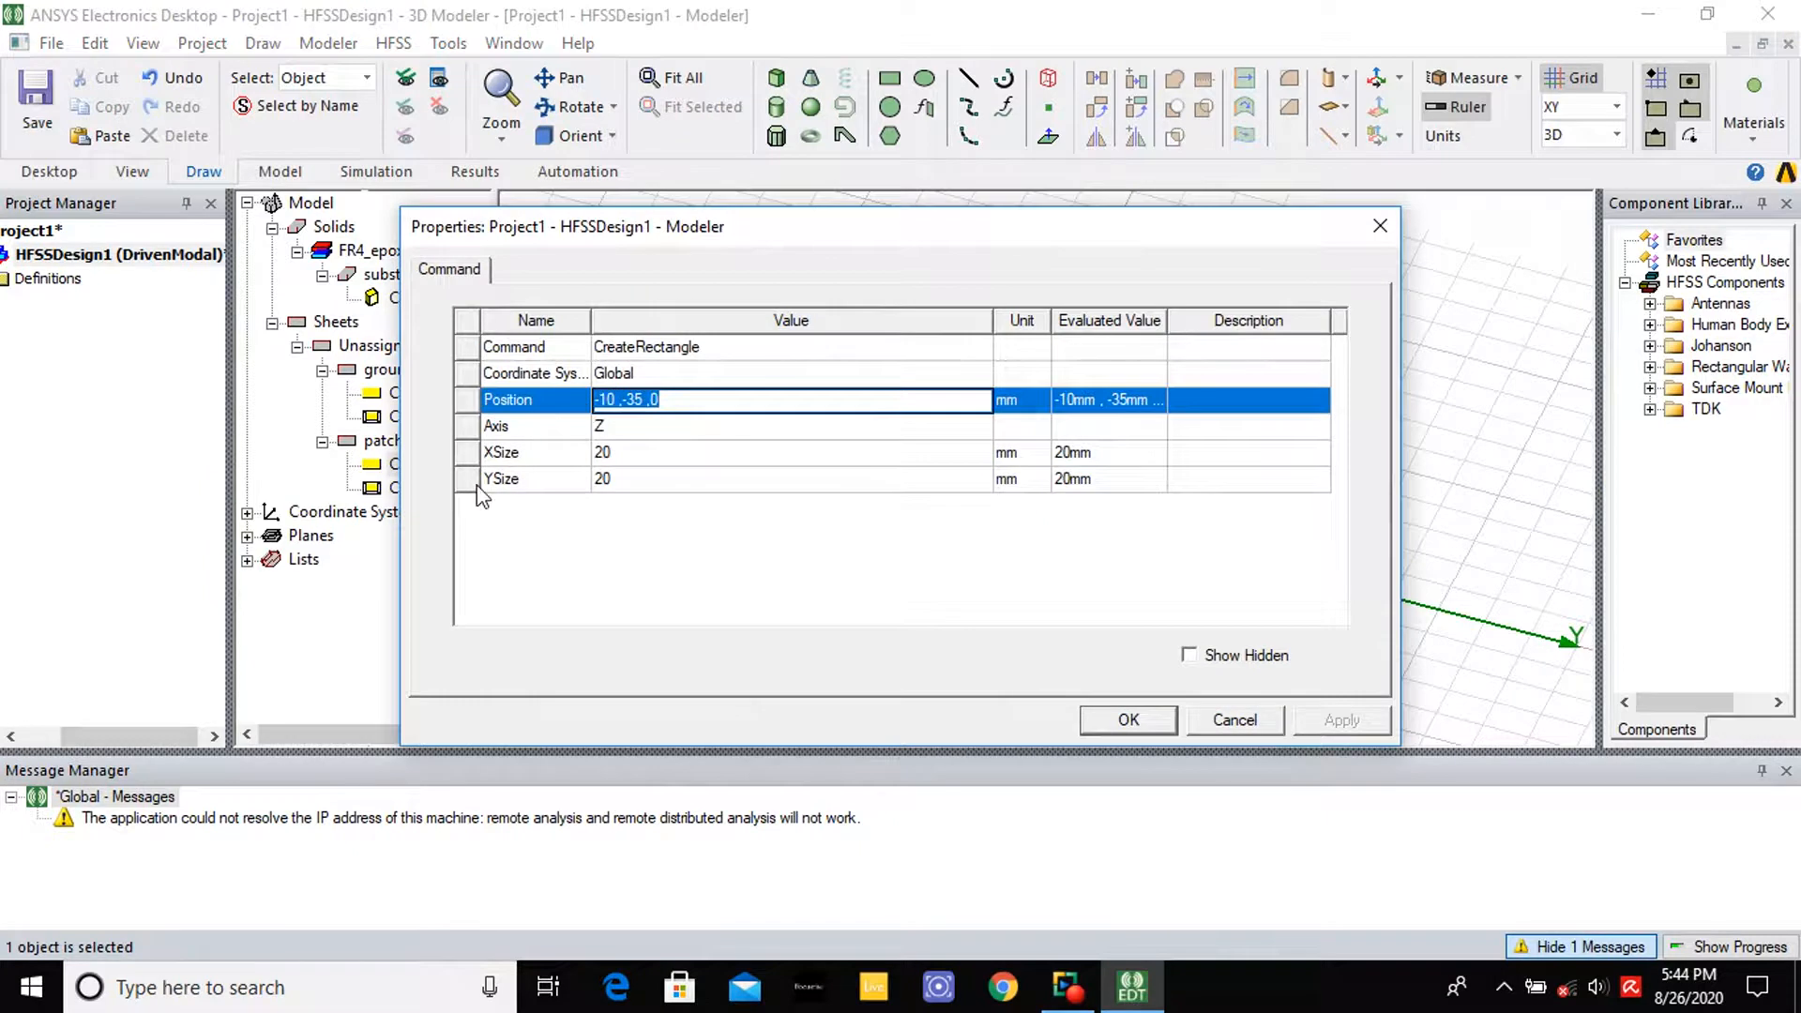
type("-29/")
type("2,-38/2")
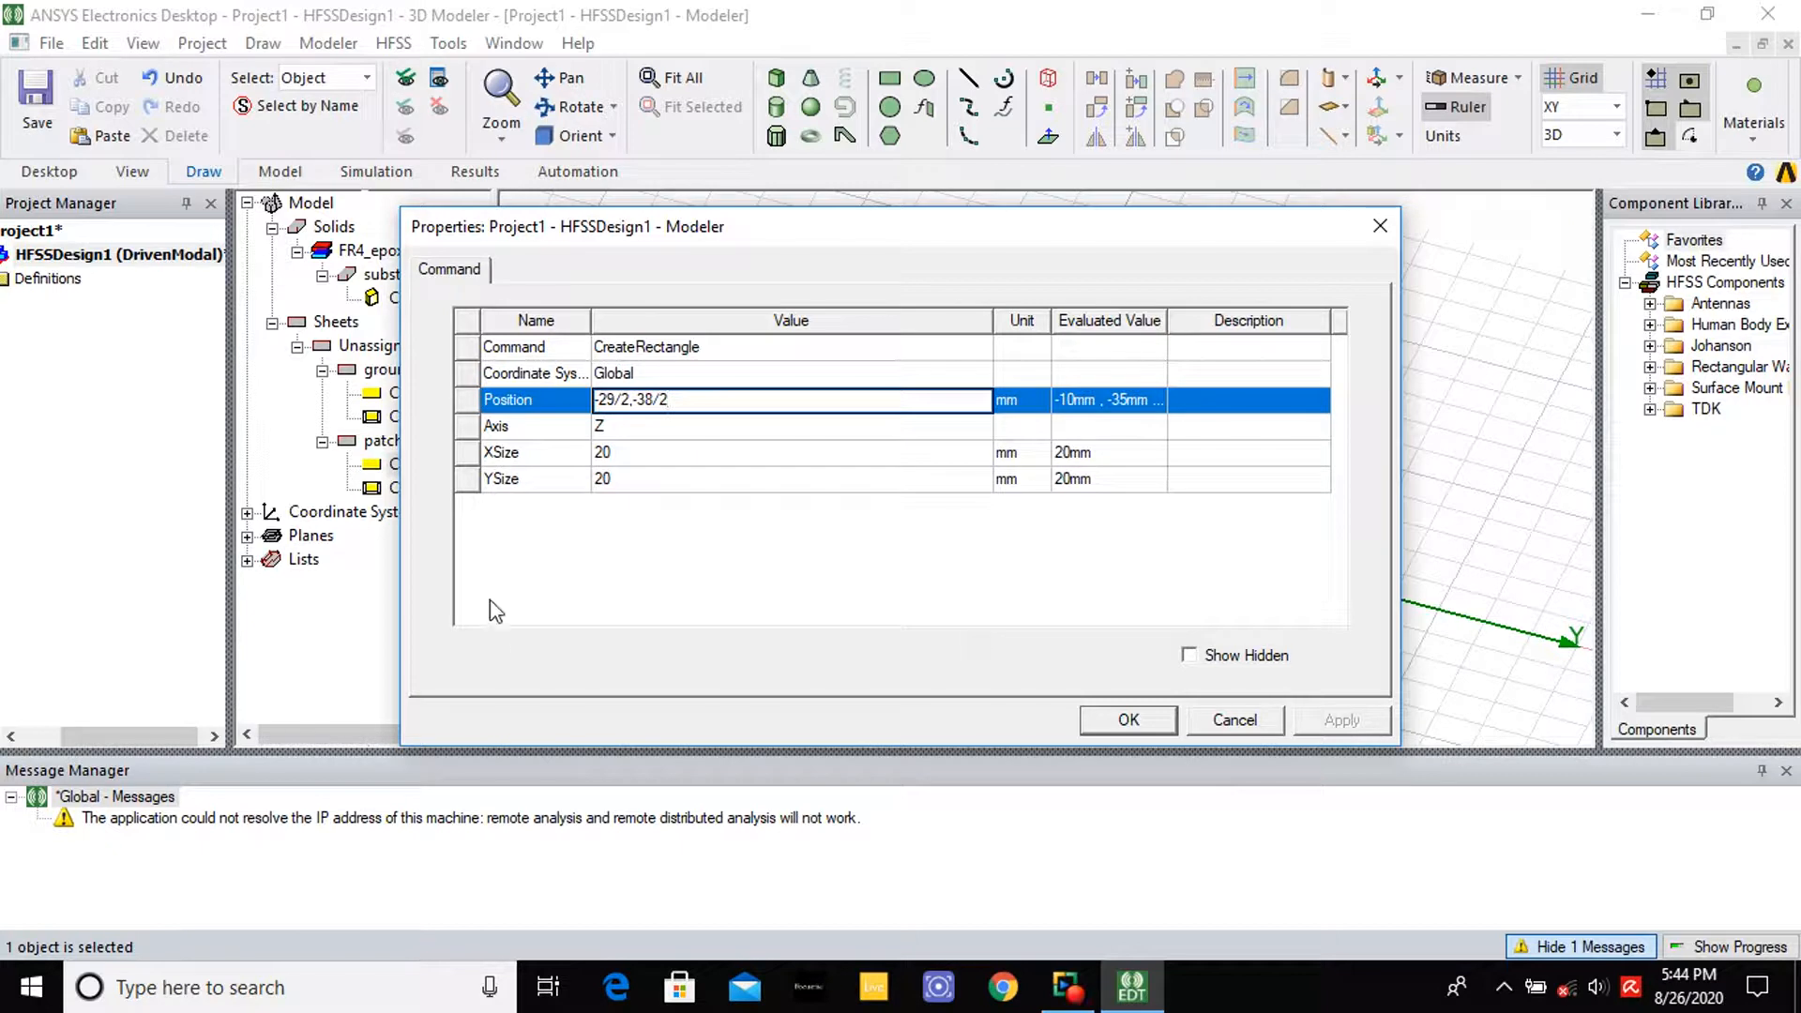
type("1.6")
Set the patch's X size to 29 mm and Y size to 38 mm, and apply the dimensions
left_click(628, 452)
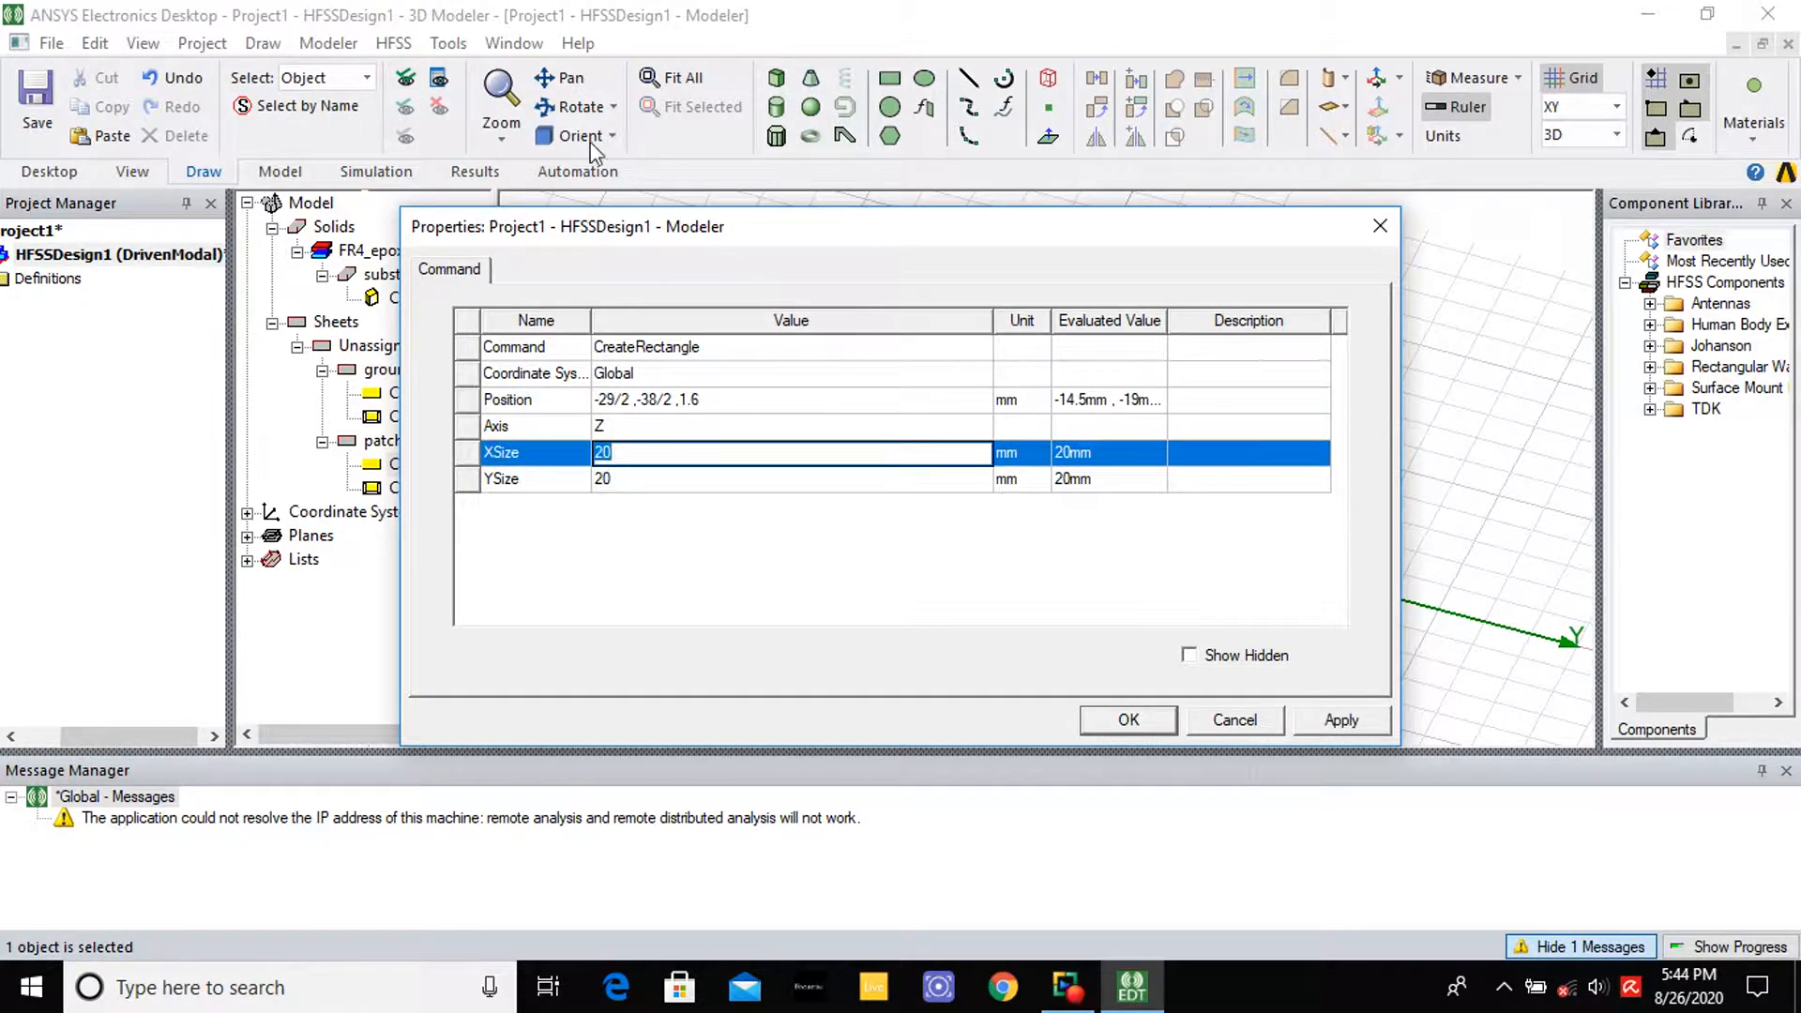
type("29")
left_click(612, 478)
type("38")
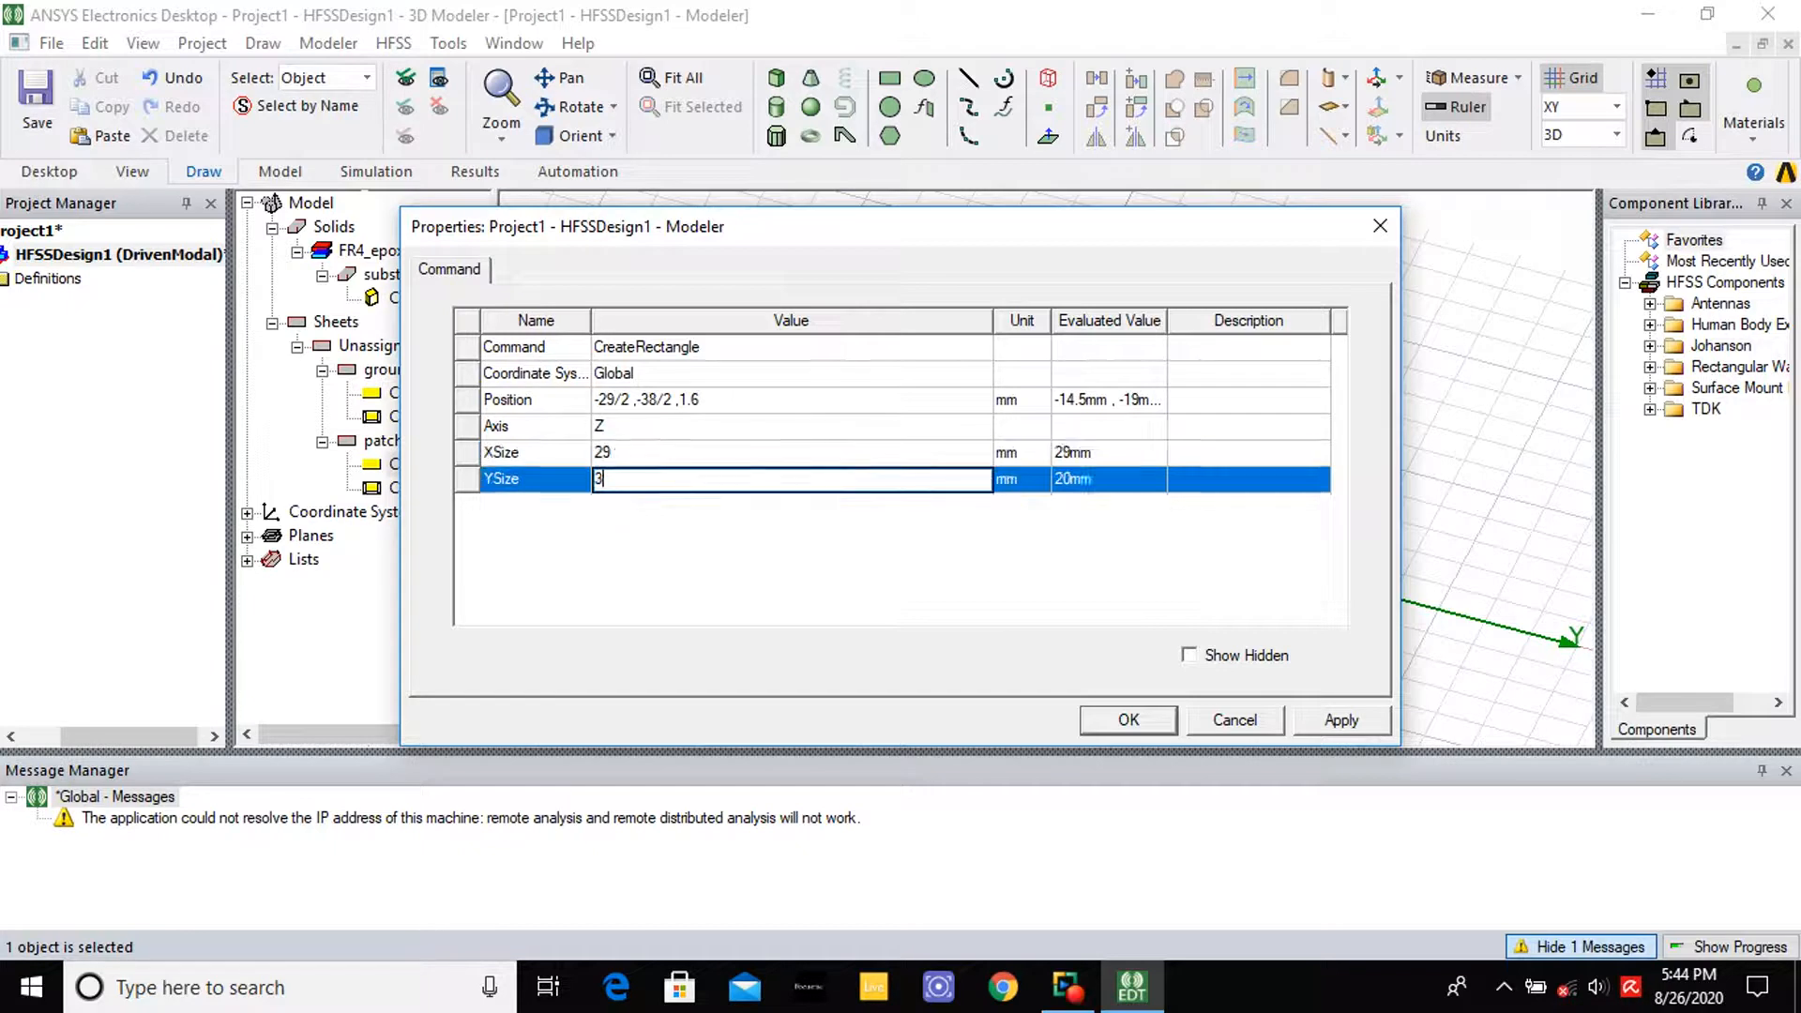
left_click(1341, 722)
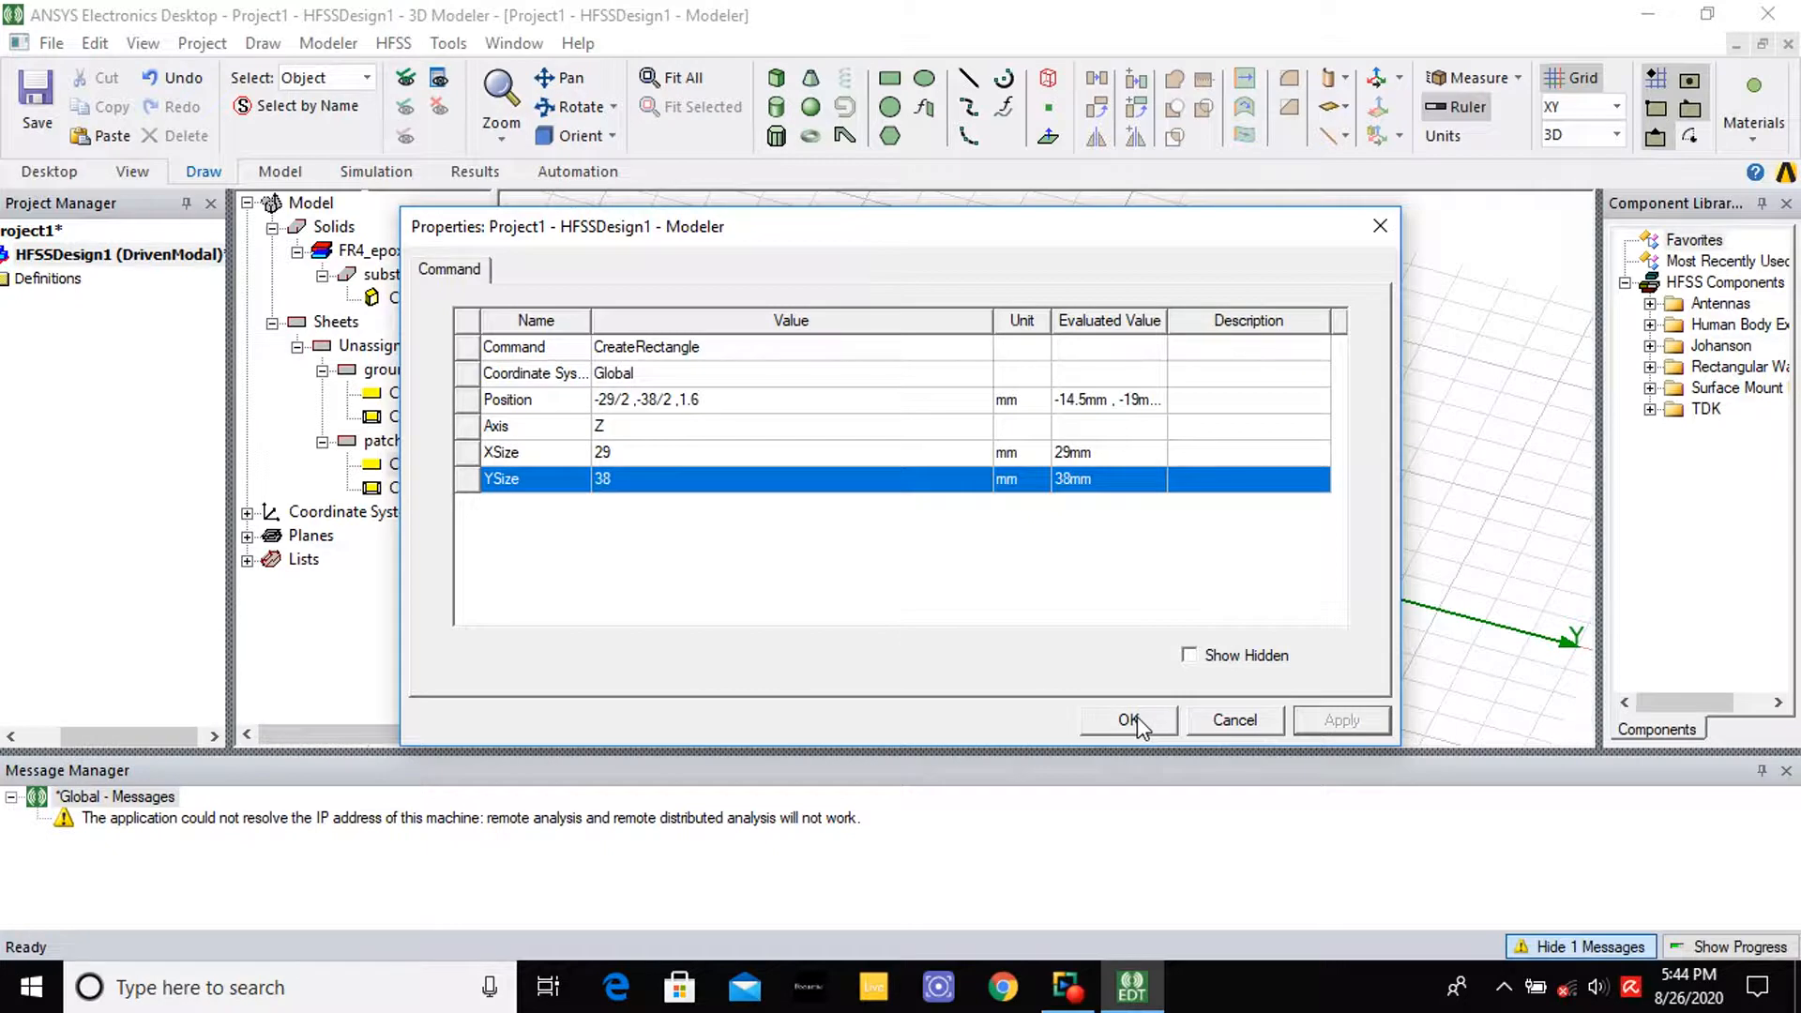
left_click(1138, 720)
Draw a 15 × 15 mm rectangle beside the substrate in the XY plane, starting from the corner at (-40, -40, 0) mm
left_click(568, 107)
left_click_drag(843, 499, 915, 478)
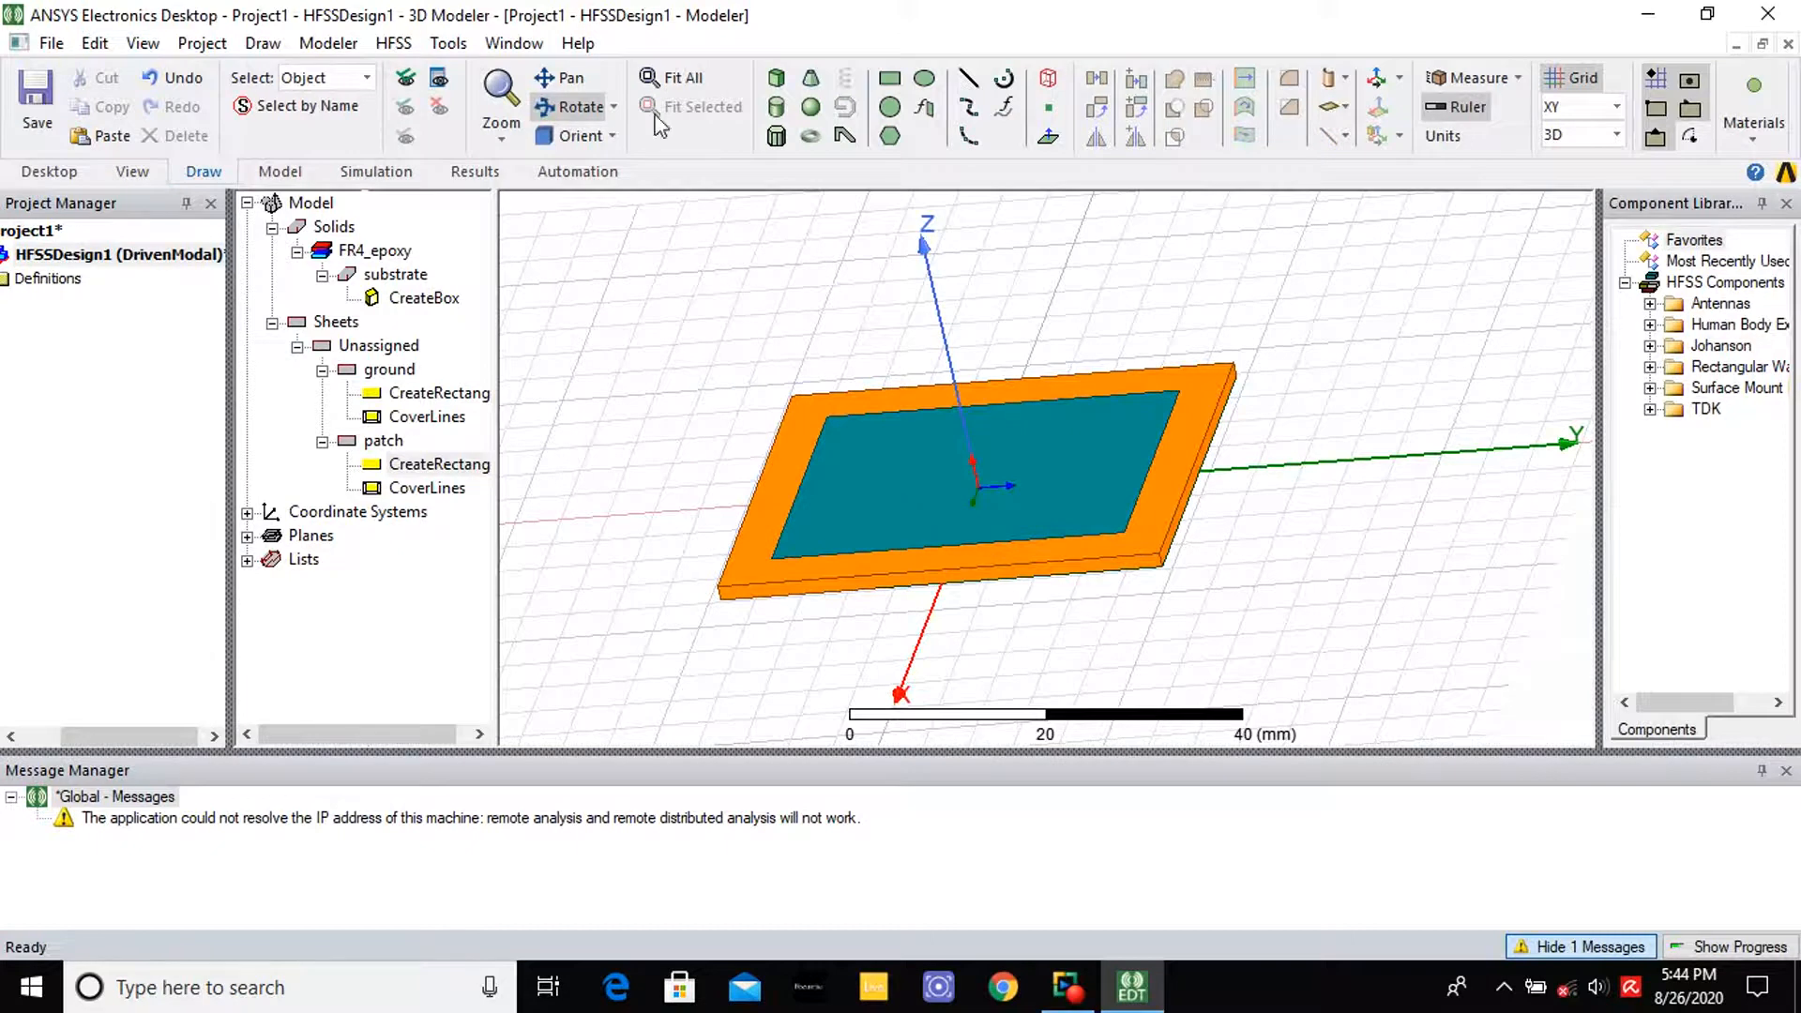
left_click(891, 82)
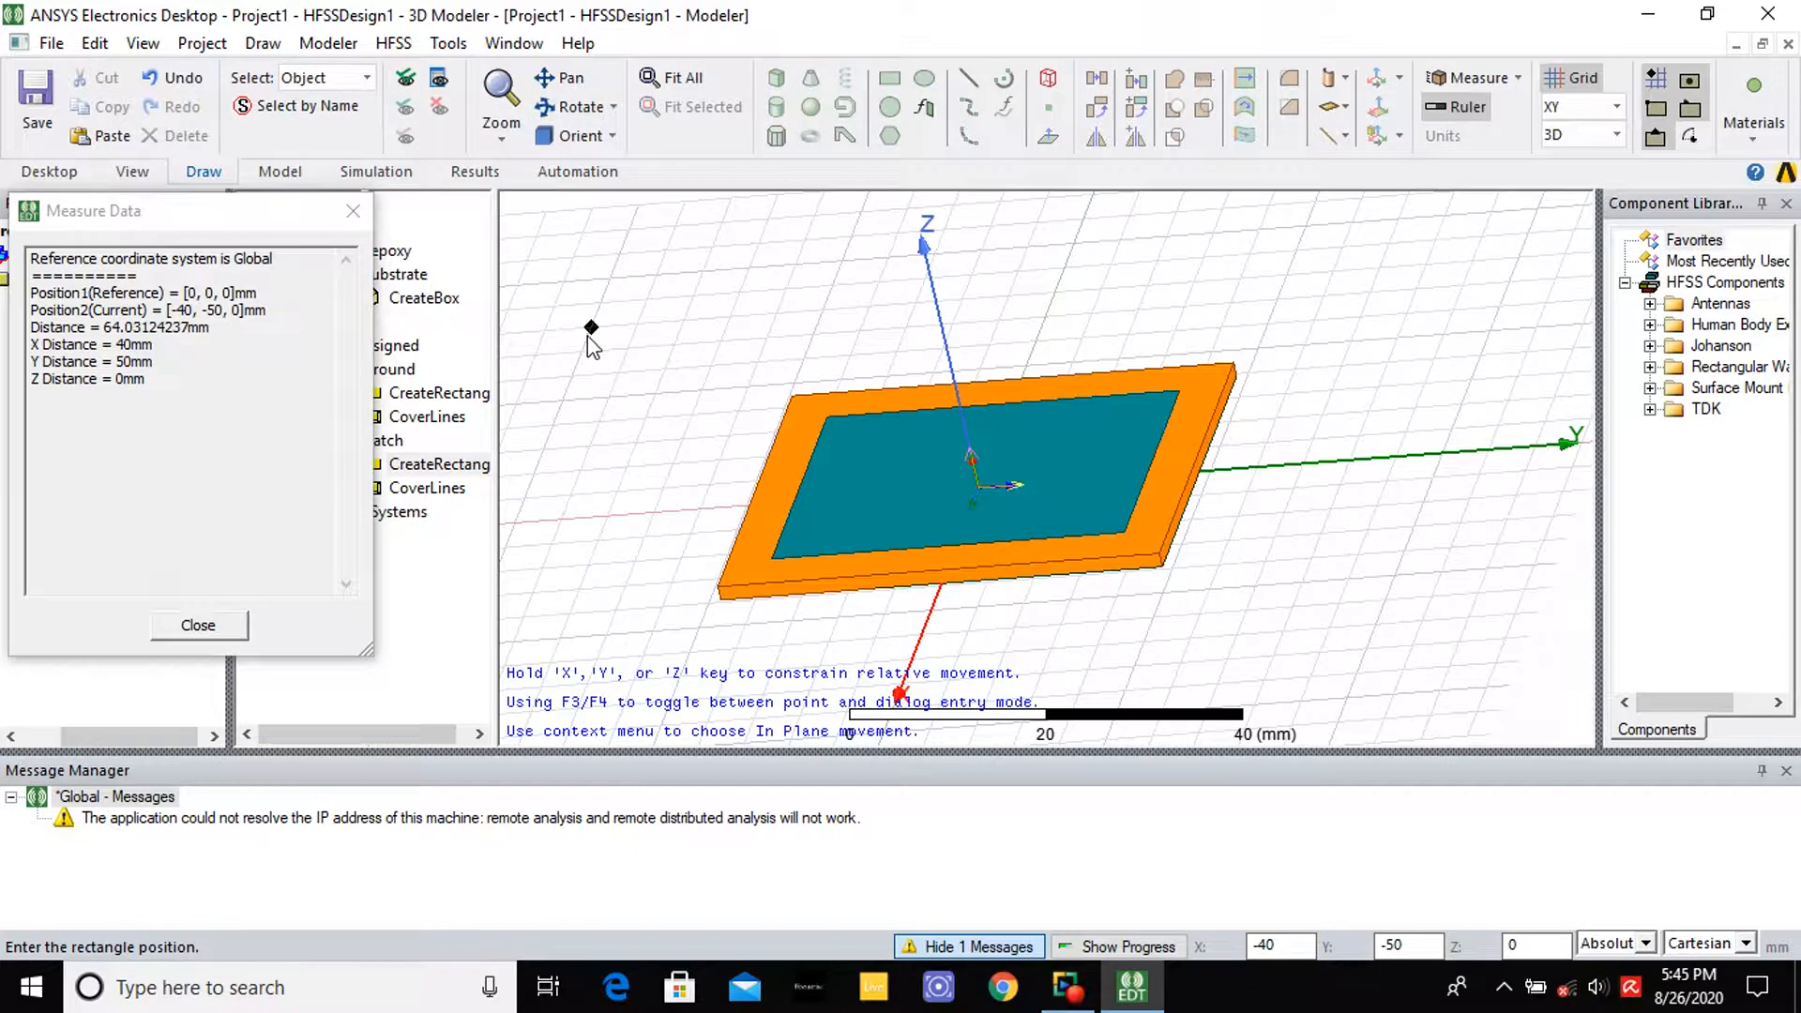
left_click(684, 319)
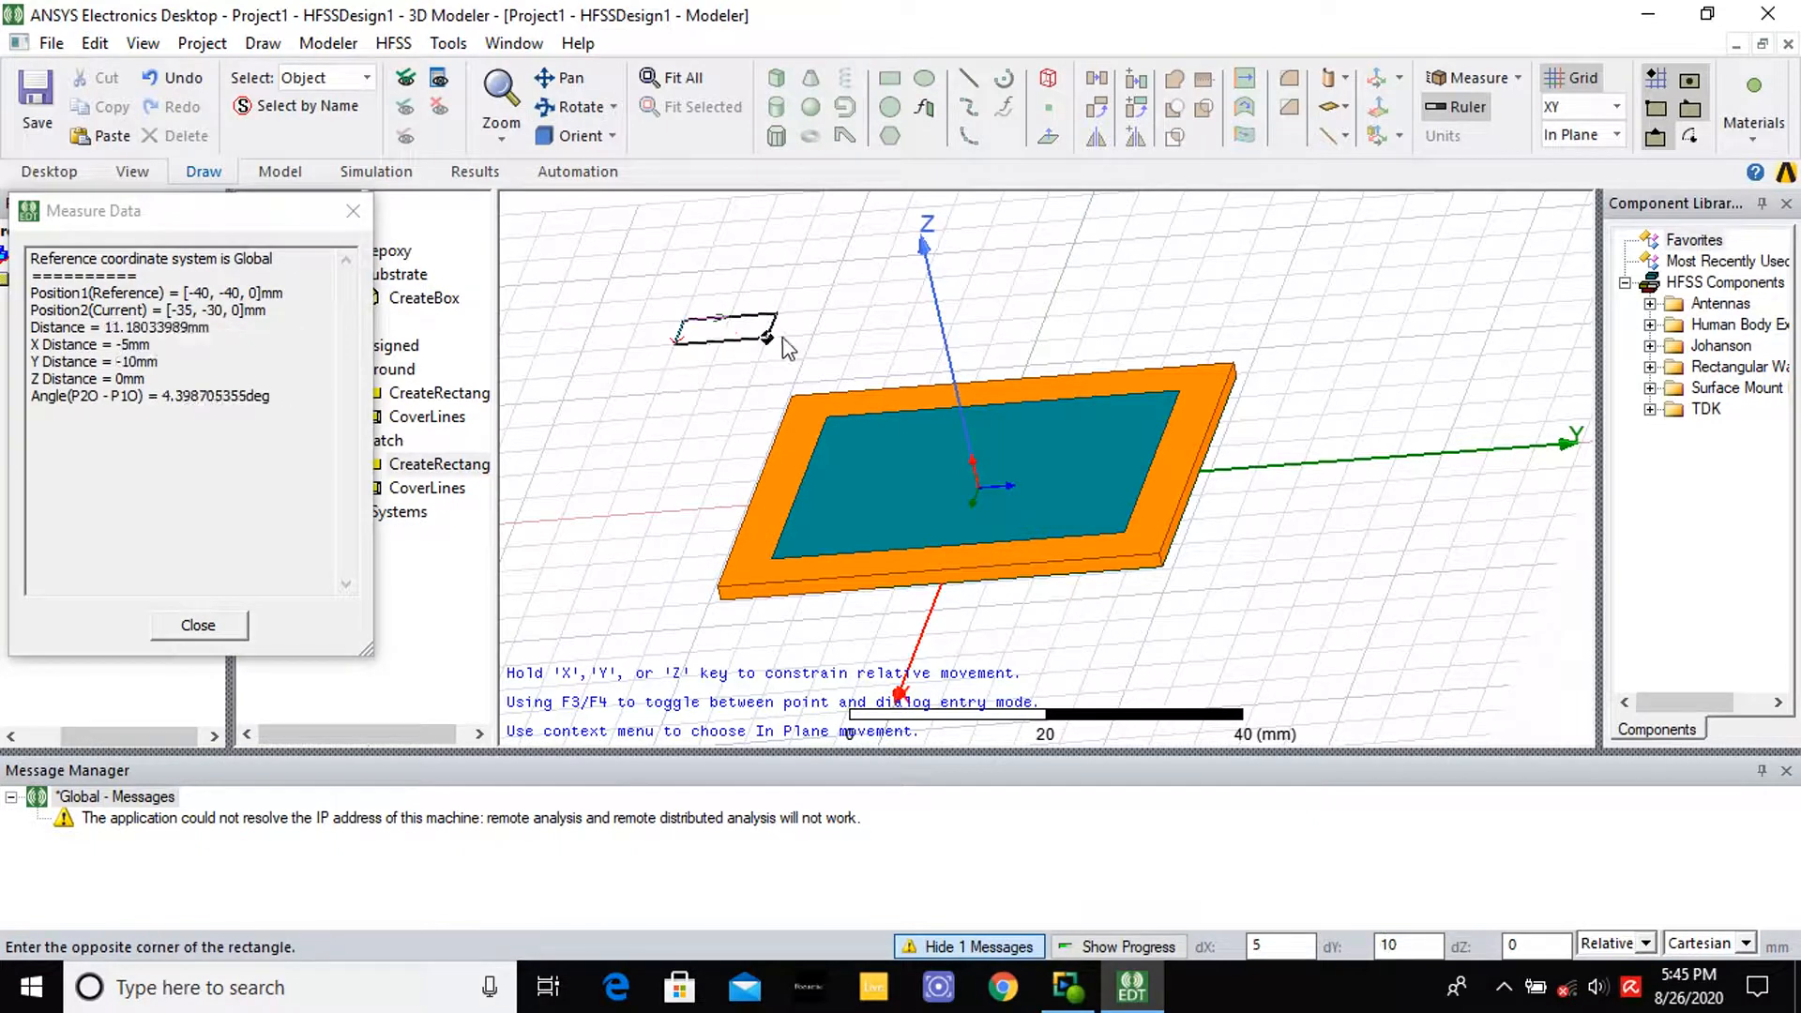
left_click(769, 403)
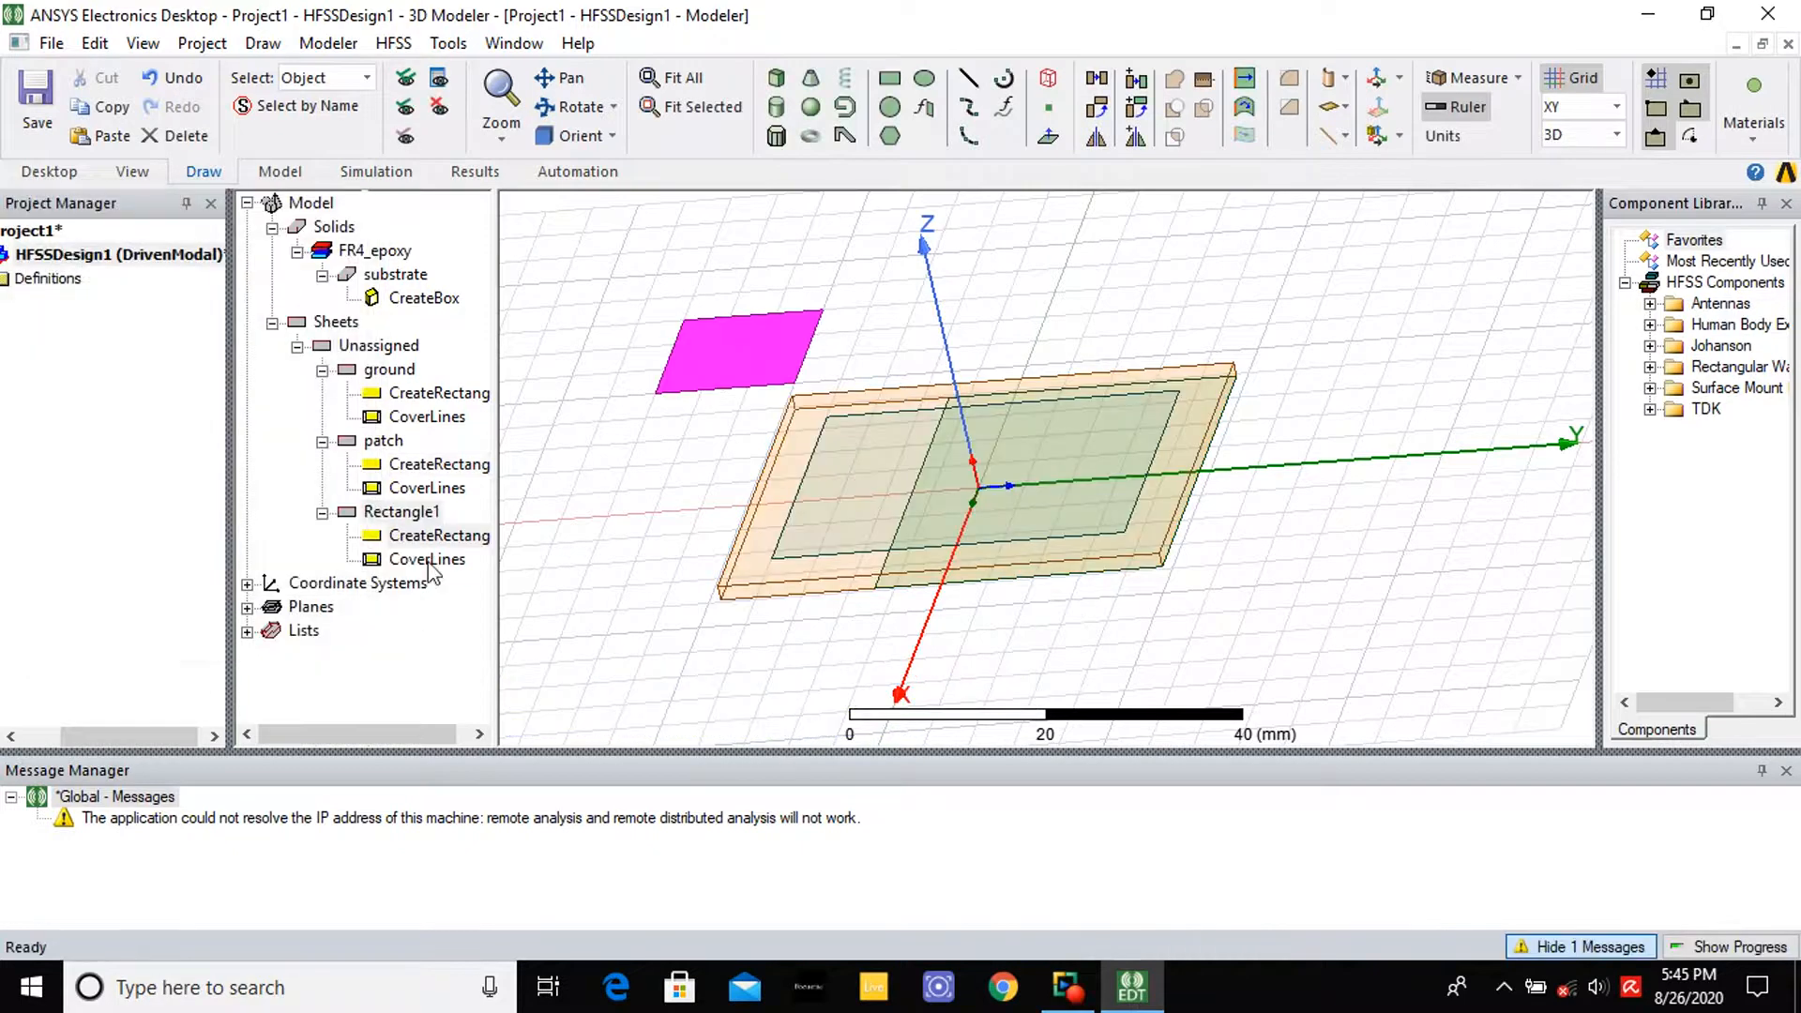
Rename the 15 × 15 mm rectangle beside the substrate as feed
double_click(420, 512)
left_click(637, 351)
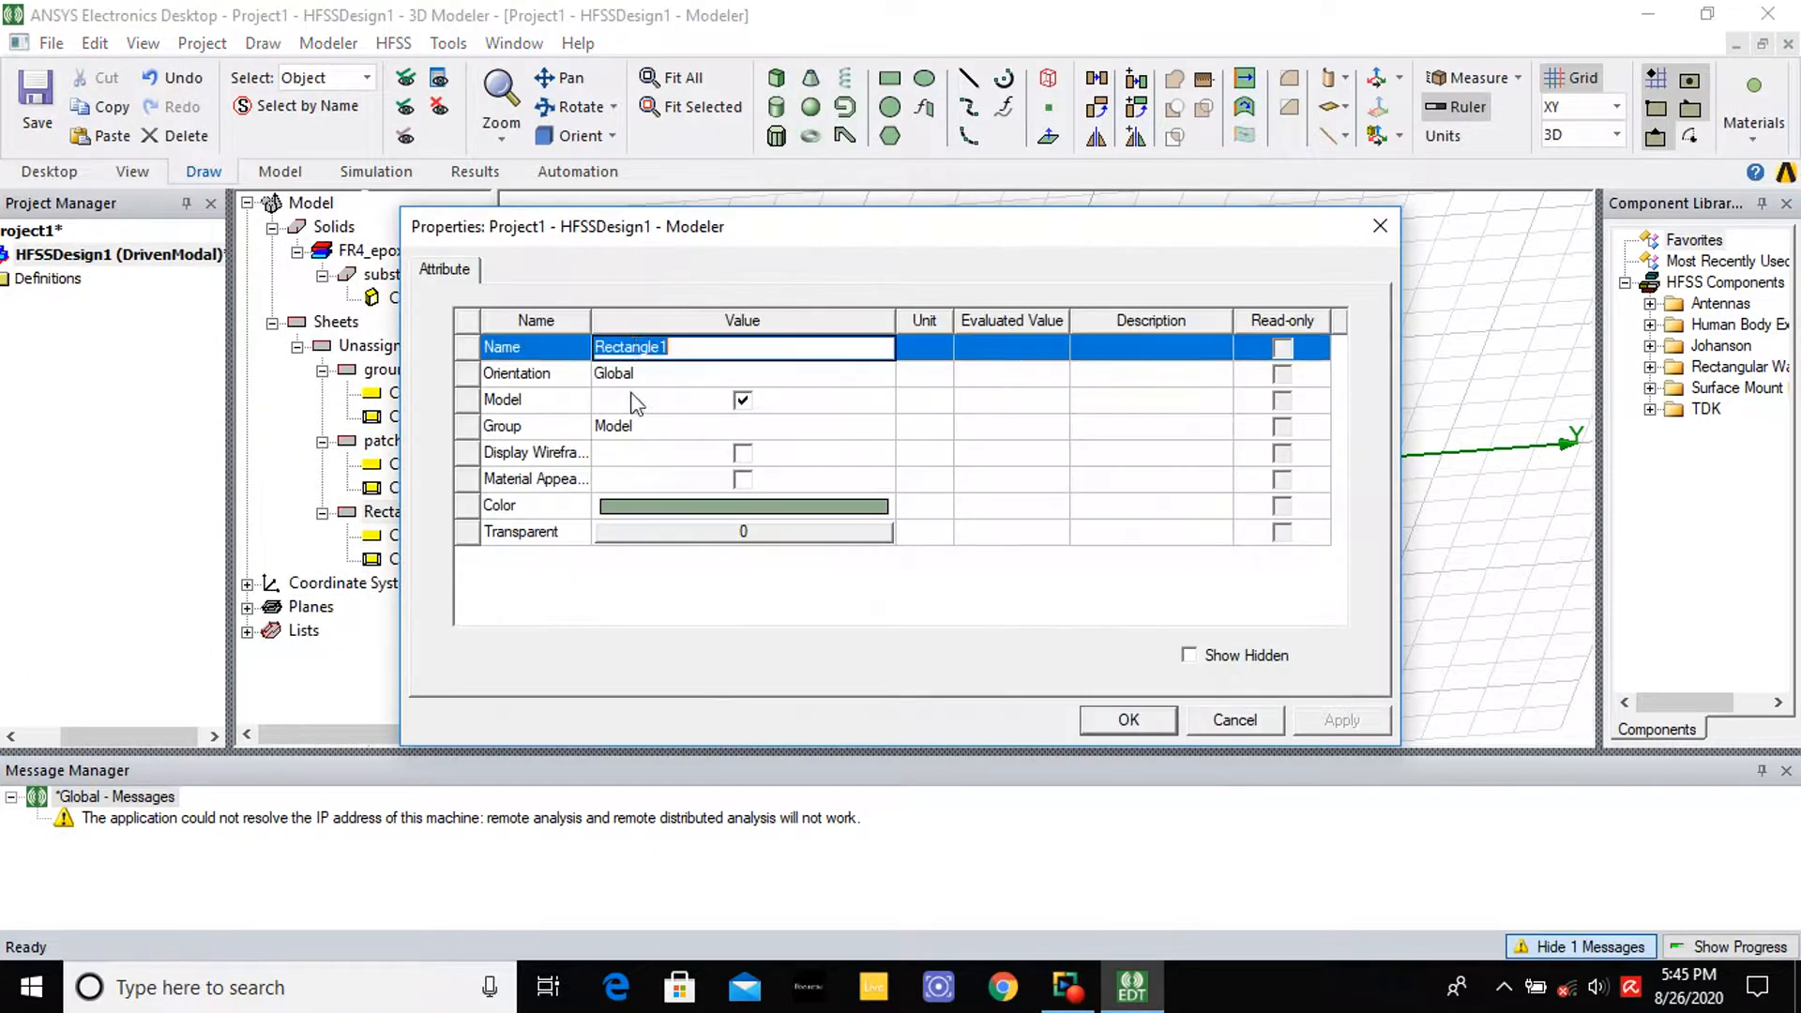
type("feed")
left_click(1114, 723)
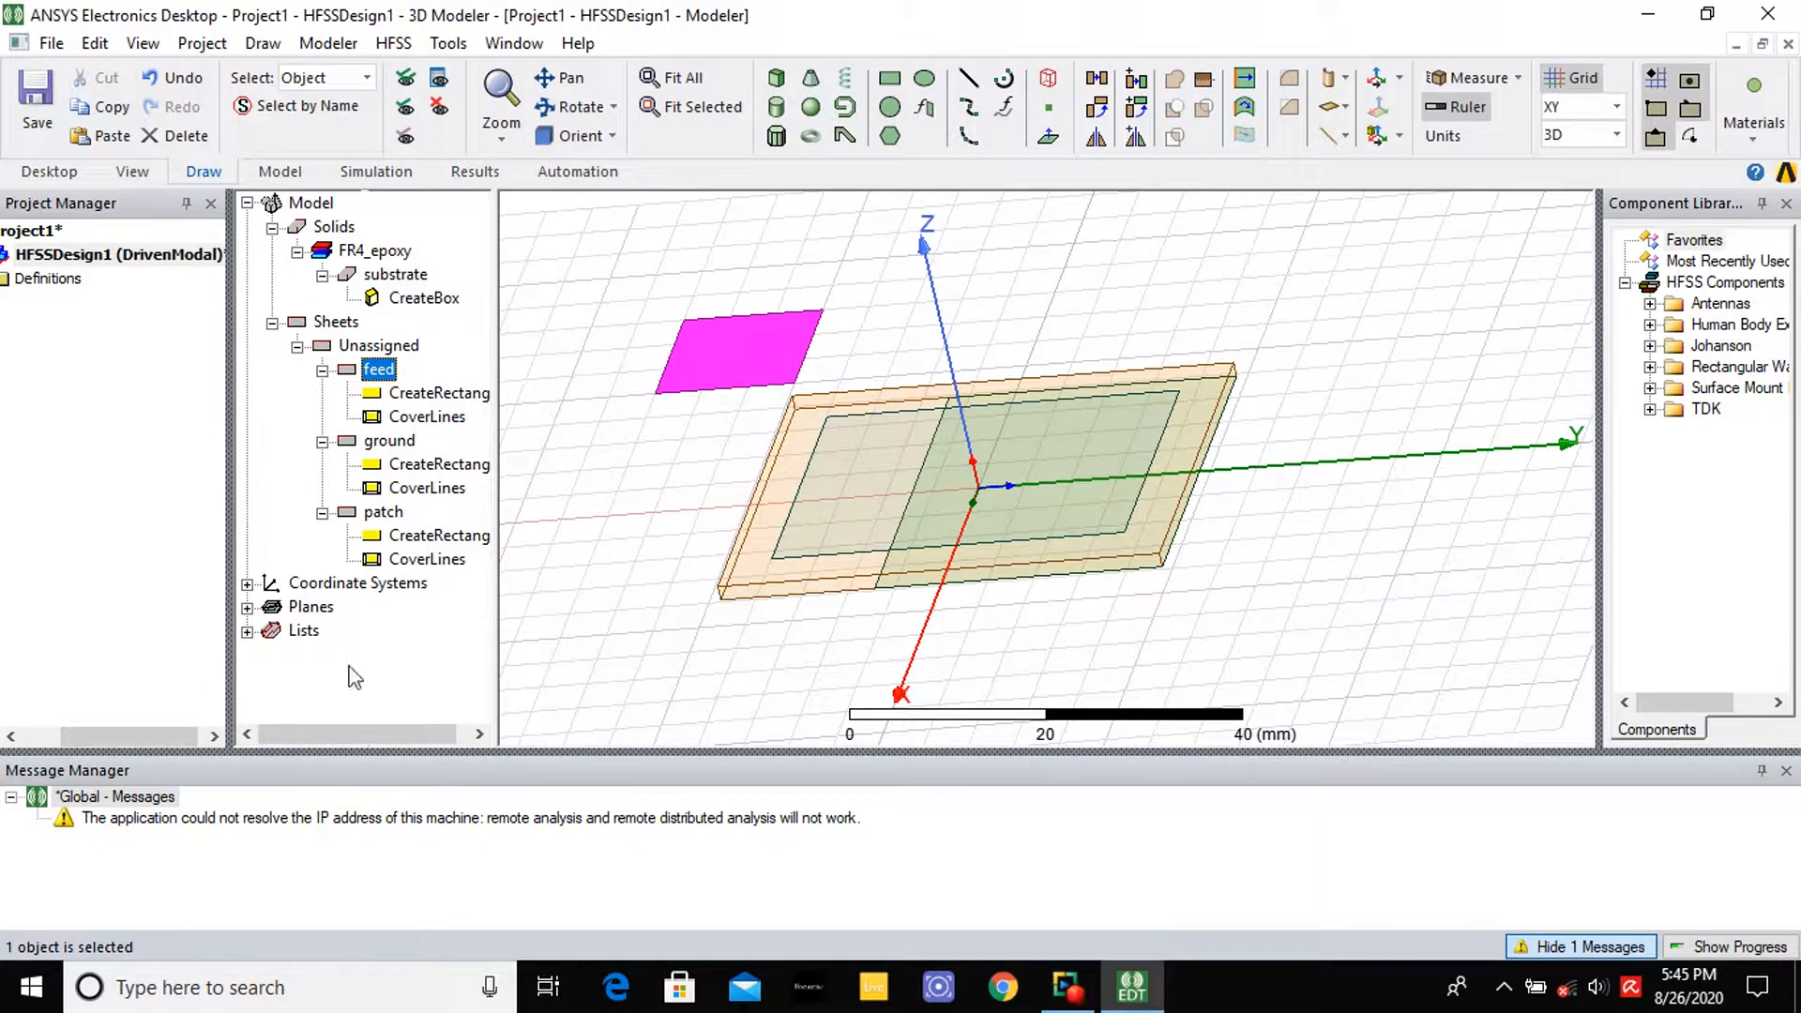
Set the position of the feed rectangle to 14.5, -1.5, 1.6 mm
double_click(424, 393)
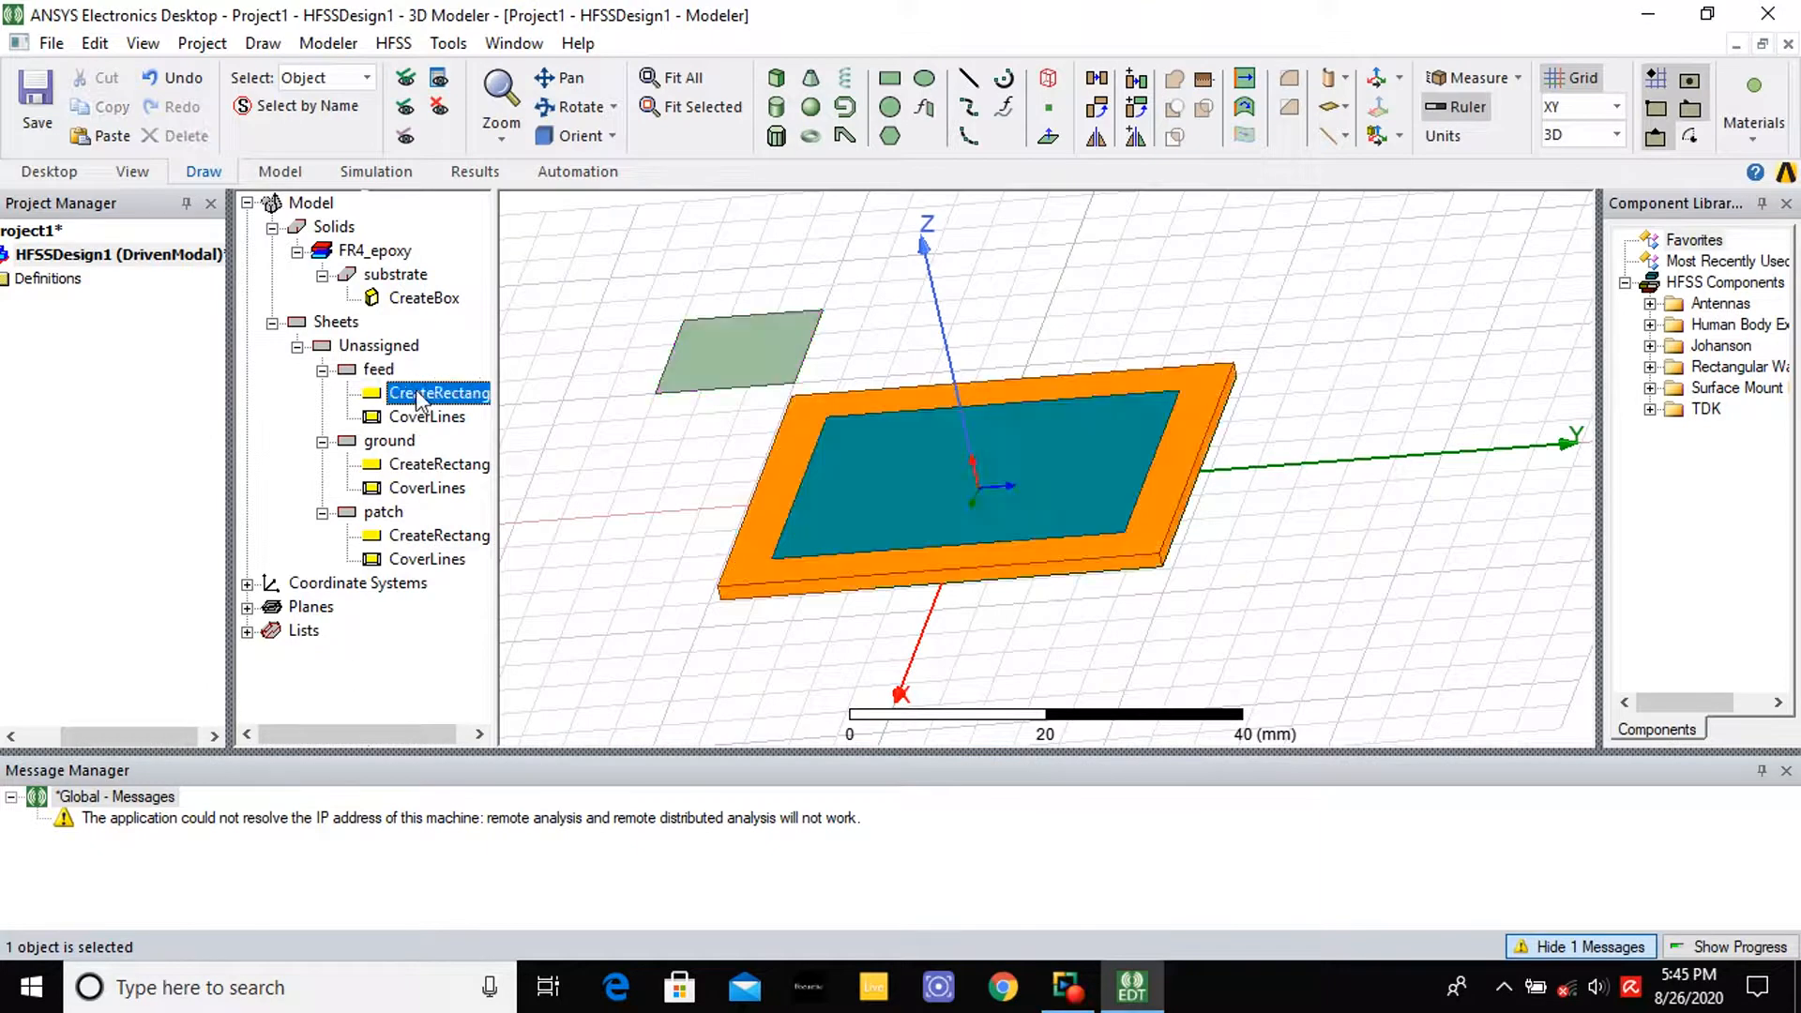
left_click(674, 375)
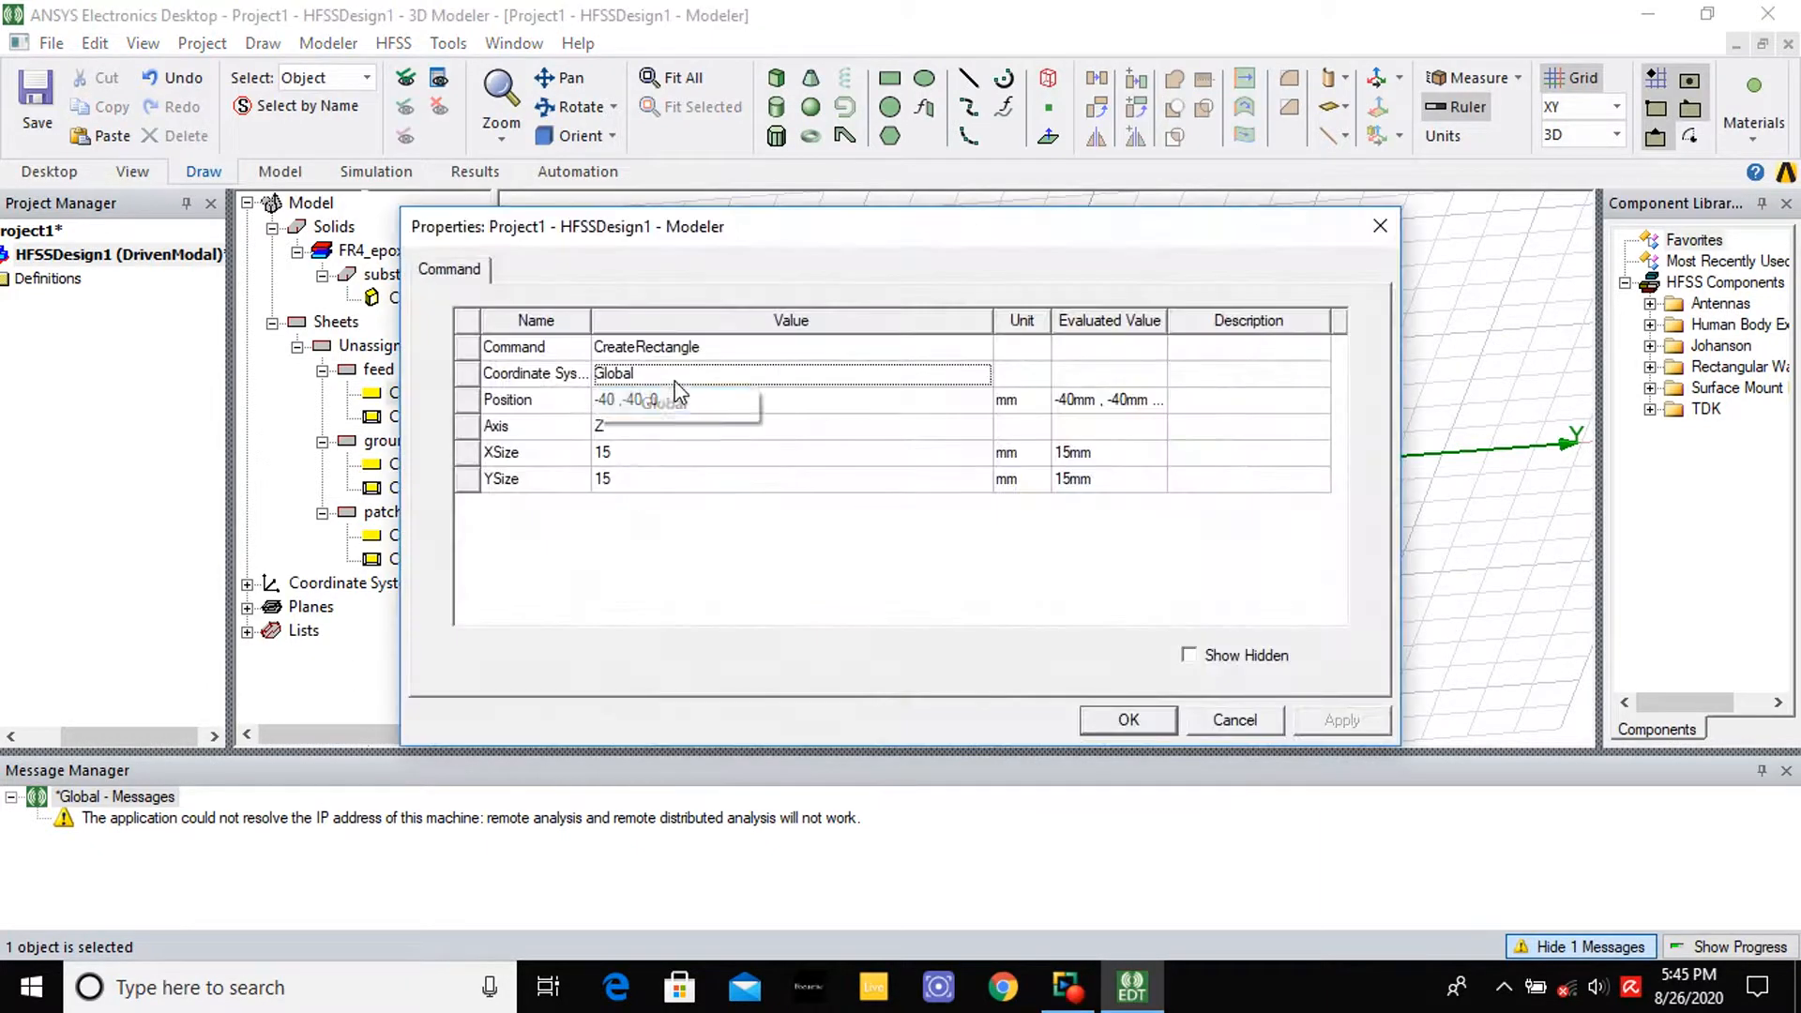
left_click(664, 402)
left_click(647, 401)
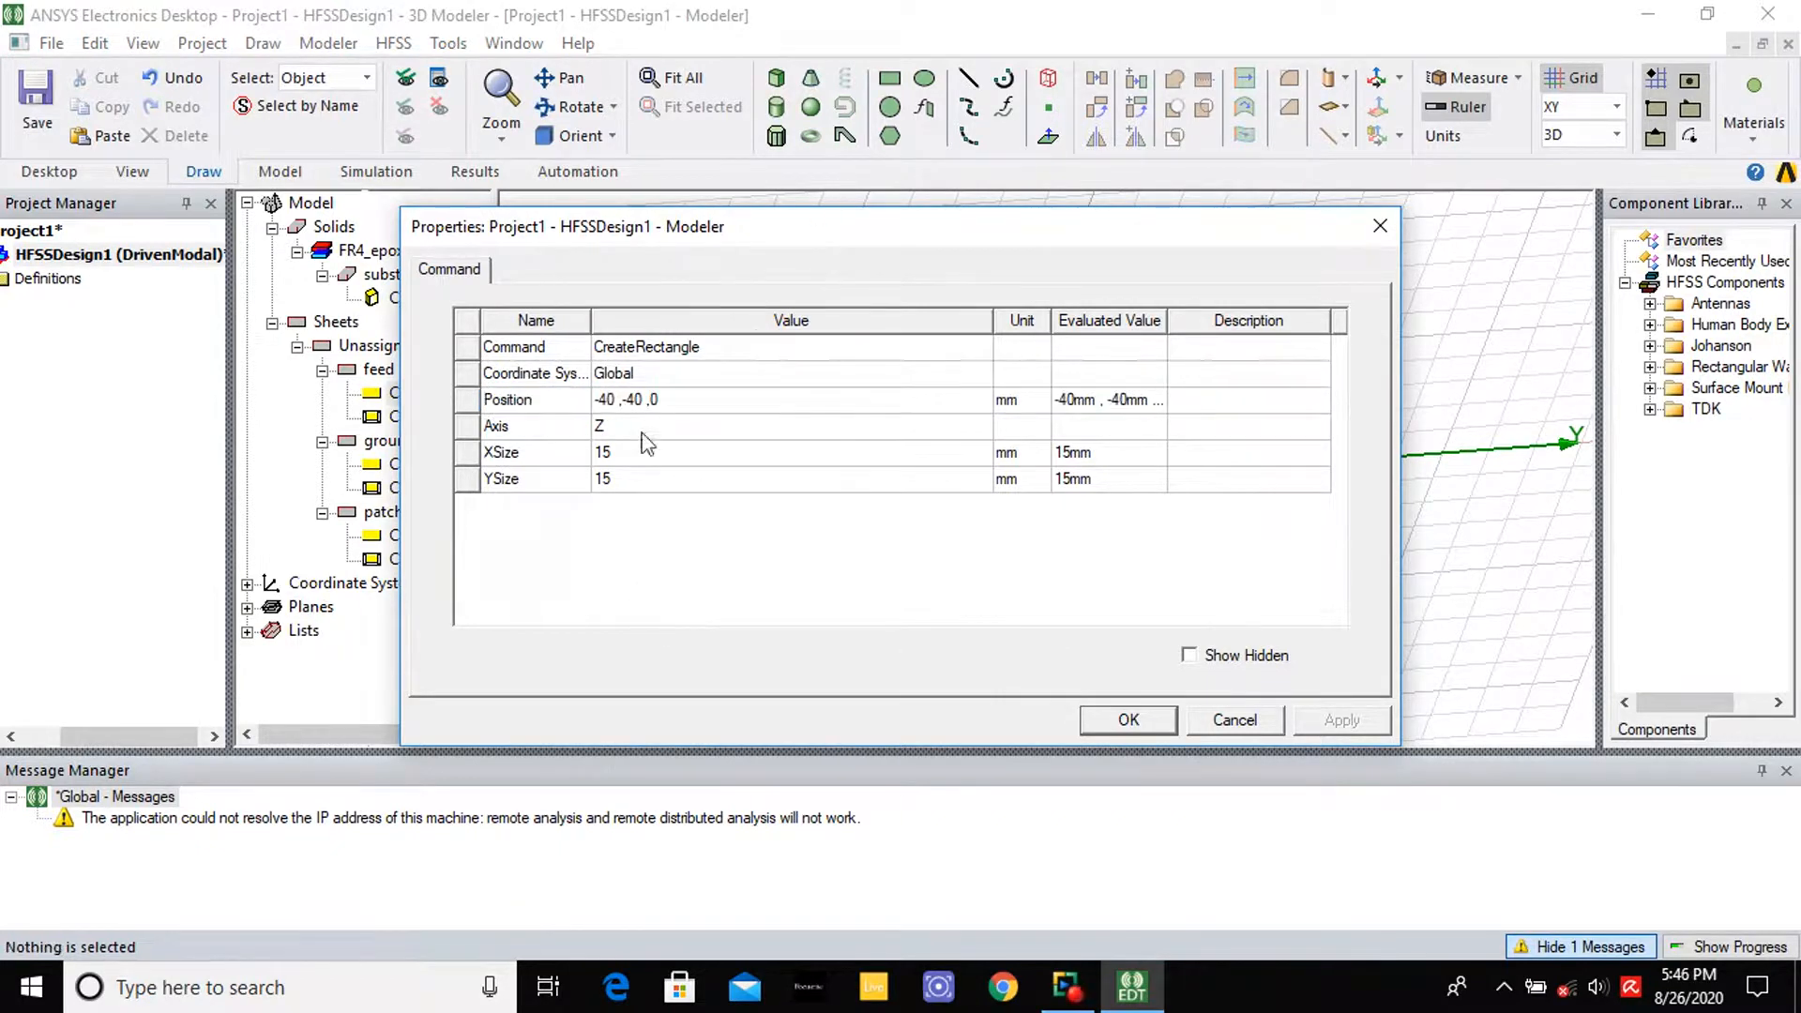
left_click(627, 409)
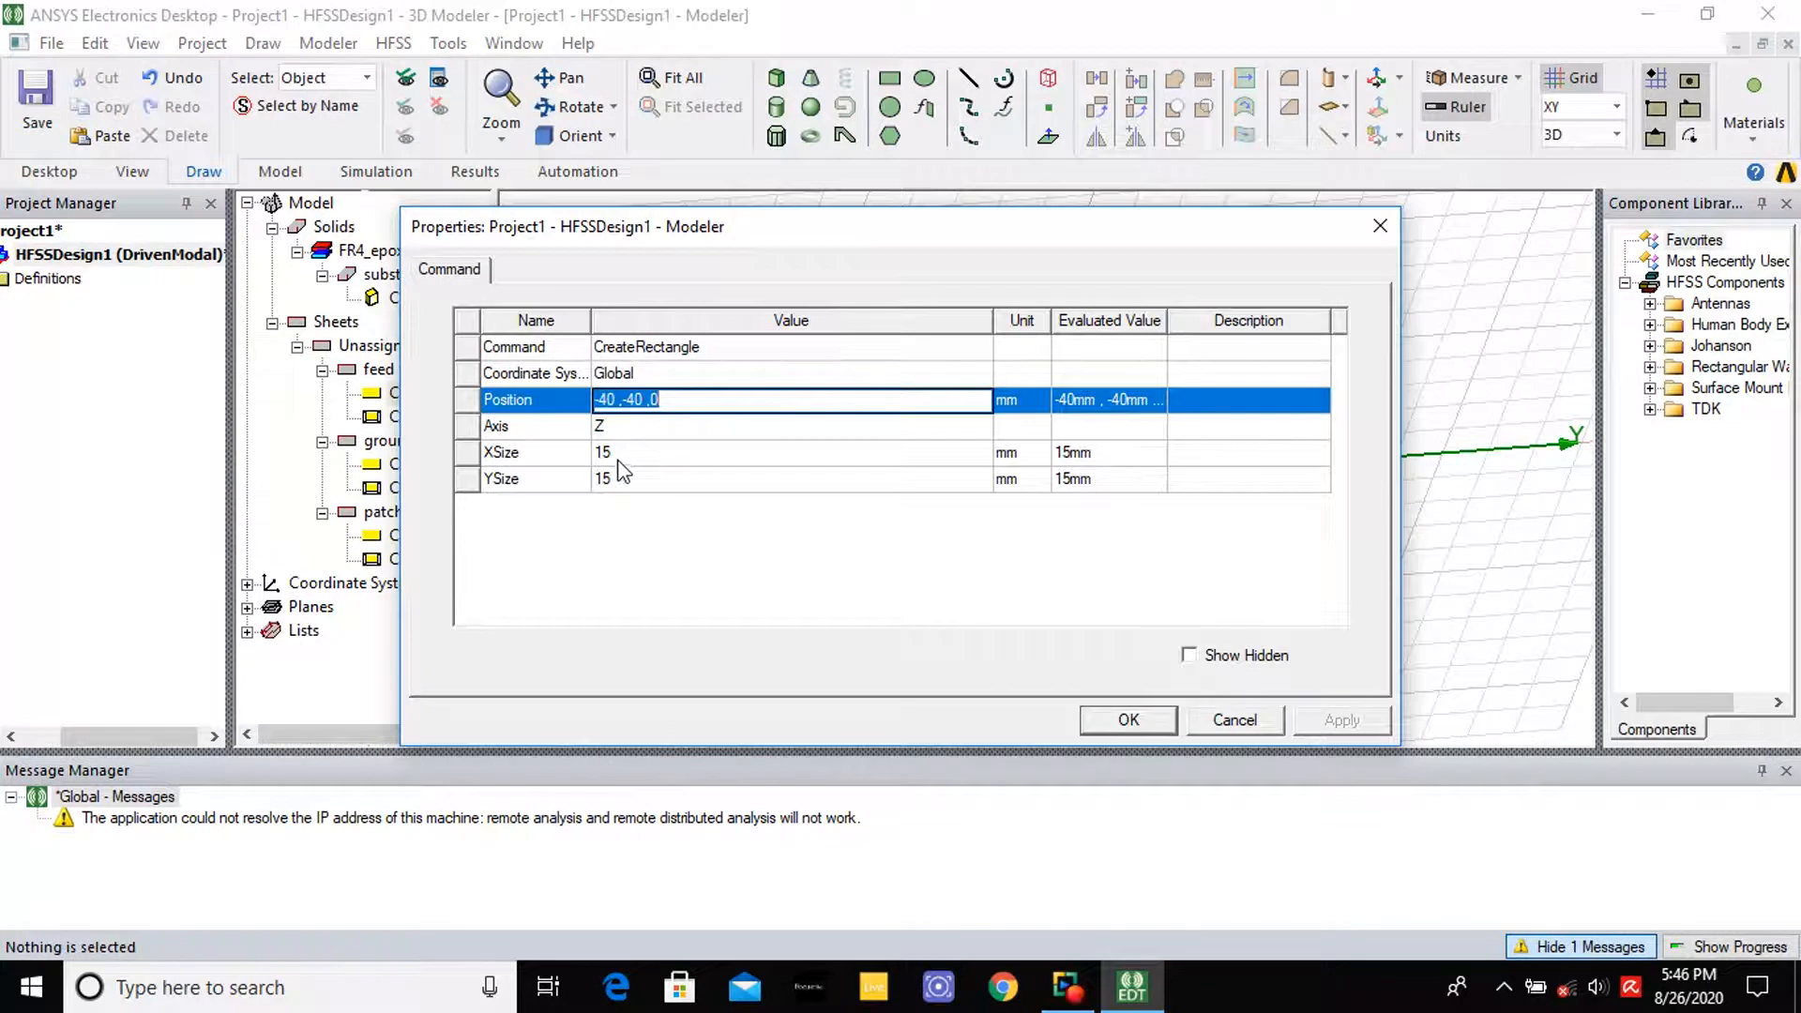
type("14.5,-1.5,1.6")
Set the feed's X size to 5 mm and Y size to 3 mm, and apply the dimensions
left_click(614, 453)
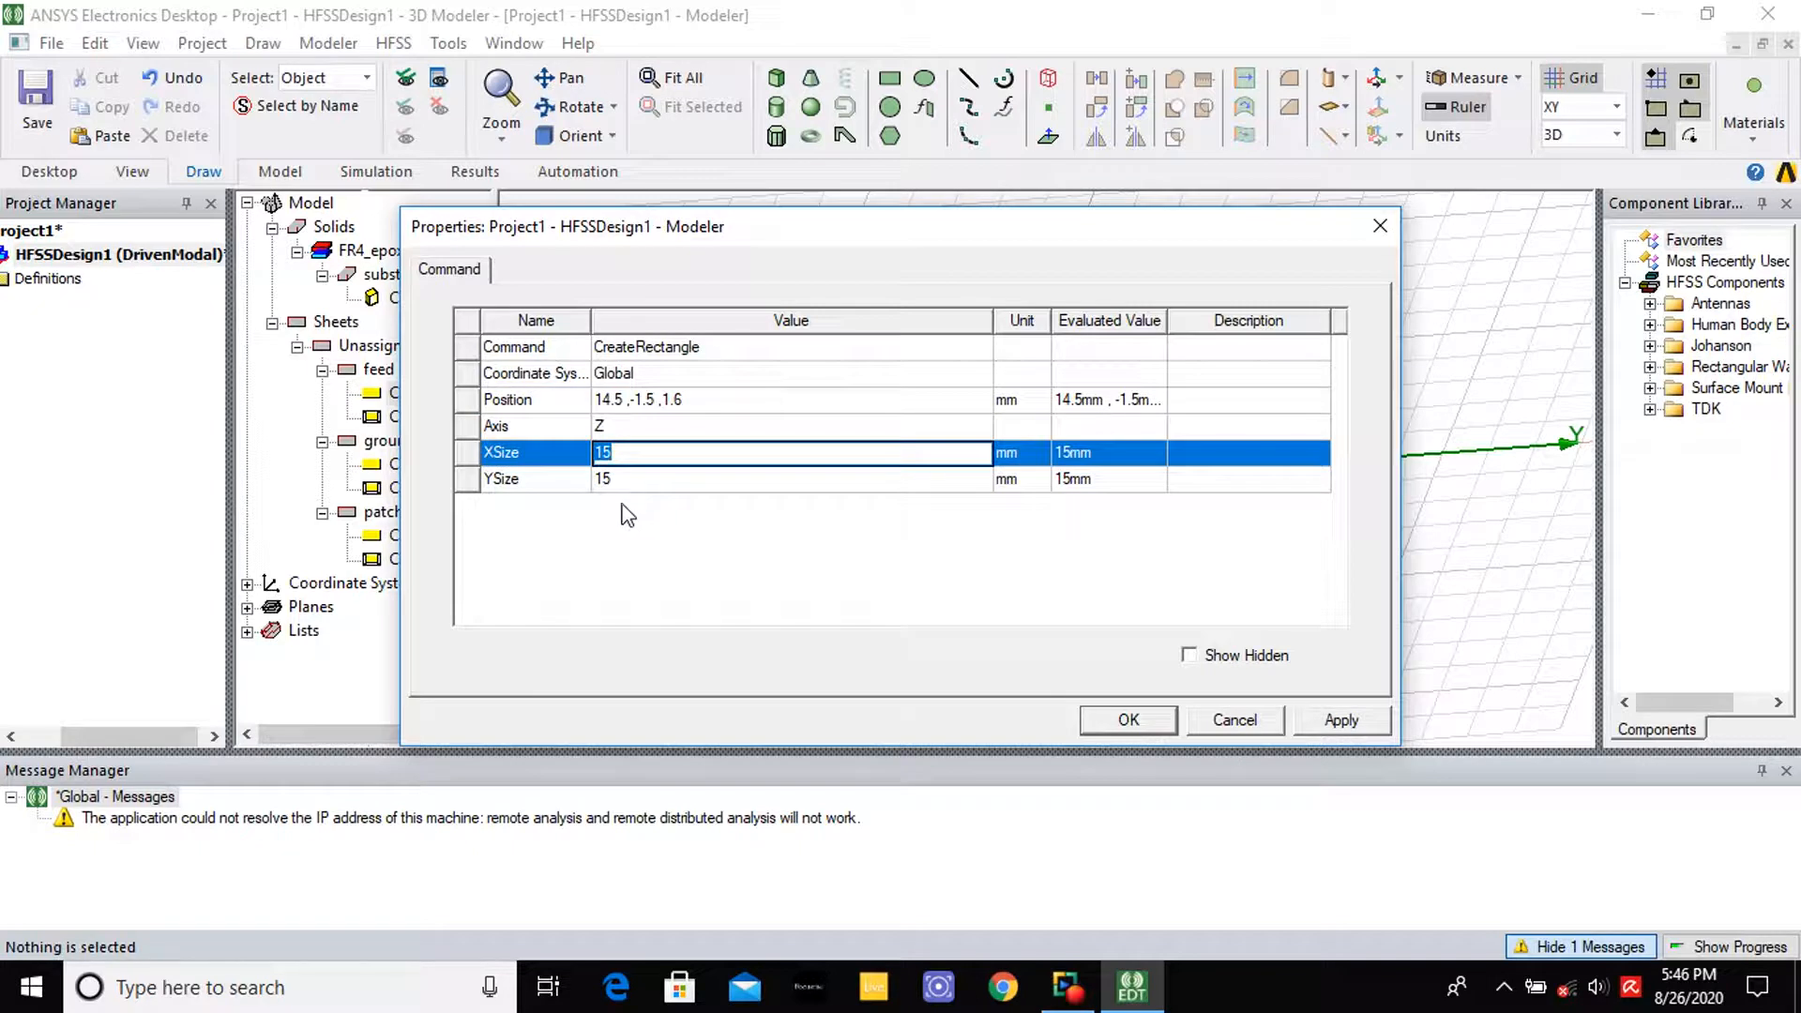
type("5")
left_click(621, 471)
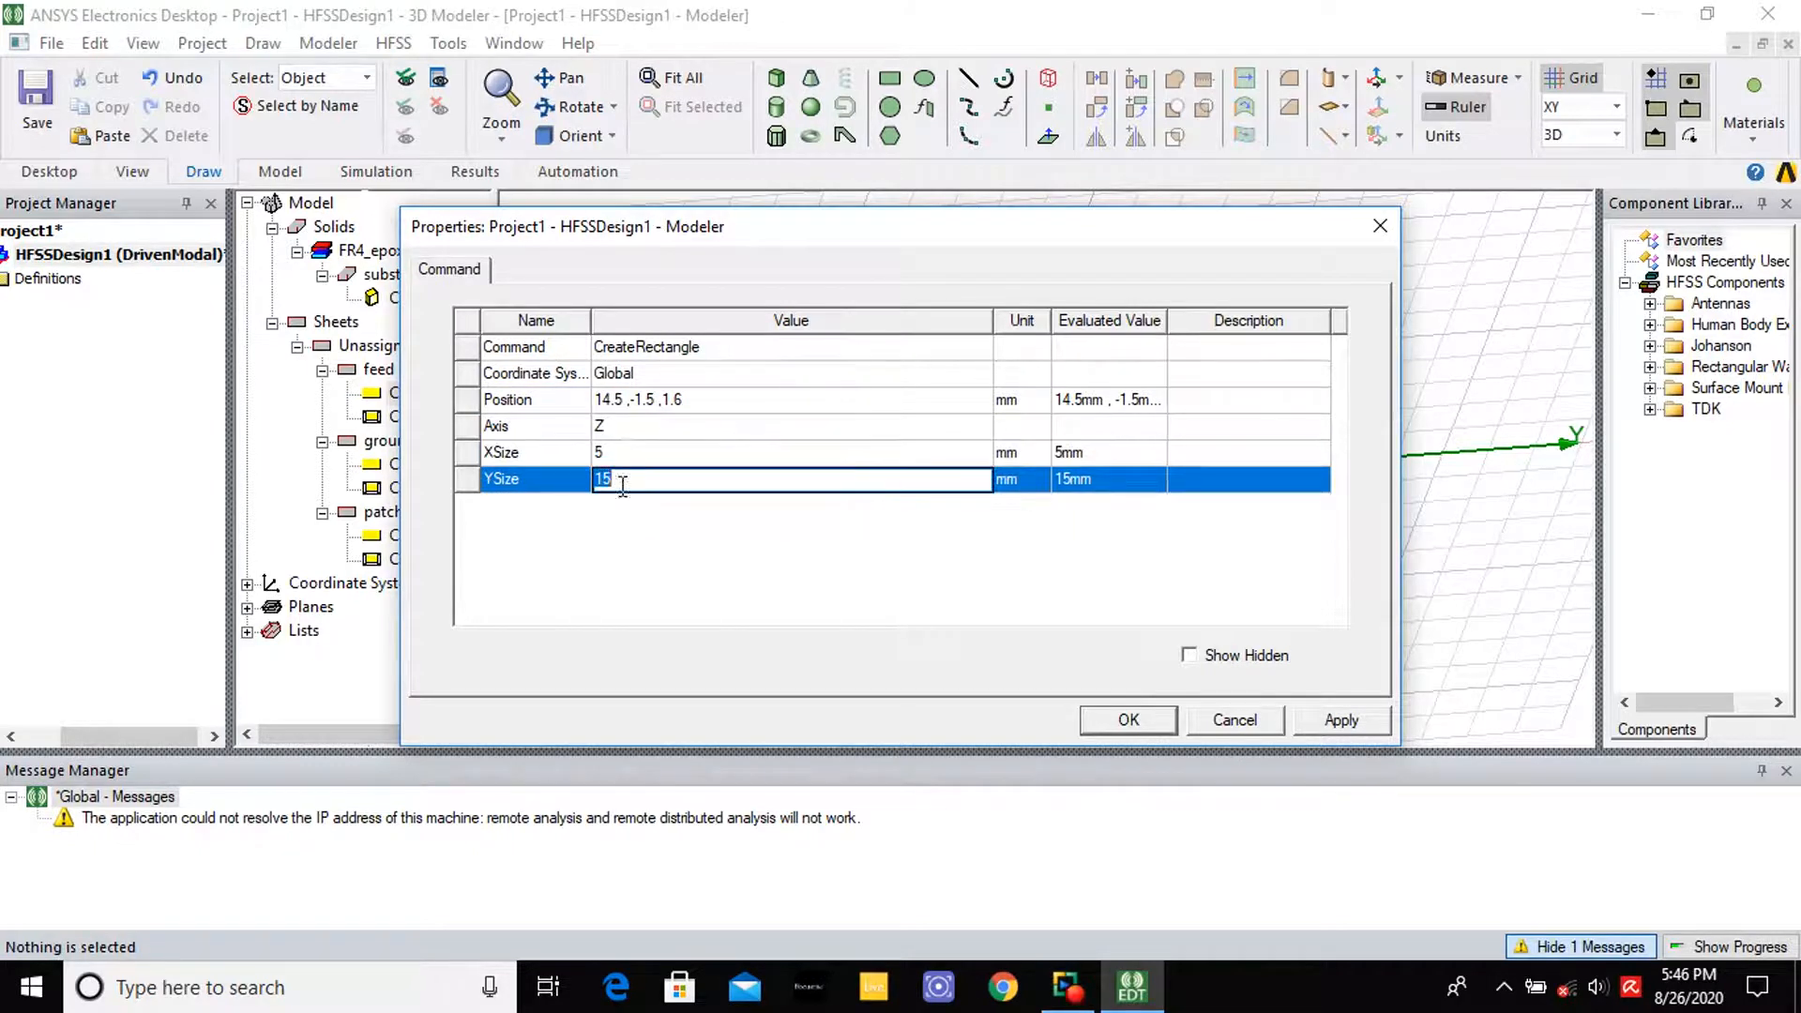
left_click(1351, 724)
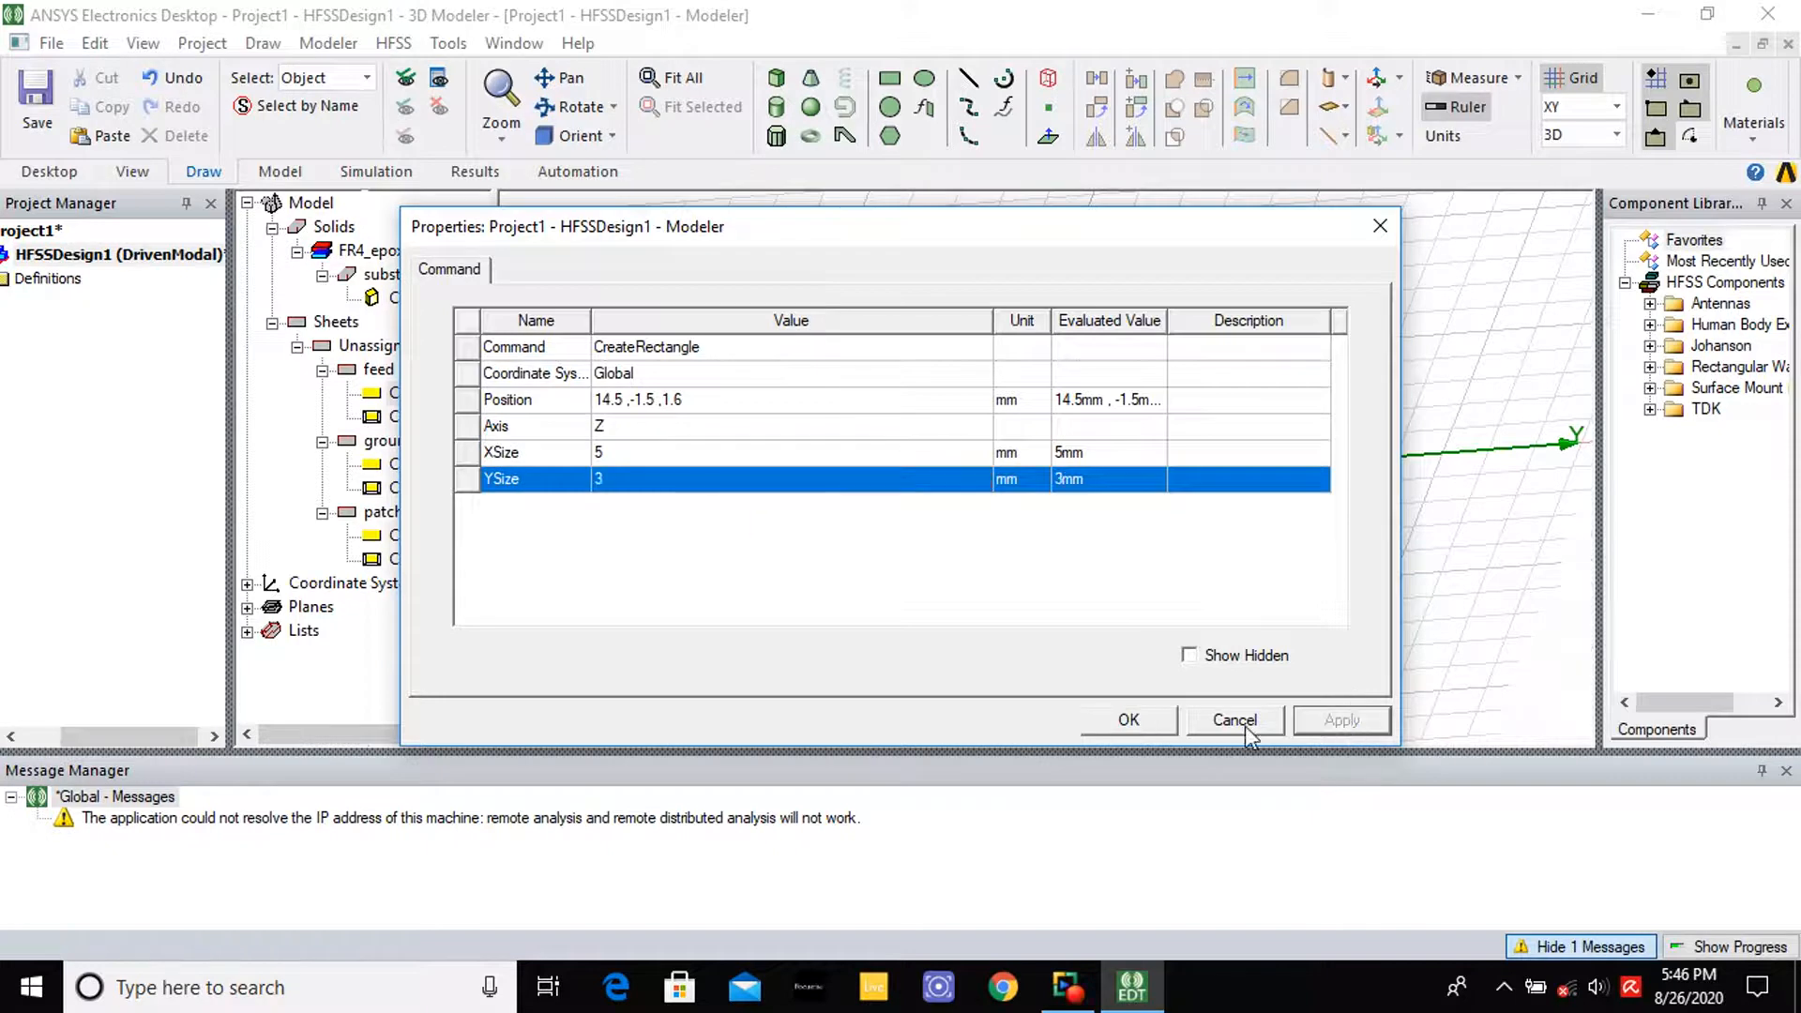
left_click(1106, 726)
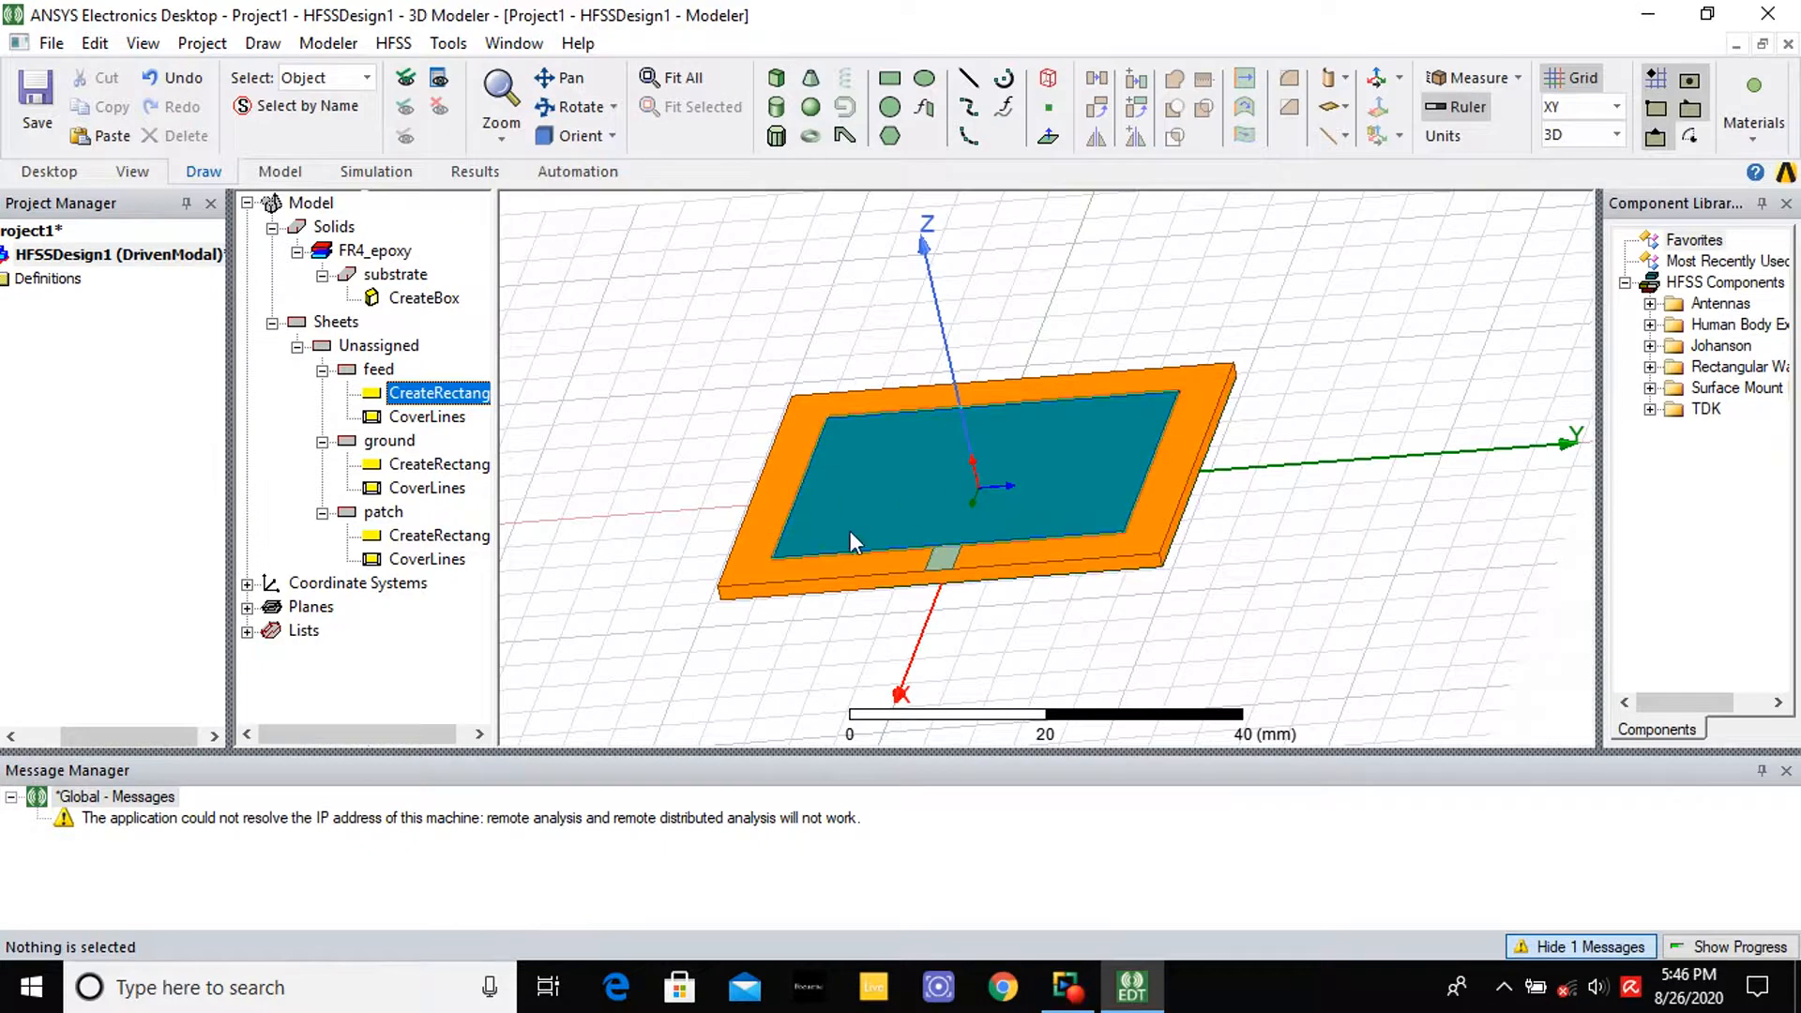
scroll(844, 506, "down", 2)
scroll(808, 412, "up", 3)
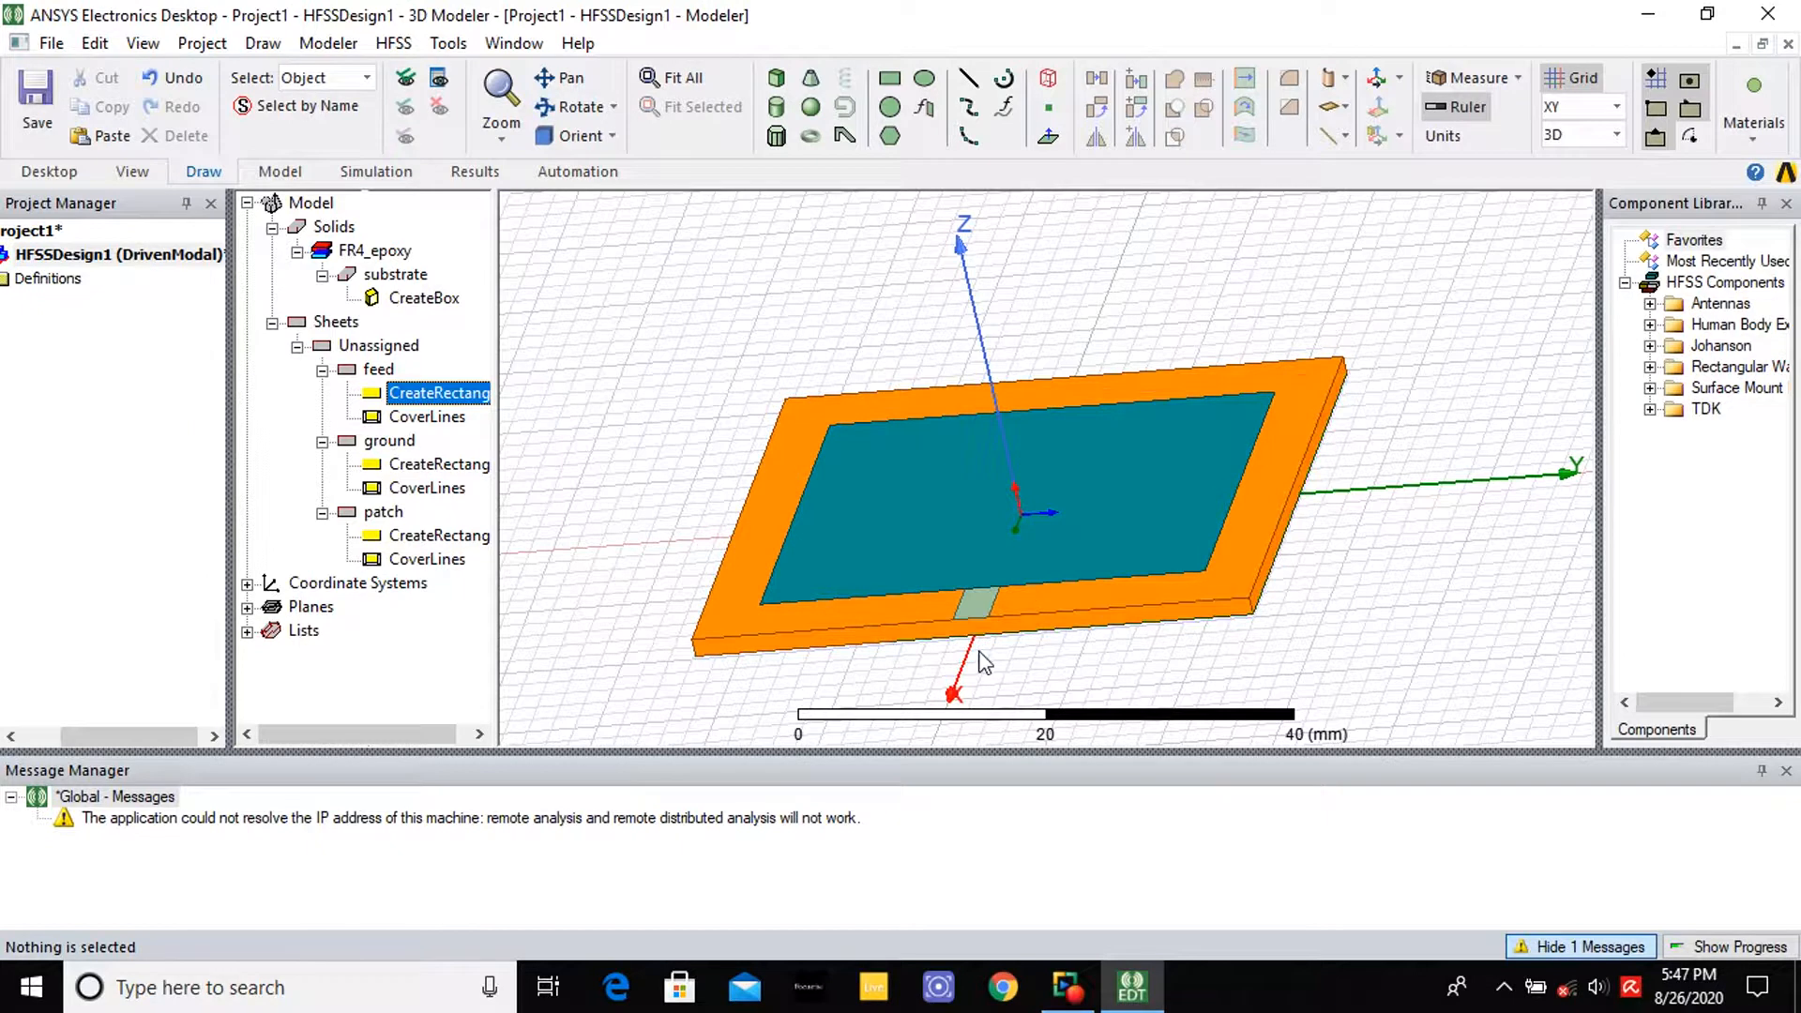
Draw a rectangle about 3.5 × 1.6 mm in the YZ plane at the feed's outer end, starting from the feed corner at (19.5, -1.5, 1.6) mm
left_click(891, 80)
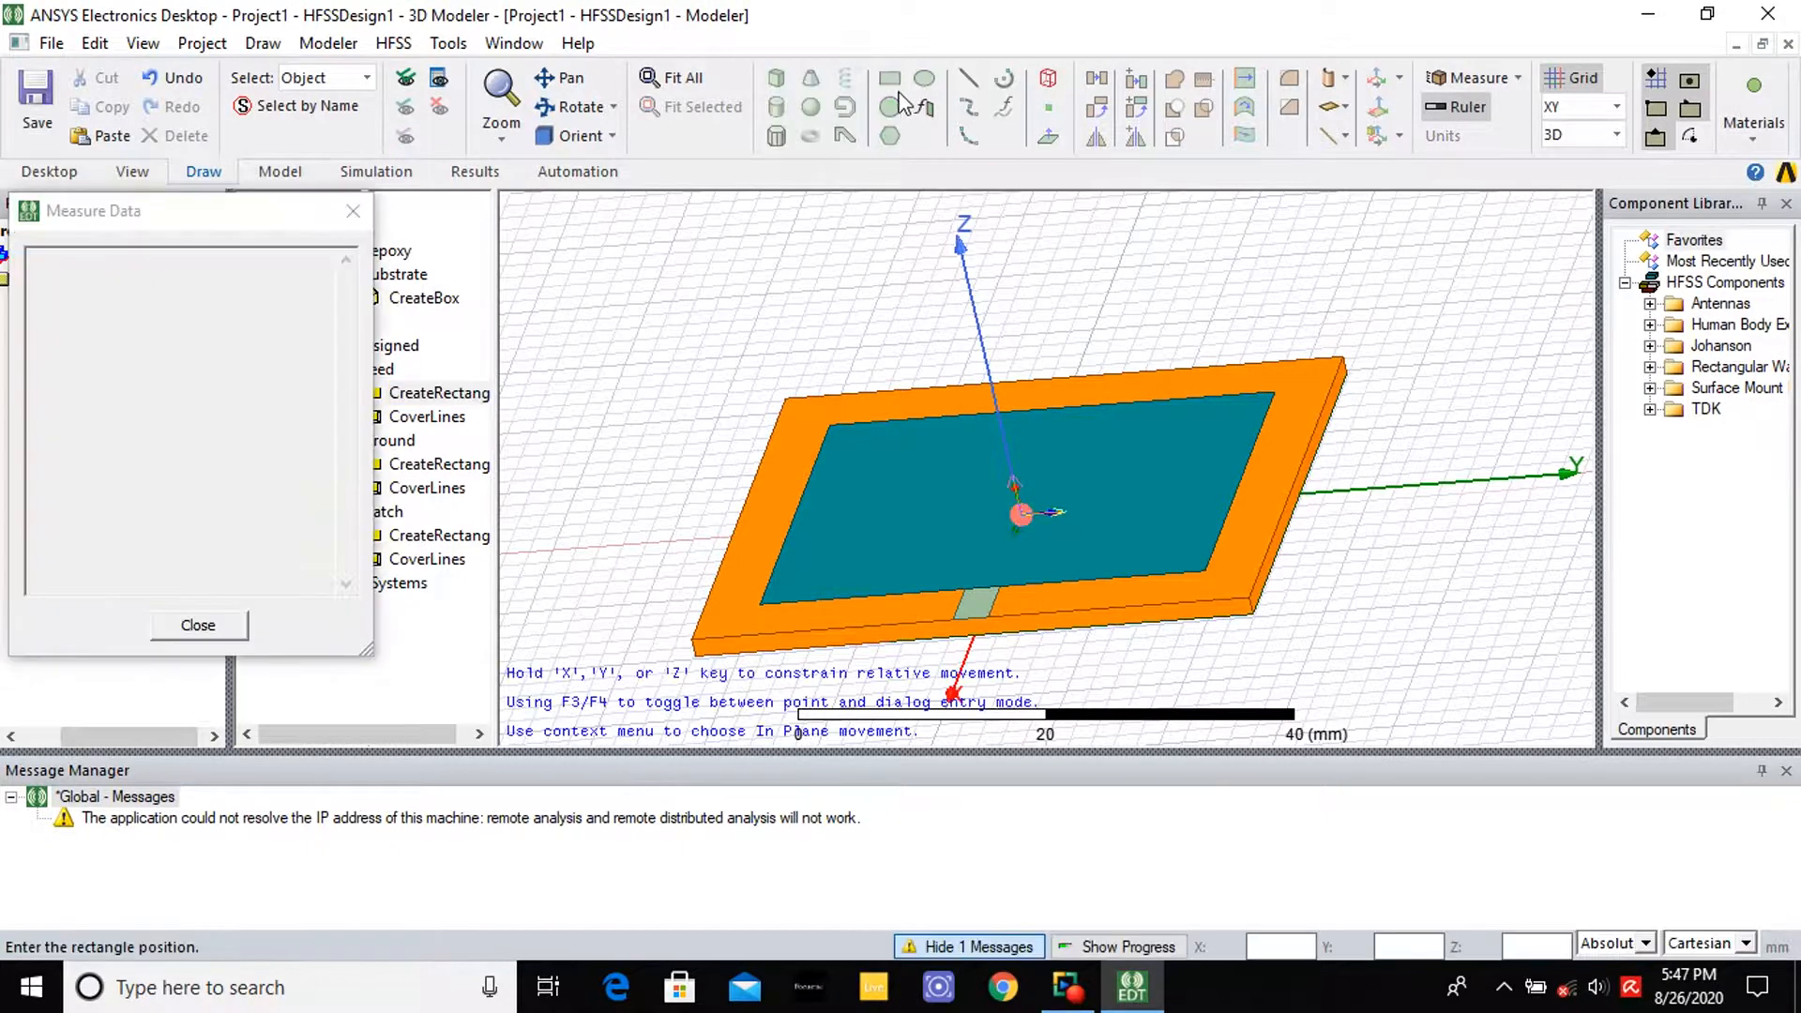
key("Escape")
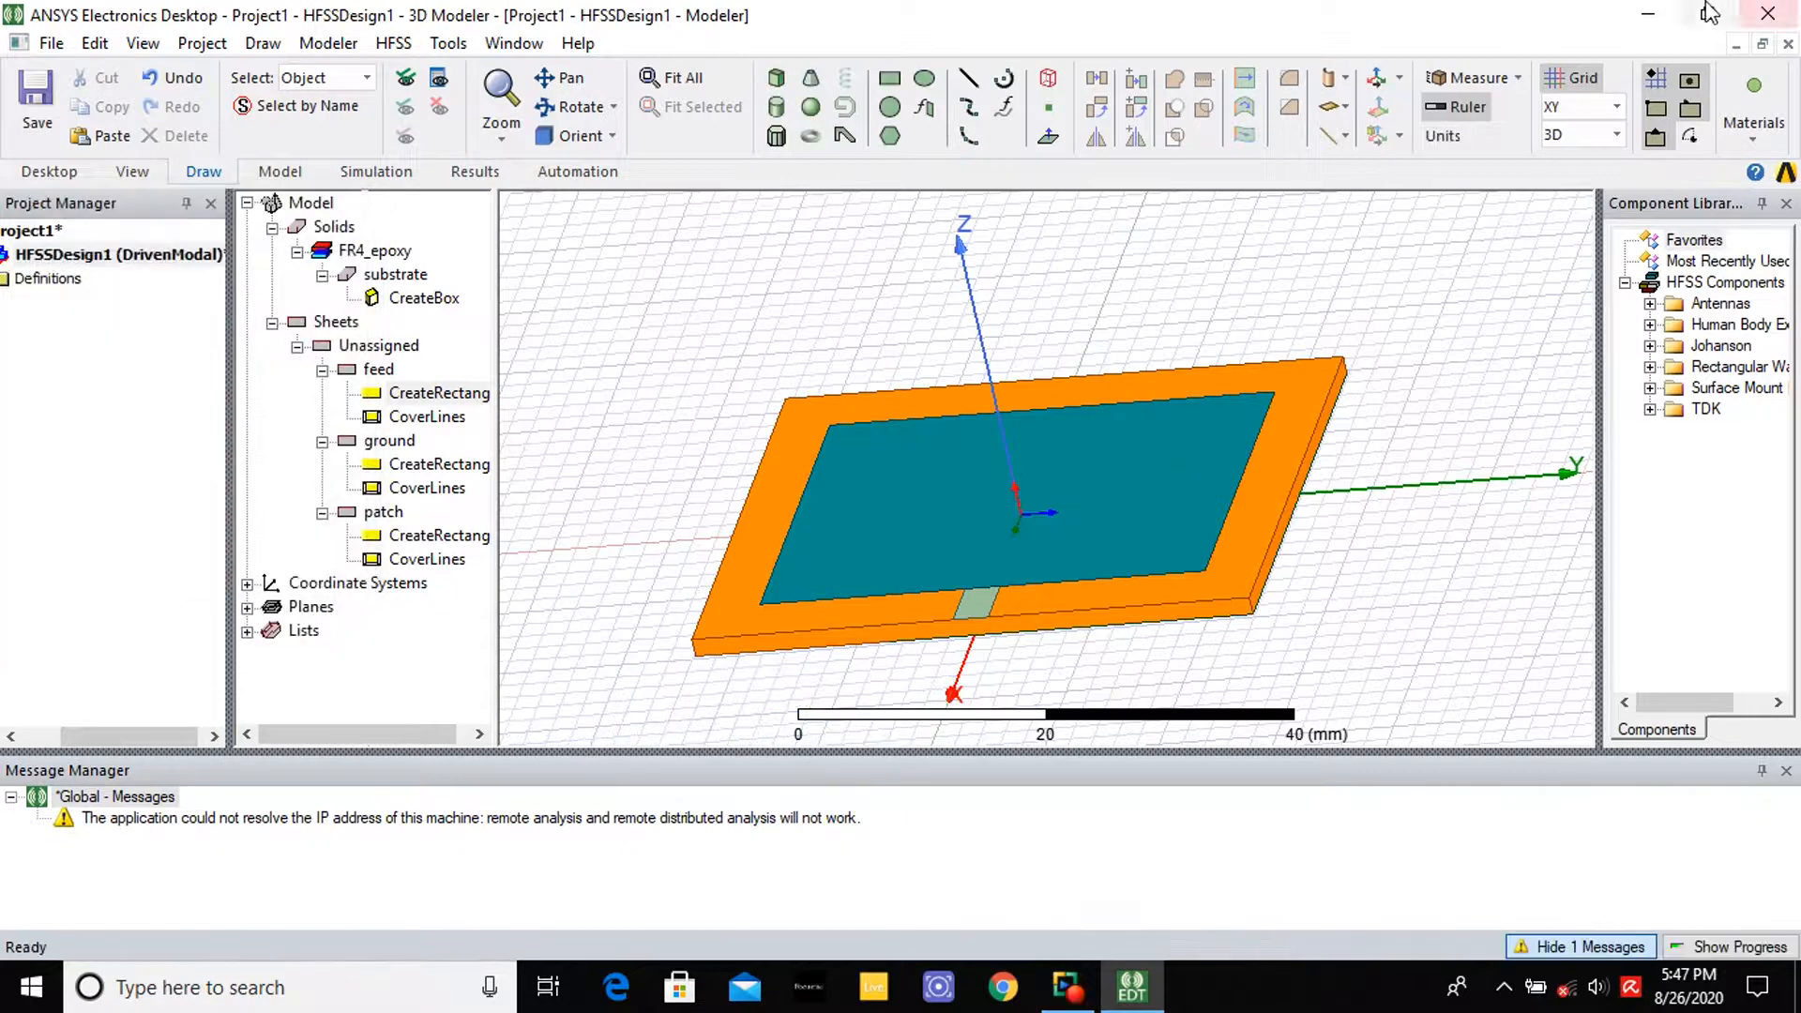
left_click(1574, 110)
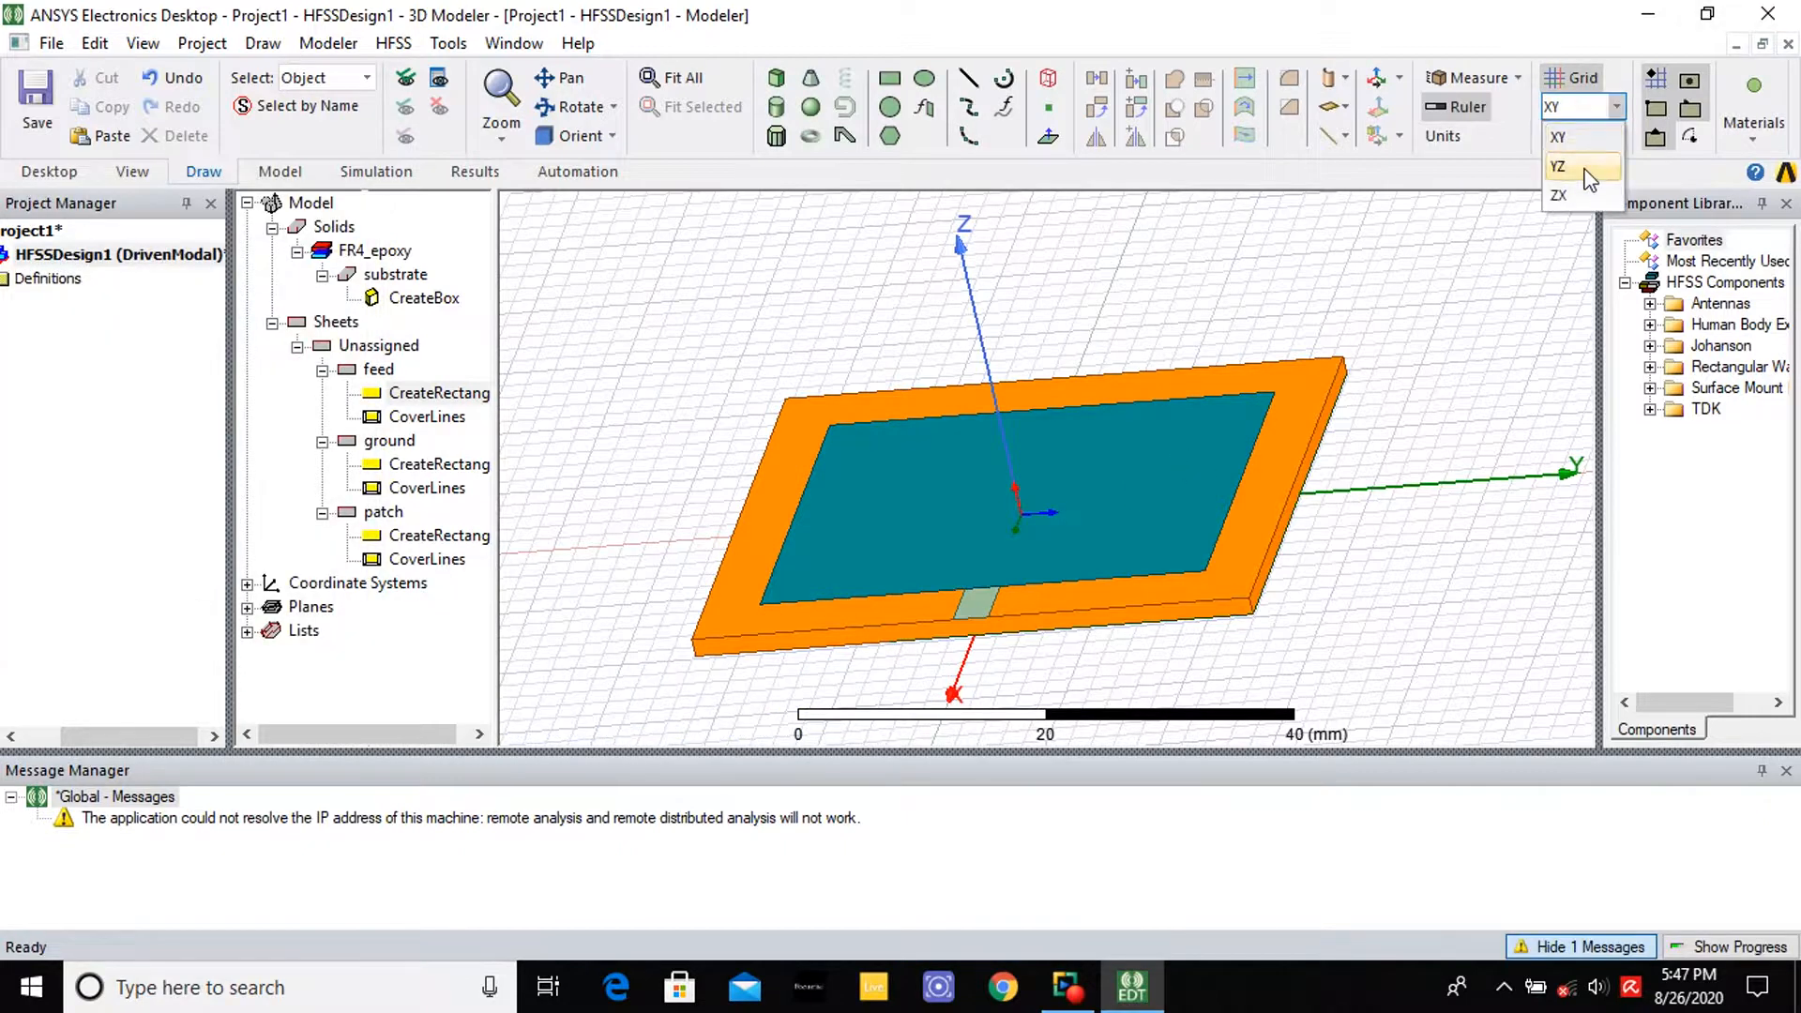
left_click(1564, 163)
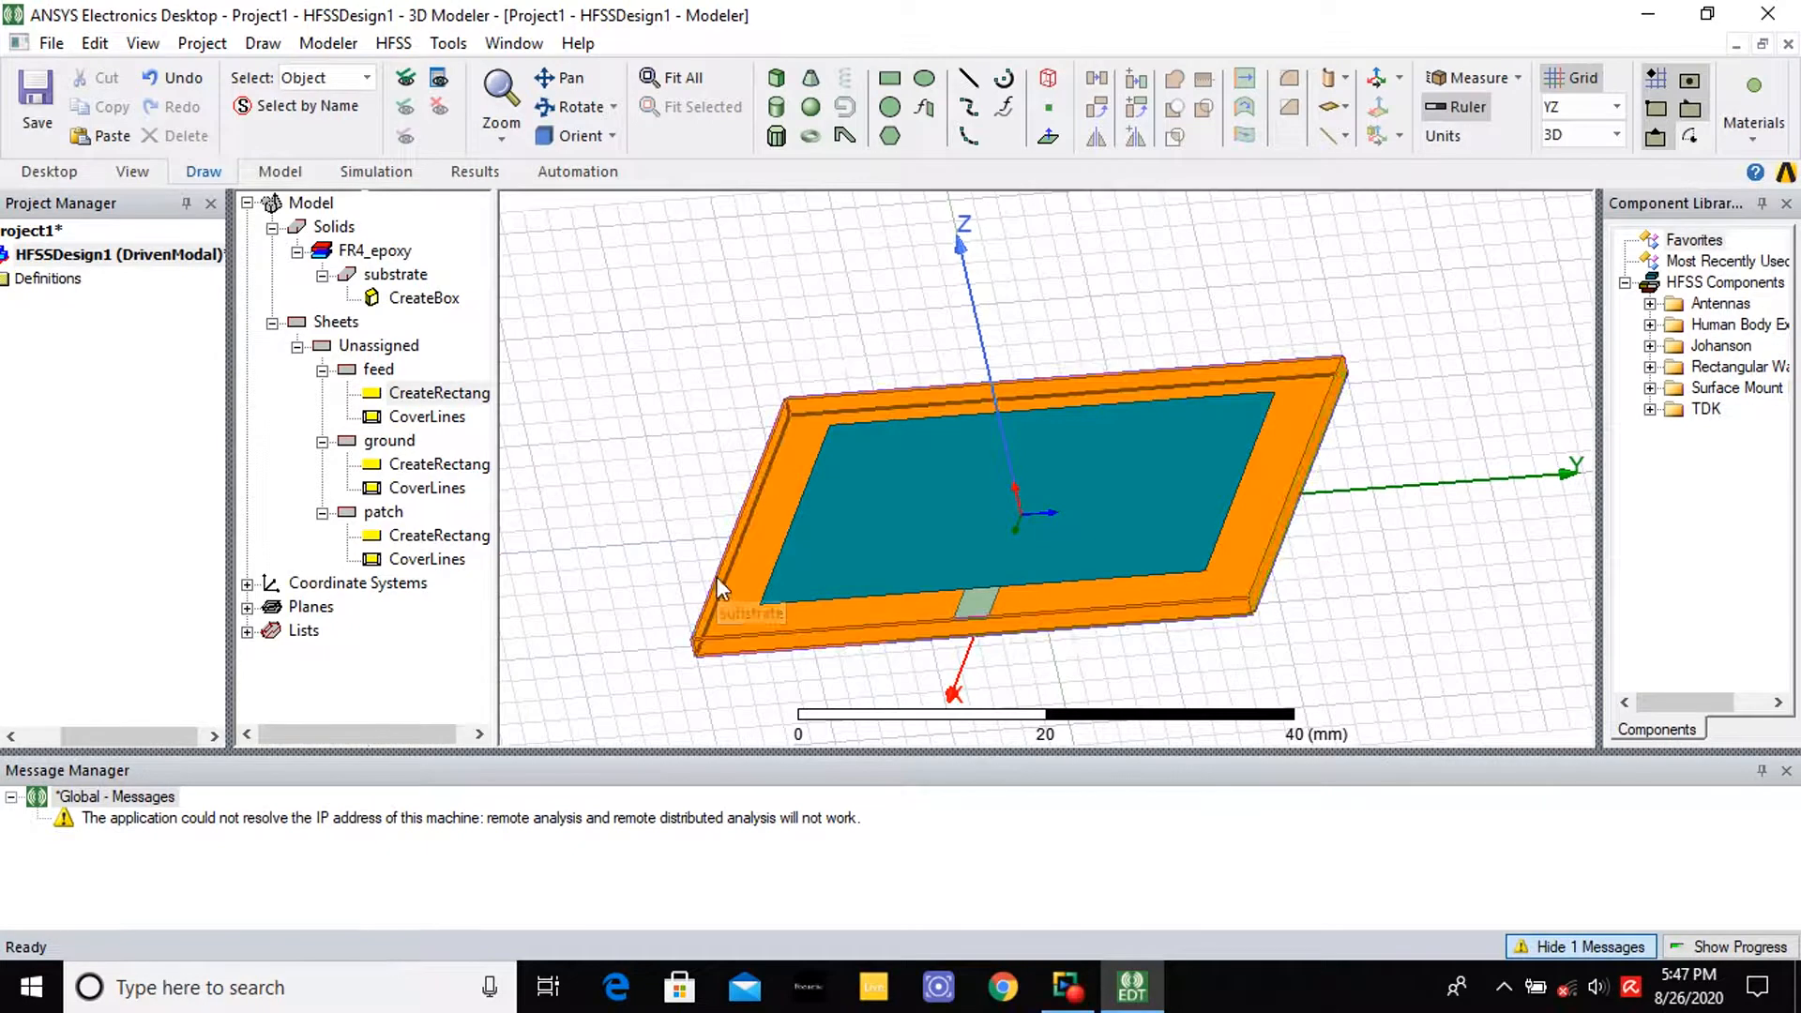
left_click(575, 106)
left_click_drag(859, 695, 825, 561)
left_click_drag(905, 647, 1117, 592)
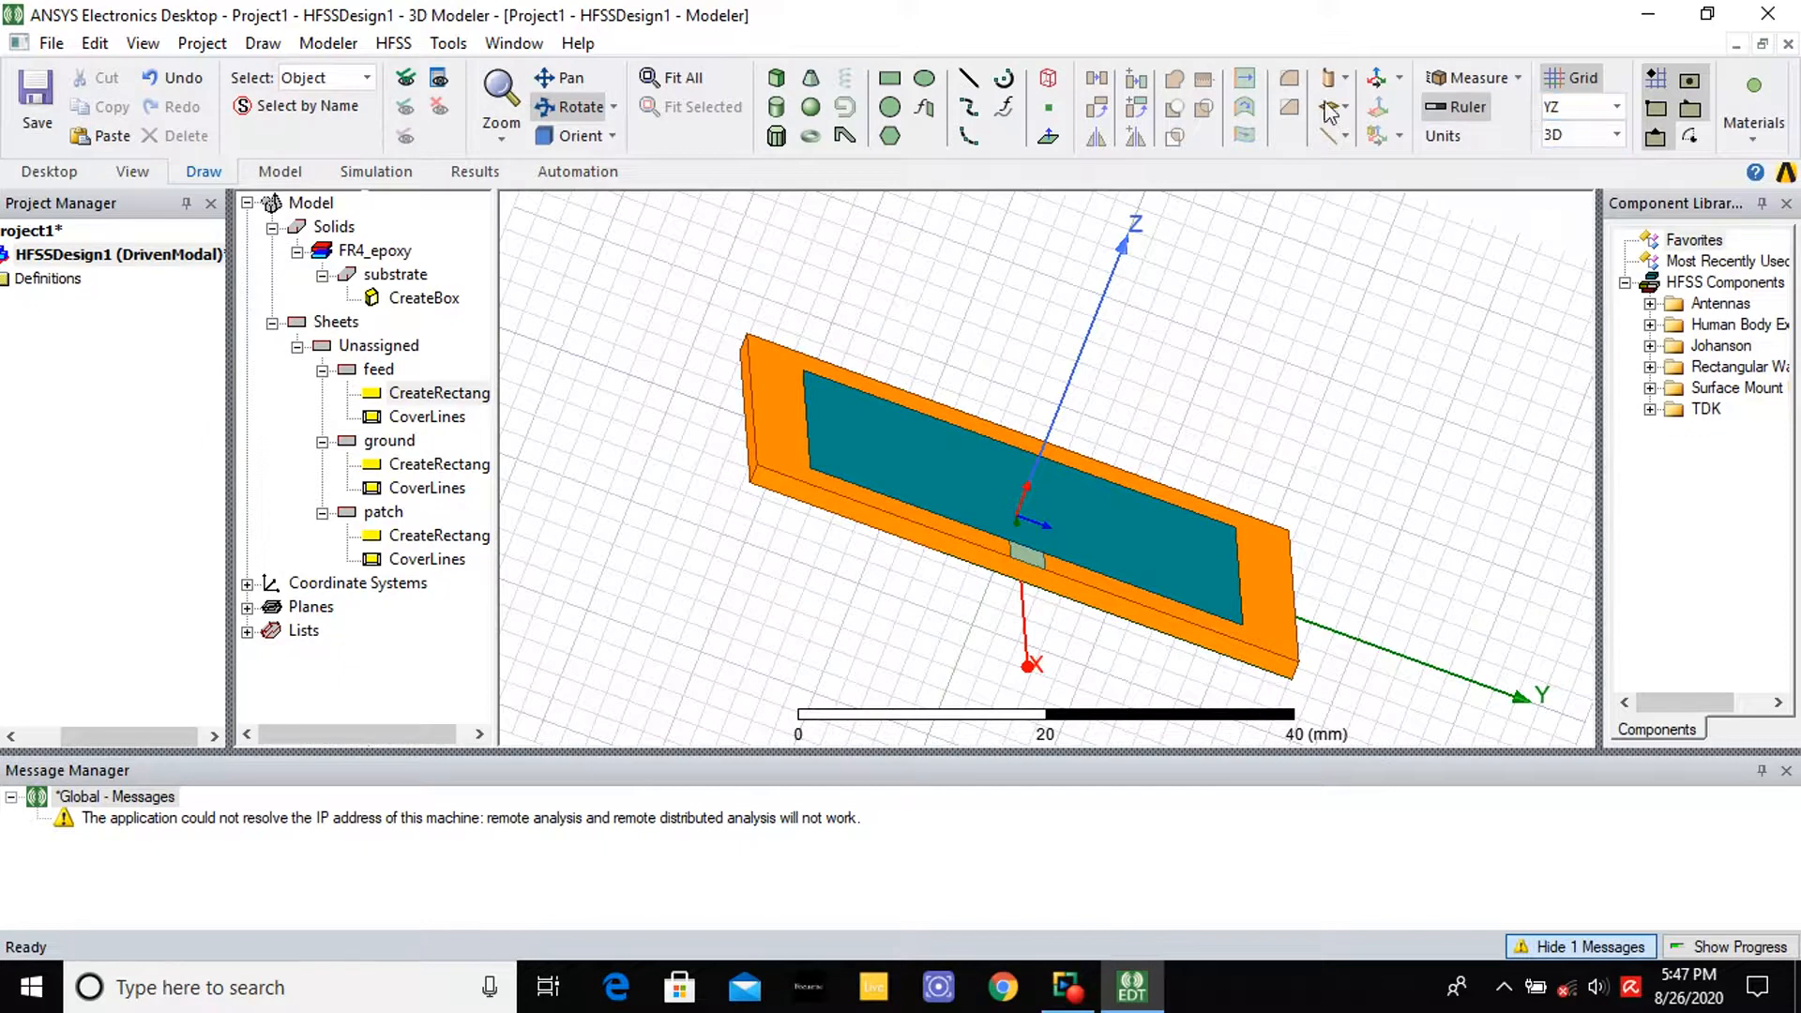
left_click(886, 82)
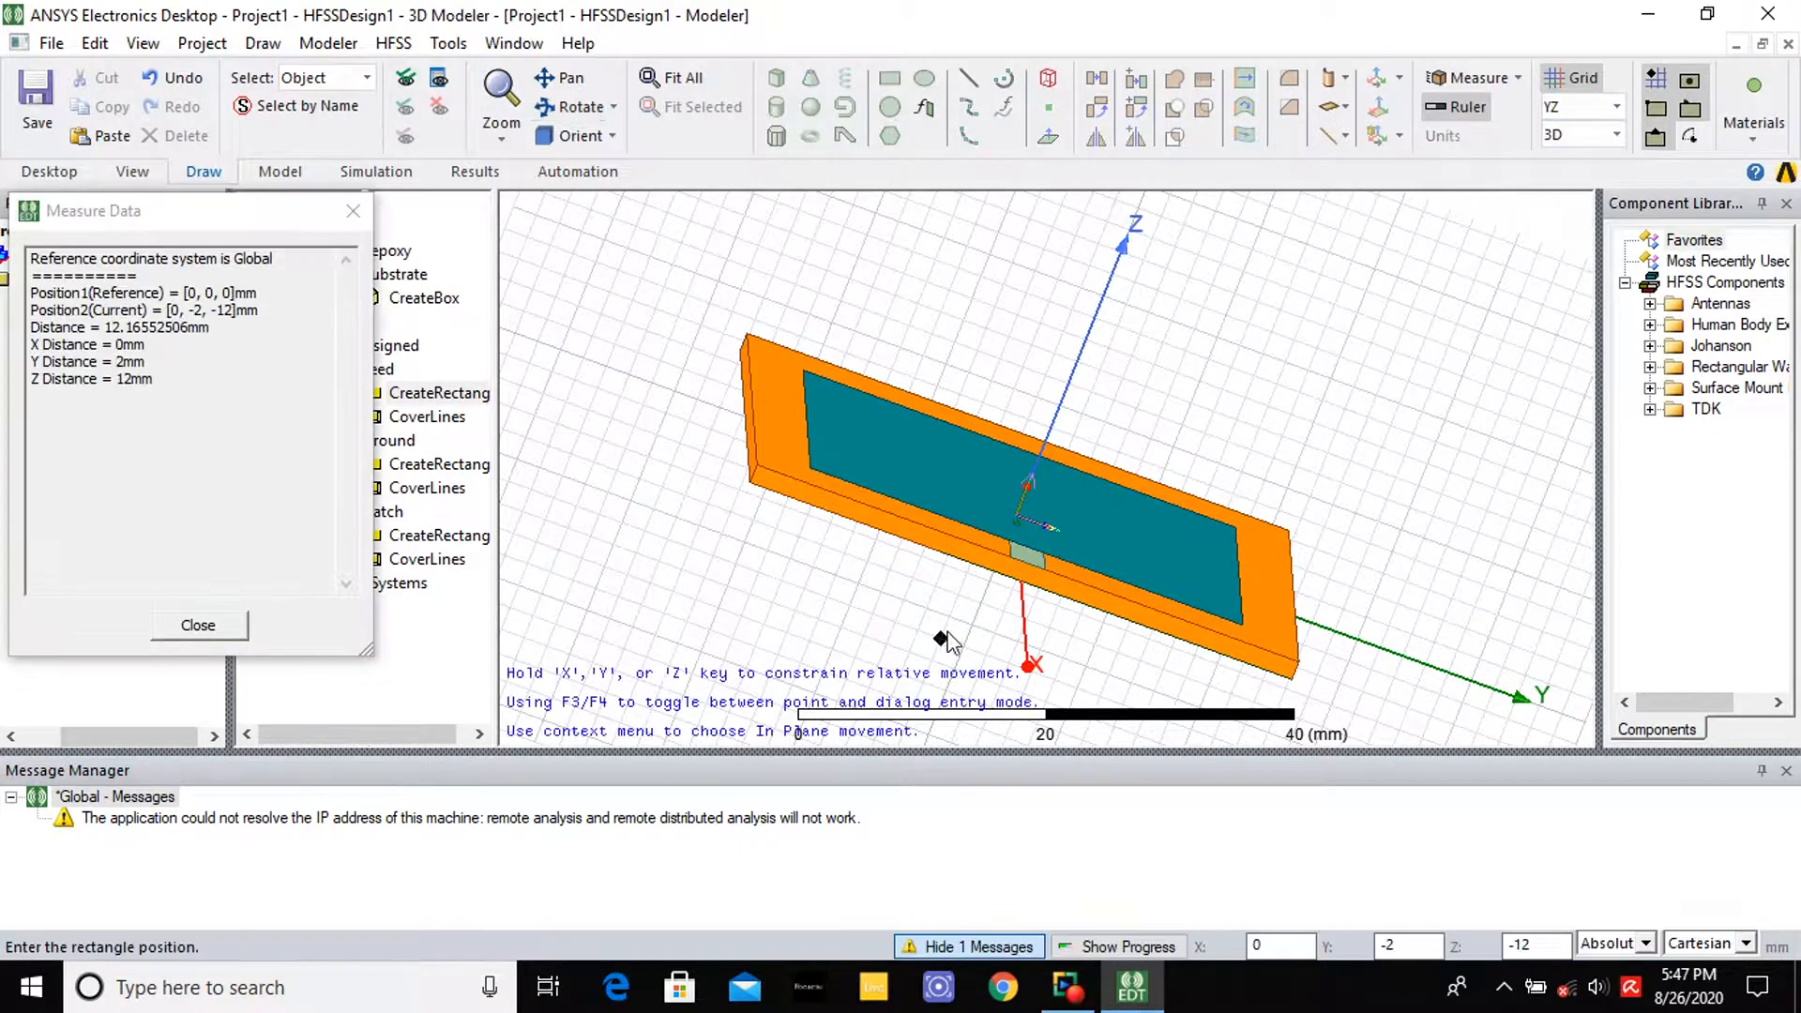
left_click(1009, 577)
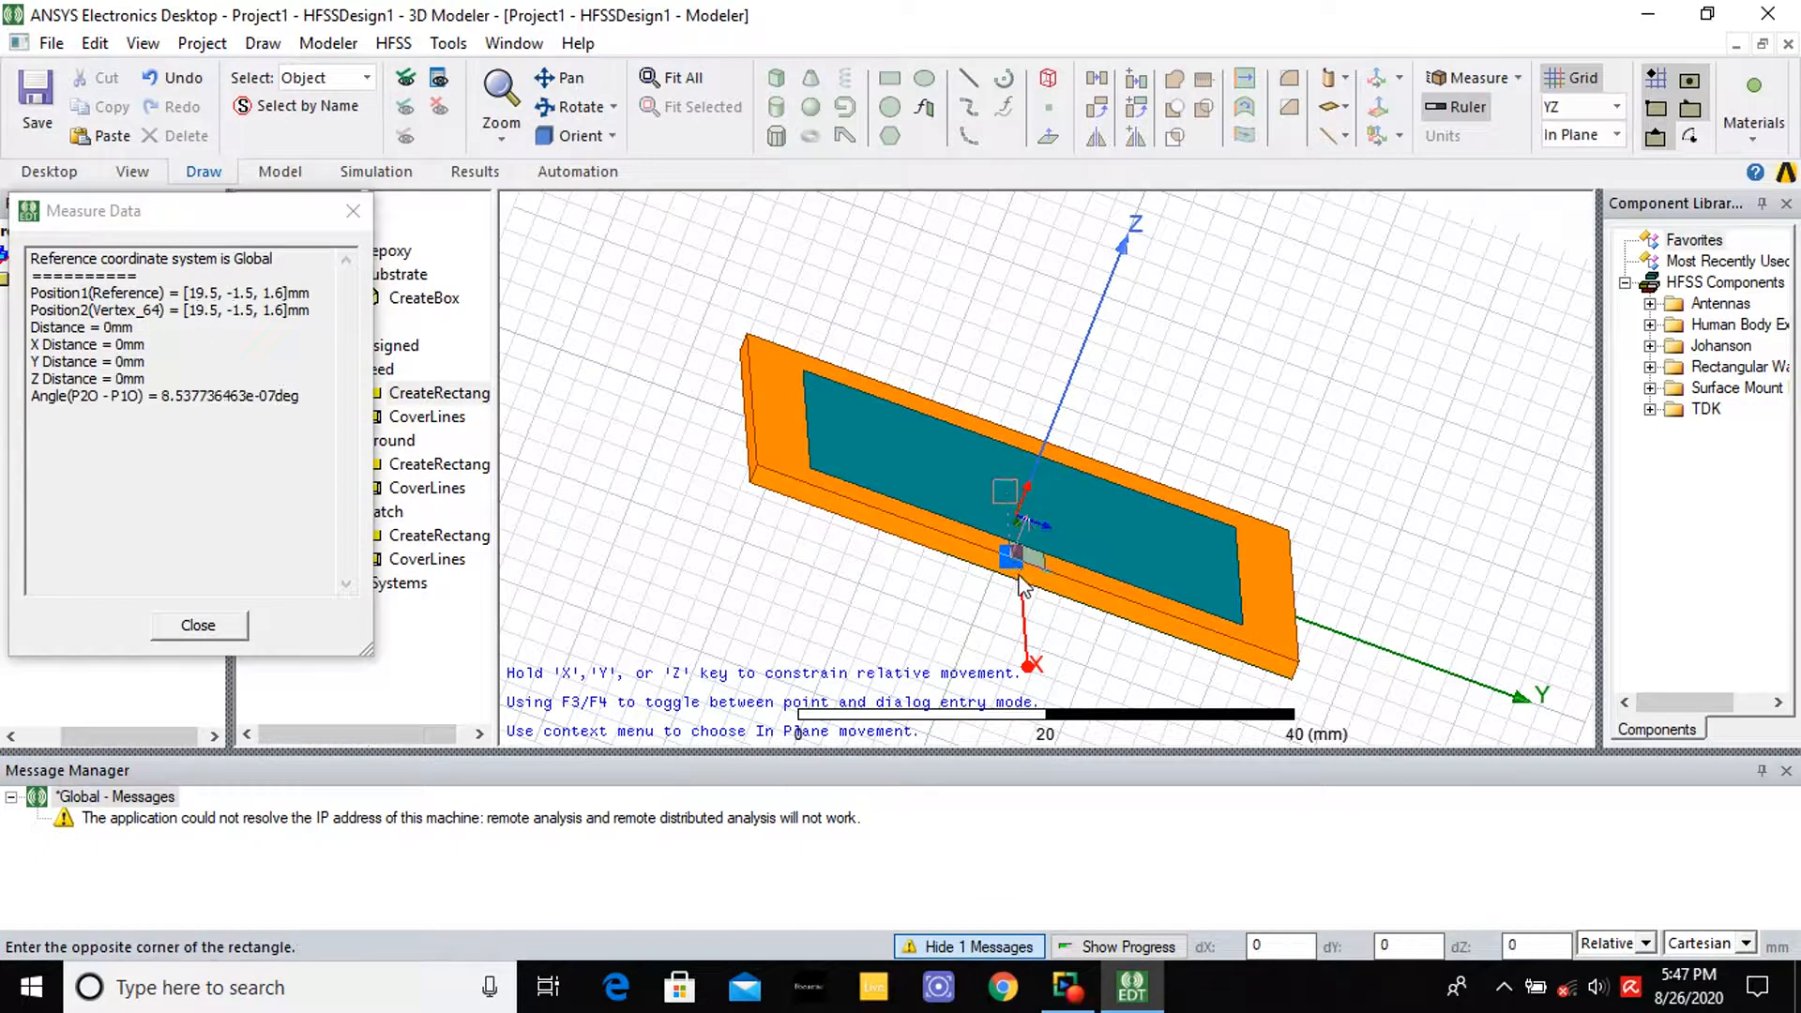
left_click(1041, 598)
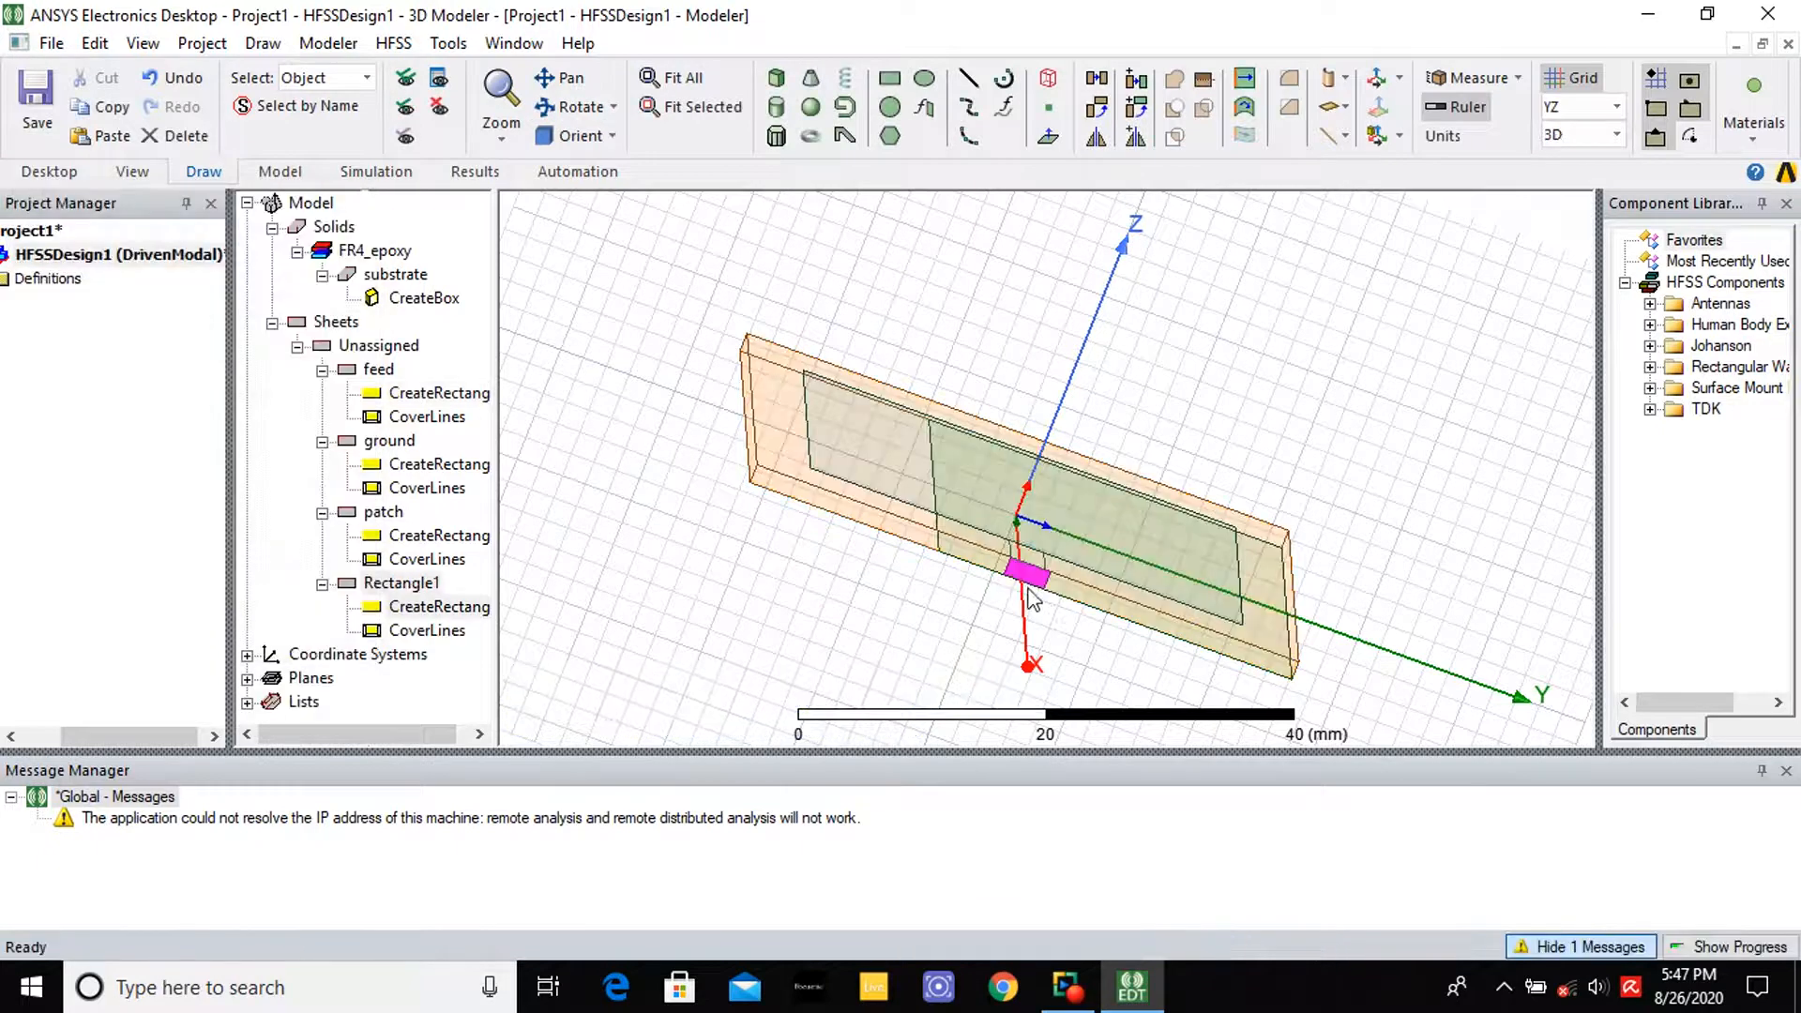
Rename the vertical rectangle at the feed's outer end as port
double_click(402, 583)
left_click(715, 349)
type("port")
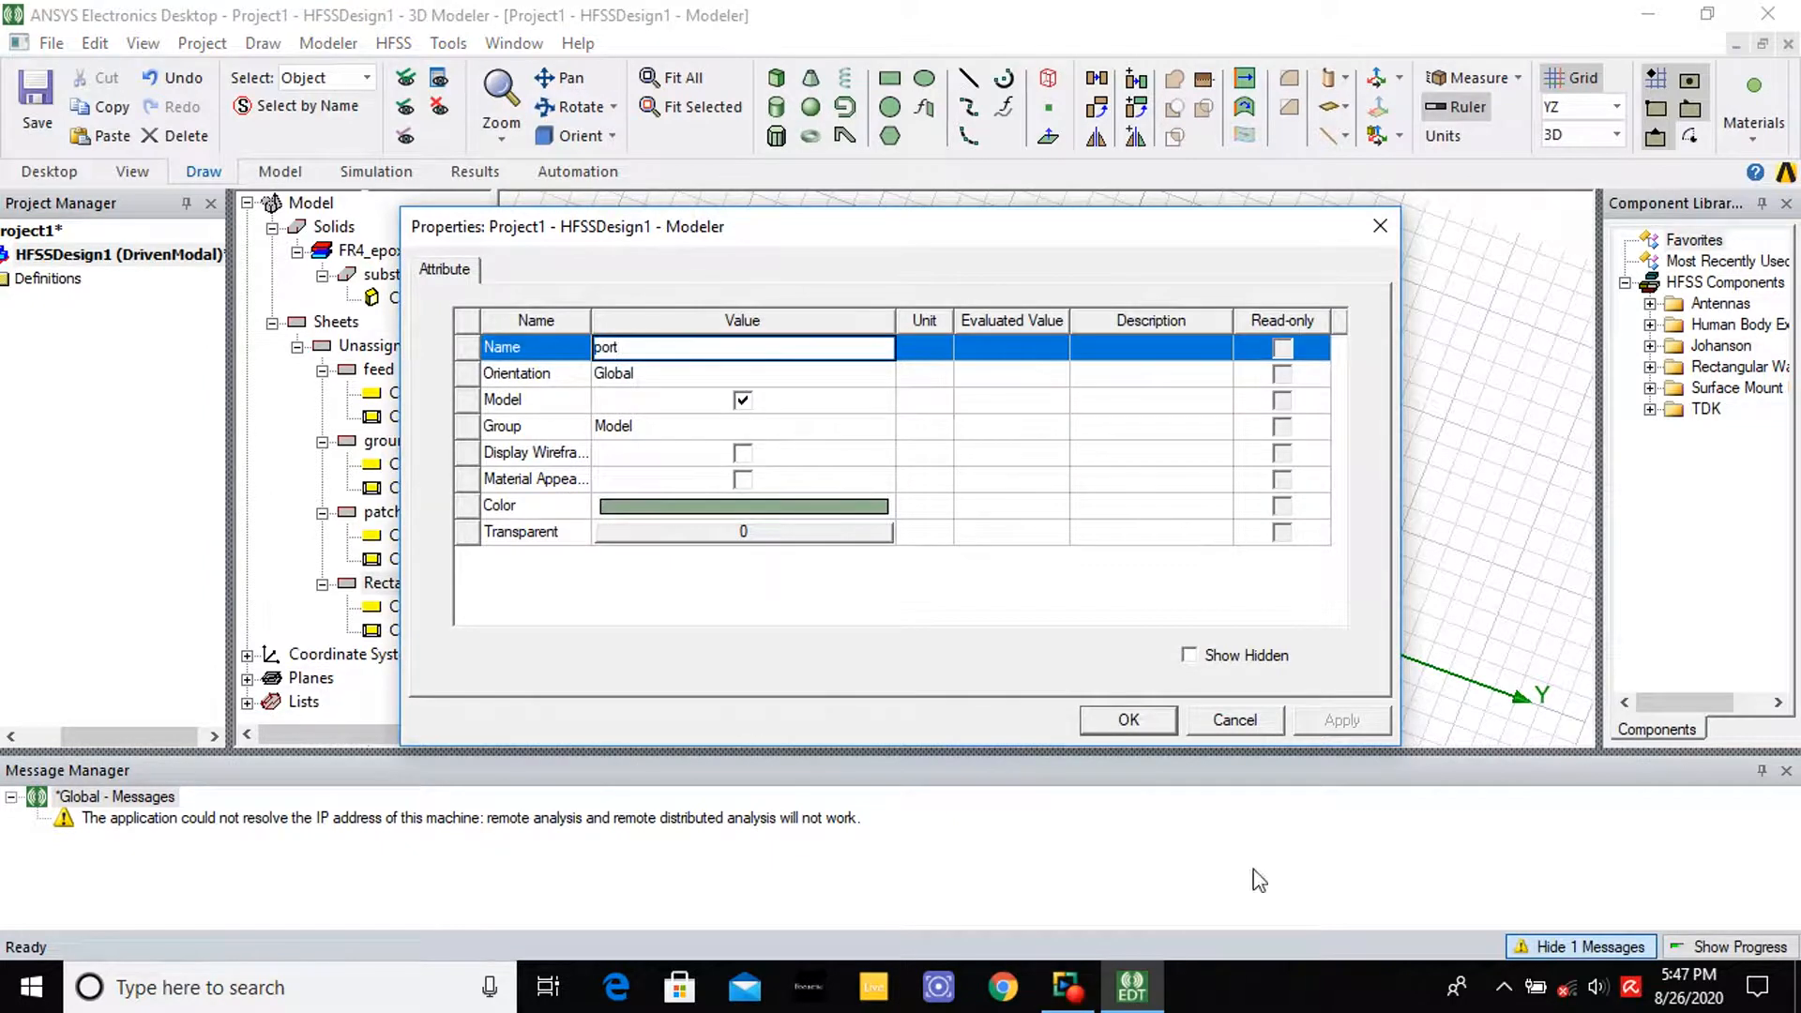
left_click(1119, 724)
Set the port rectangle's Y size to 3 mm
double_click(427, 607)
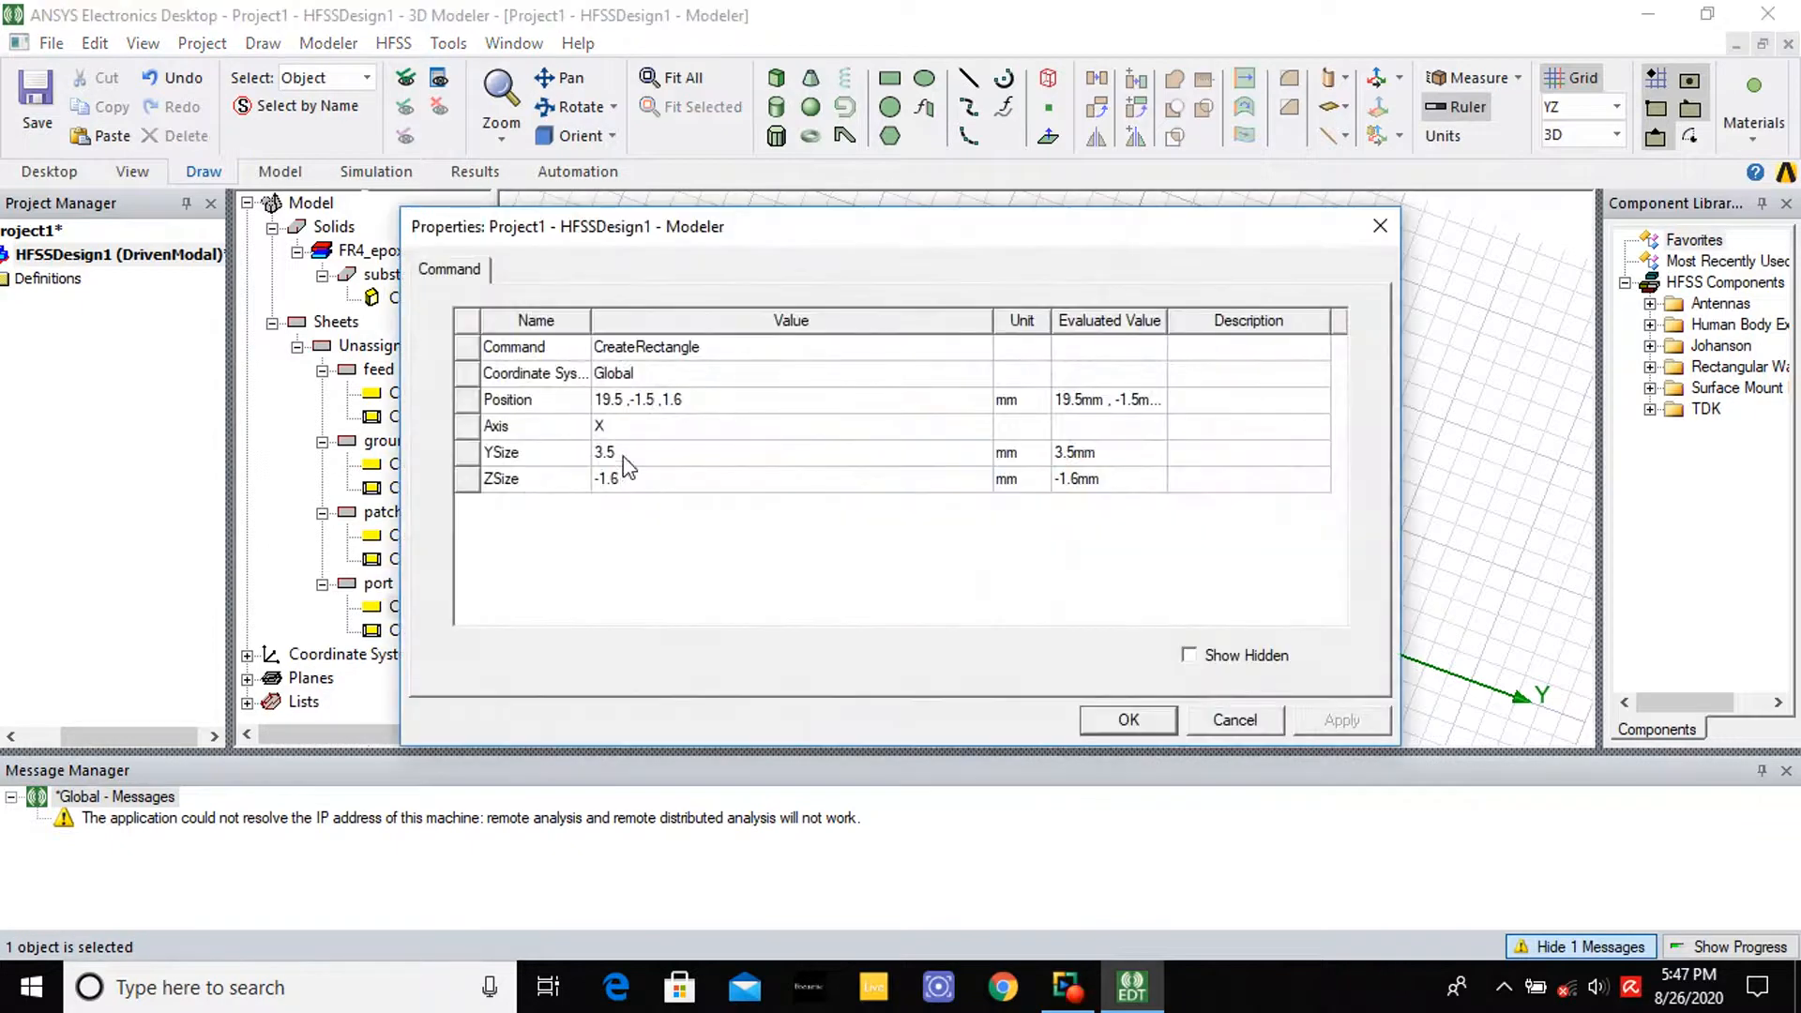
left_click(616, 451)
type("3")
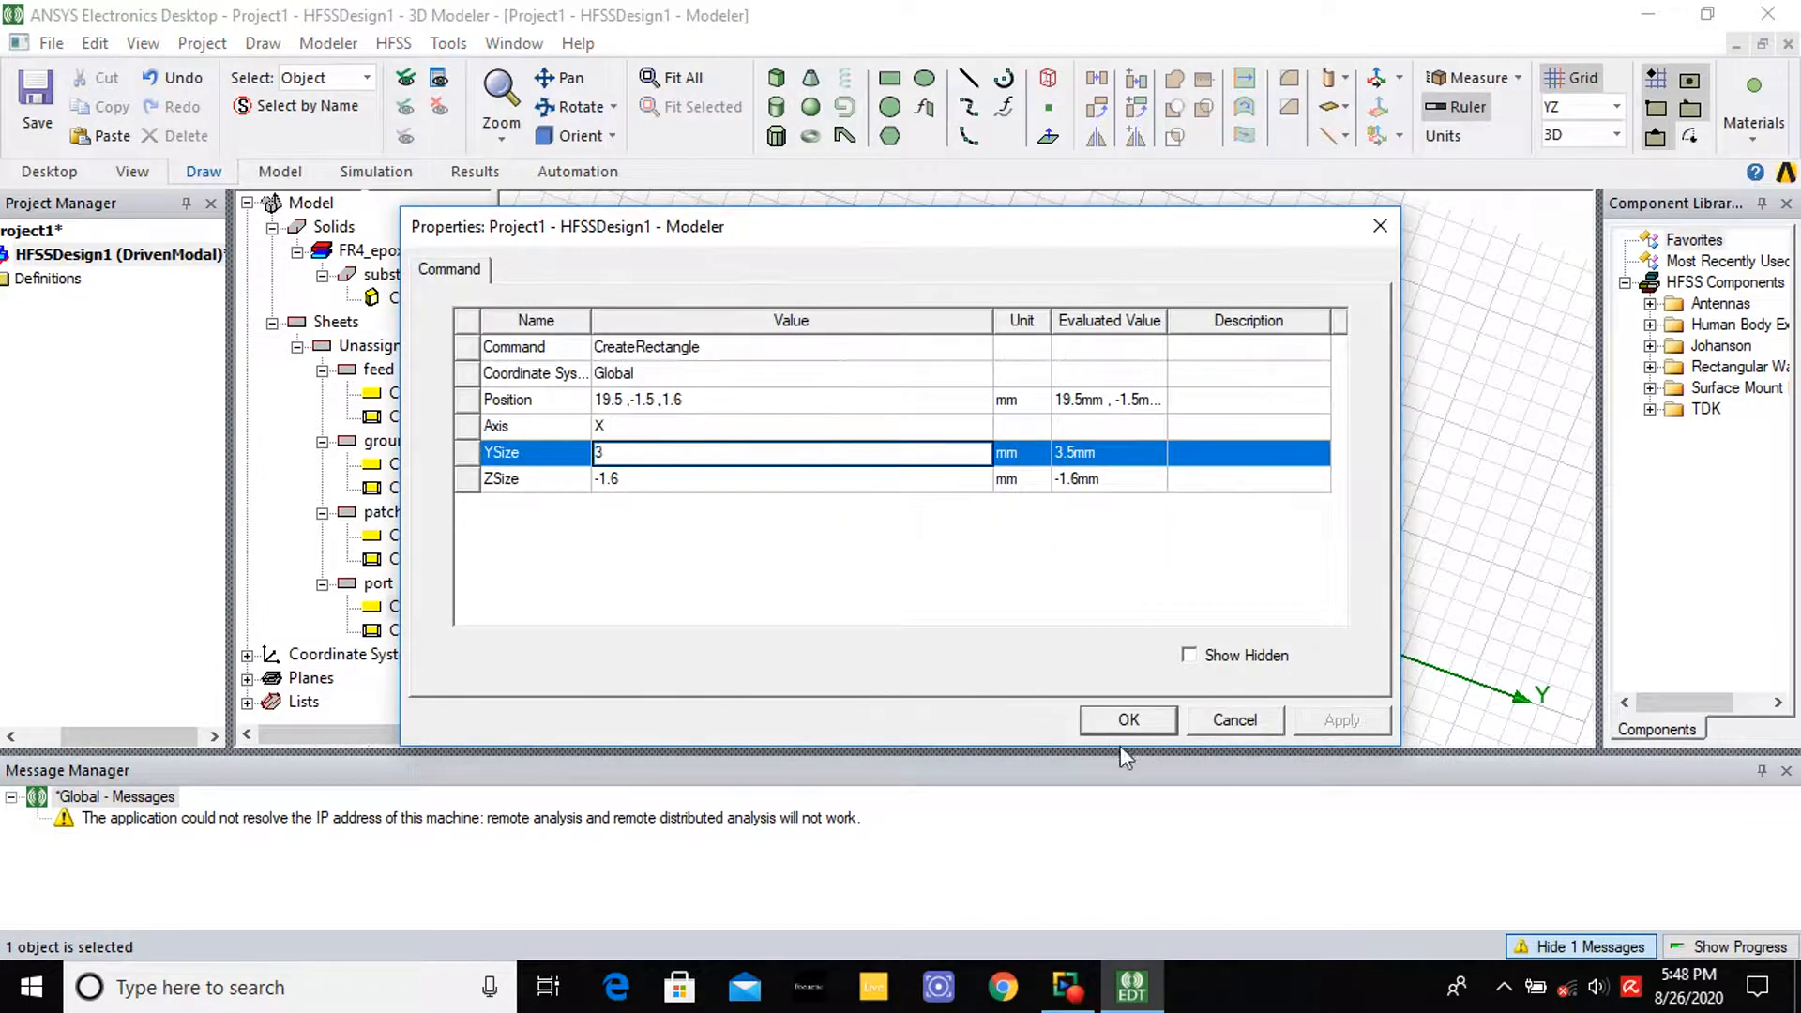
left_click(1121, 720)
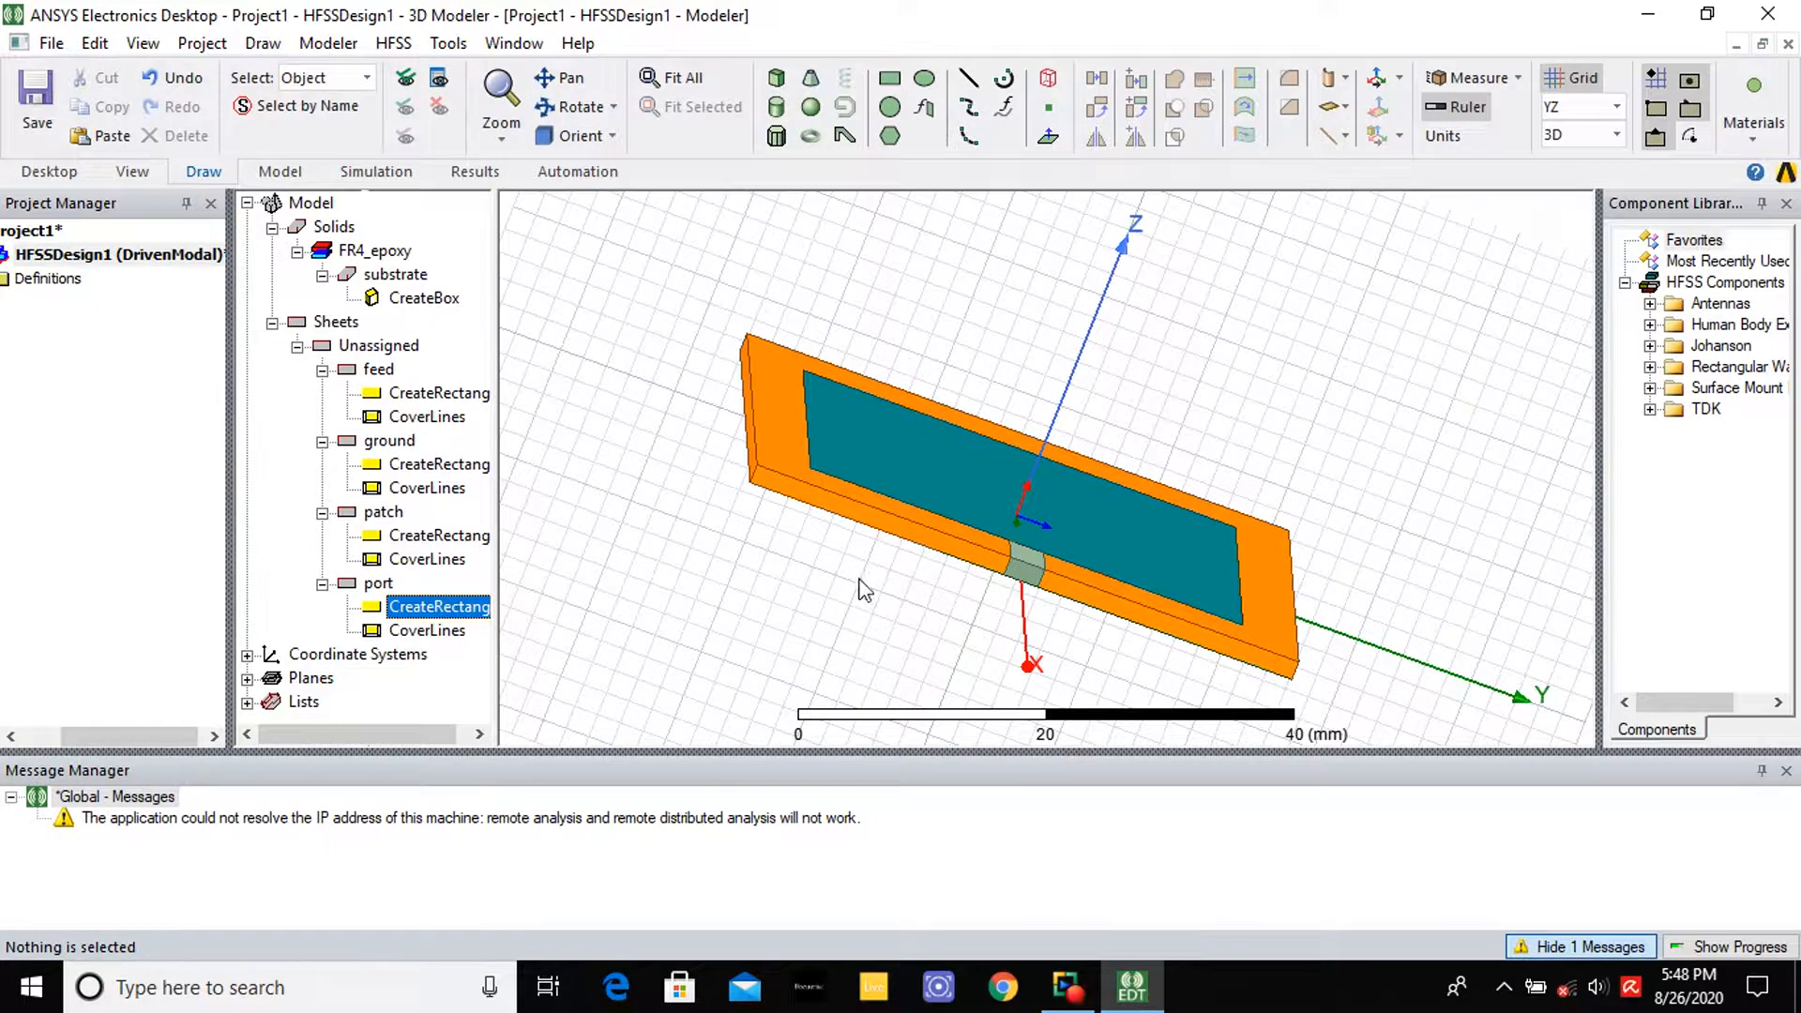
Assign a lumped port excitation to the port sheet, keeping the name 1 and the 50 ohm full port impedance
left_click(1035, 584)
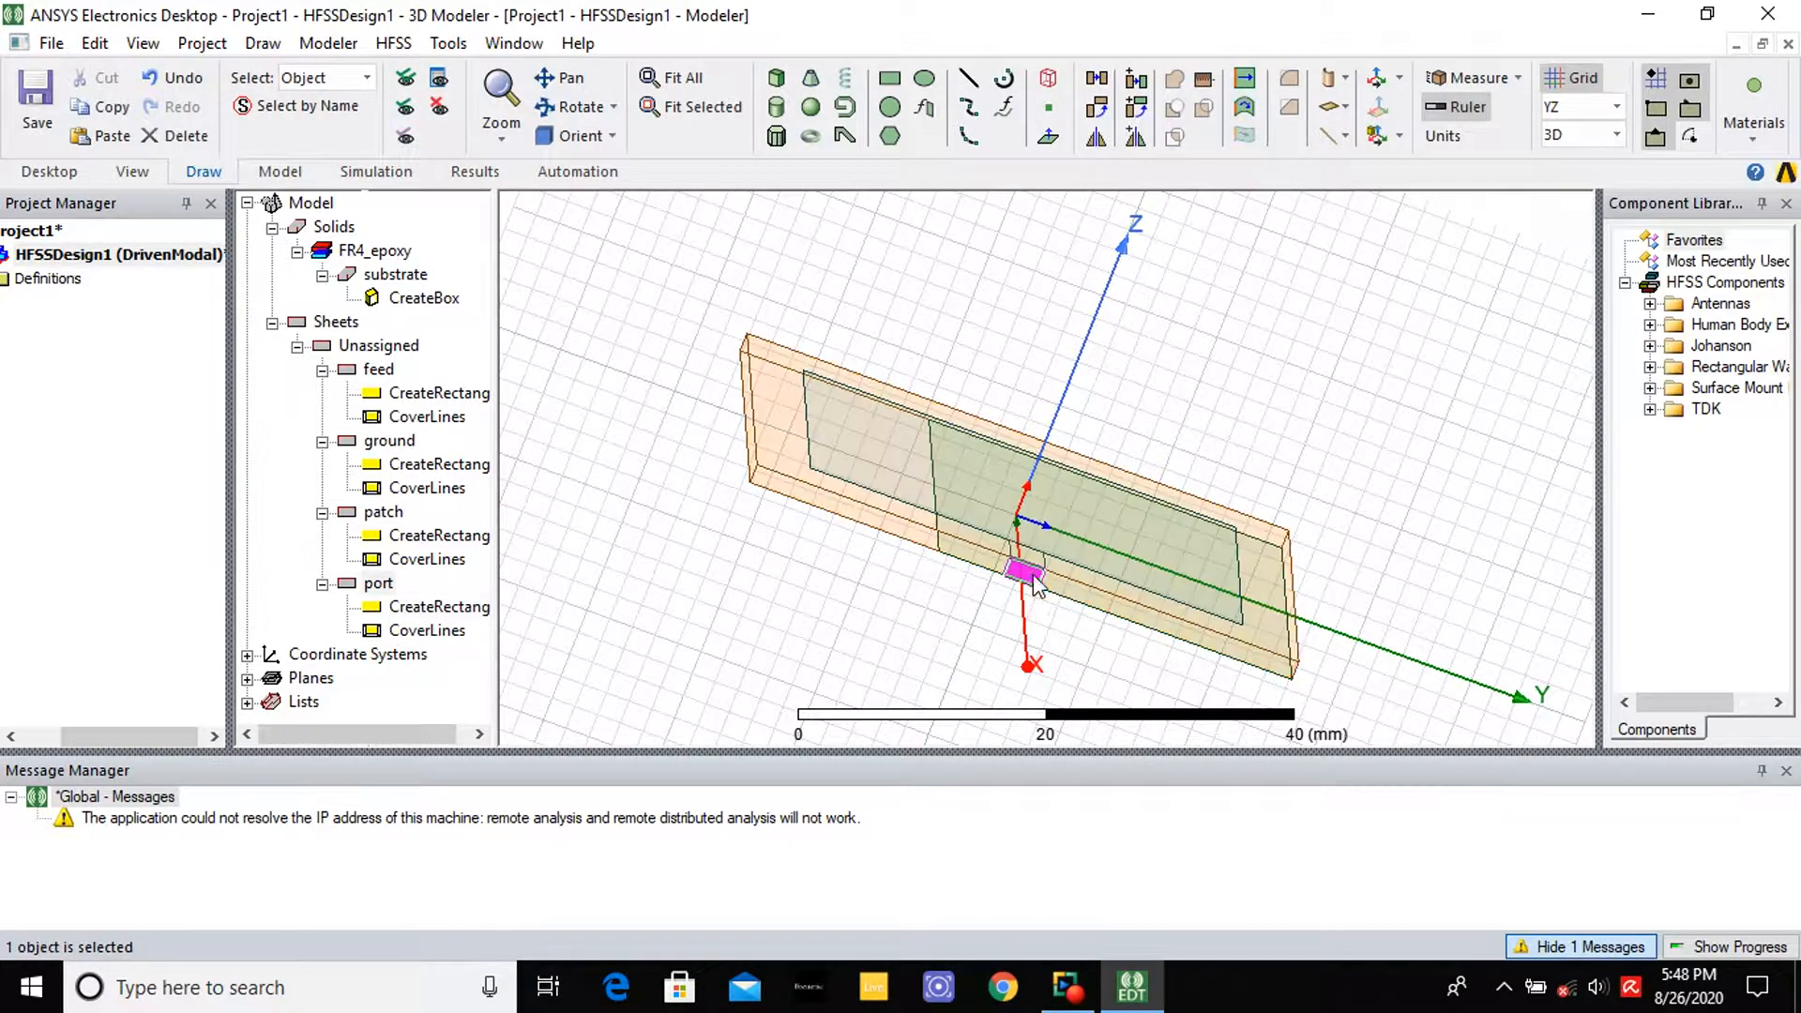
right_click(1034, 583)
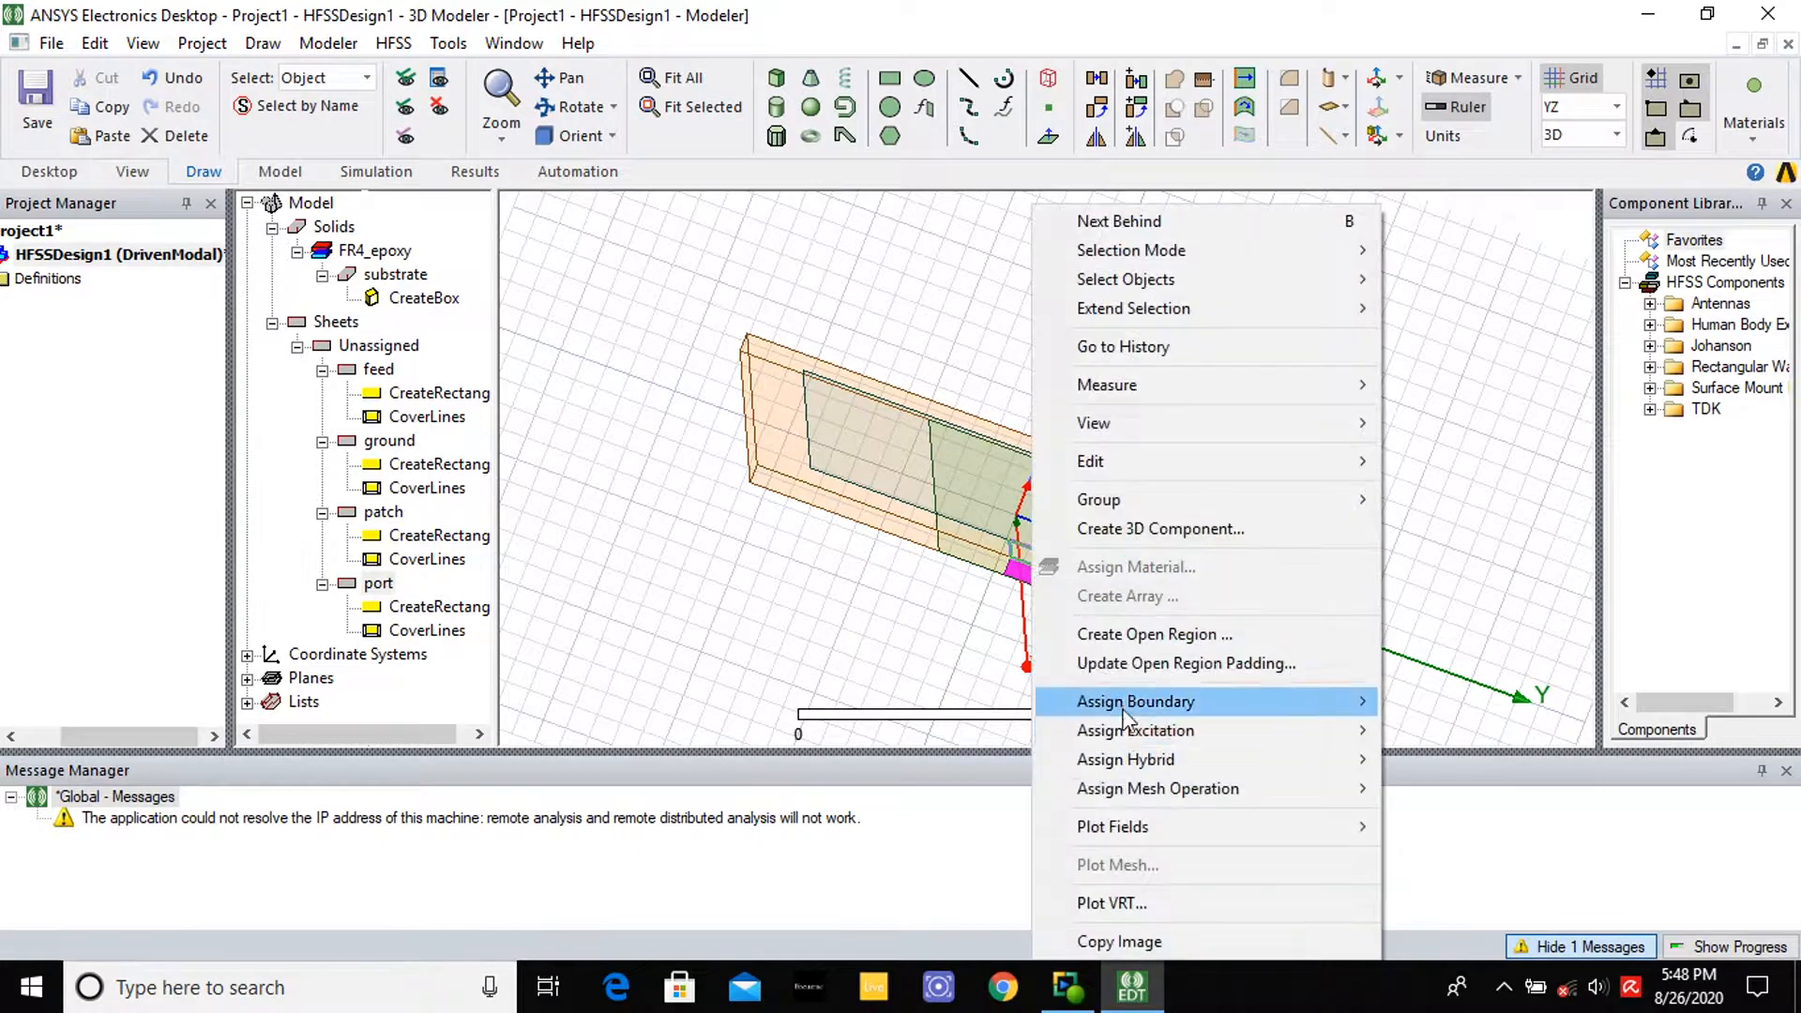
mouse_move(1146, 733)
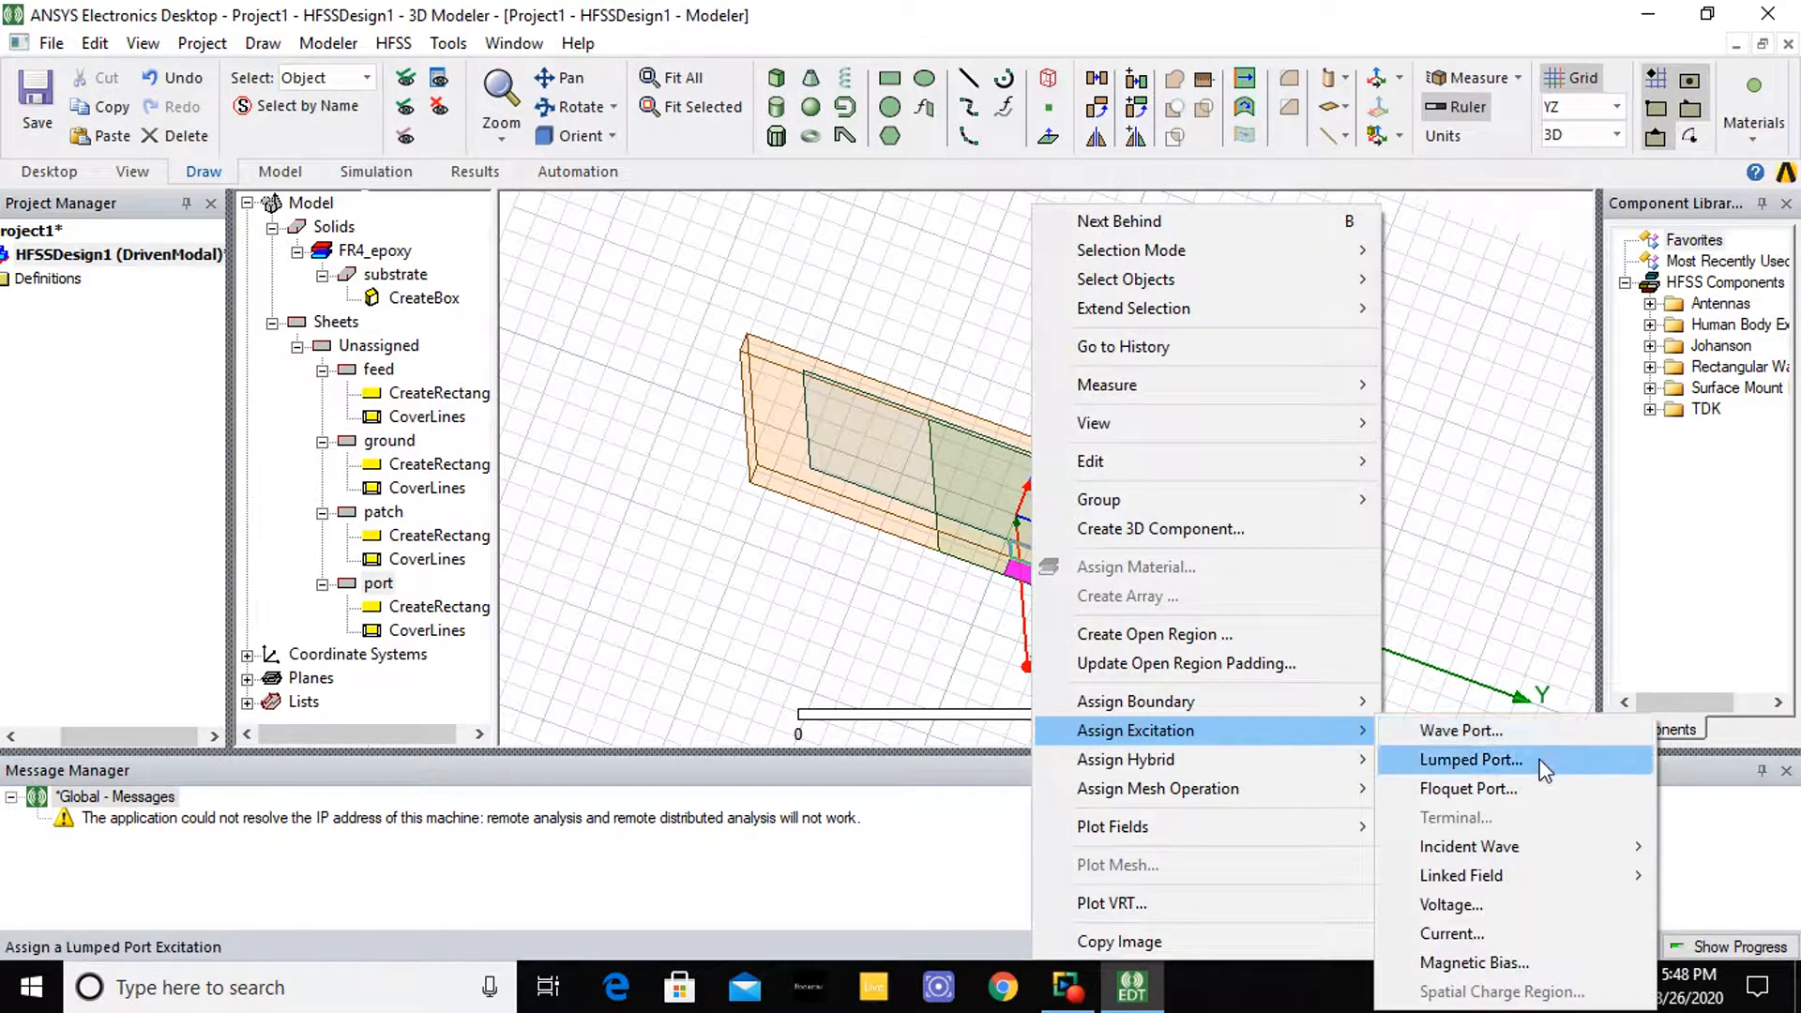
left_click(1489, 759)
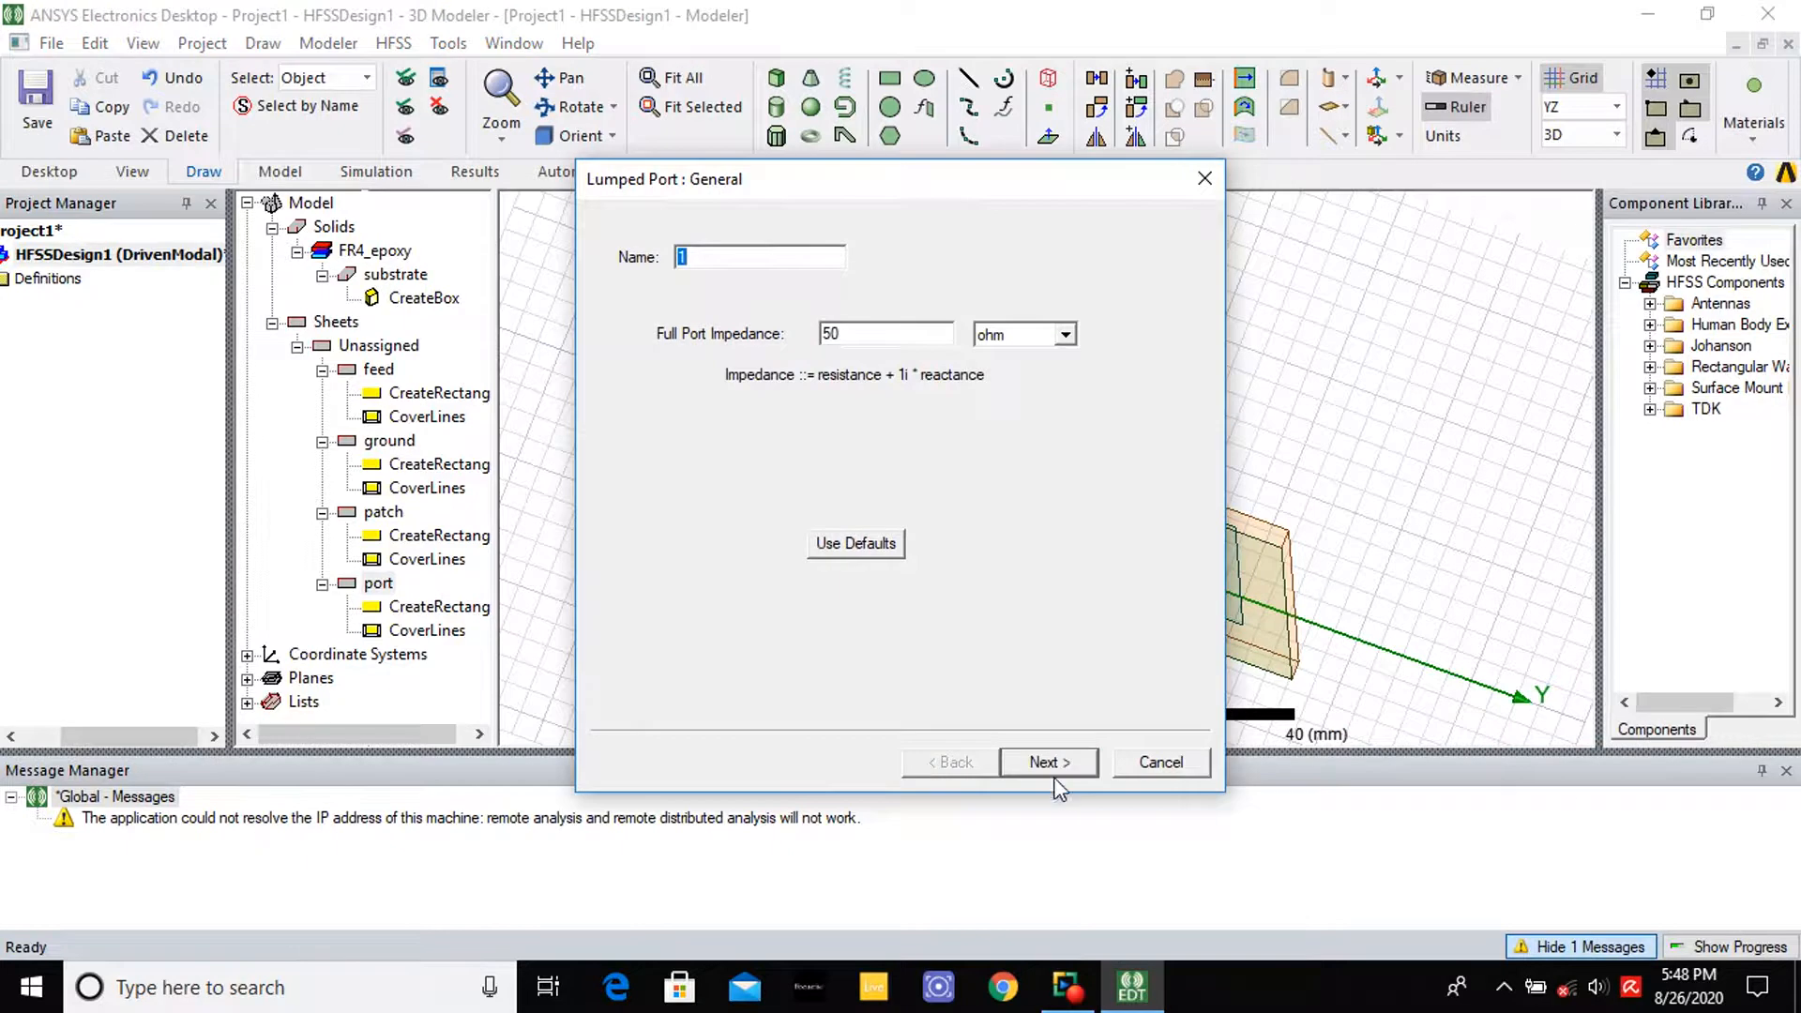
left_click(1053, 767)
Define a new integration line from the midpoint of the port's lower edge up to its upper edge, and finish the lumped port with its default post-processing
left_click(751, 362)
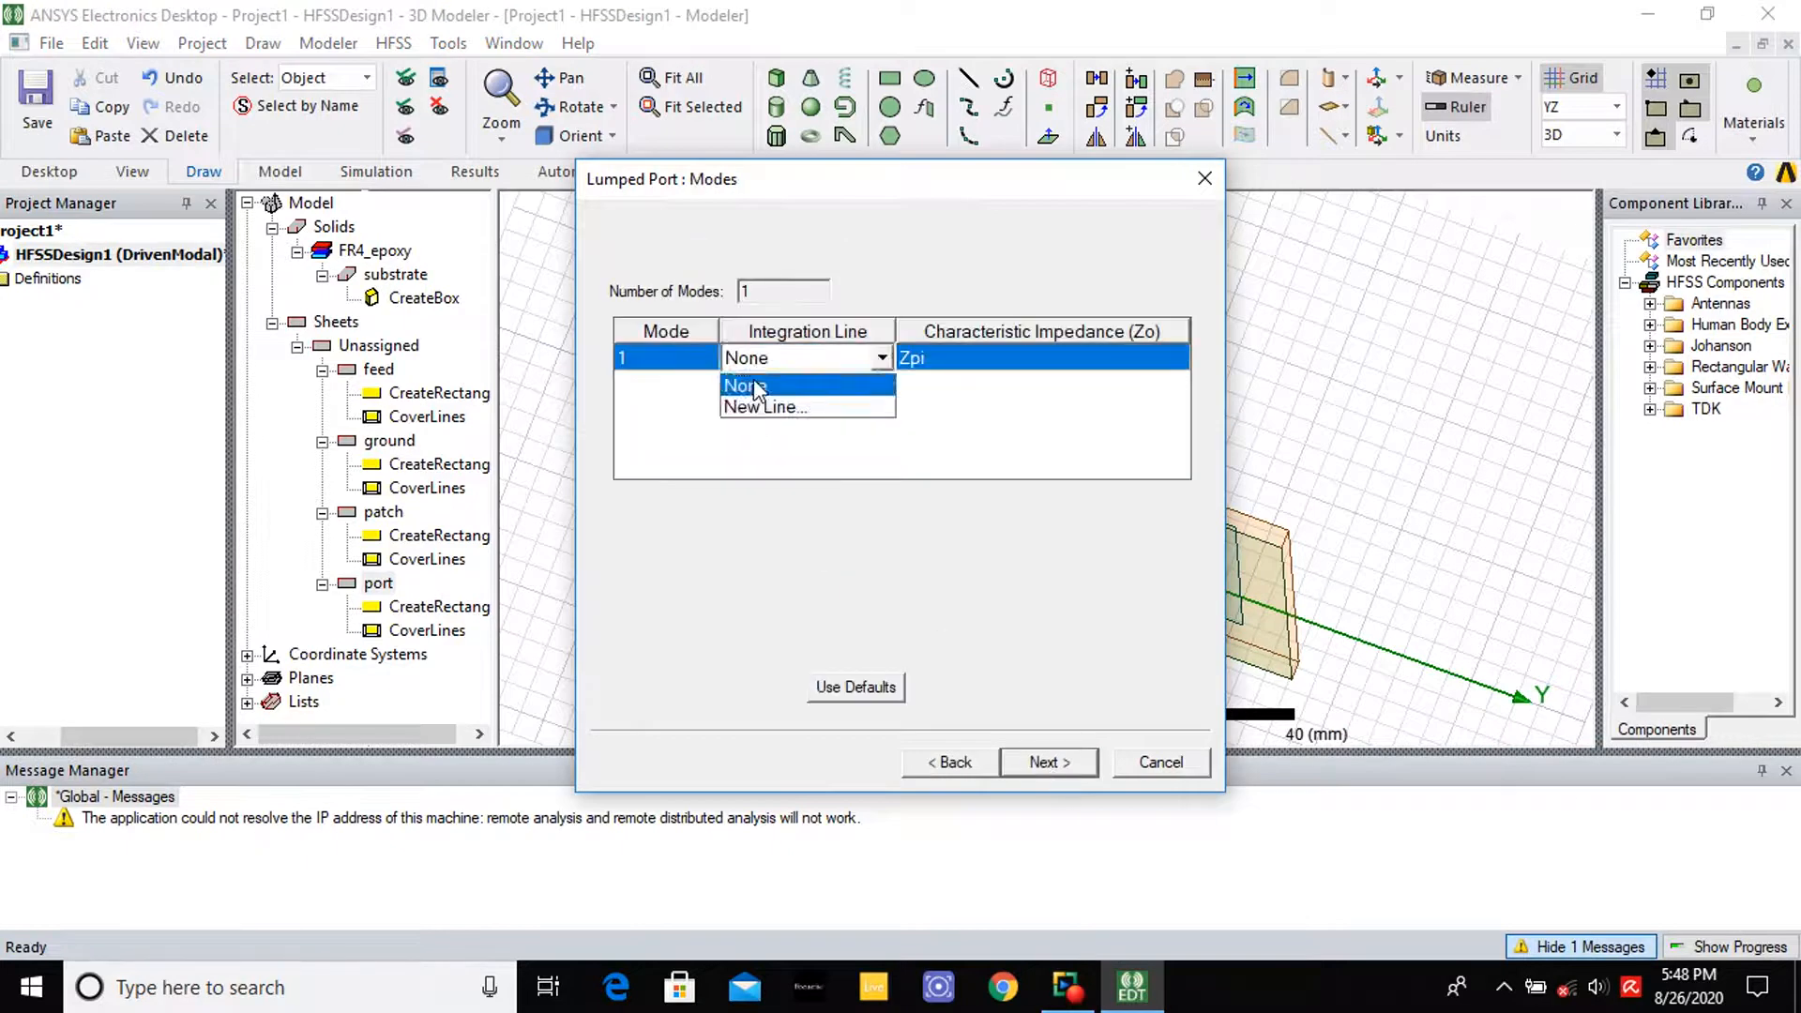
left_click(760, 406)
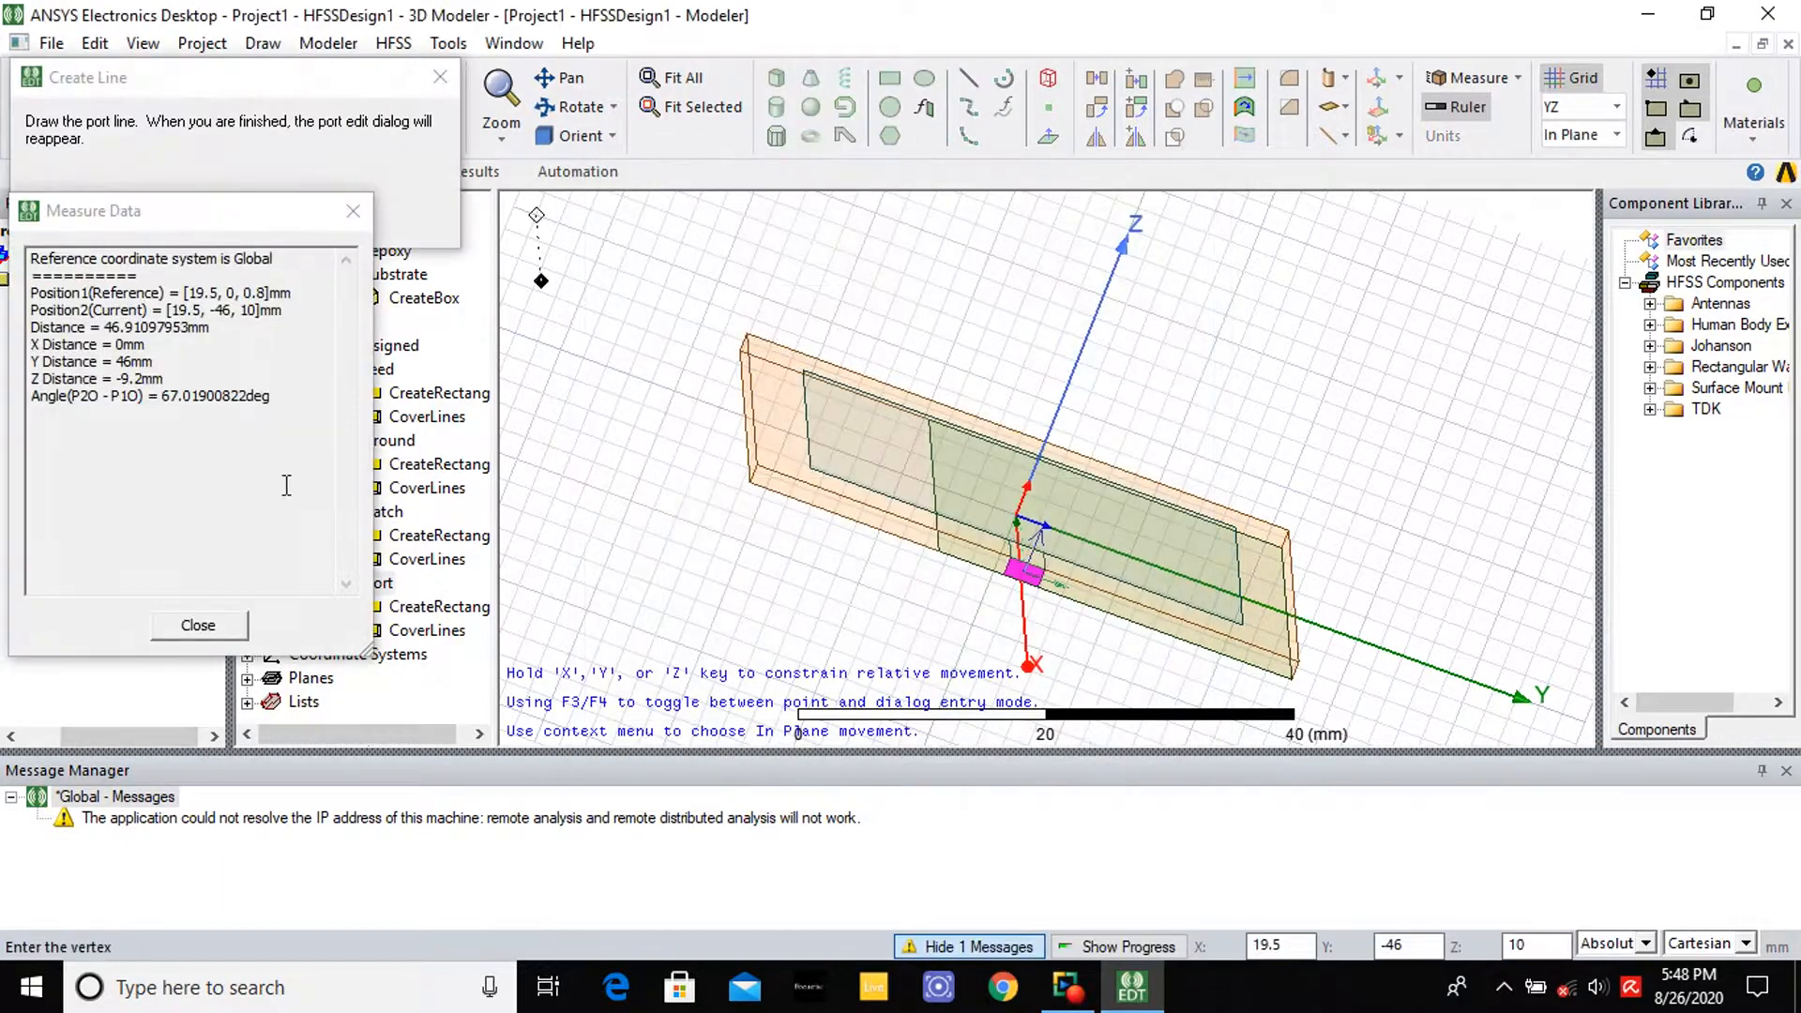
left_click(1022, 598)
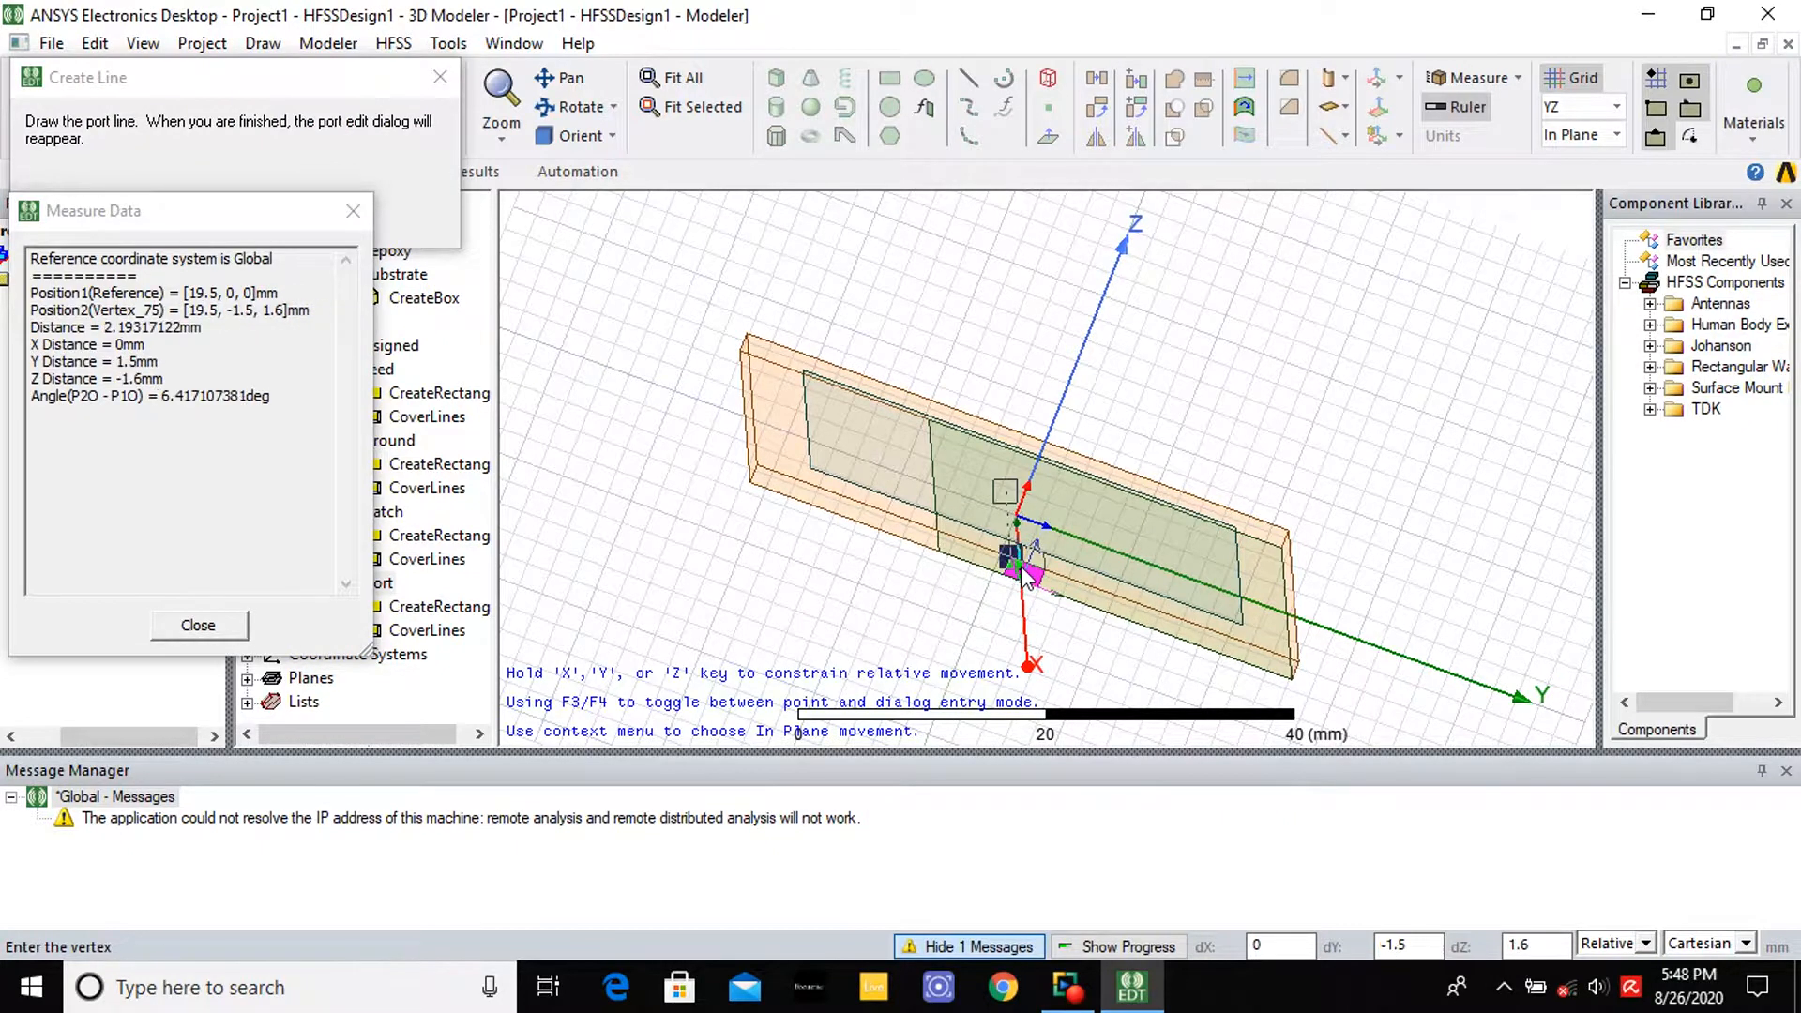
left_click(1028, 566)
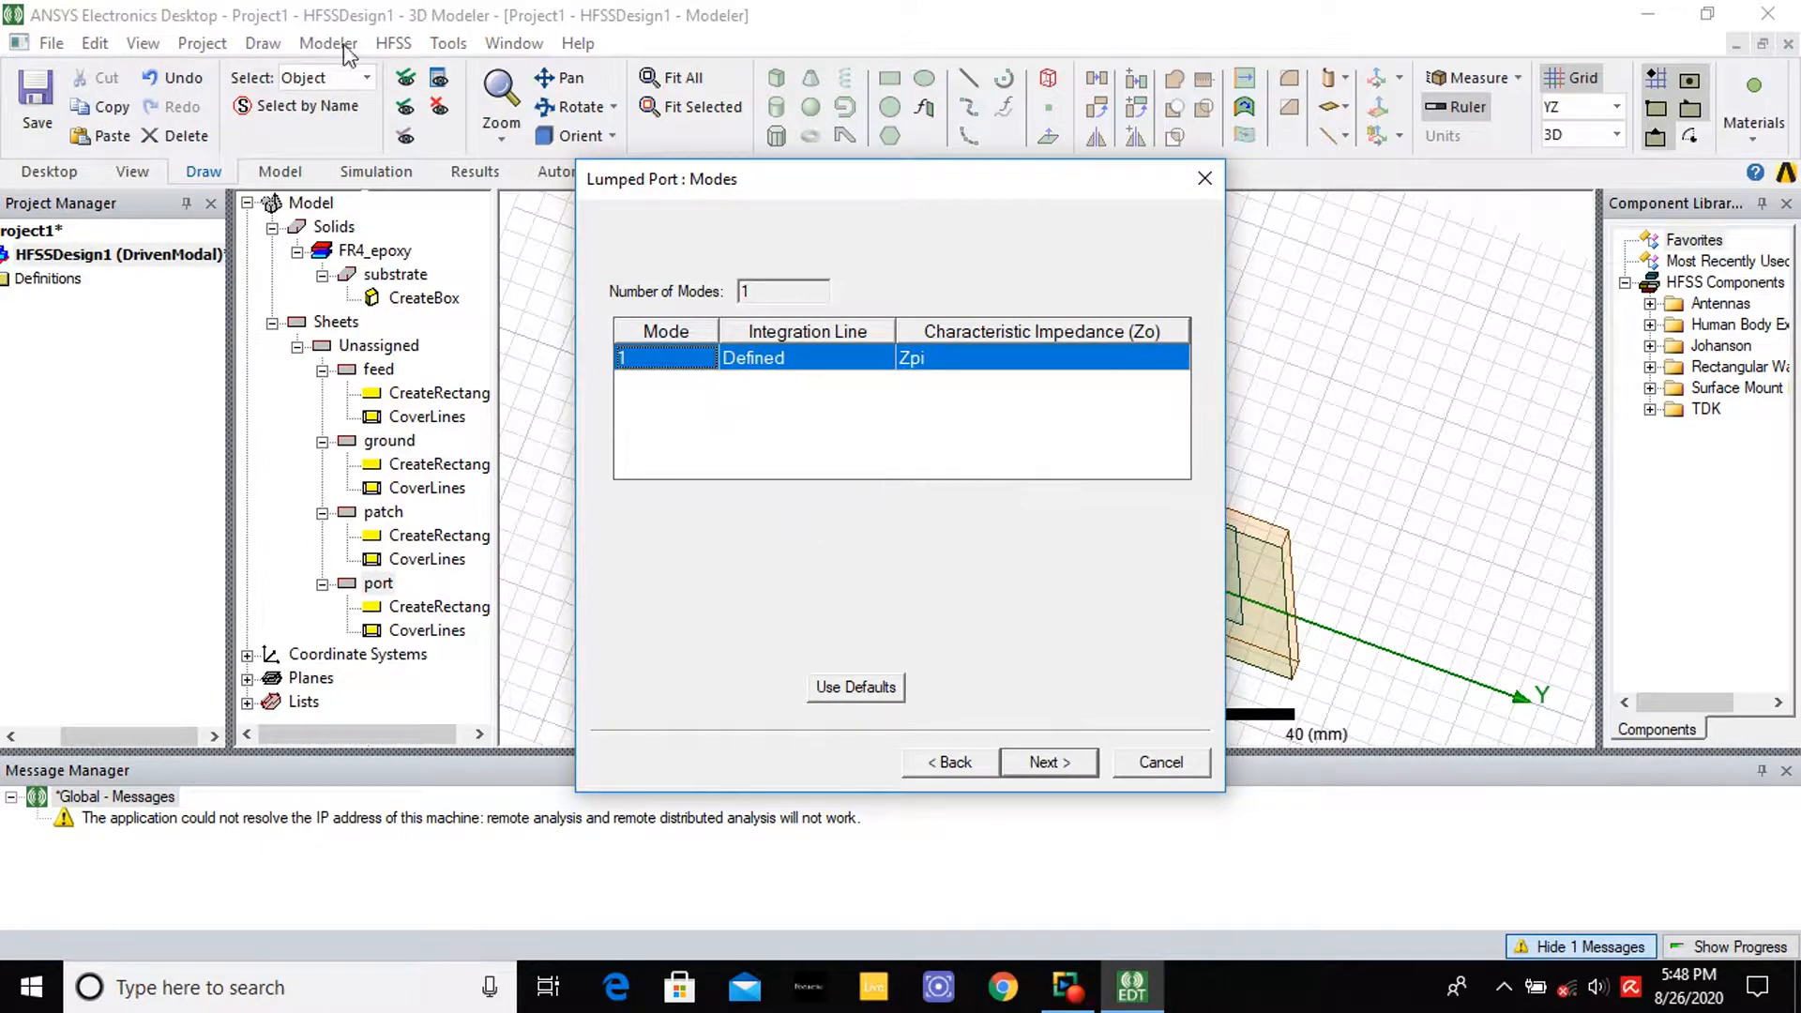
left_click(1050, 761)
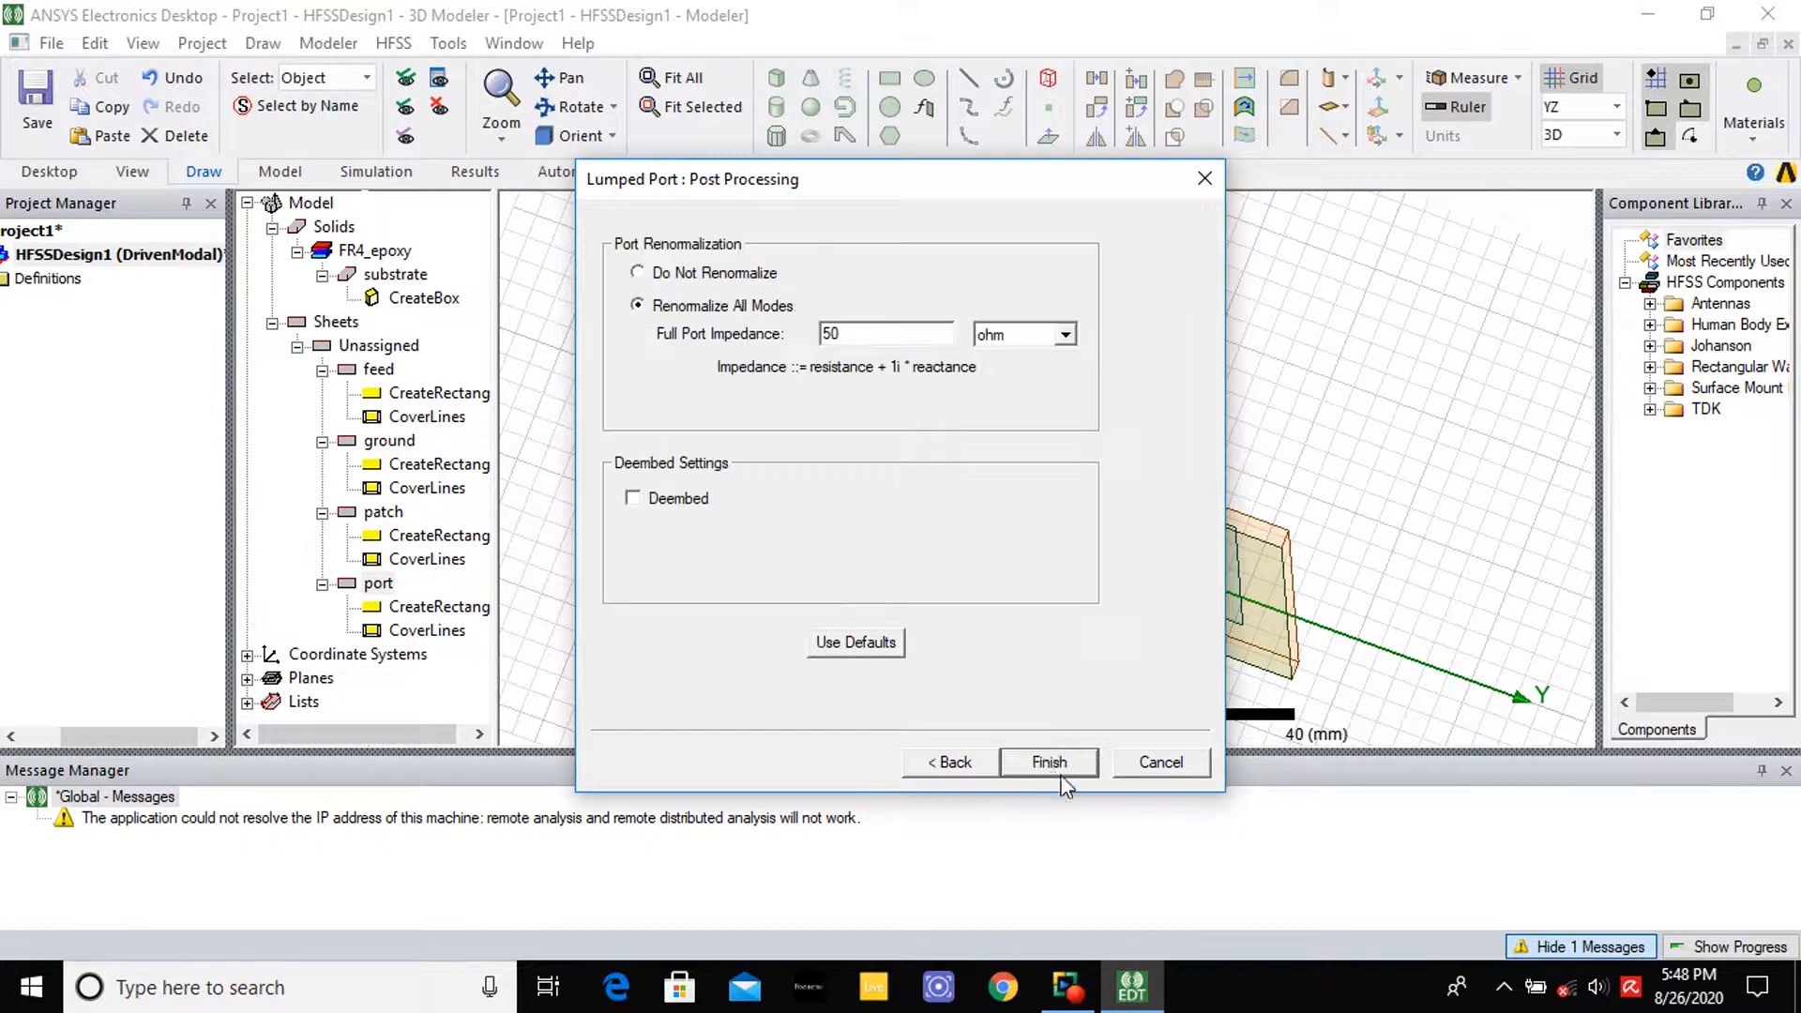
left_click(1049, 761)
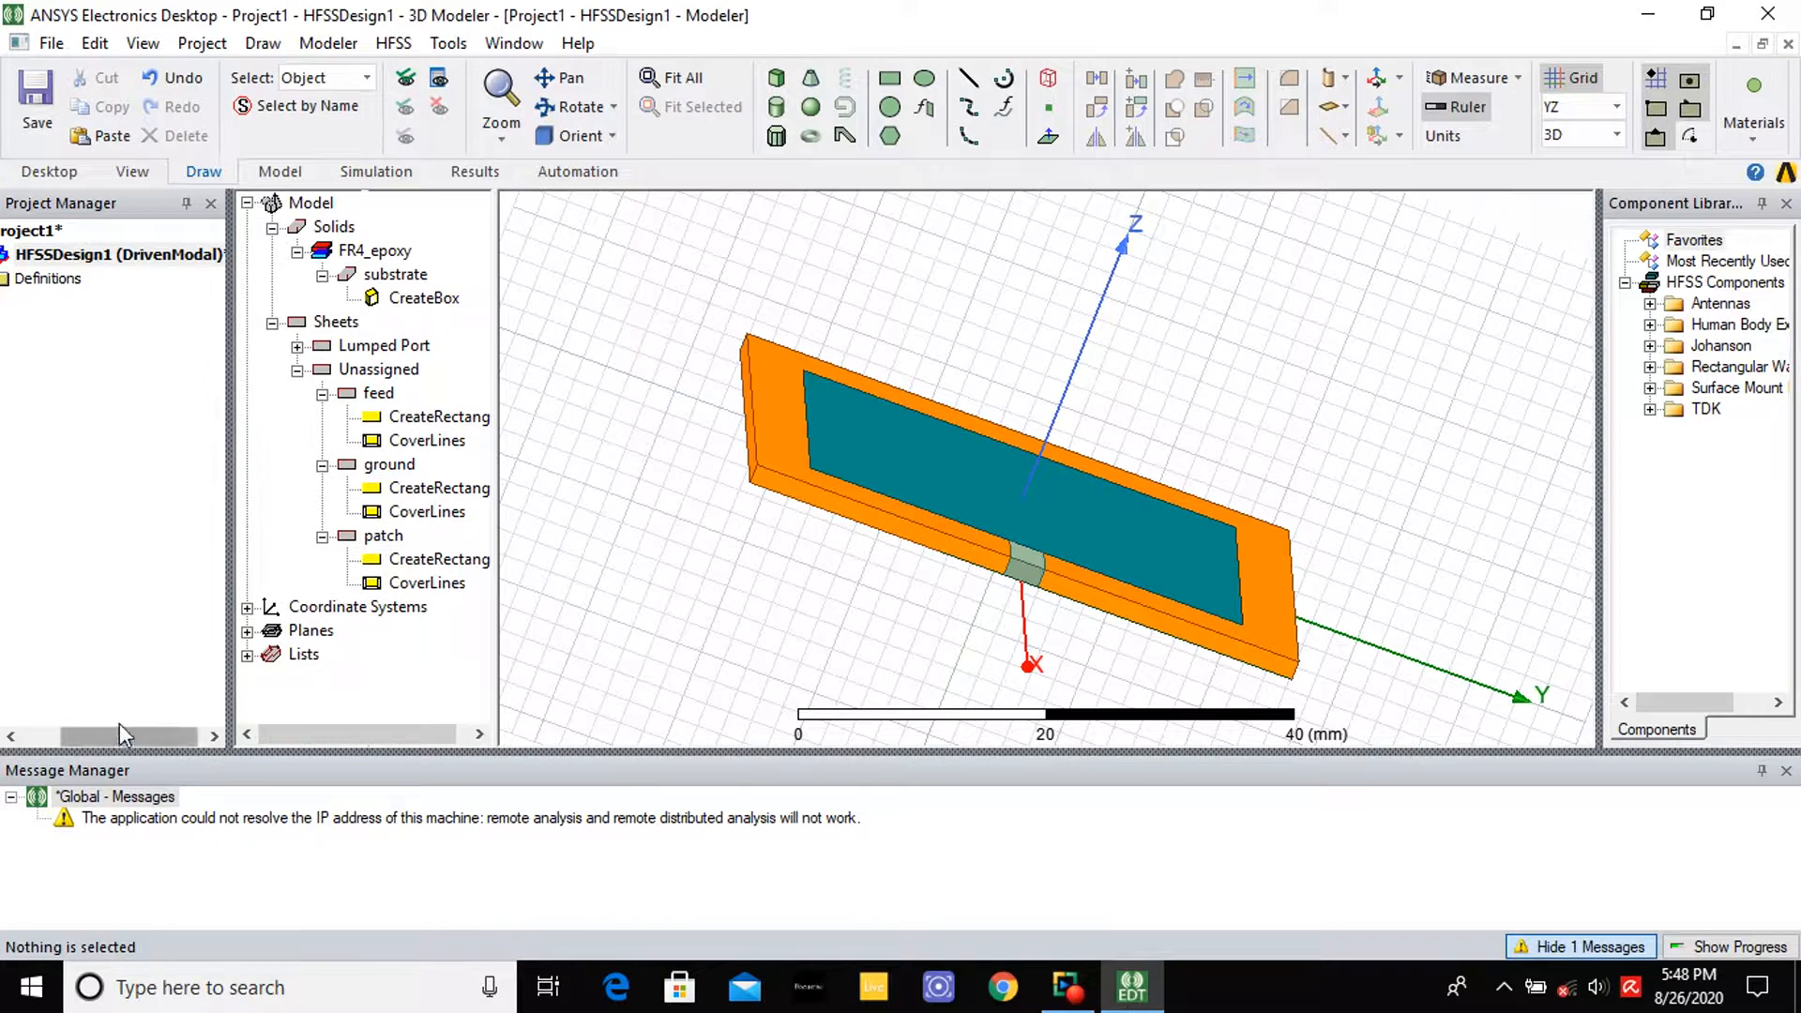
Show excitation 1 of HFSSDesign1 in the model and inspect the lumped port closely
left_click_drag(126, 741, 86, 741)
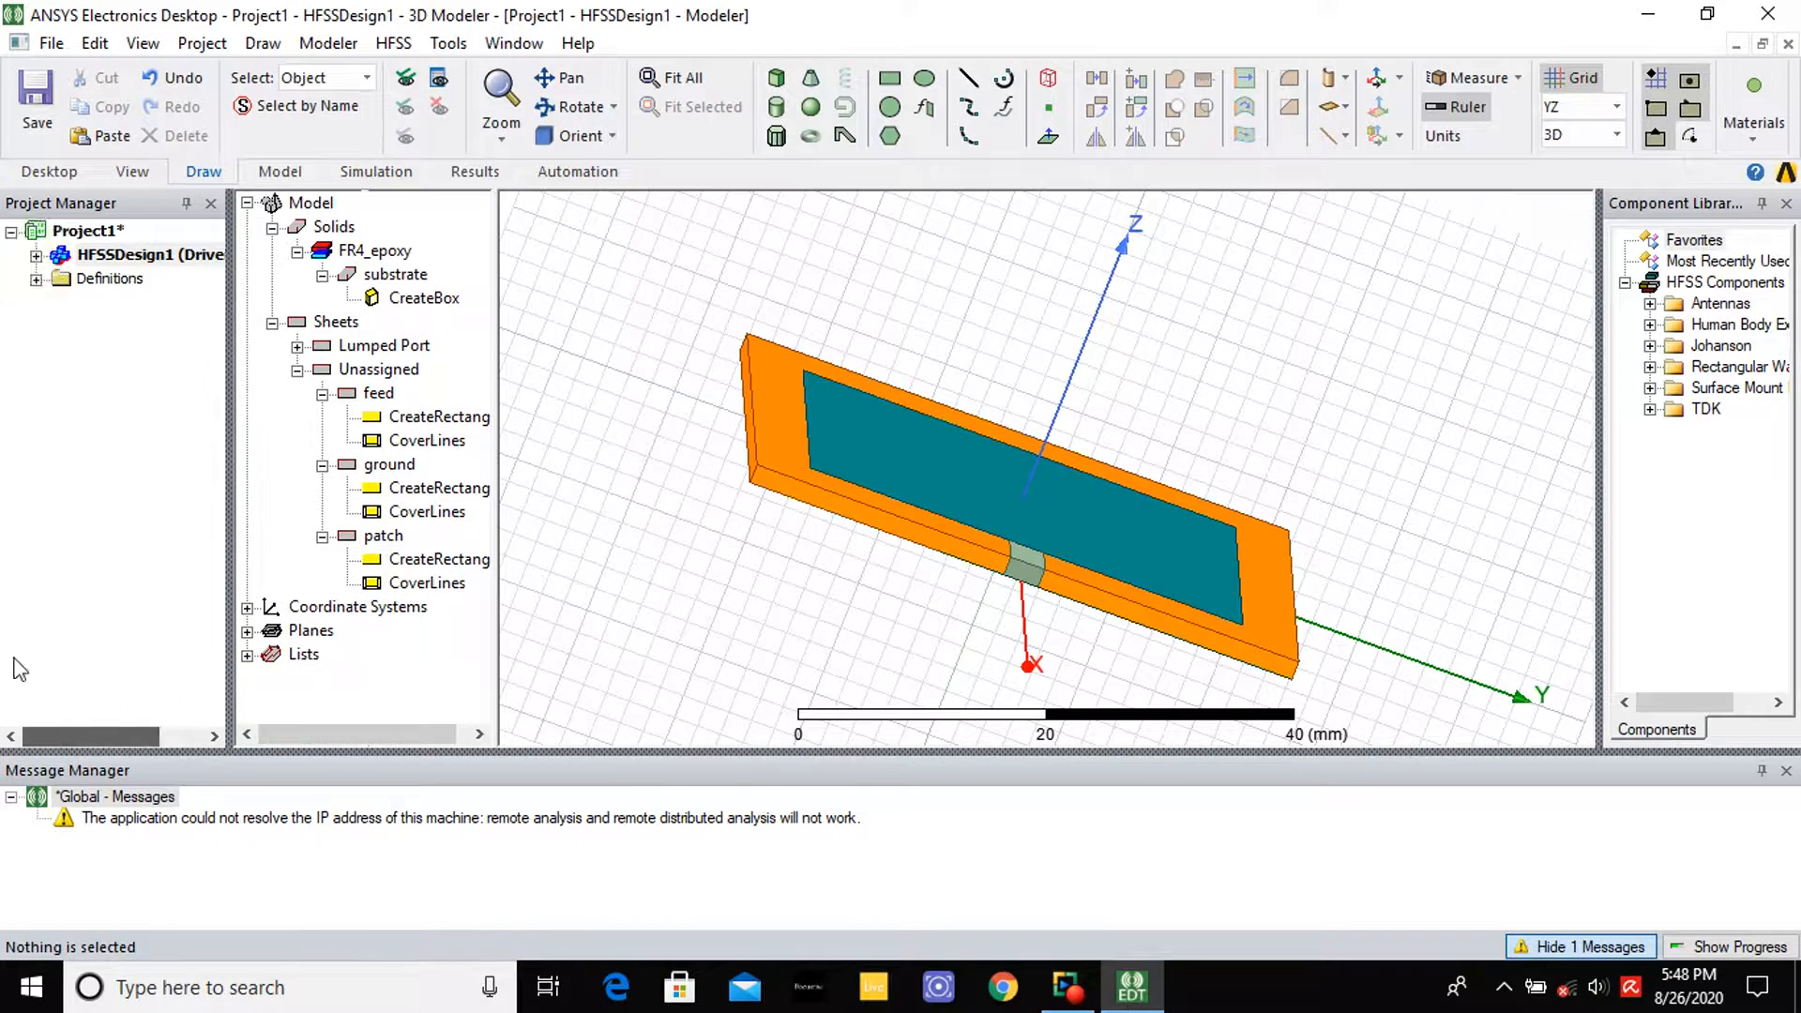
left_click(35, 256)
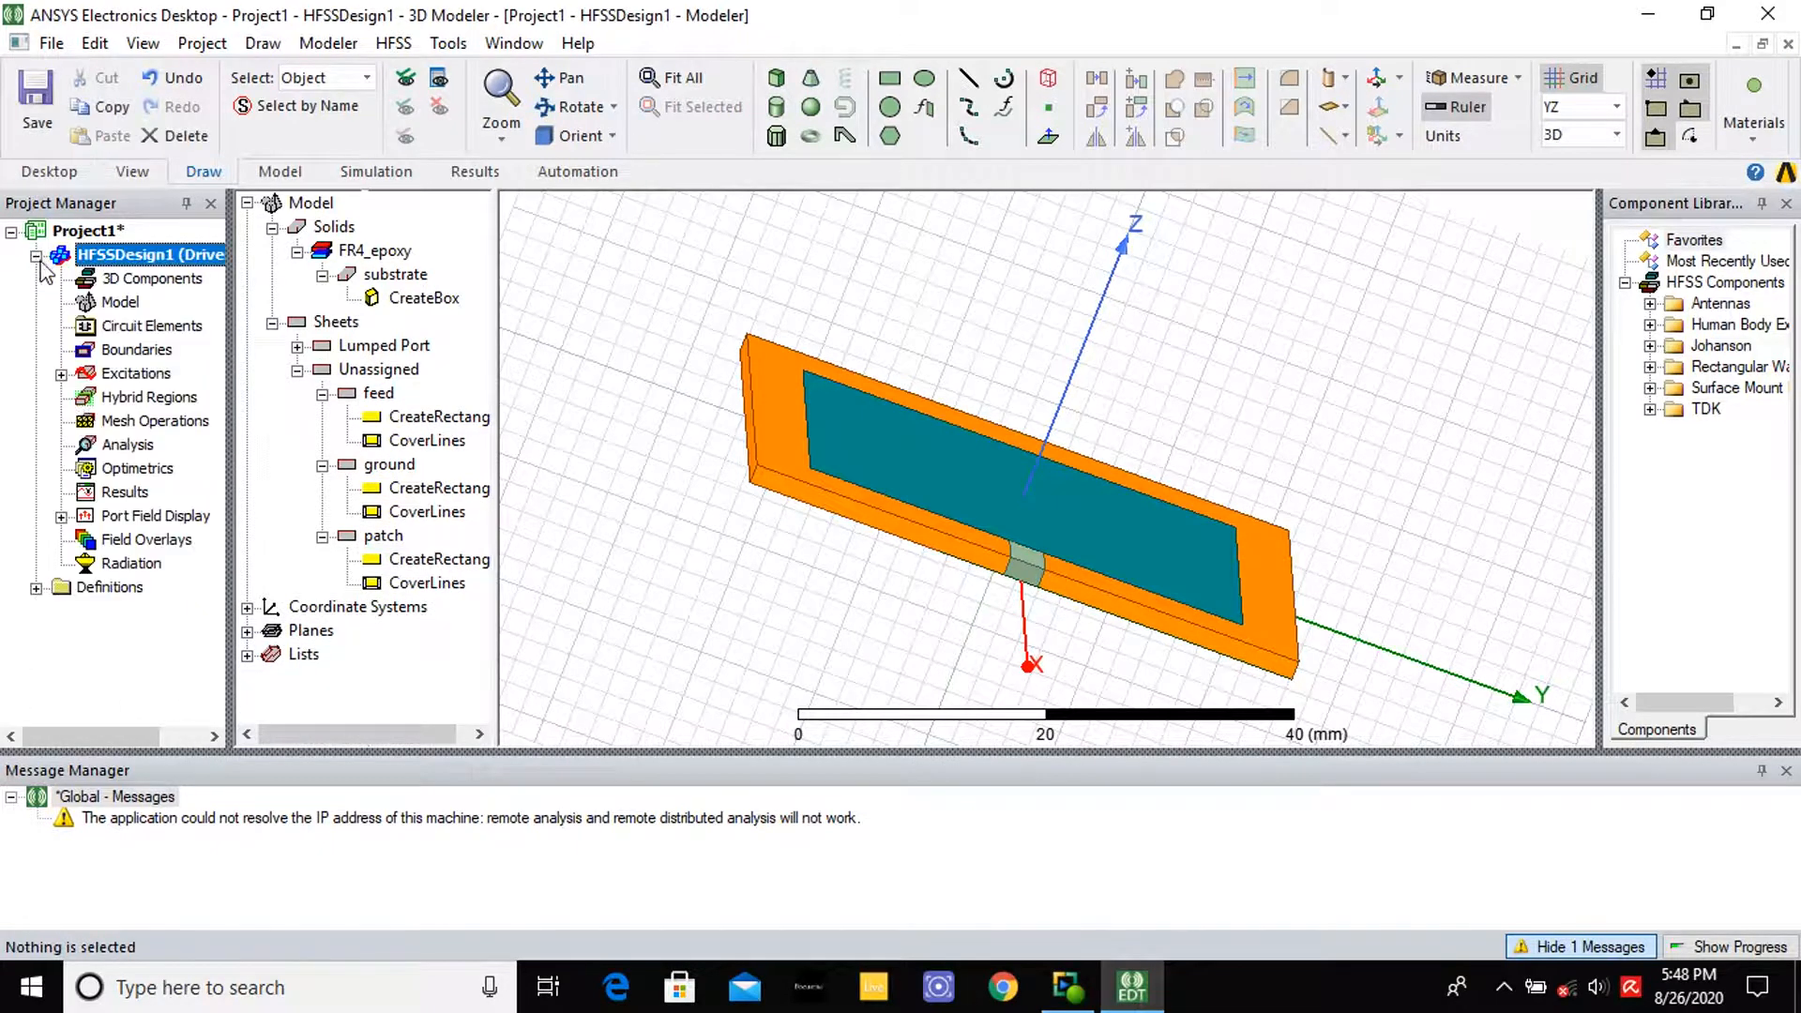
left_click(60, 374)
left_click(116, 403)
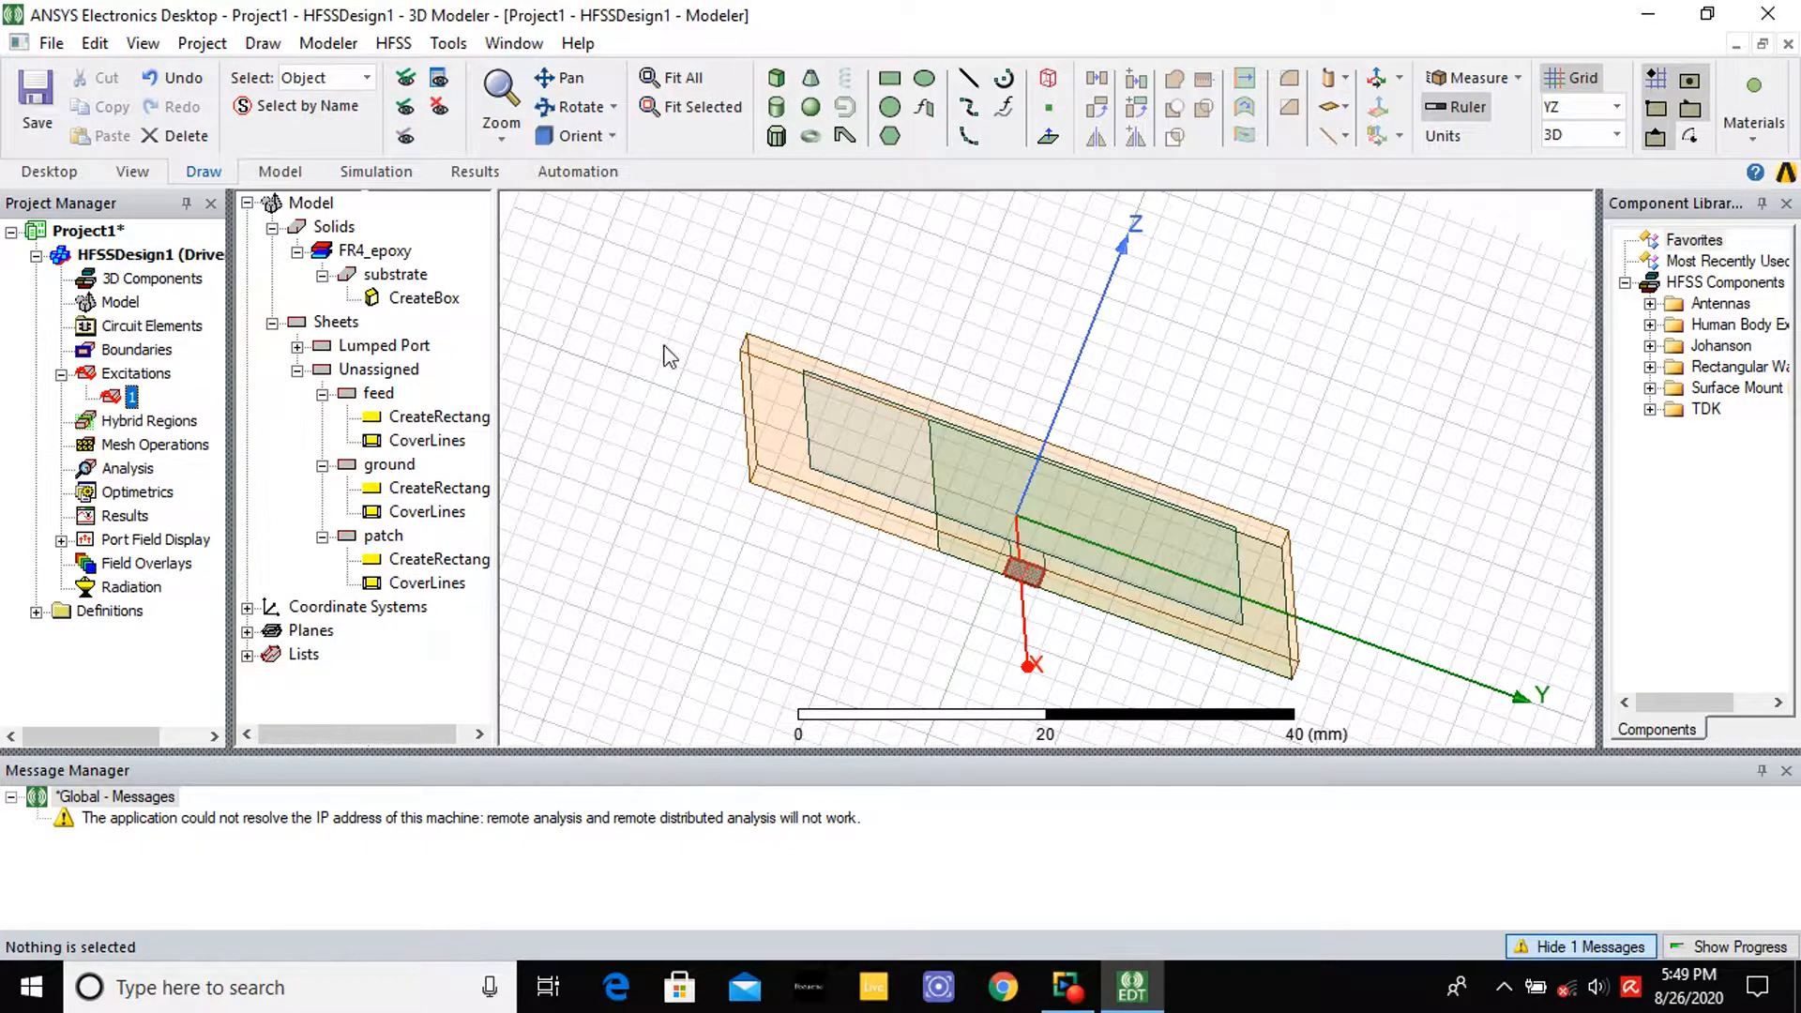
scroll(996, 633, "up", 4)
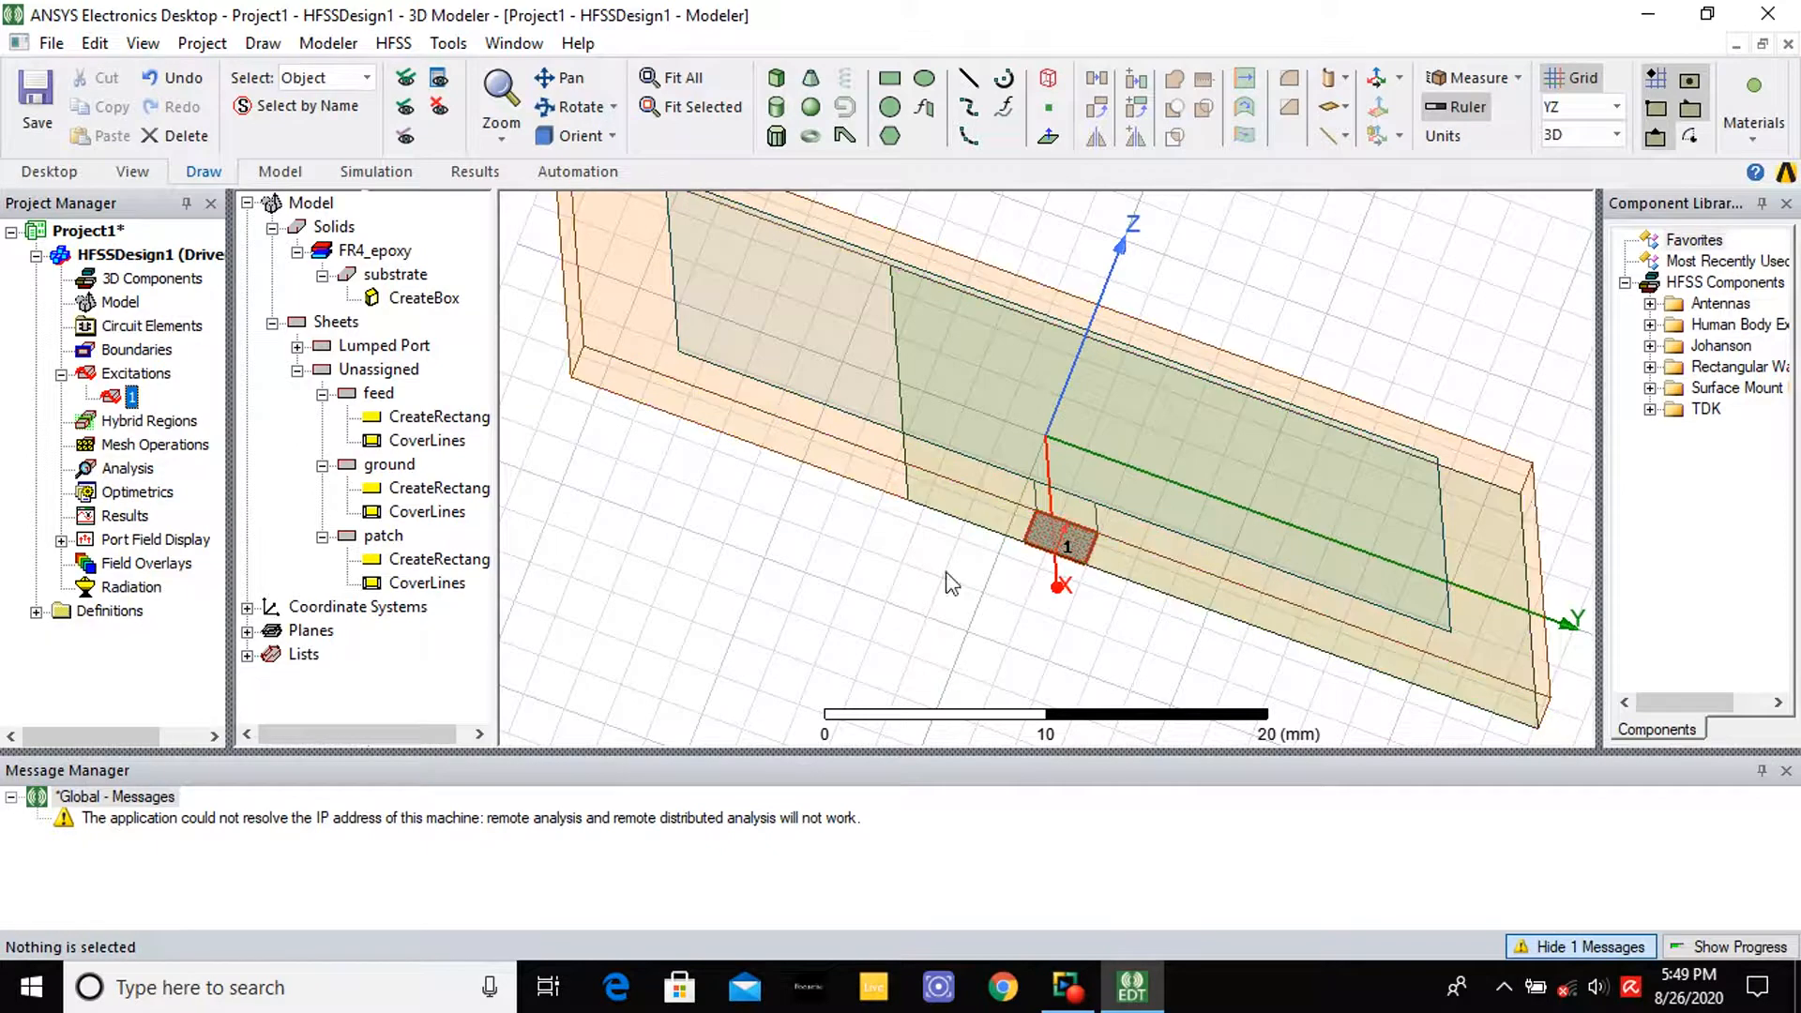
Assign a Perfect E boundary to the ground sheet, keeping the name PerfE1 and leaving the infinite ground plane option off
scroll(928, 643, "up", 1)
scroll(903, 637, "down", 2)
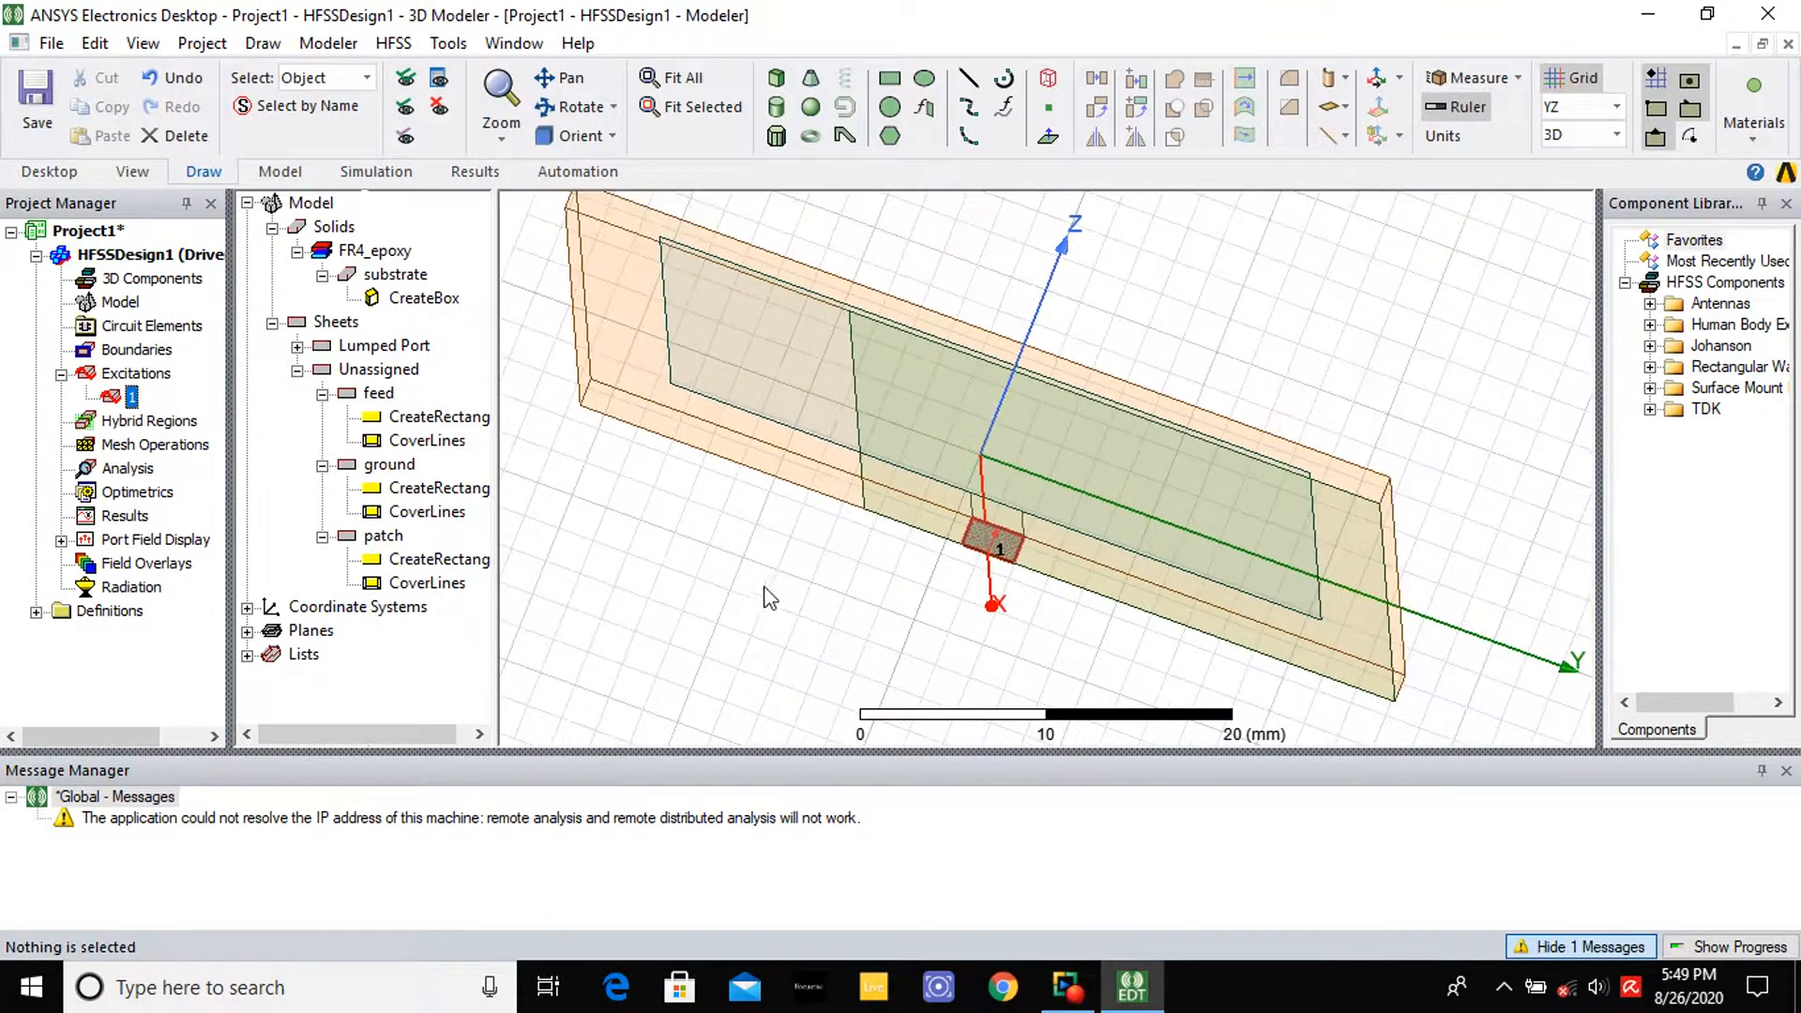
left_click(386, 466)
right_click(387, 466)
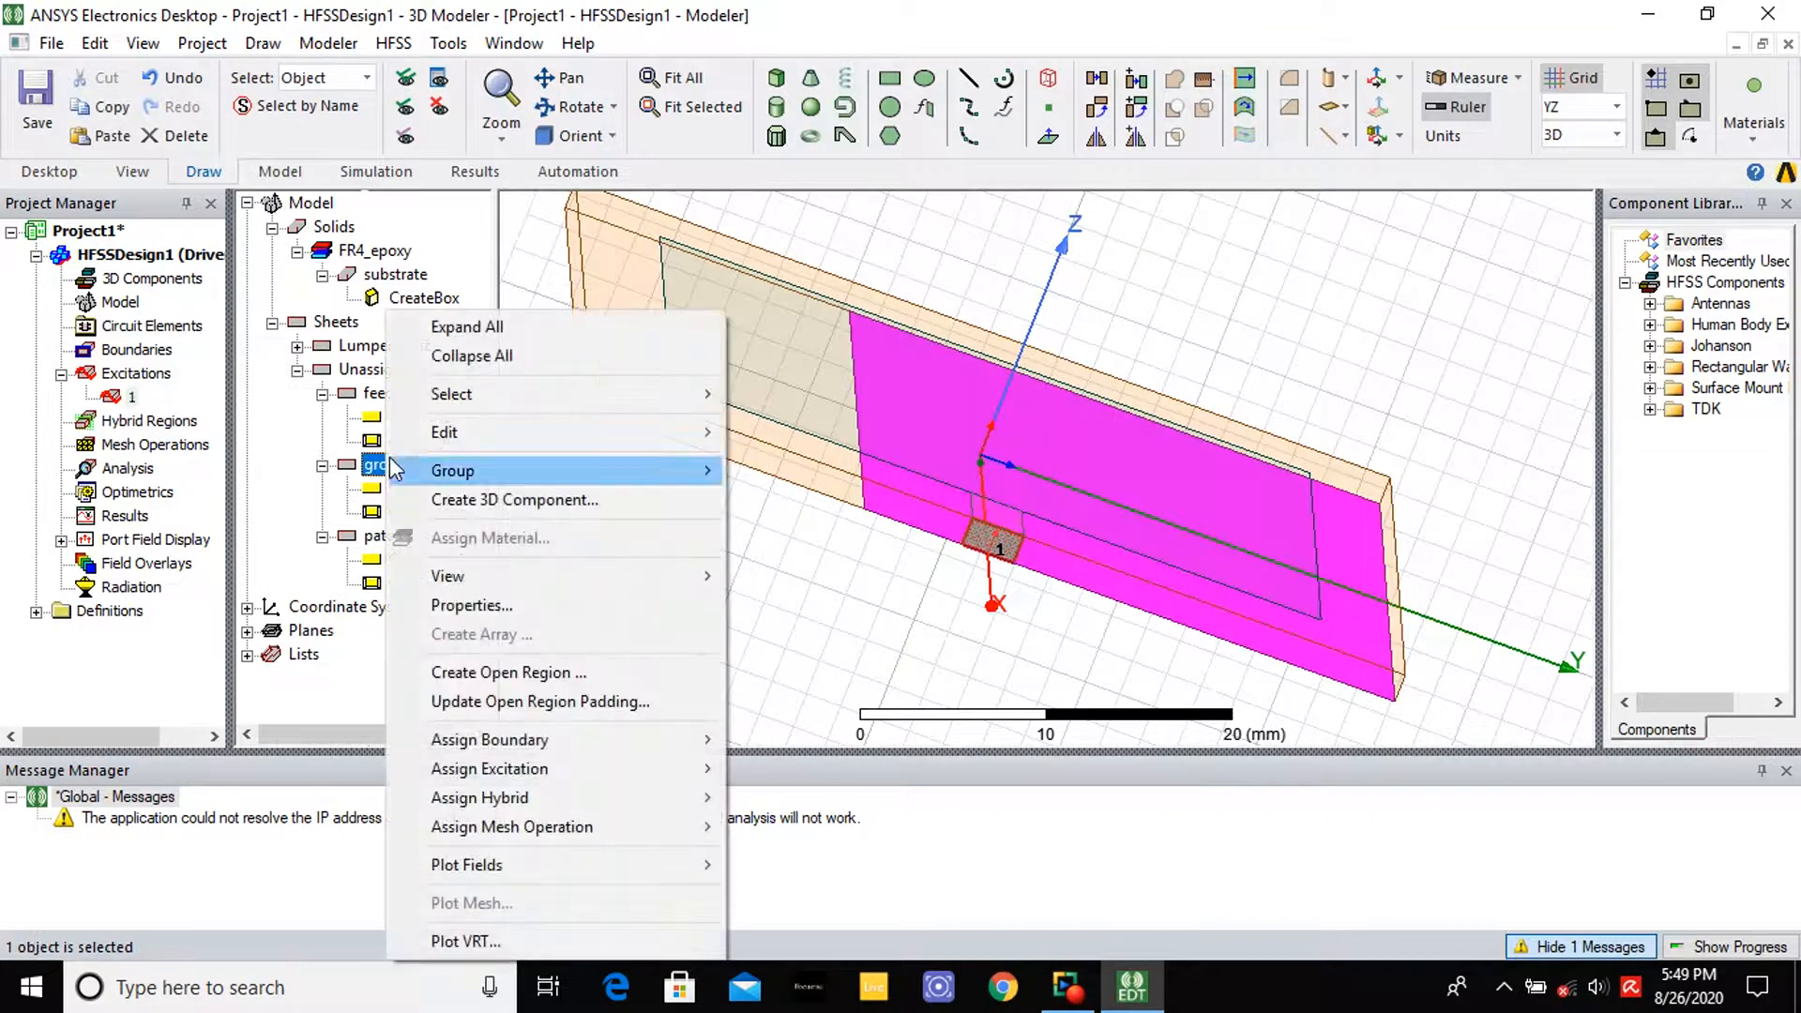
mouse_move(512, 748)
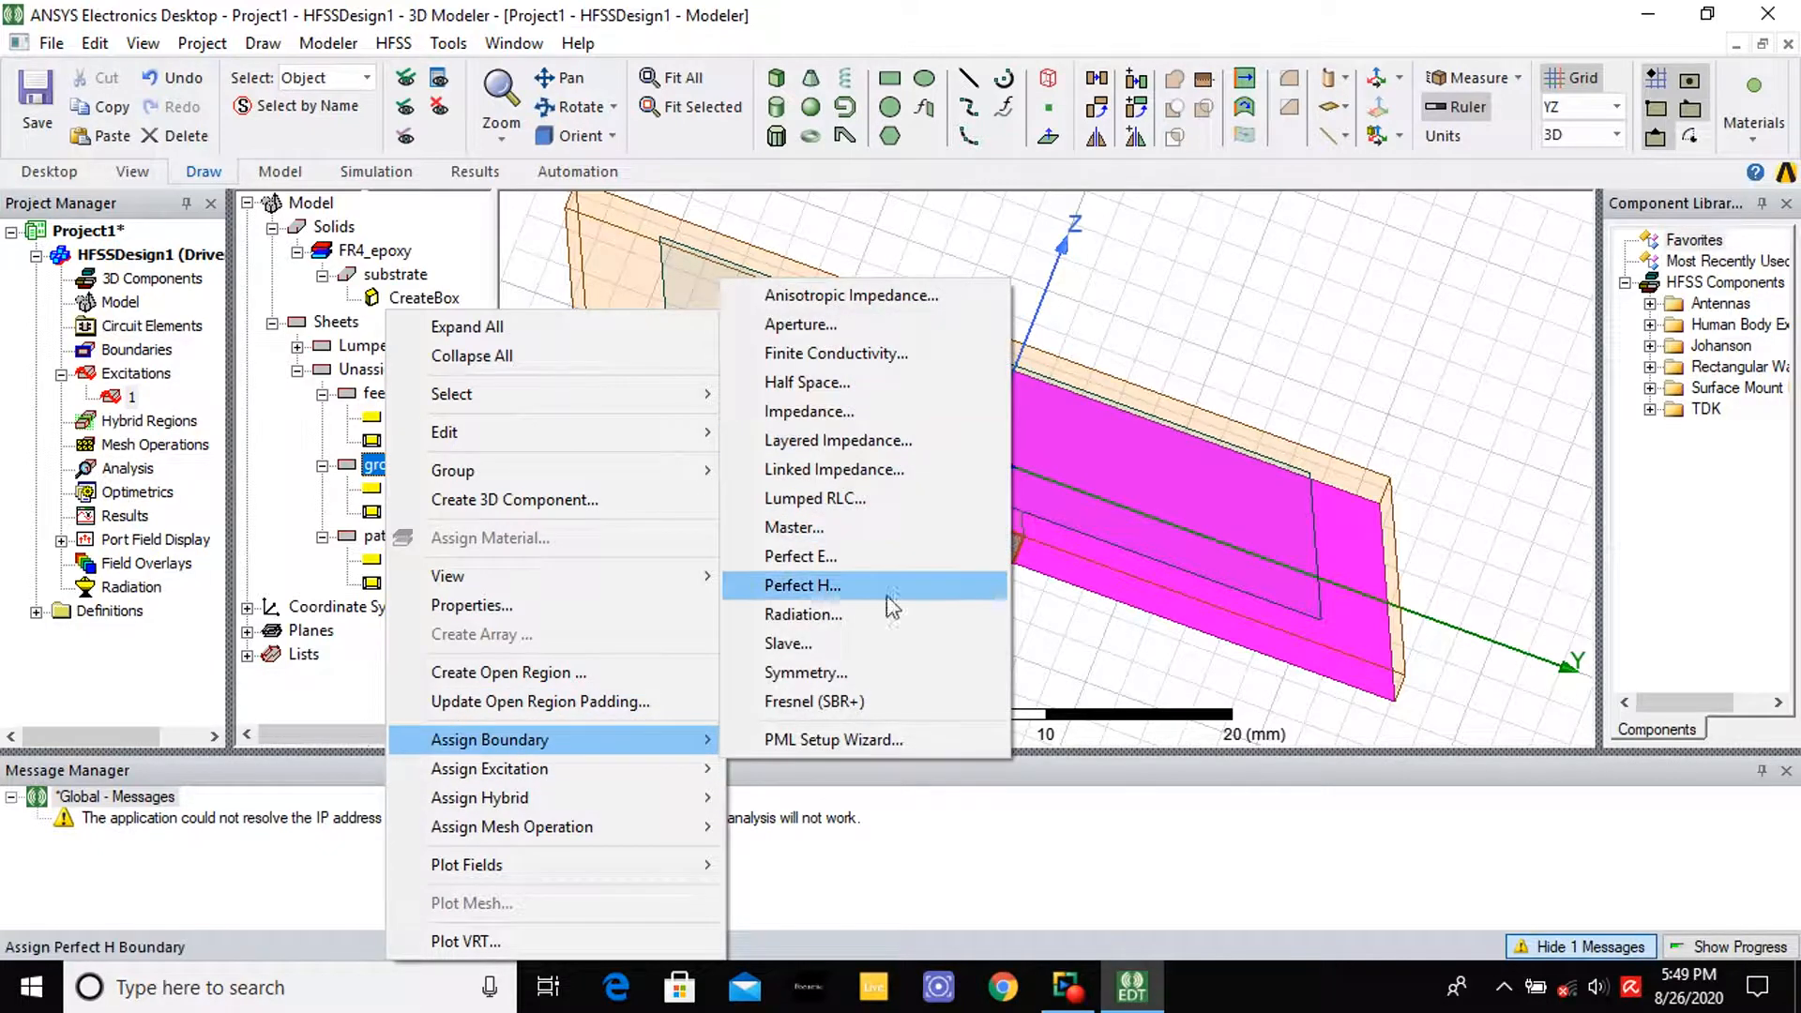
left_click(870, 560)
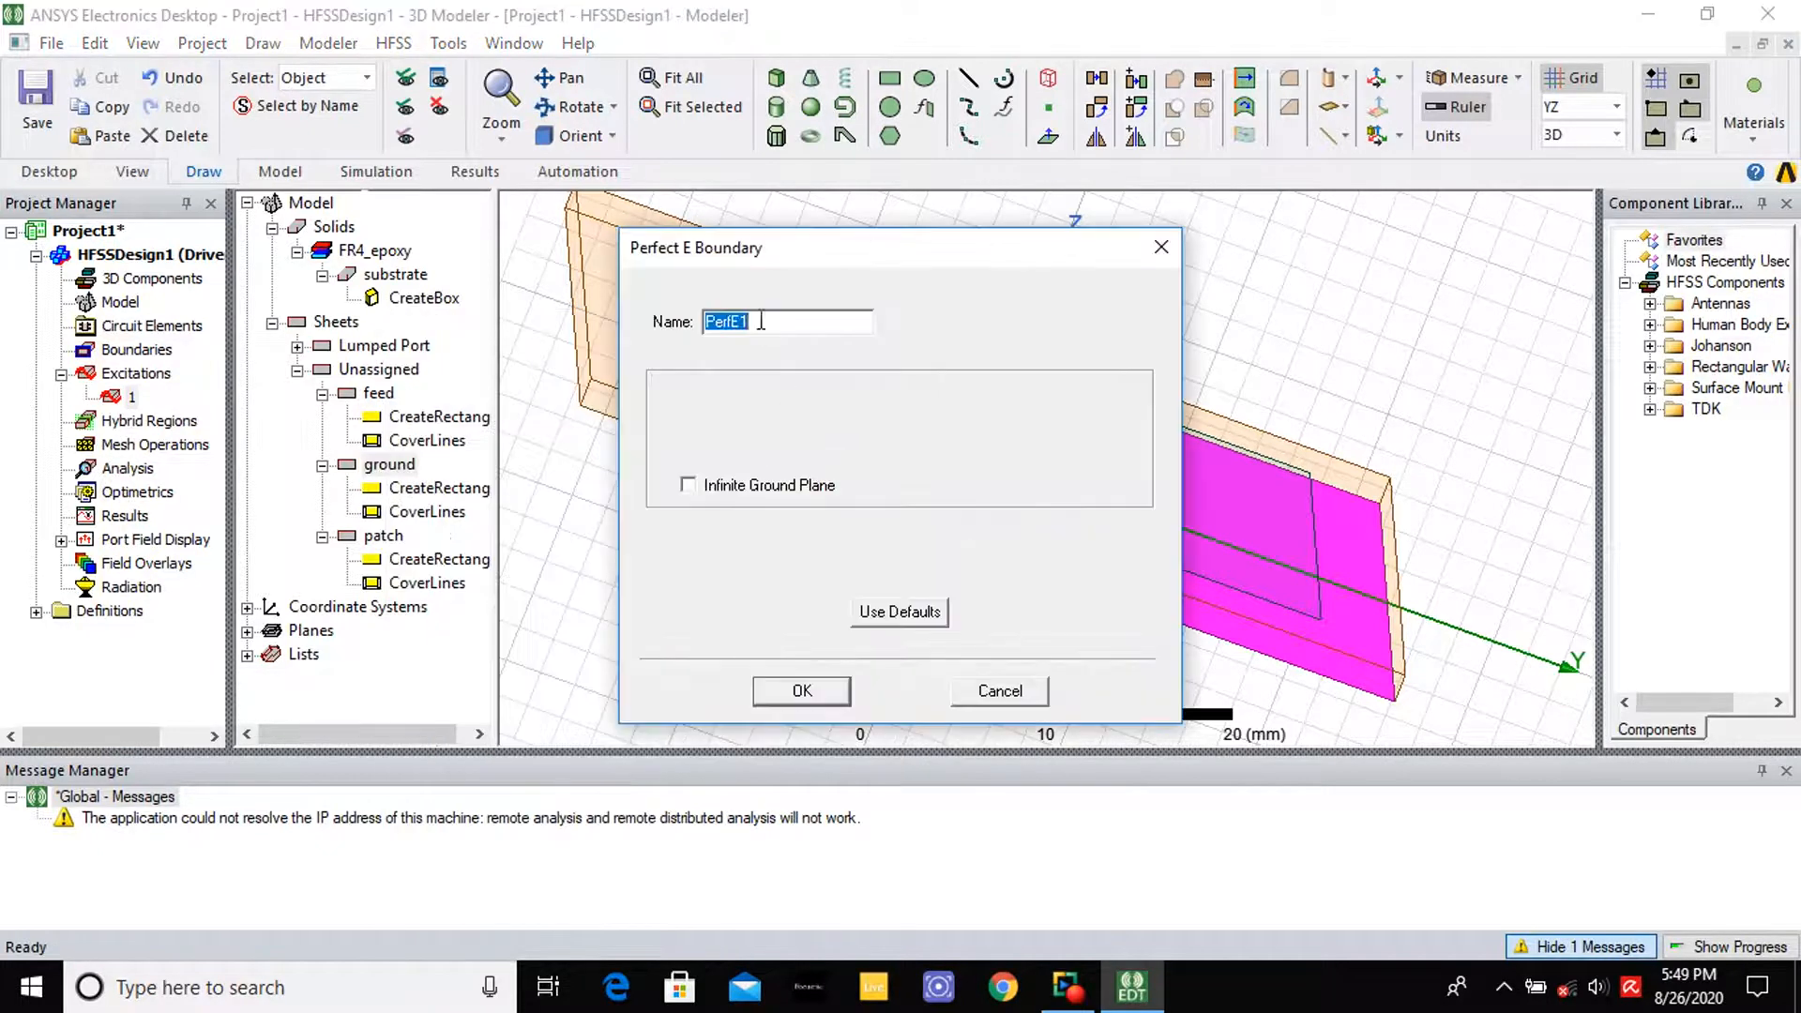
left_click(797, 692)
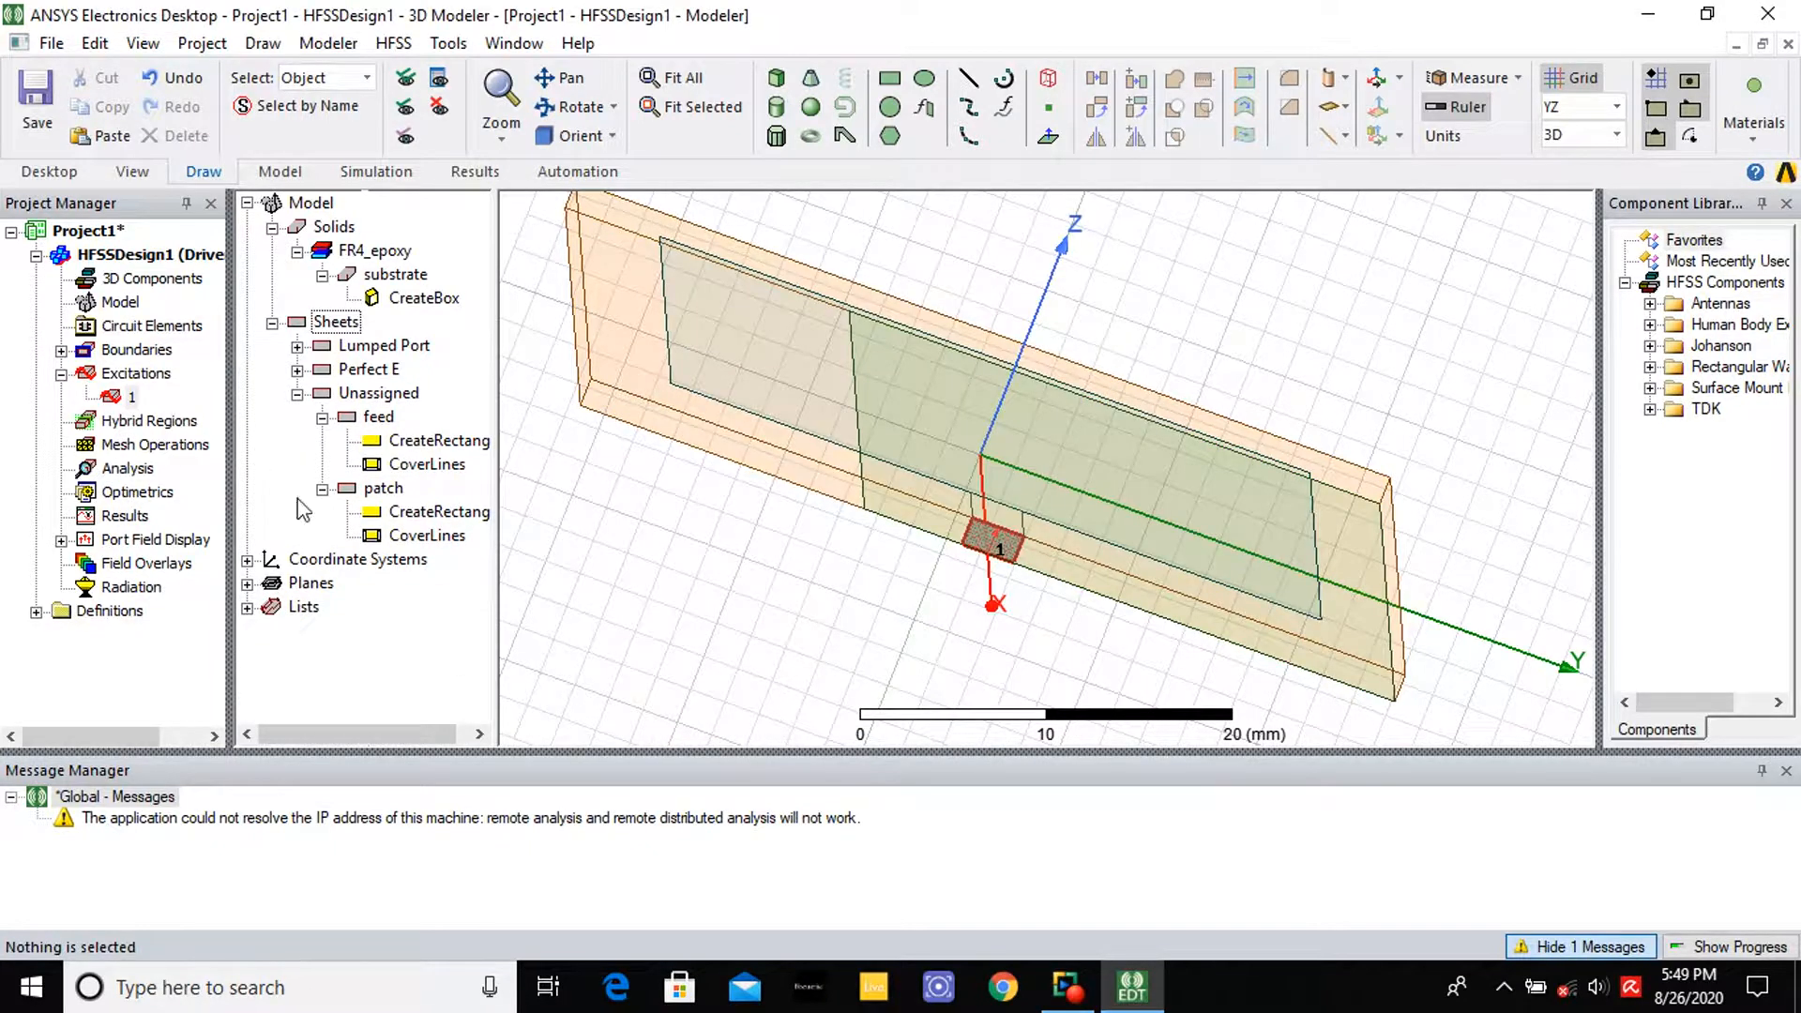
Unite the feed and patch sheets into a single object and expand its Unite operation in the model history
left_click(568, 106)
left_click_drag(682, 319, 521, 394)
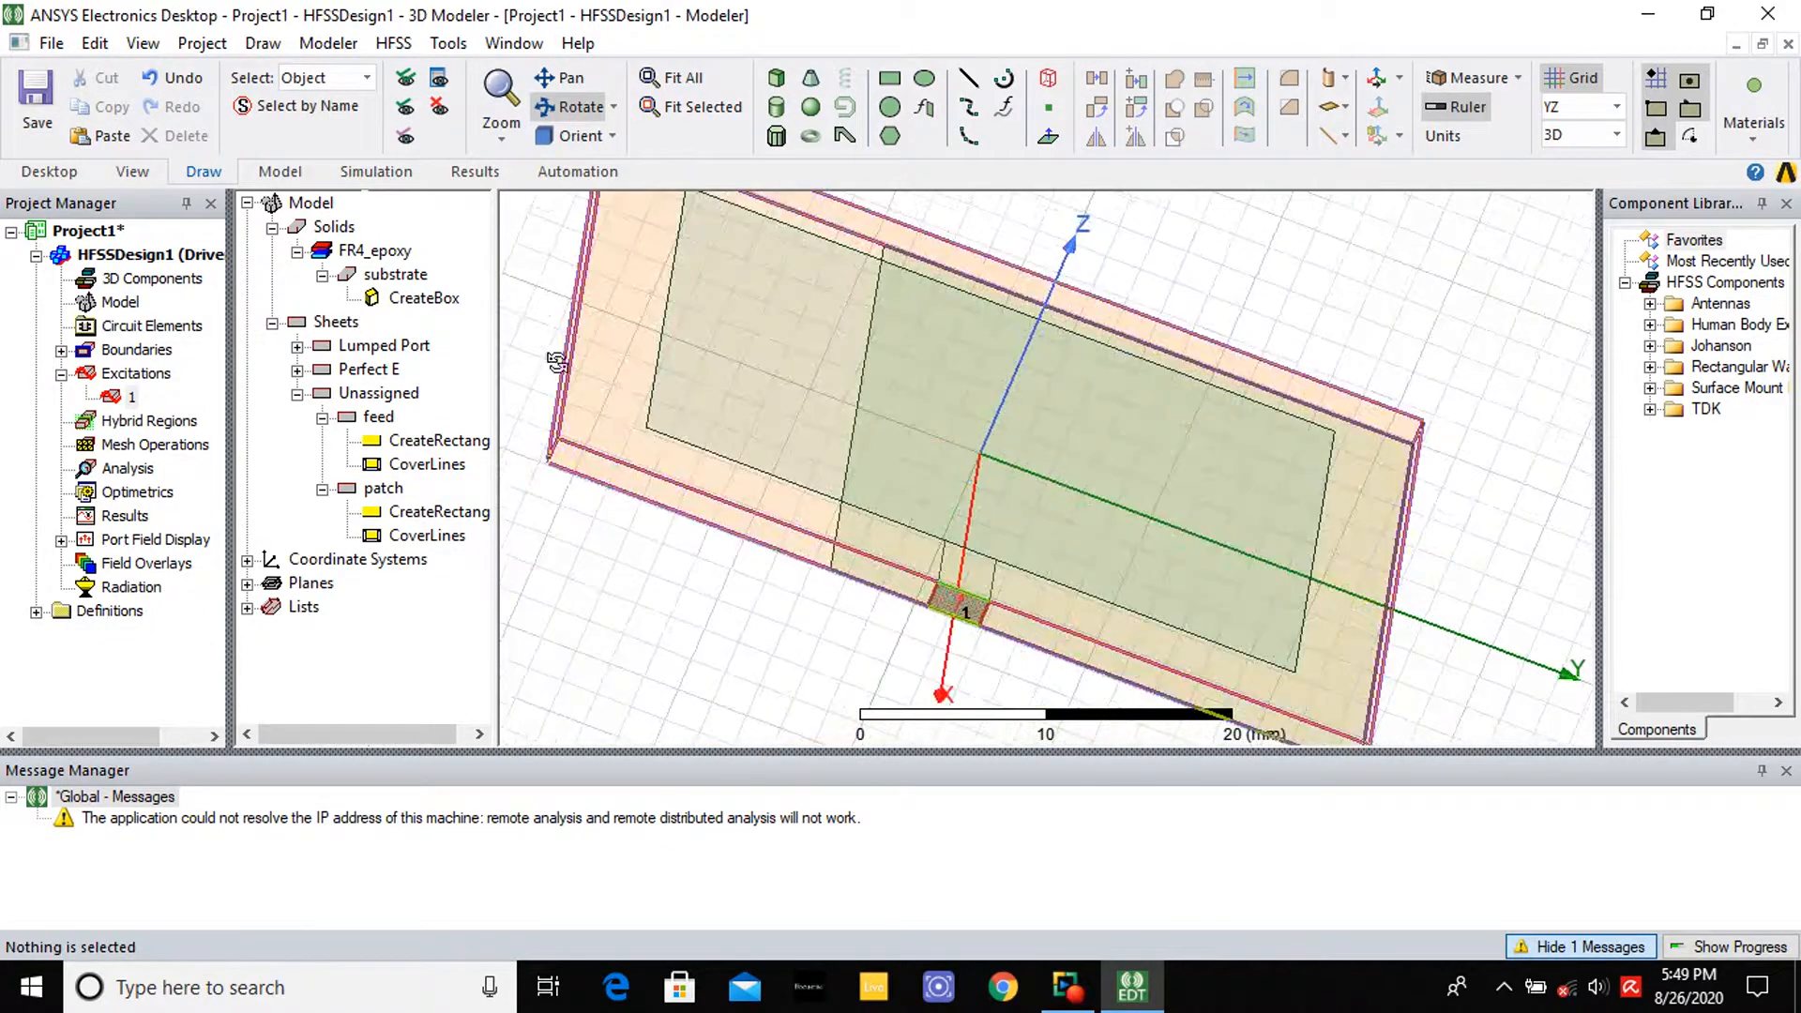
left_click(379, 416)
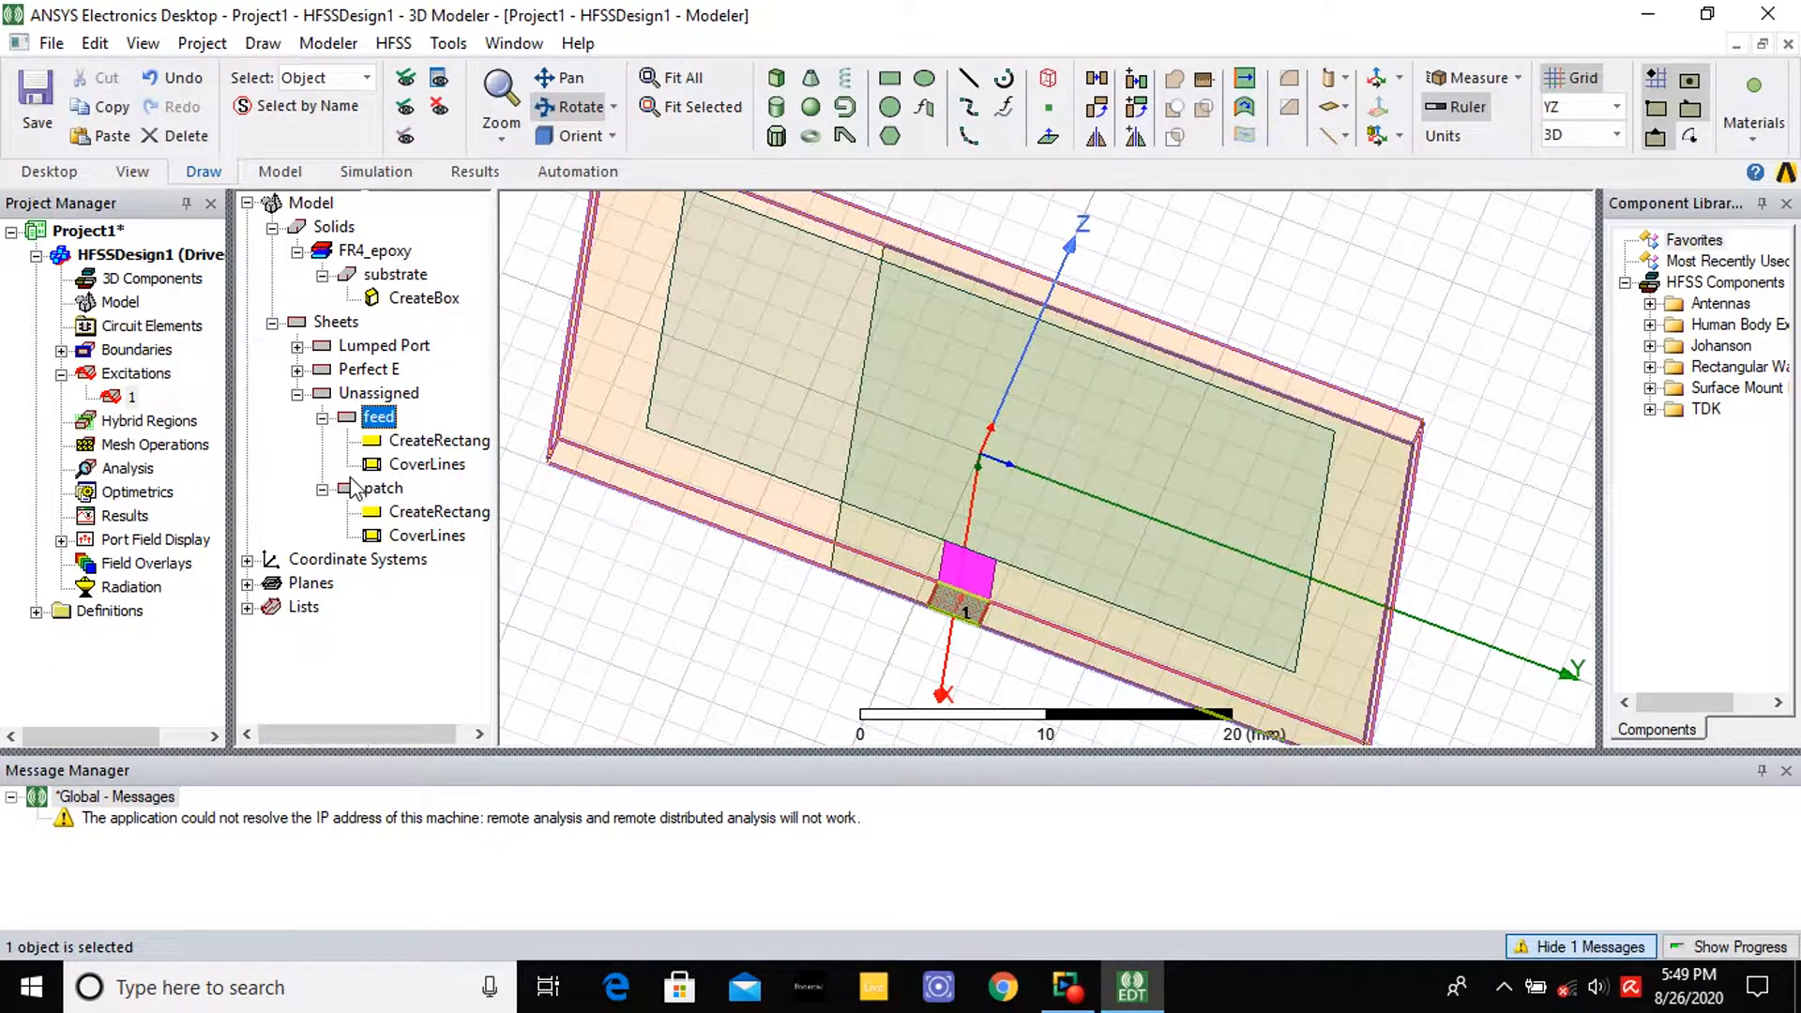
left_click(380, 488, "ctrl")
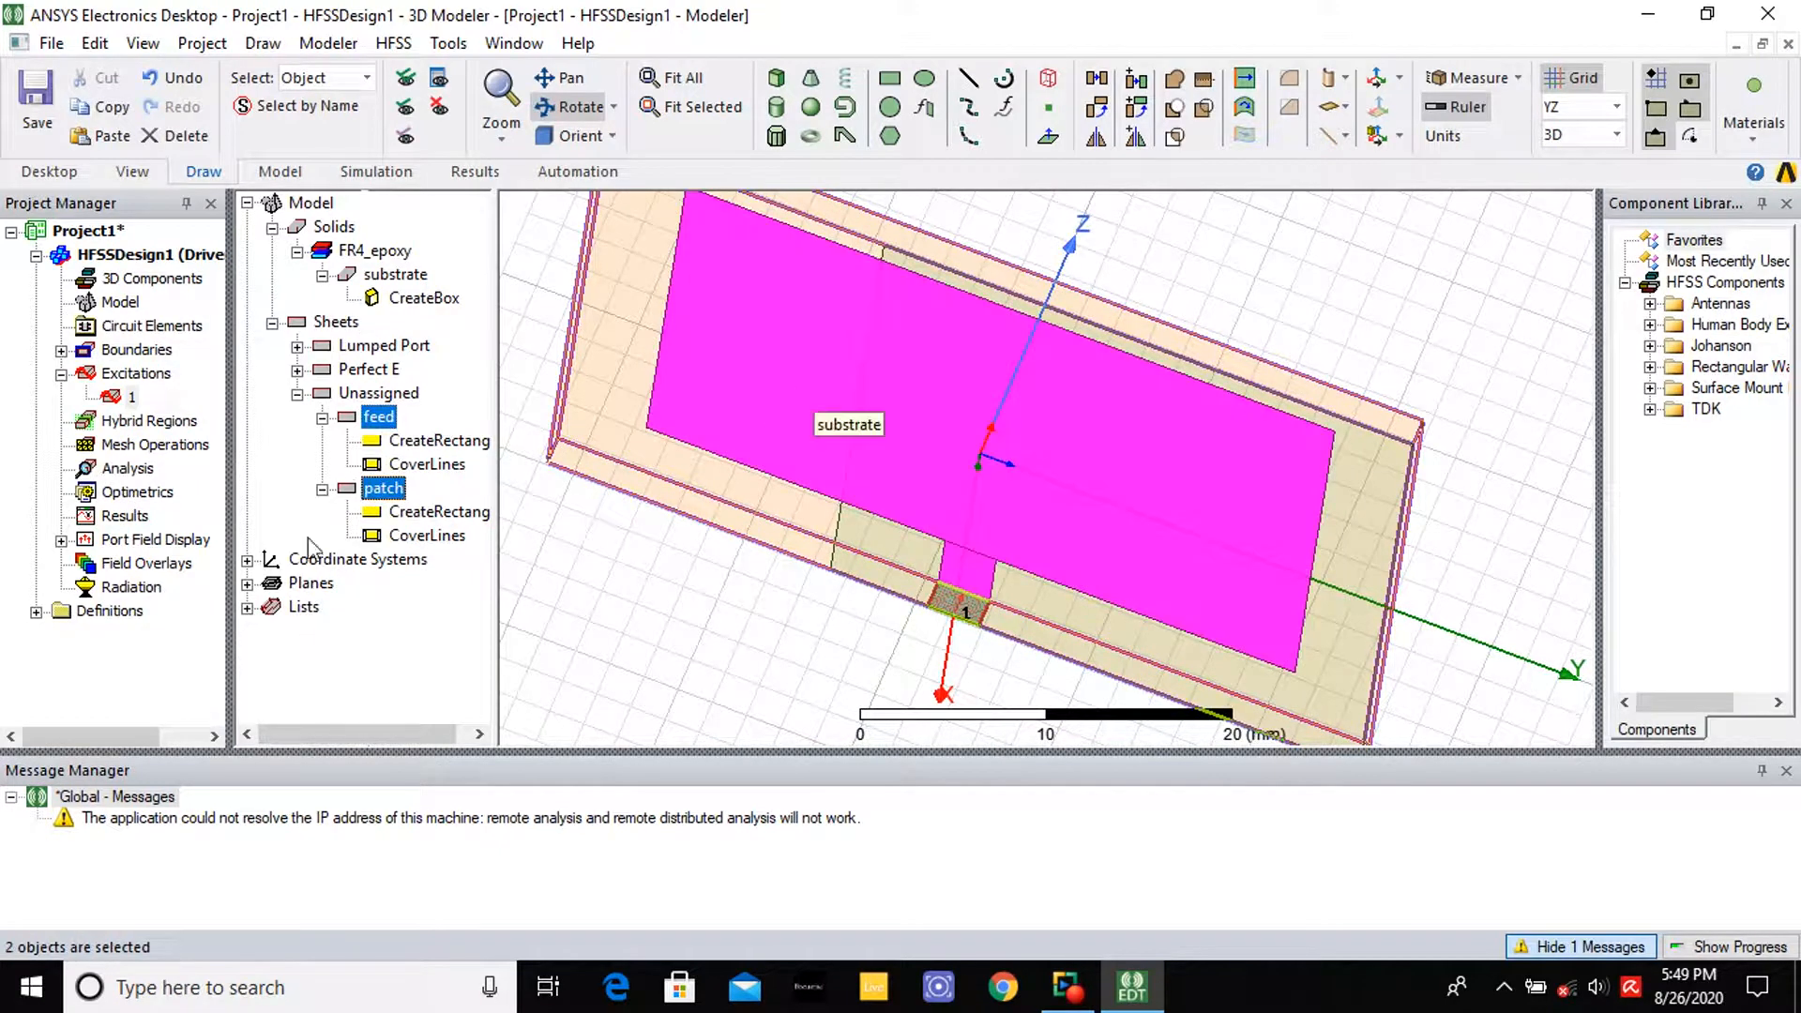
right_click(379, 419)
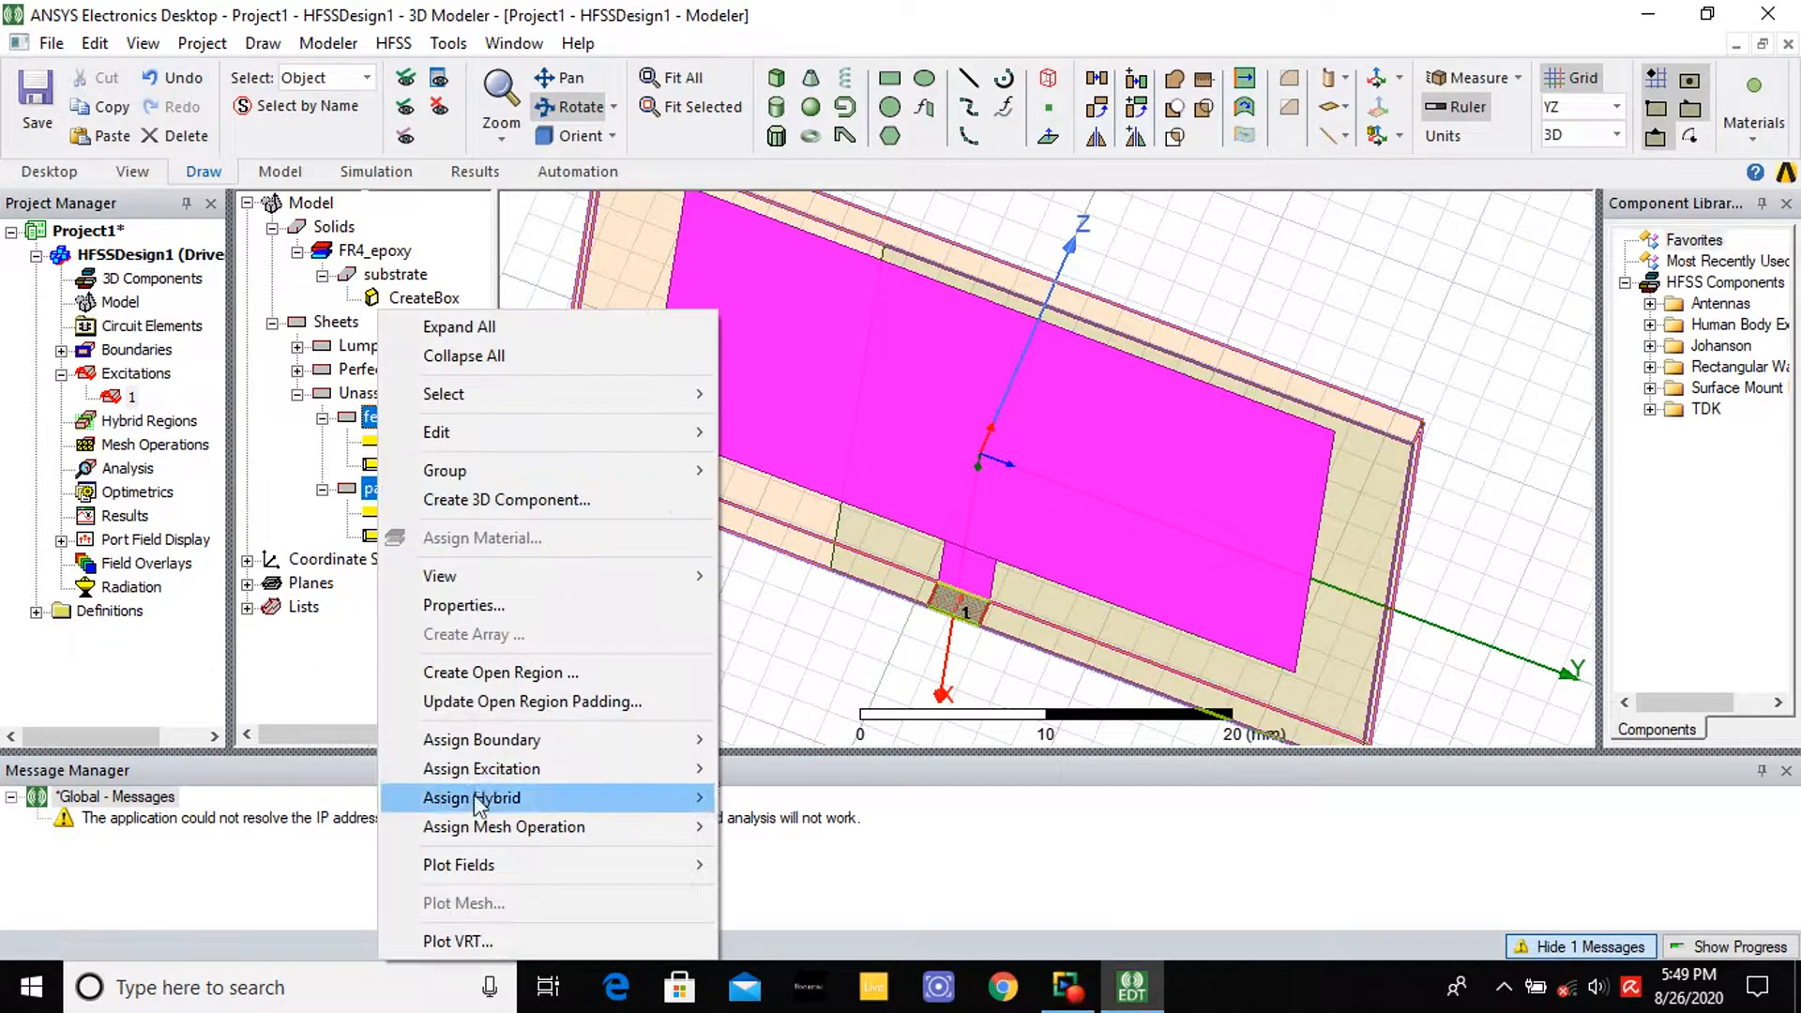
mouse_move(437, 434)
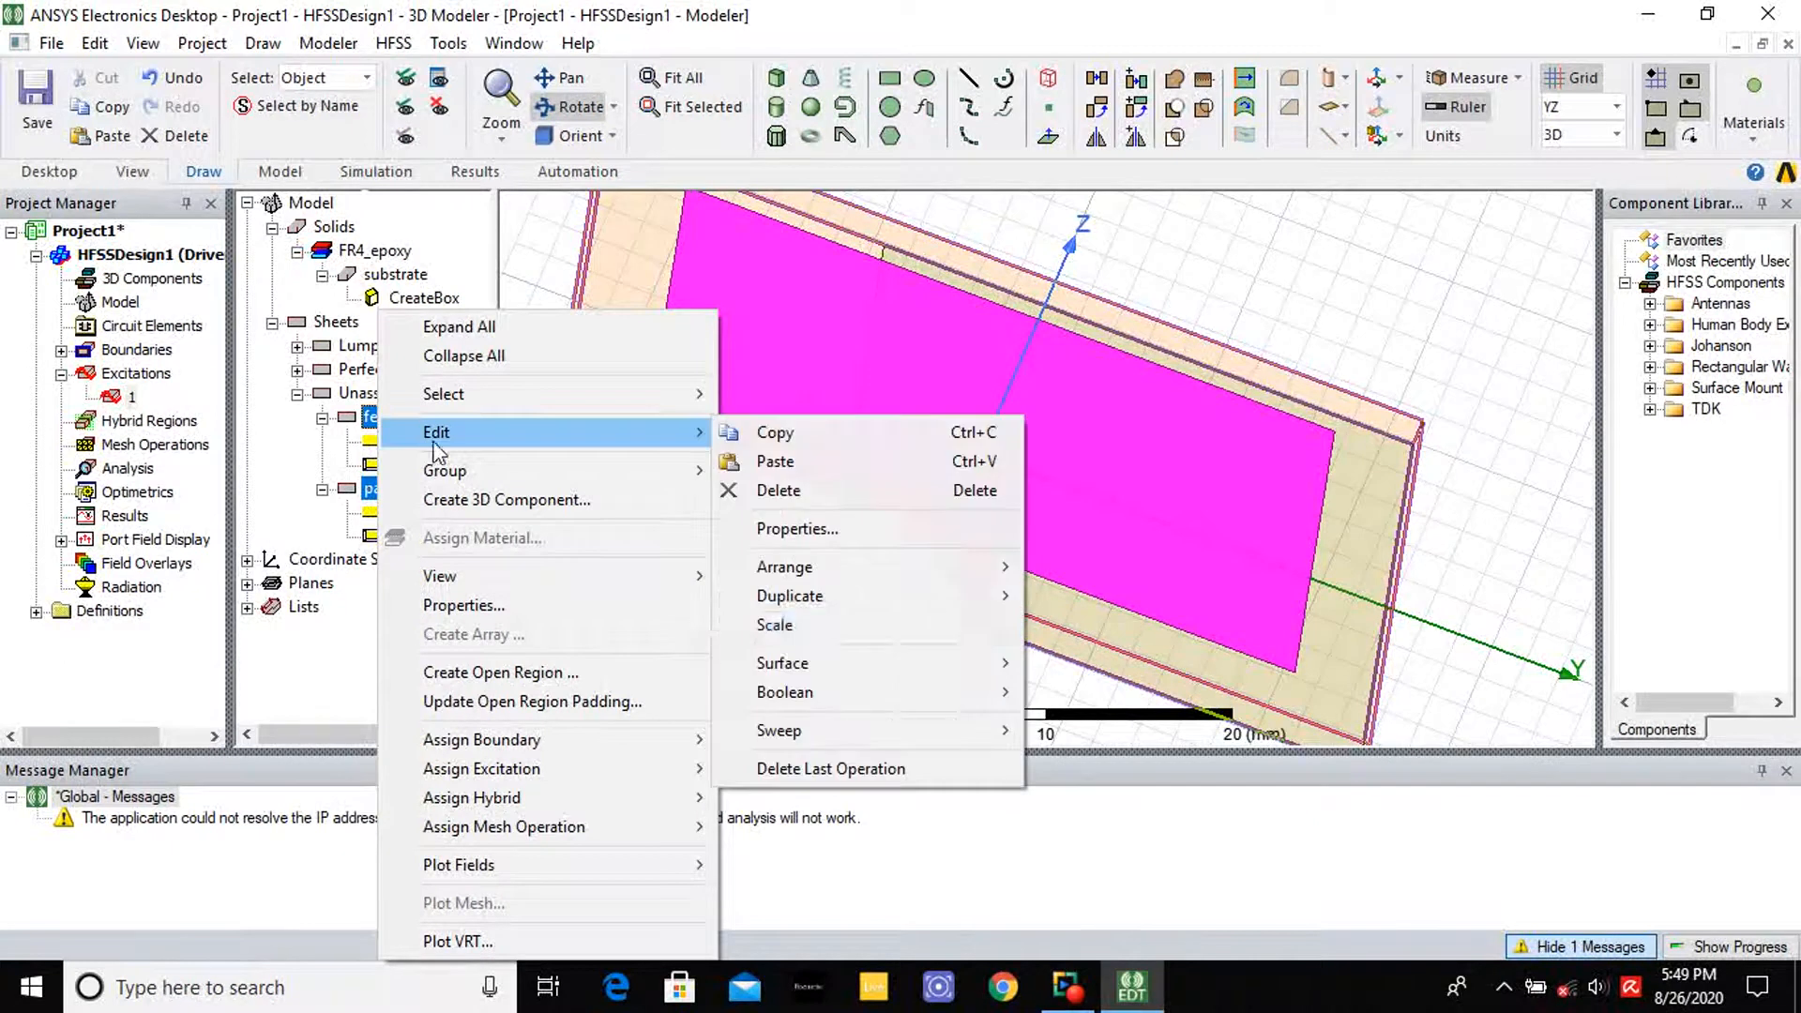
mouse_move(782, 694)
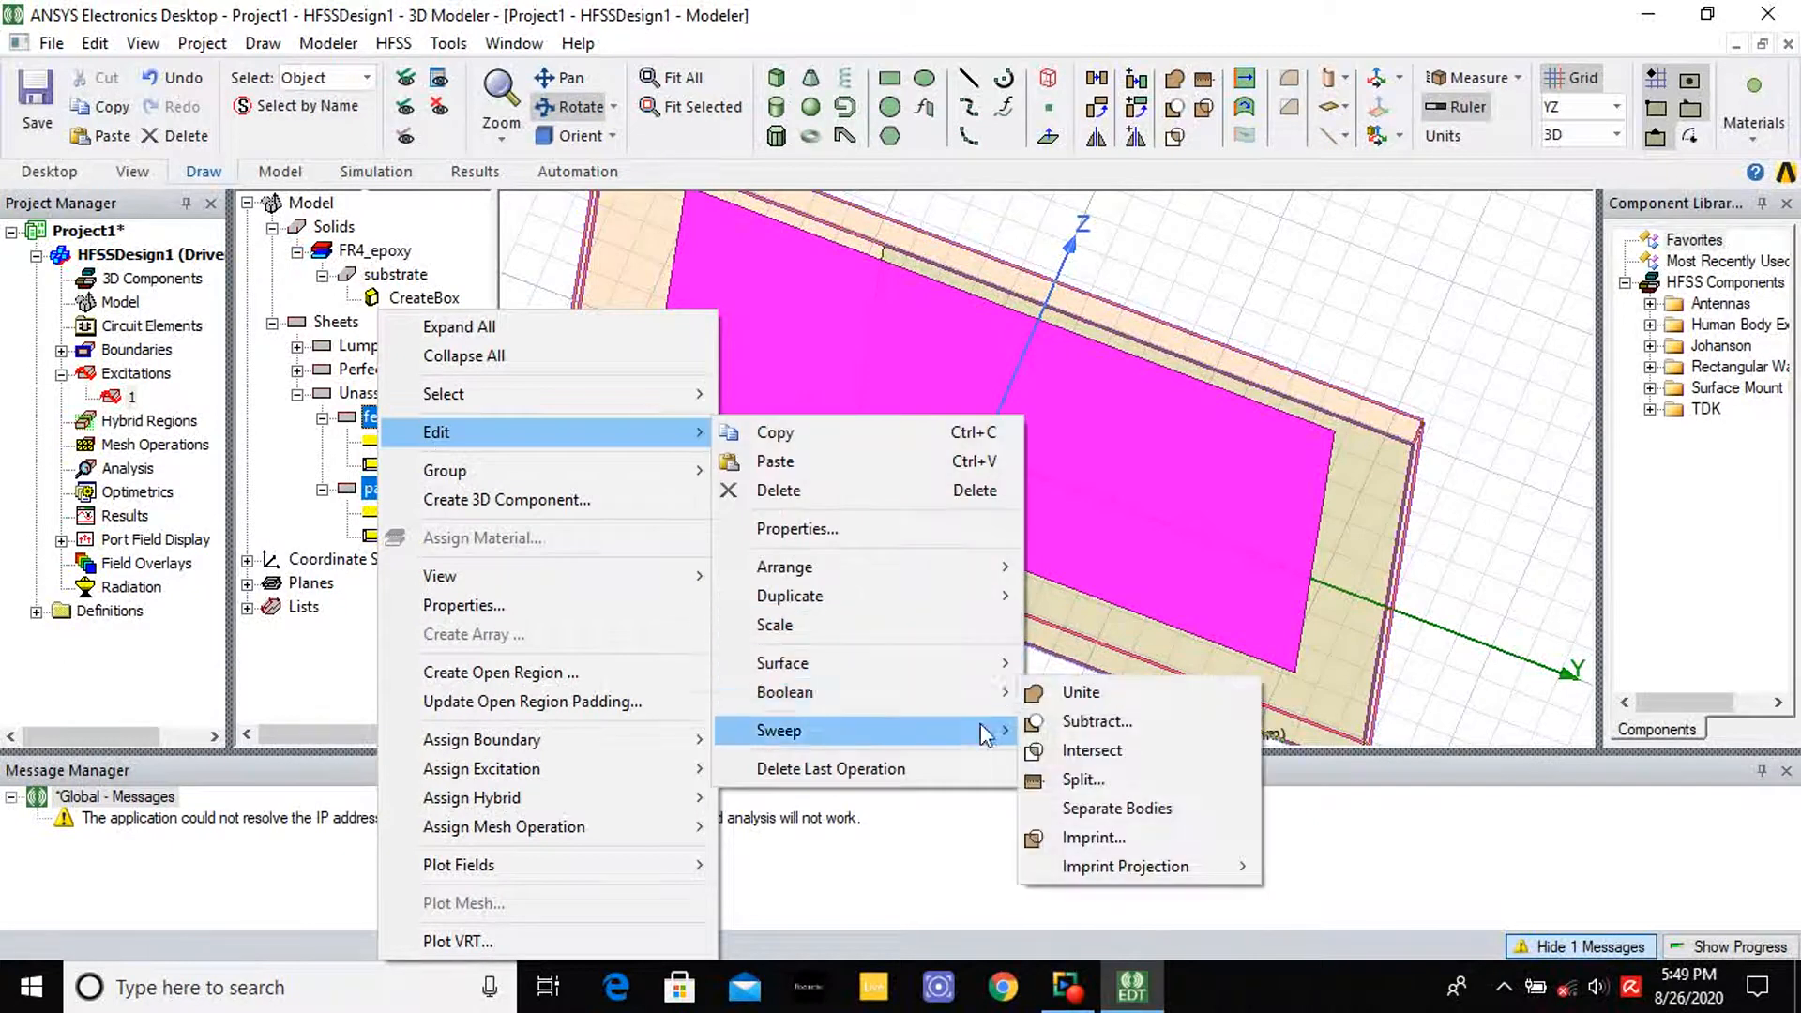
left_click(1166, 692)
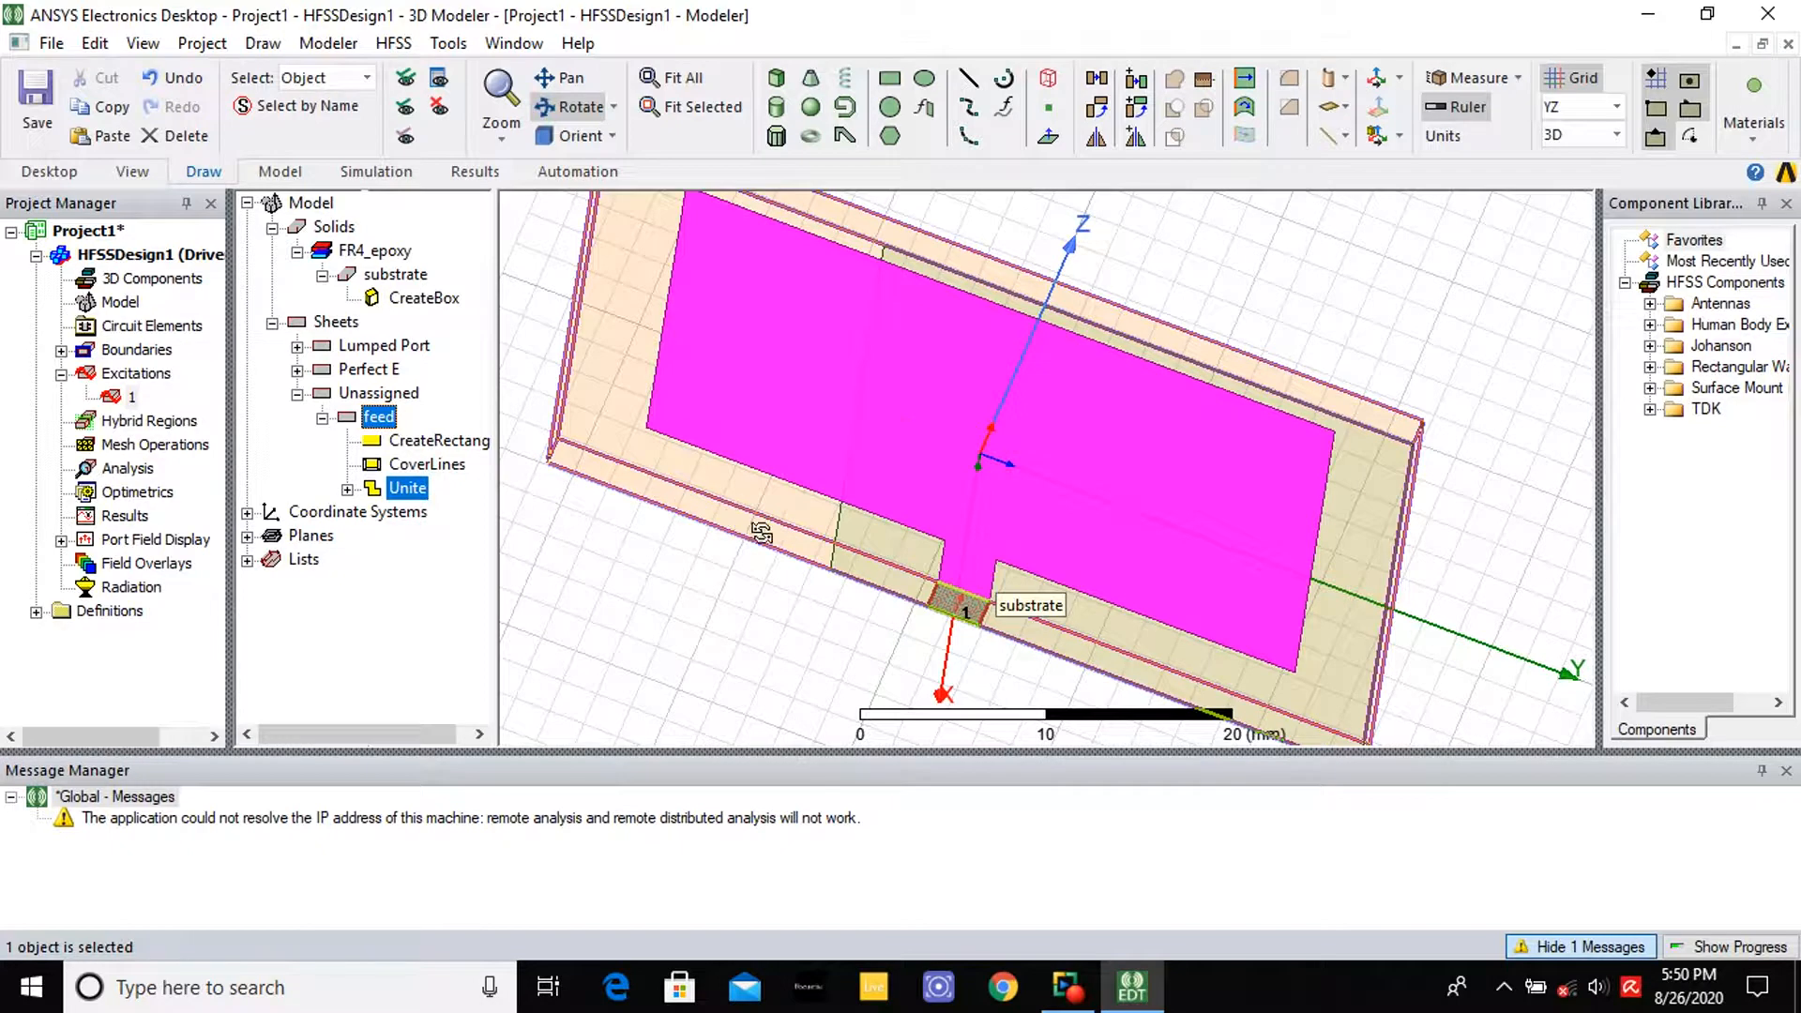
left_click(337, 495)
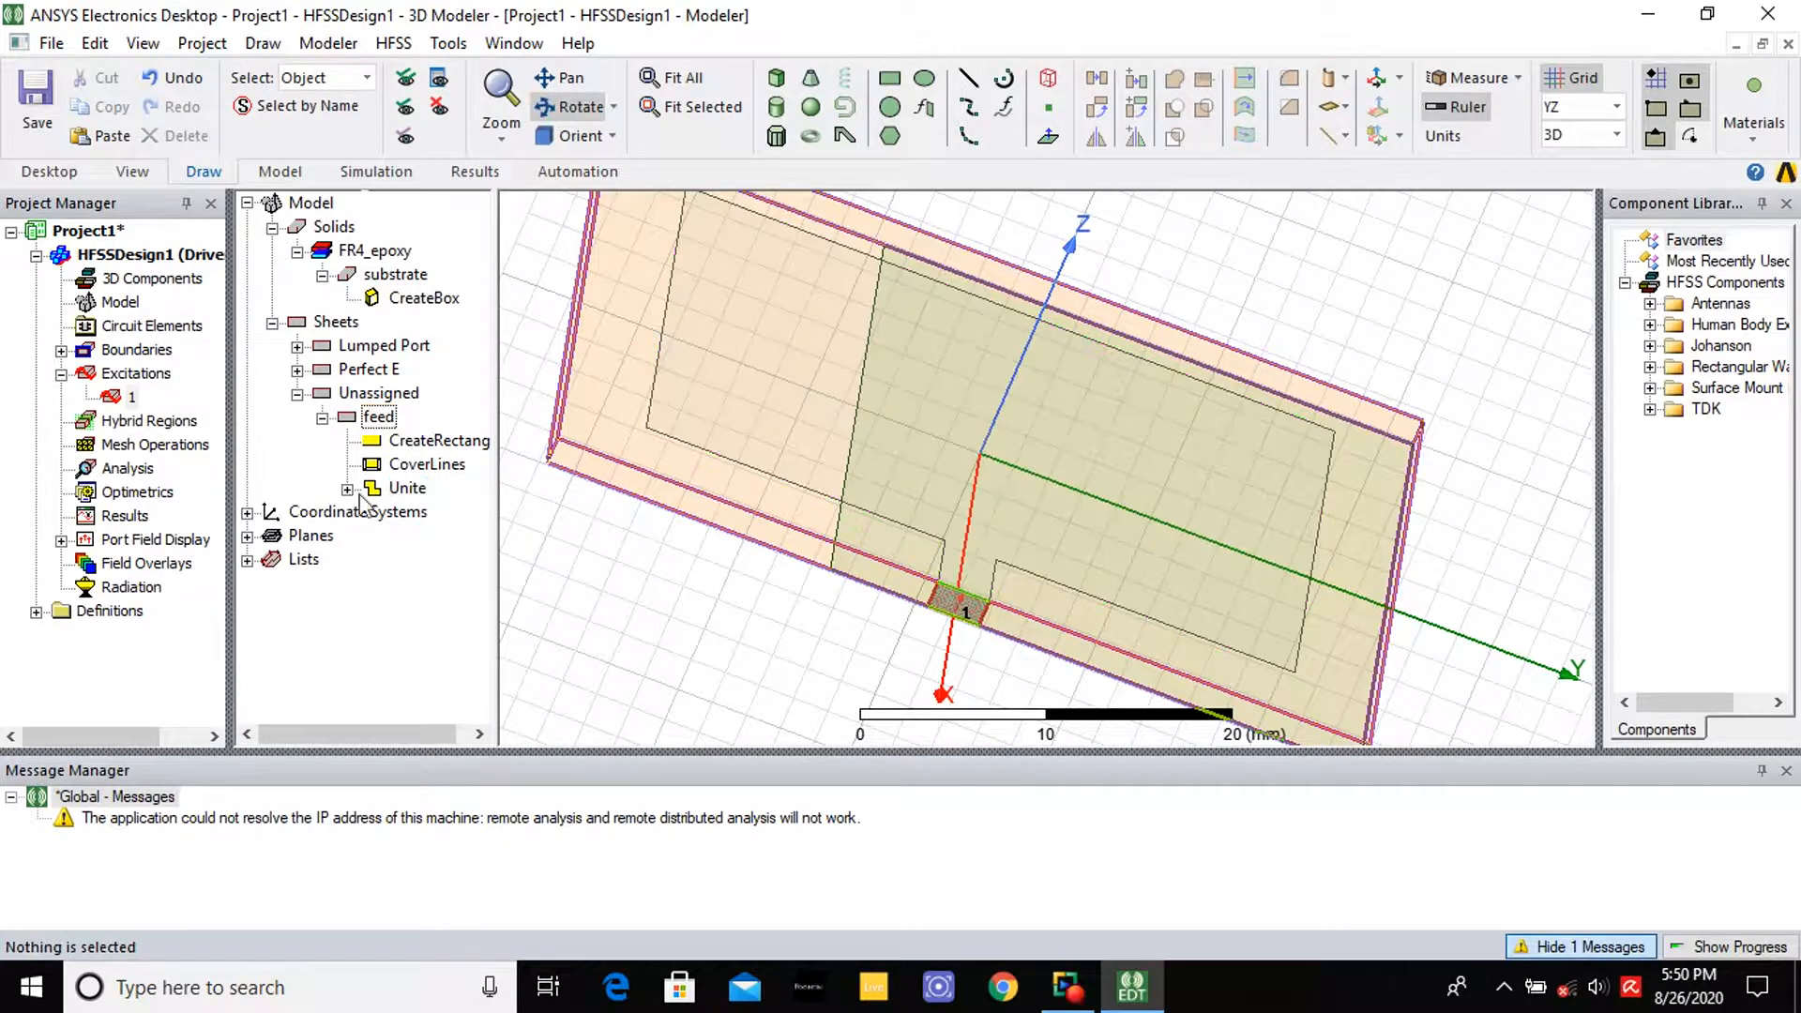
left_click(347, 488)
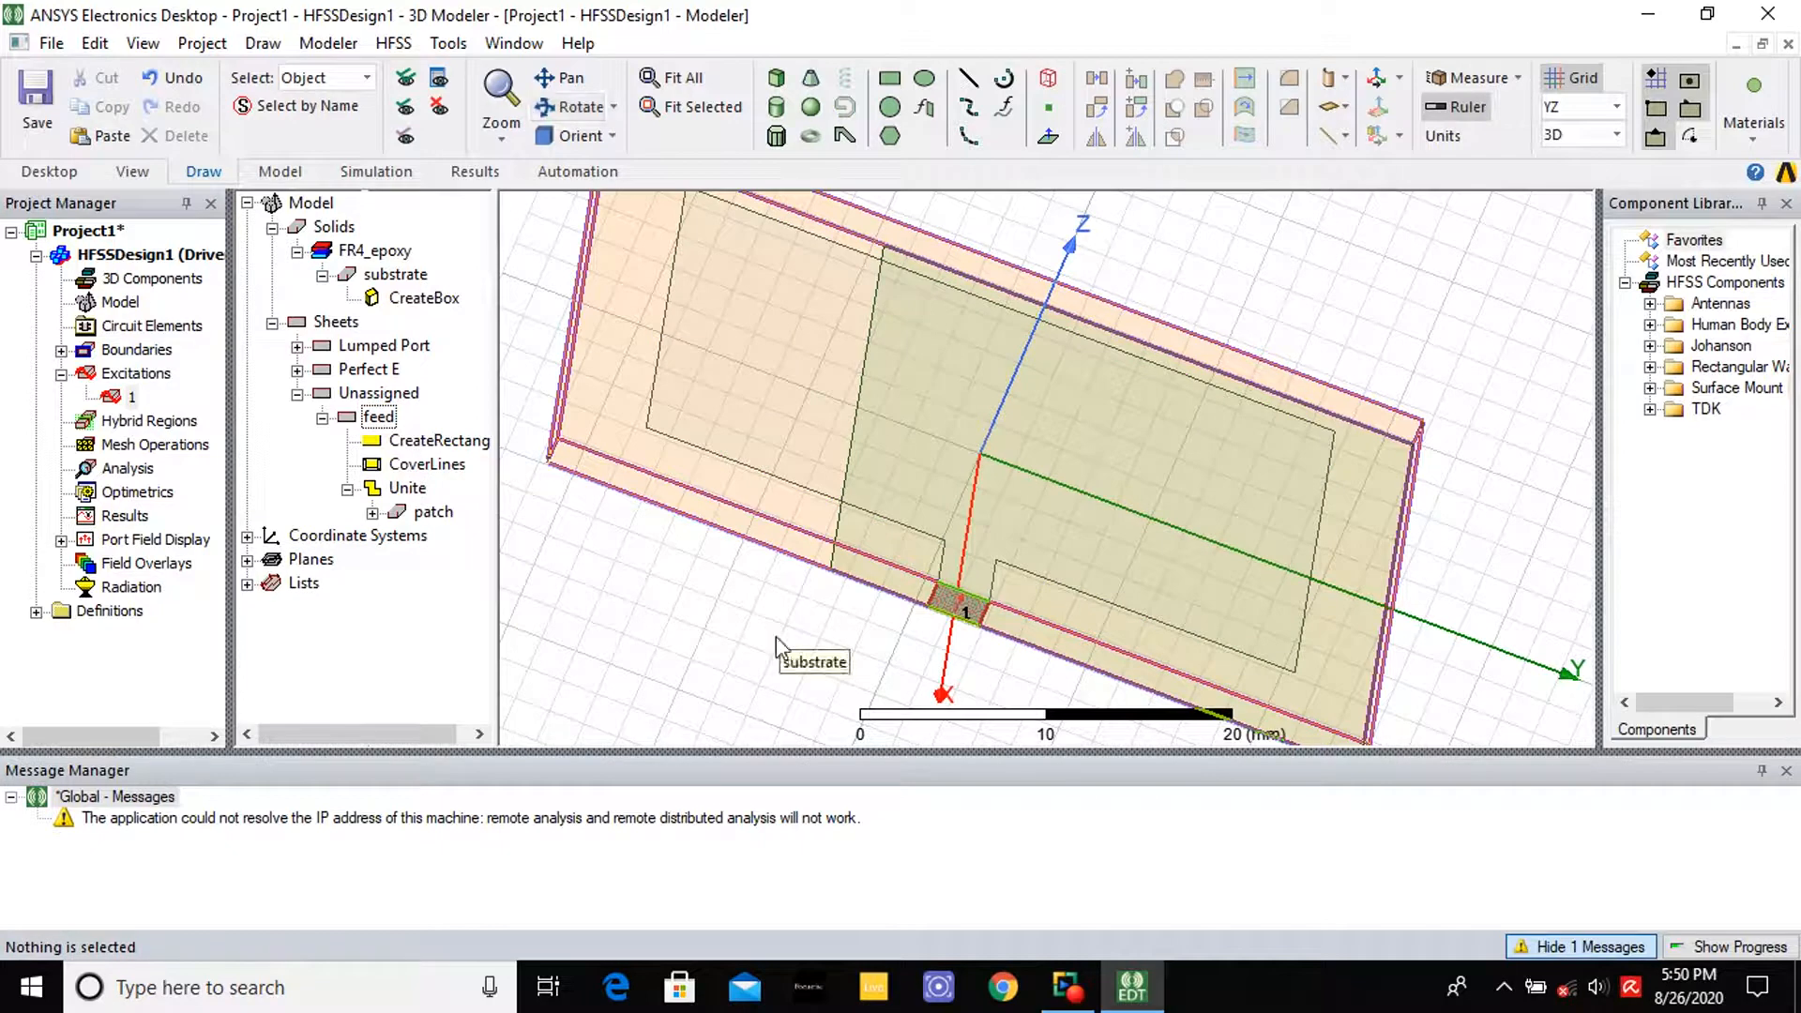
Create an open region with a Radiation boundary at an operating frequency of 2.5 GHz
right_click(682, 627)
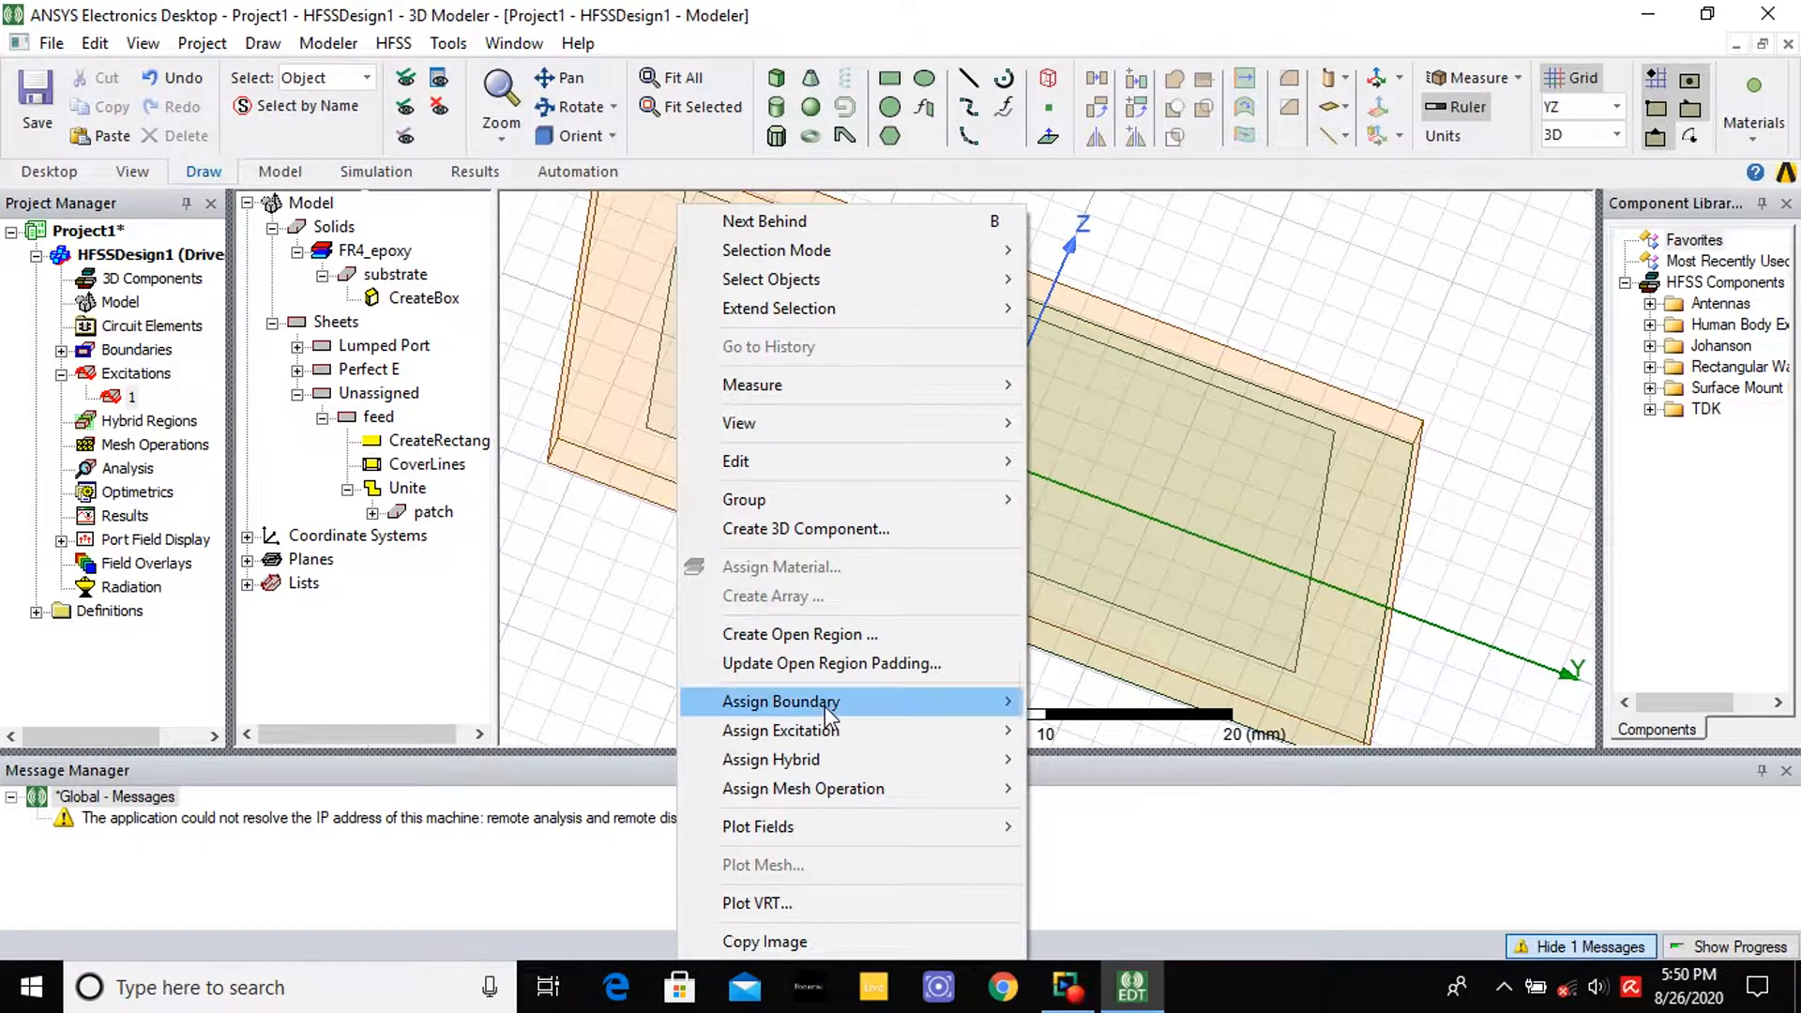
left_click(802, 633)
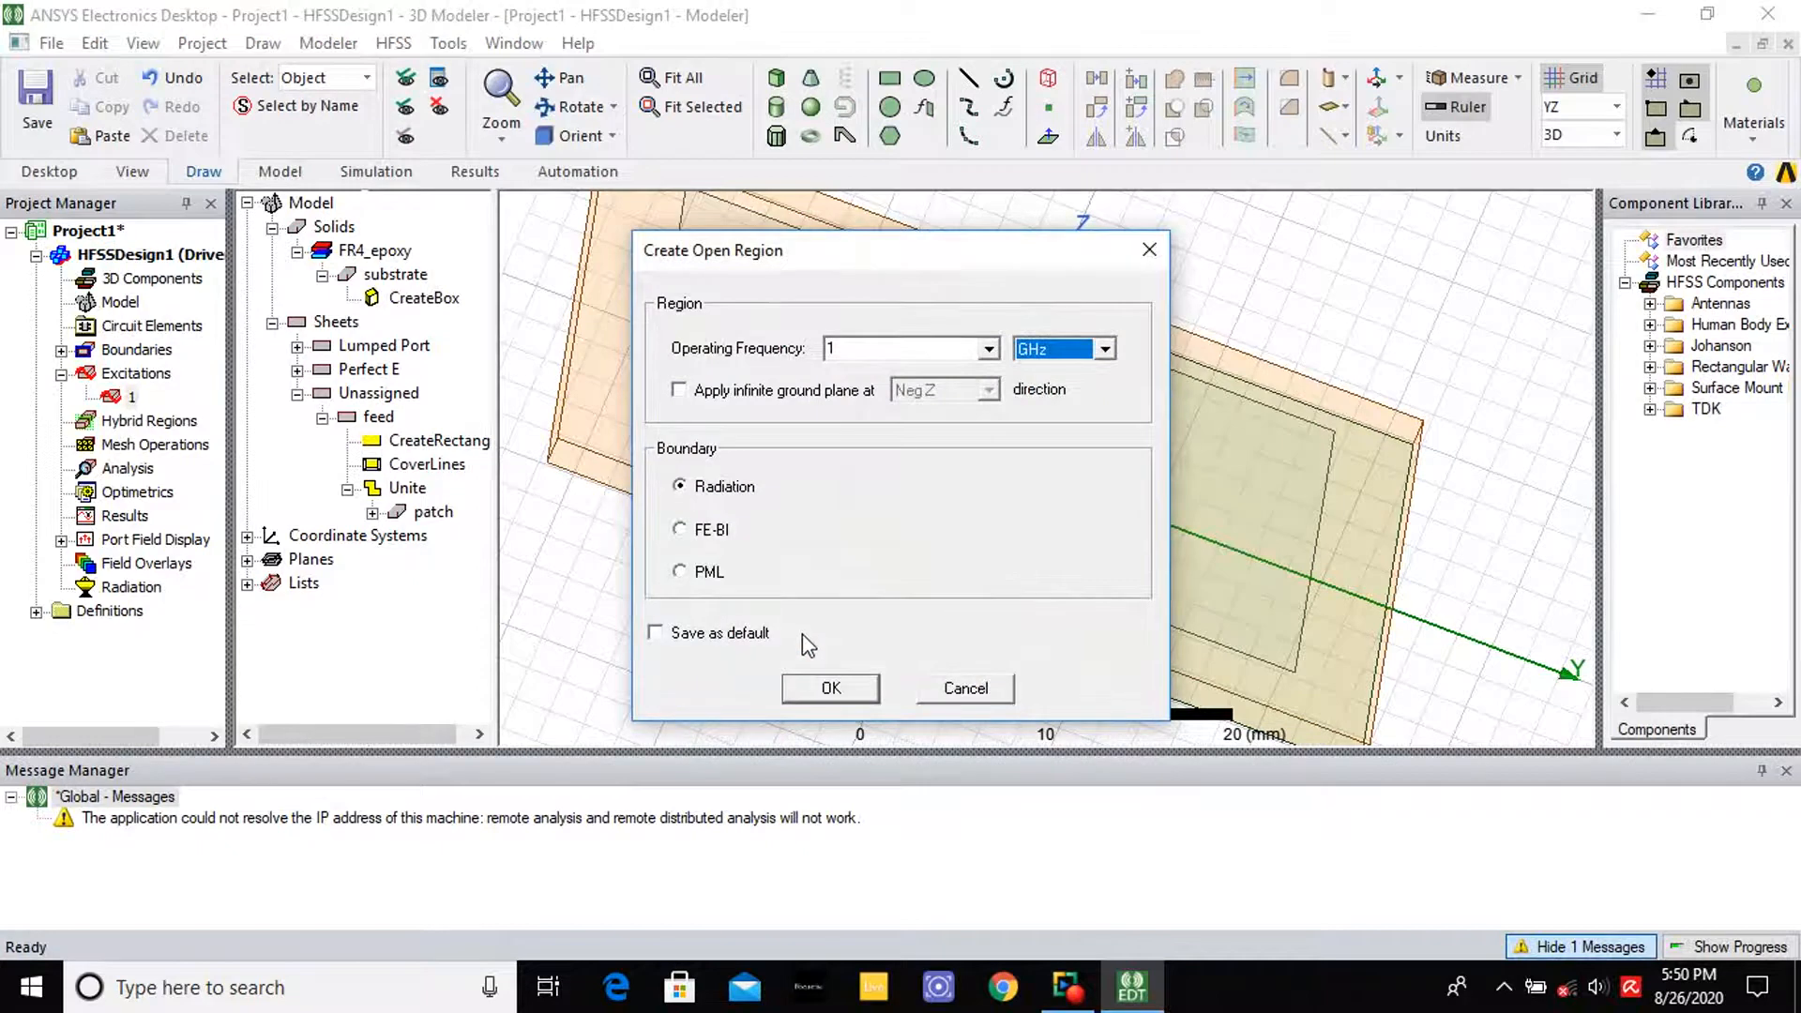
key("shift+Tab")
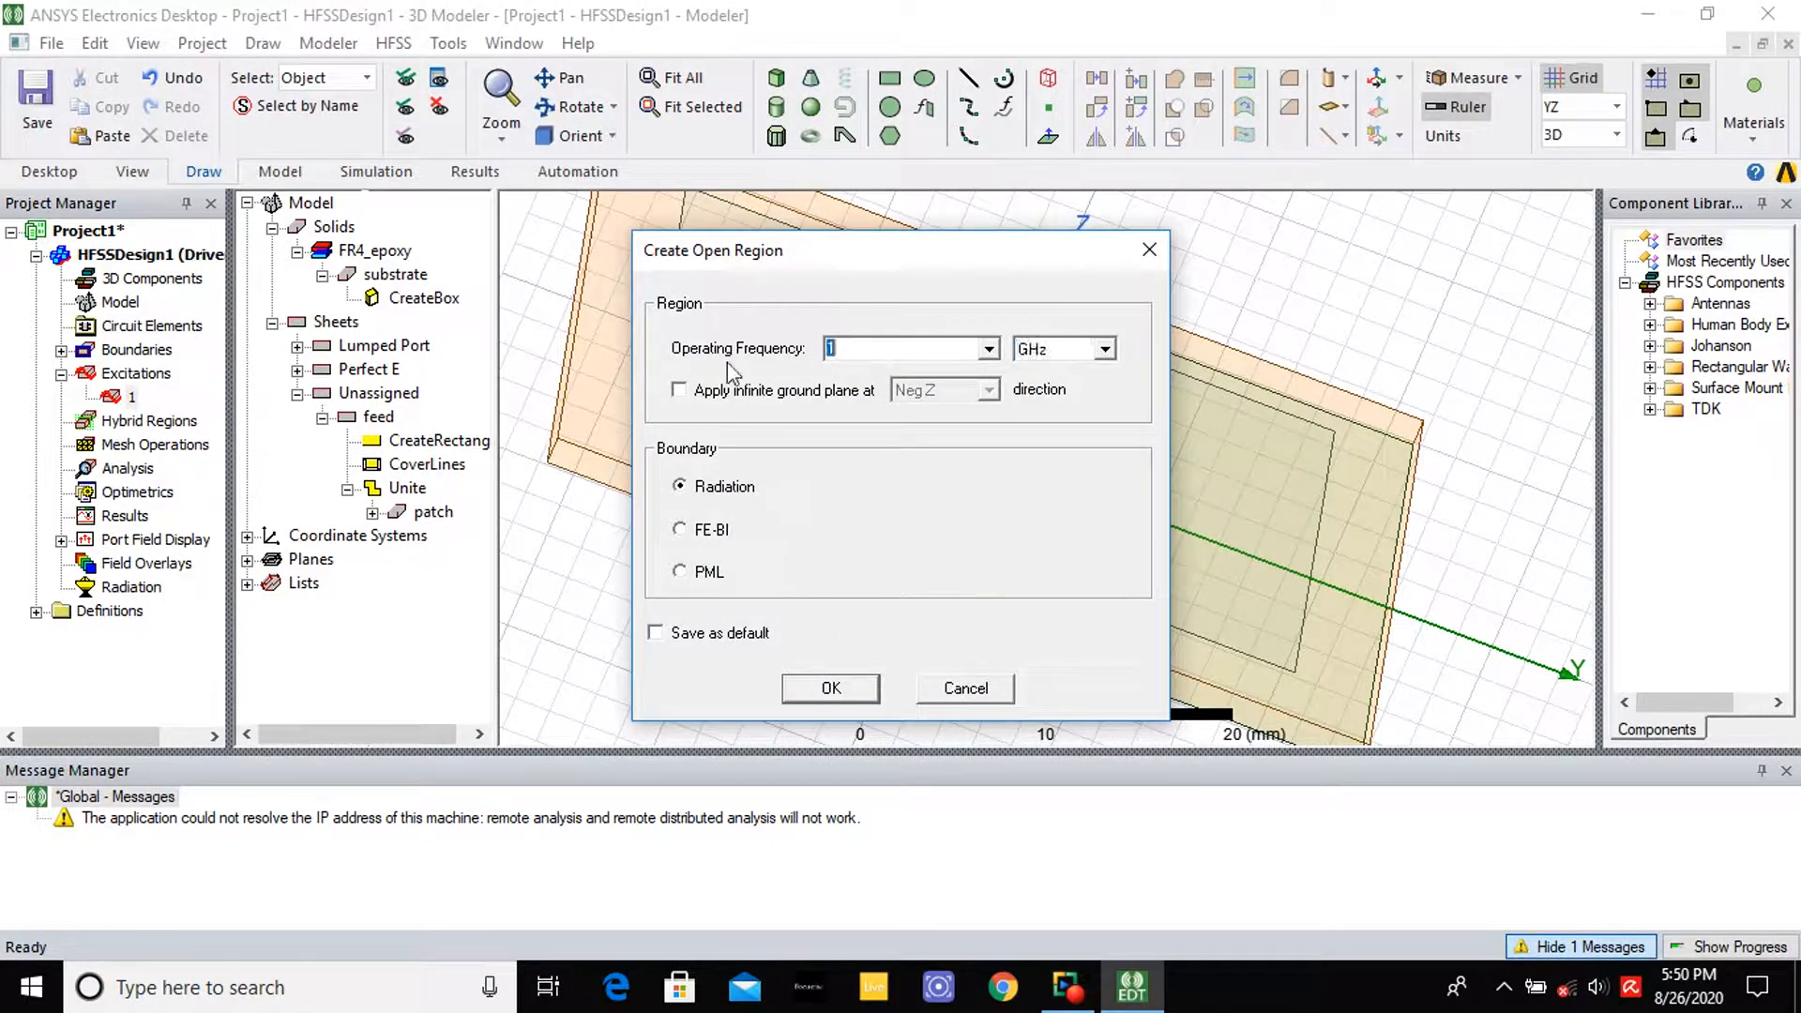
type("2.5")
left_click(828, 687)
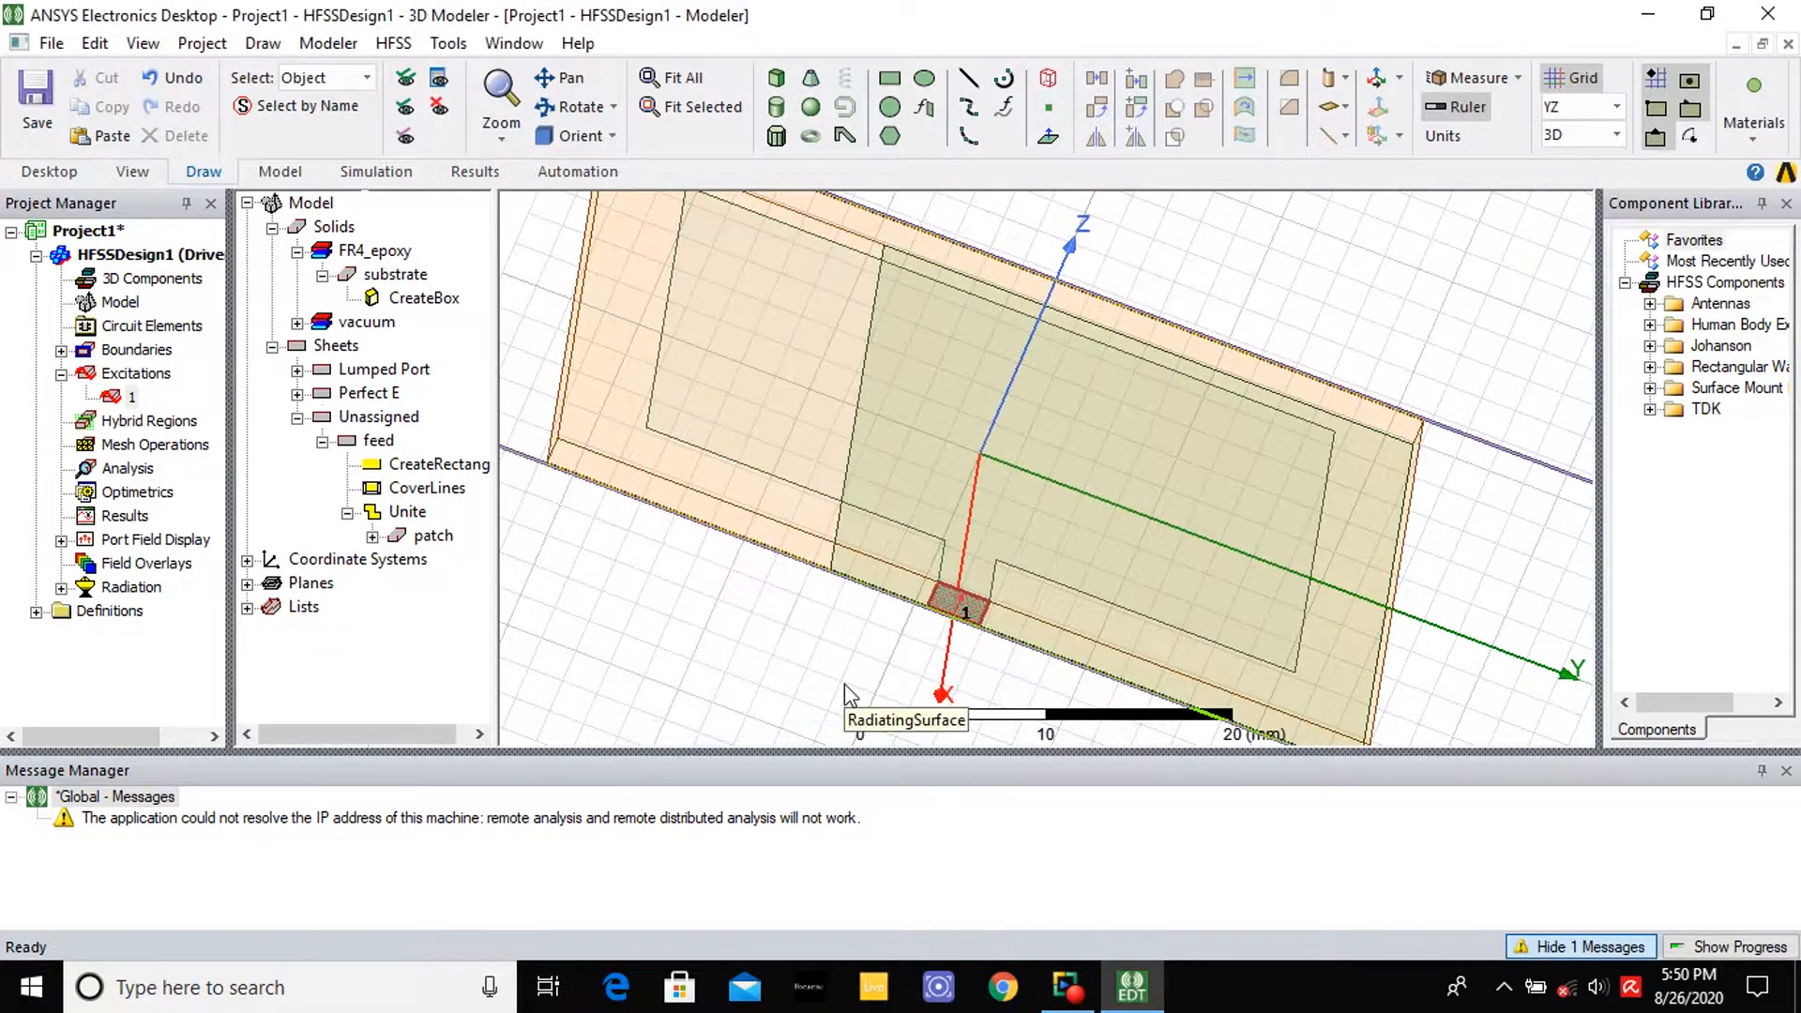
Show the Open1 boundary around the whole antenna model
left_click(61, 350)
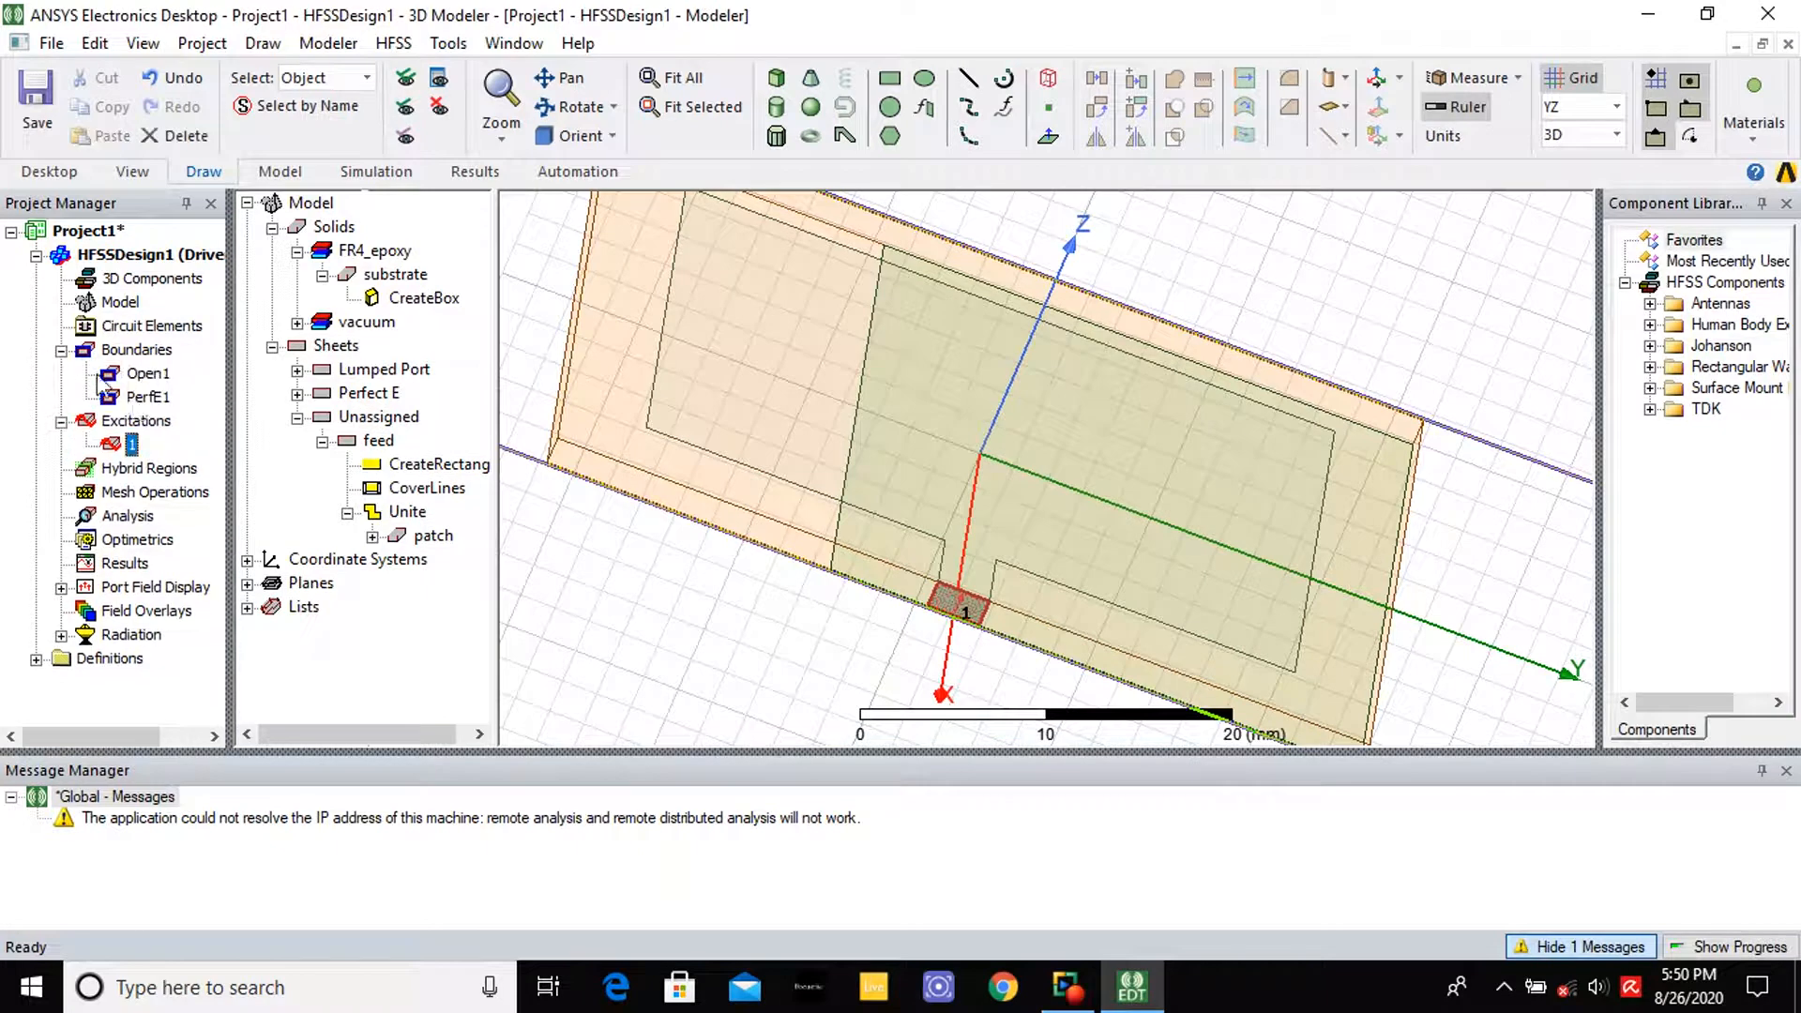
left_click(149, 374)
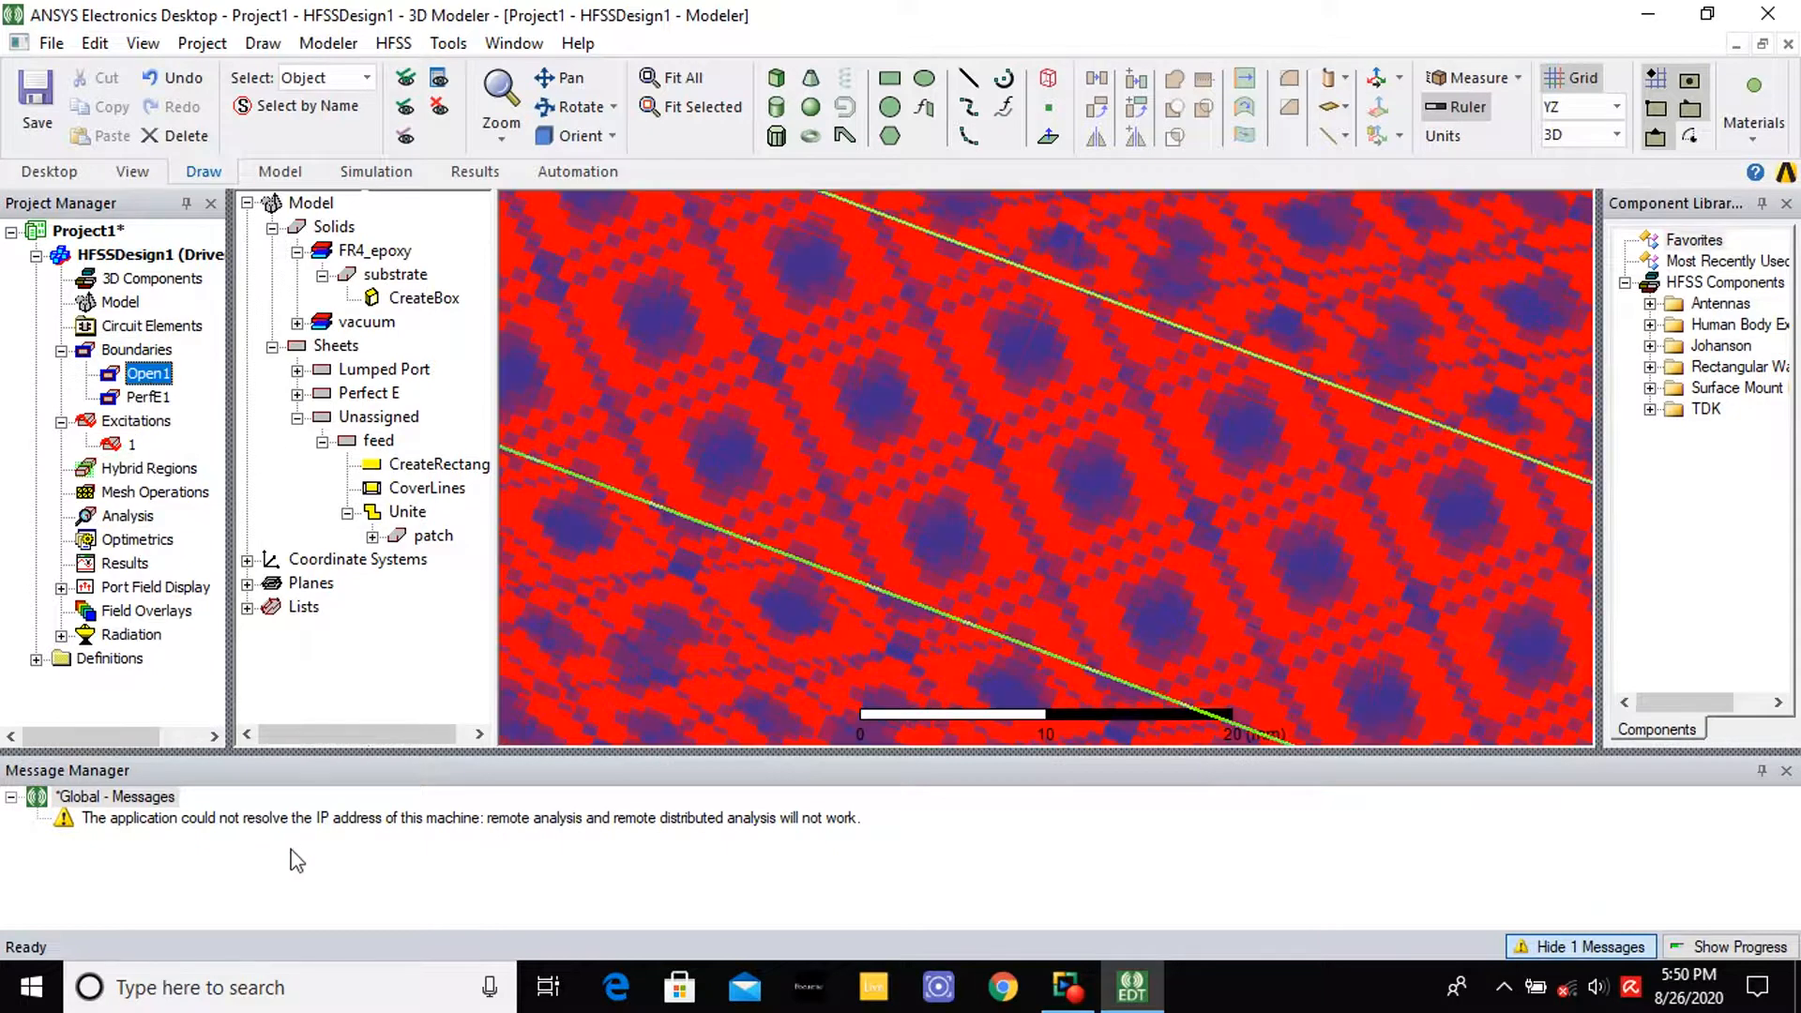
key("ctrl+d")
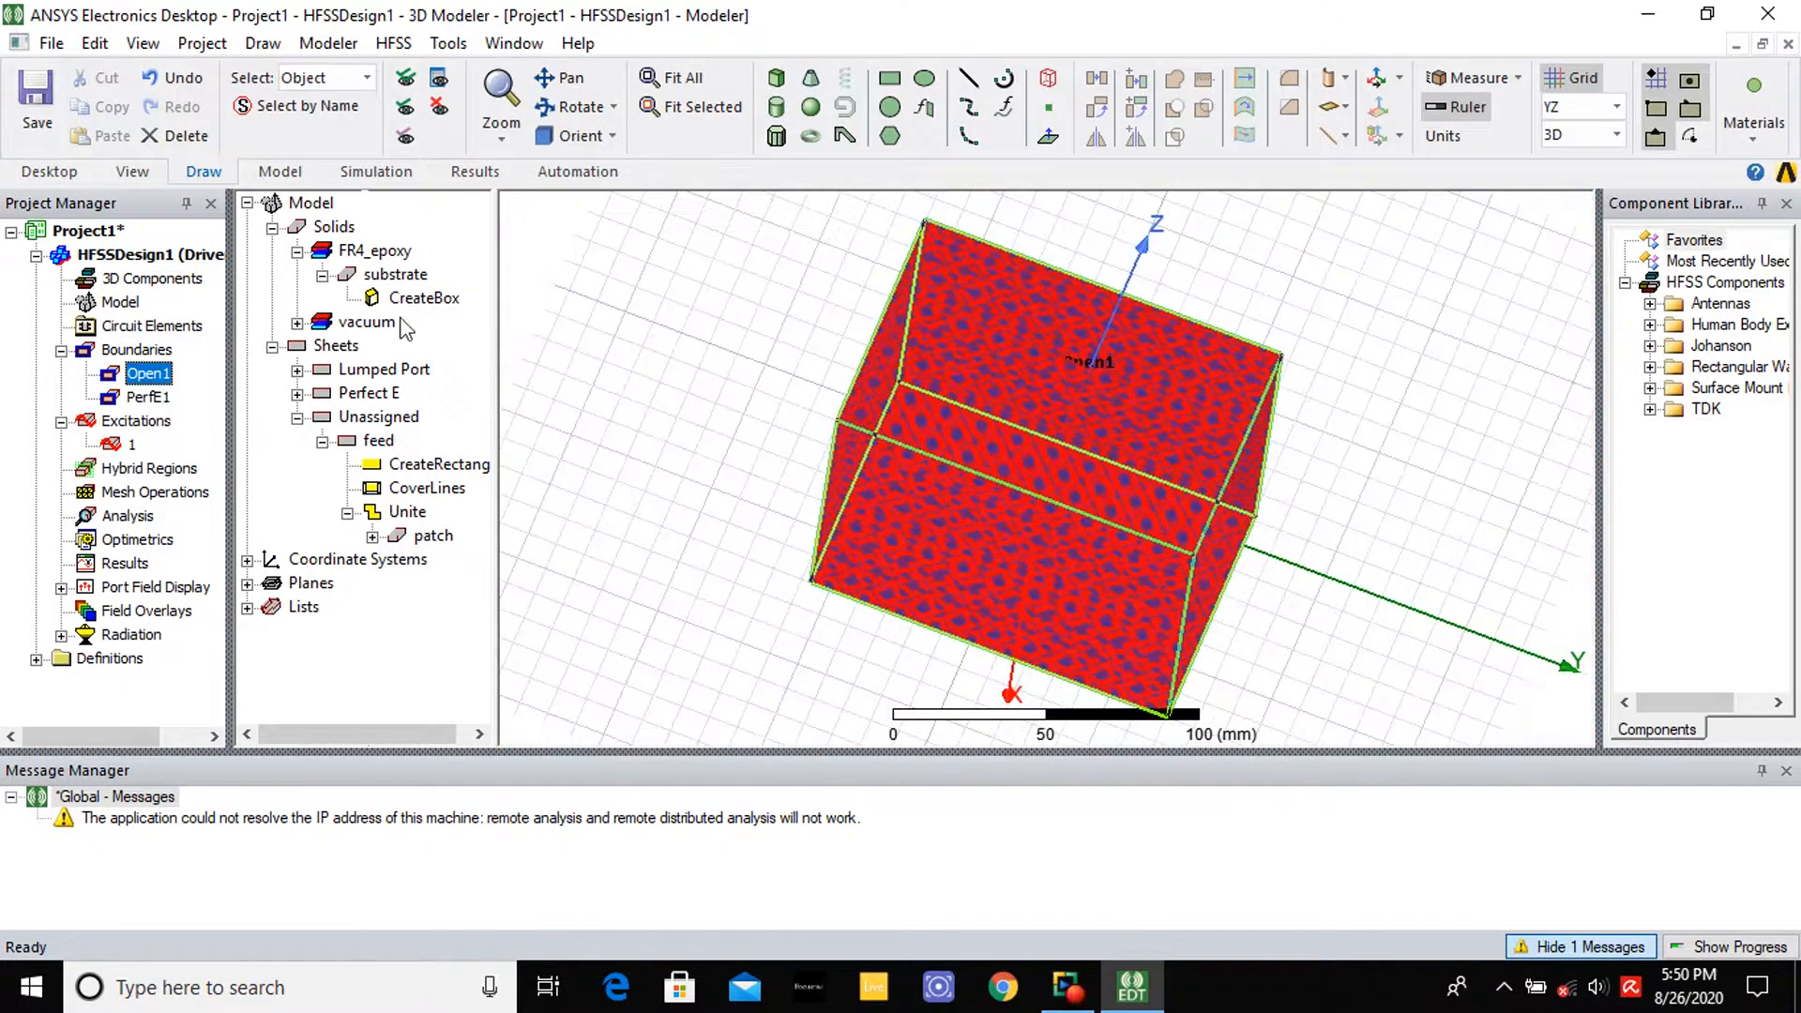
Change the material of the RadiatingSurface region from the materials library to air
left_click(297, 322)
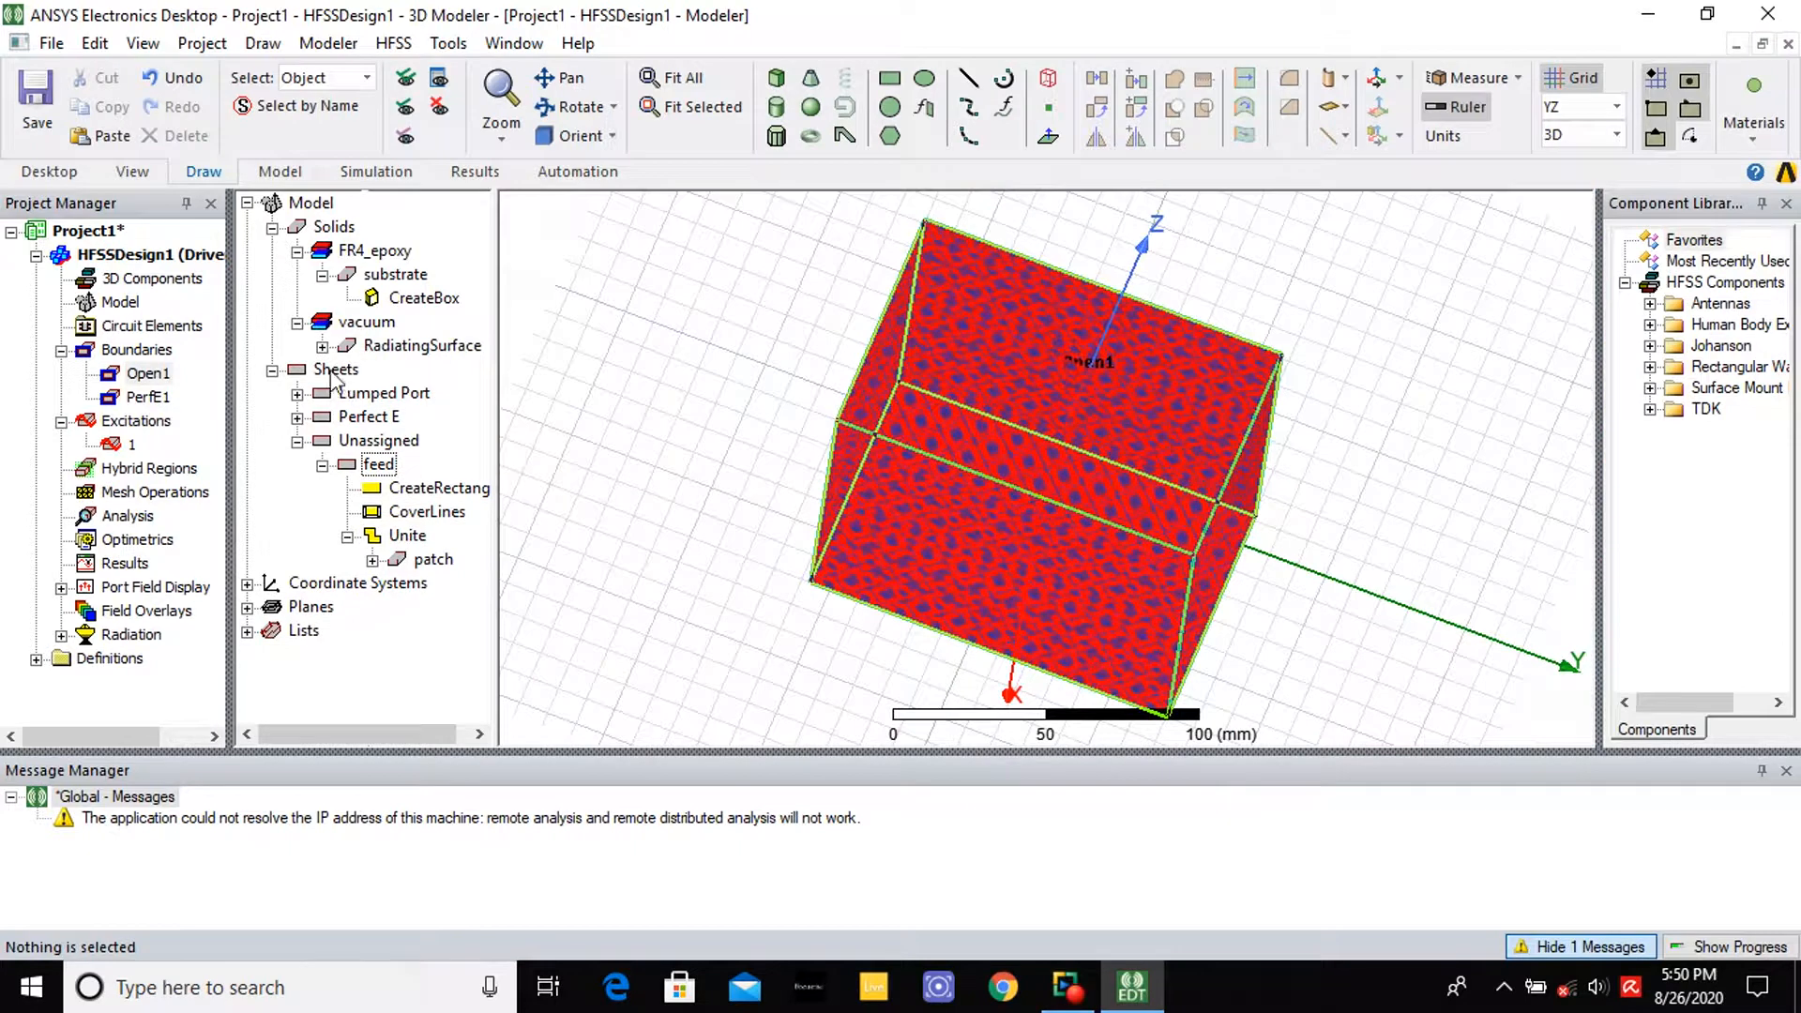
double_click(365, 325)
left_click(298, 323)
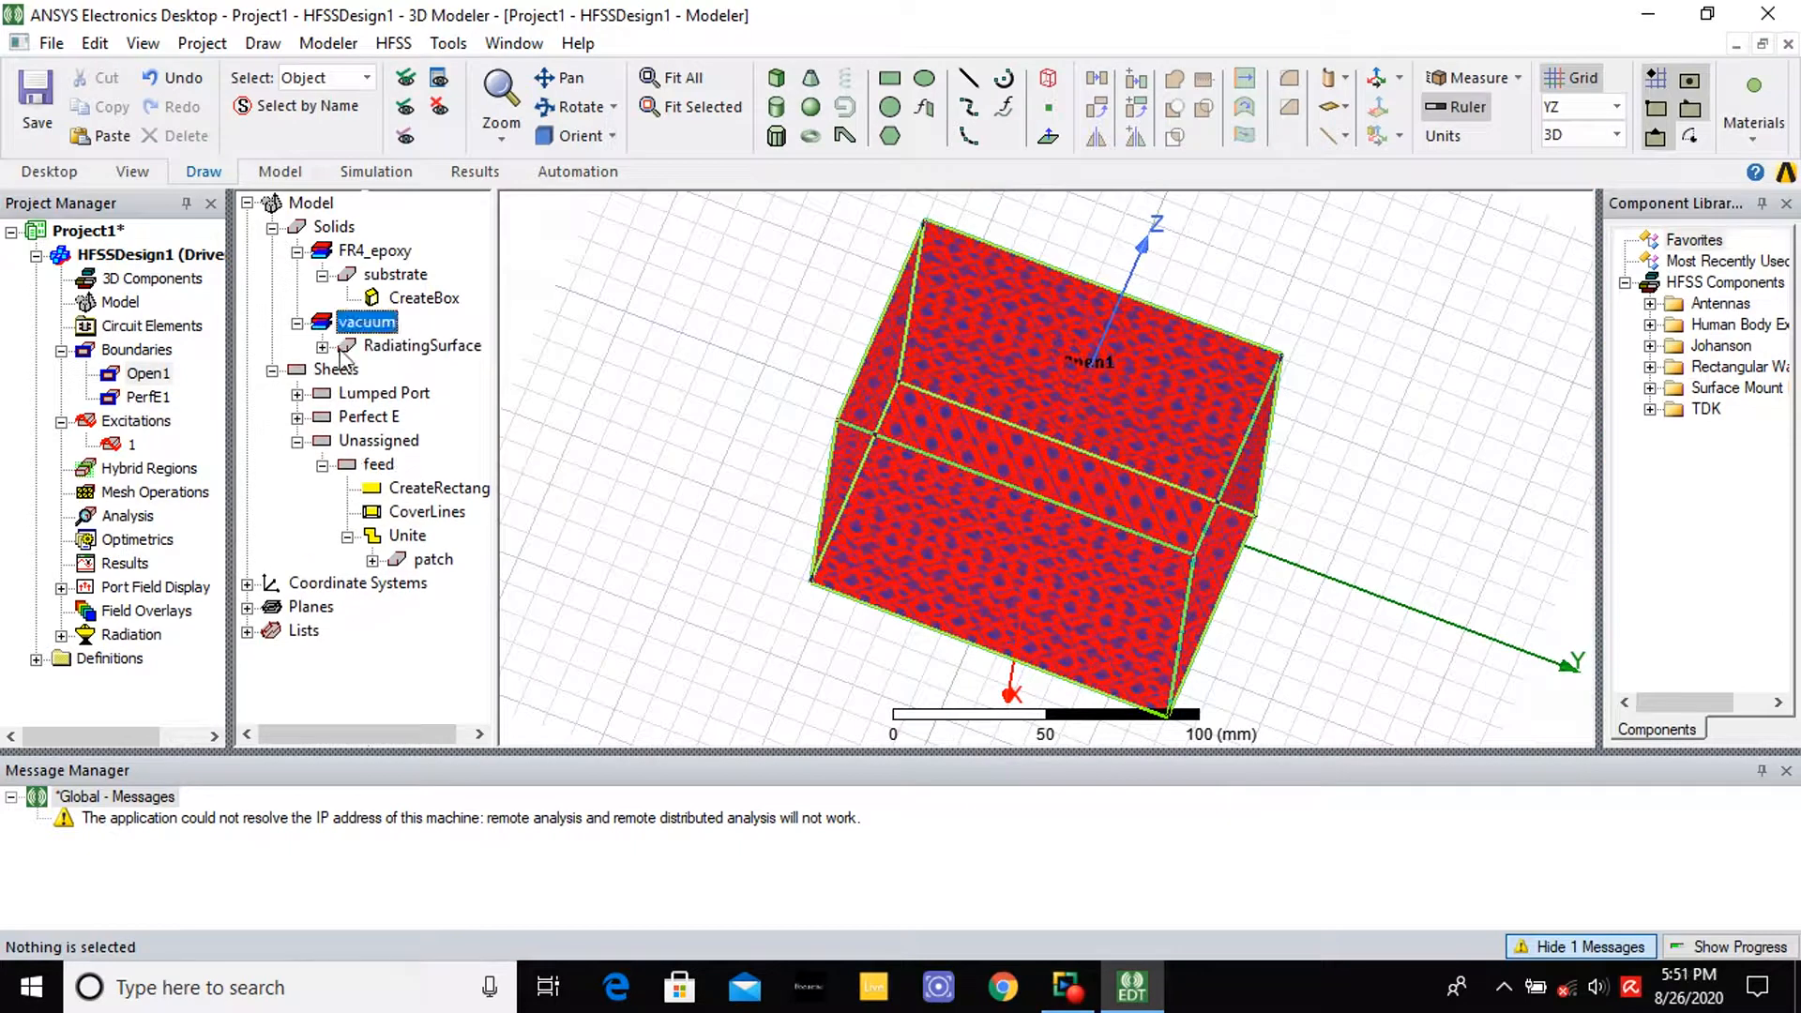
left_click(323, 347)
double_click(416, 347)
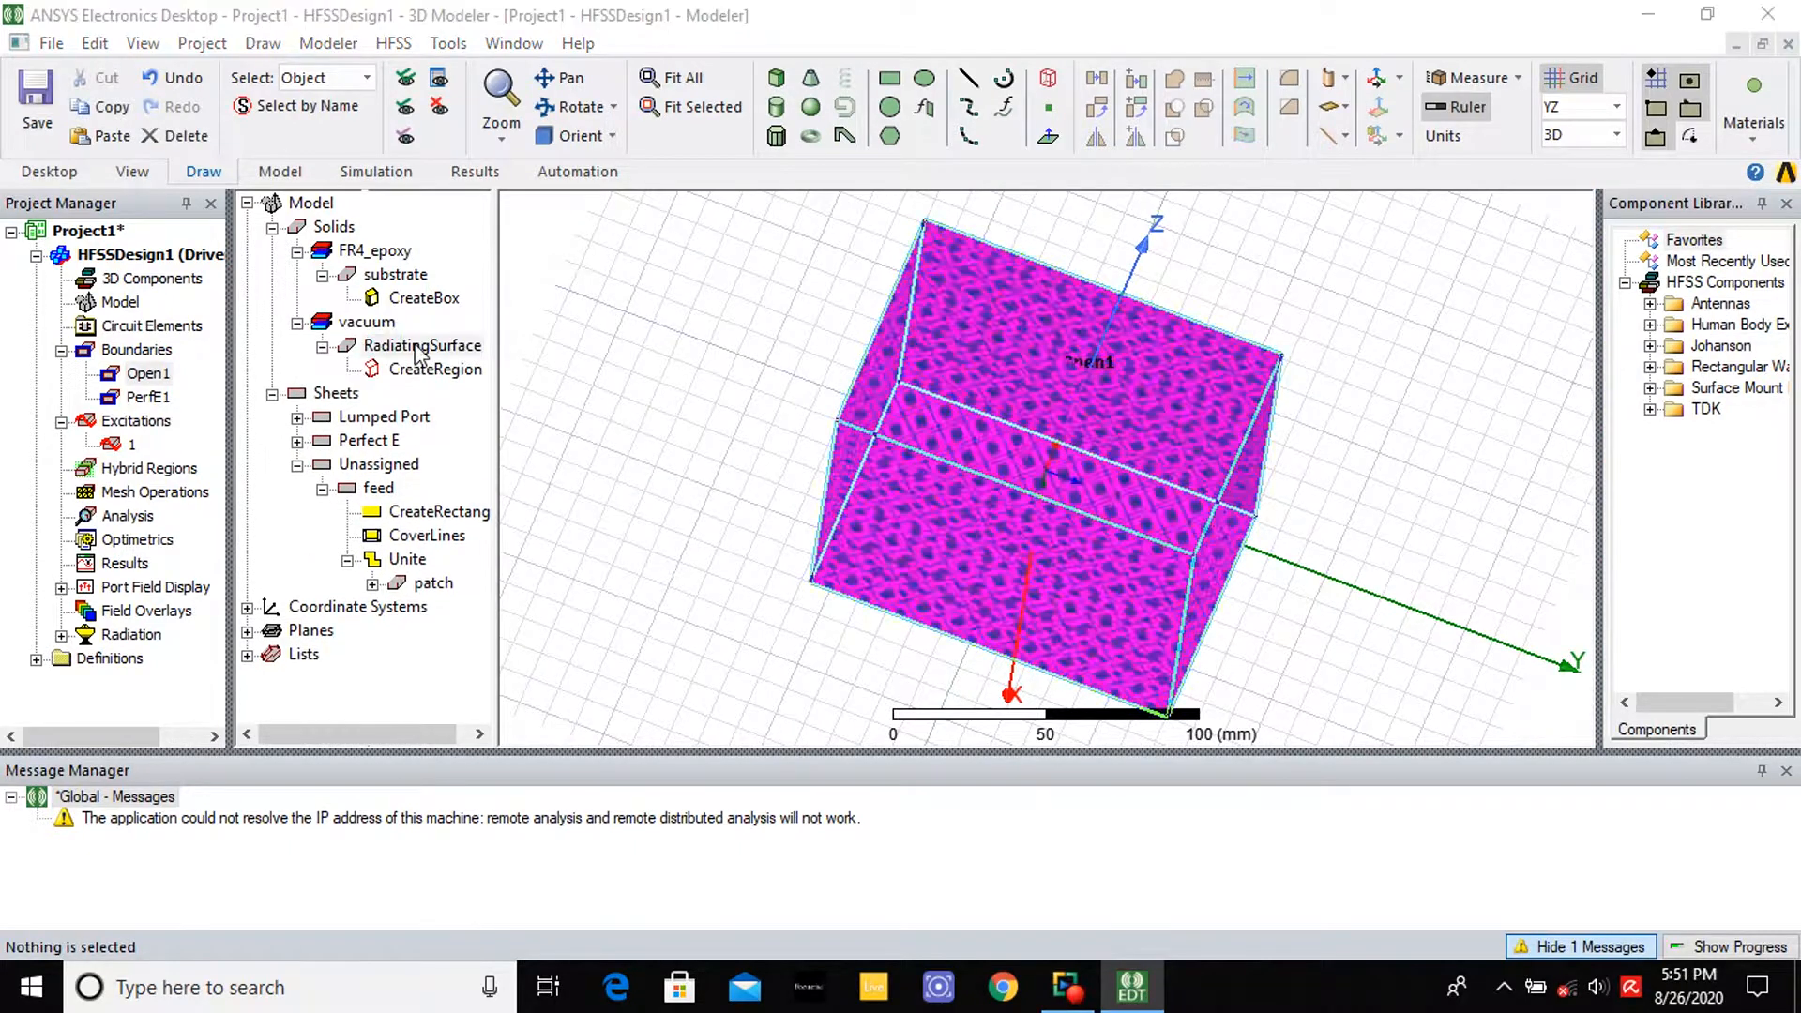
left_click(638, 372)
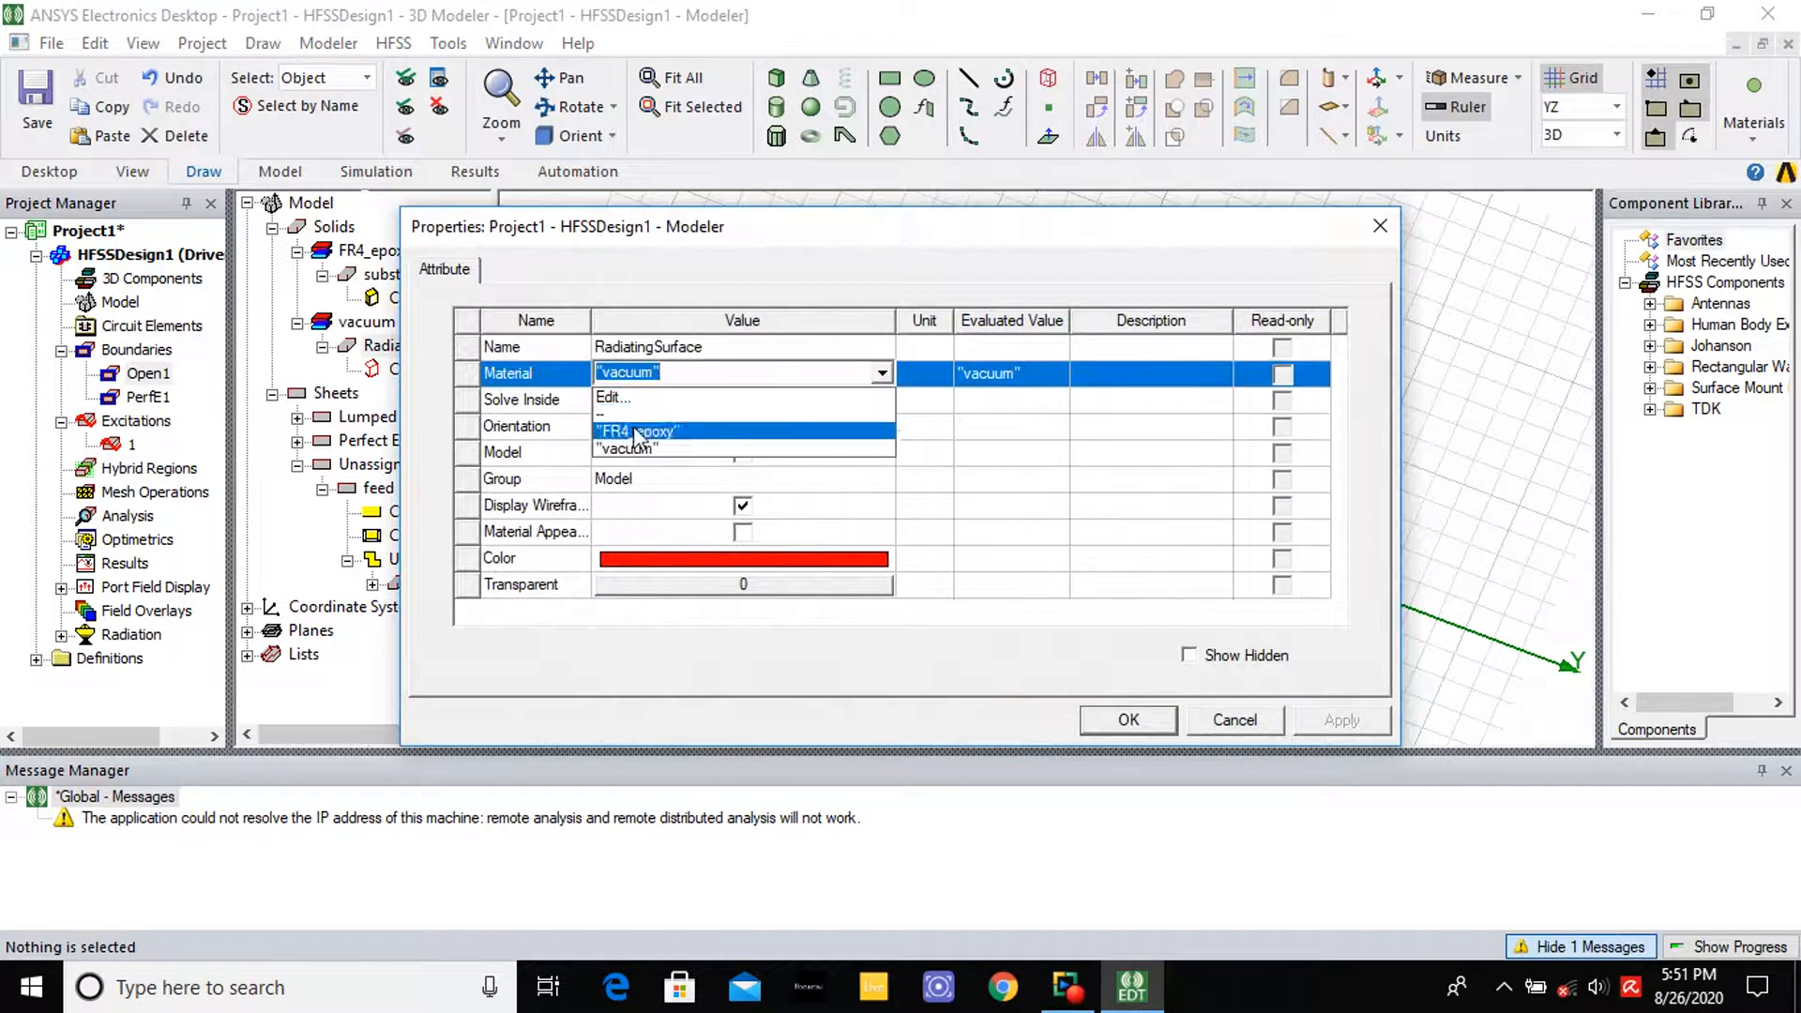
left_click(618, 400)
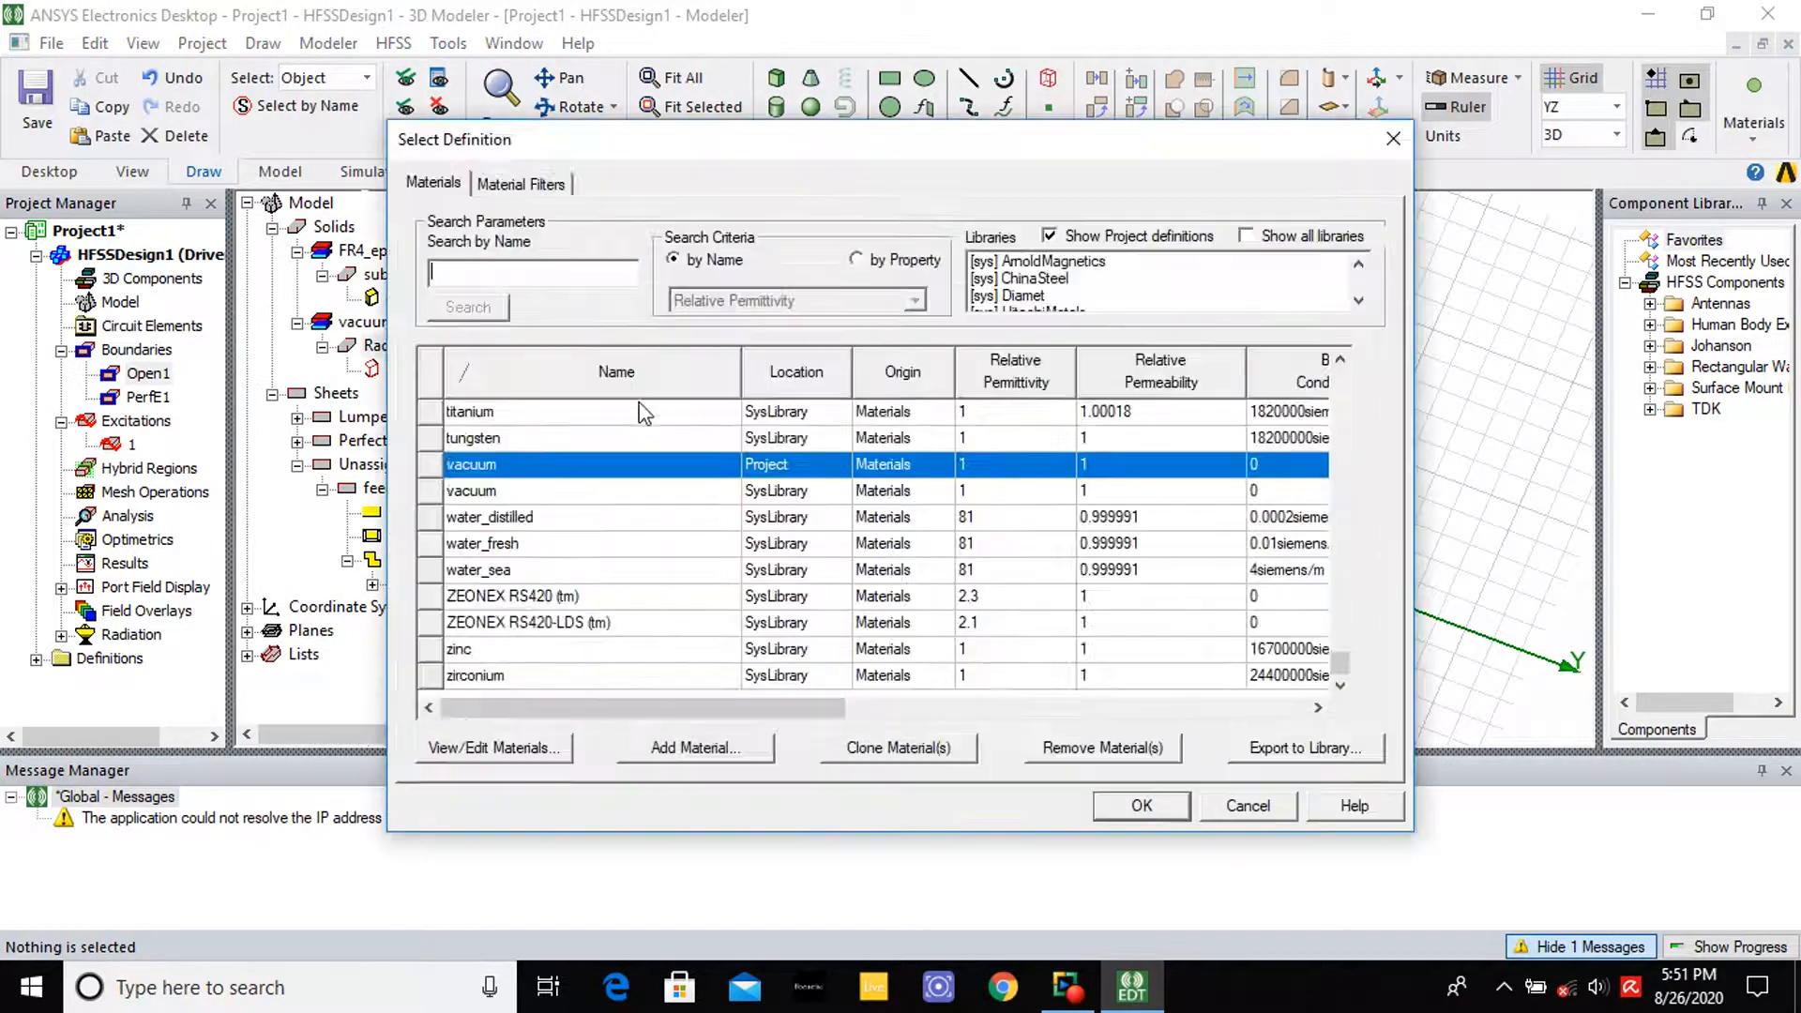
type("air")
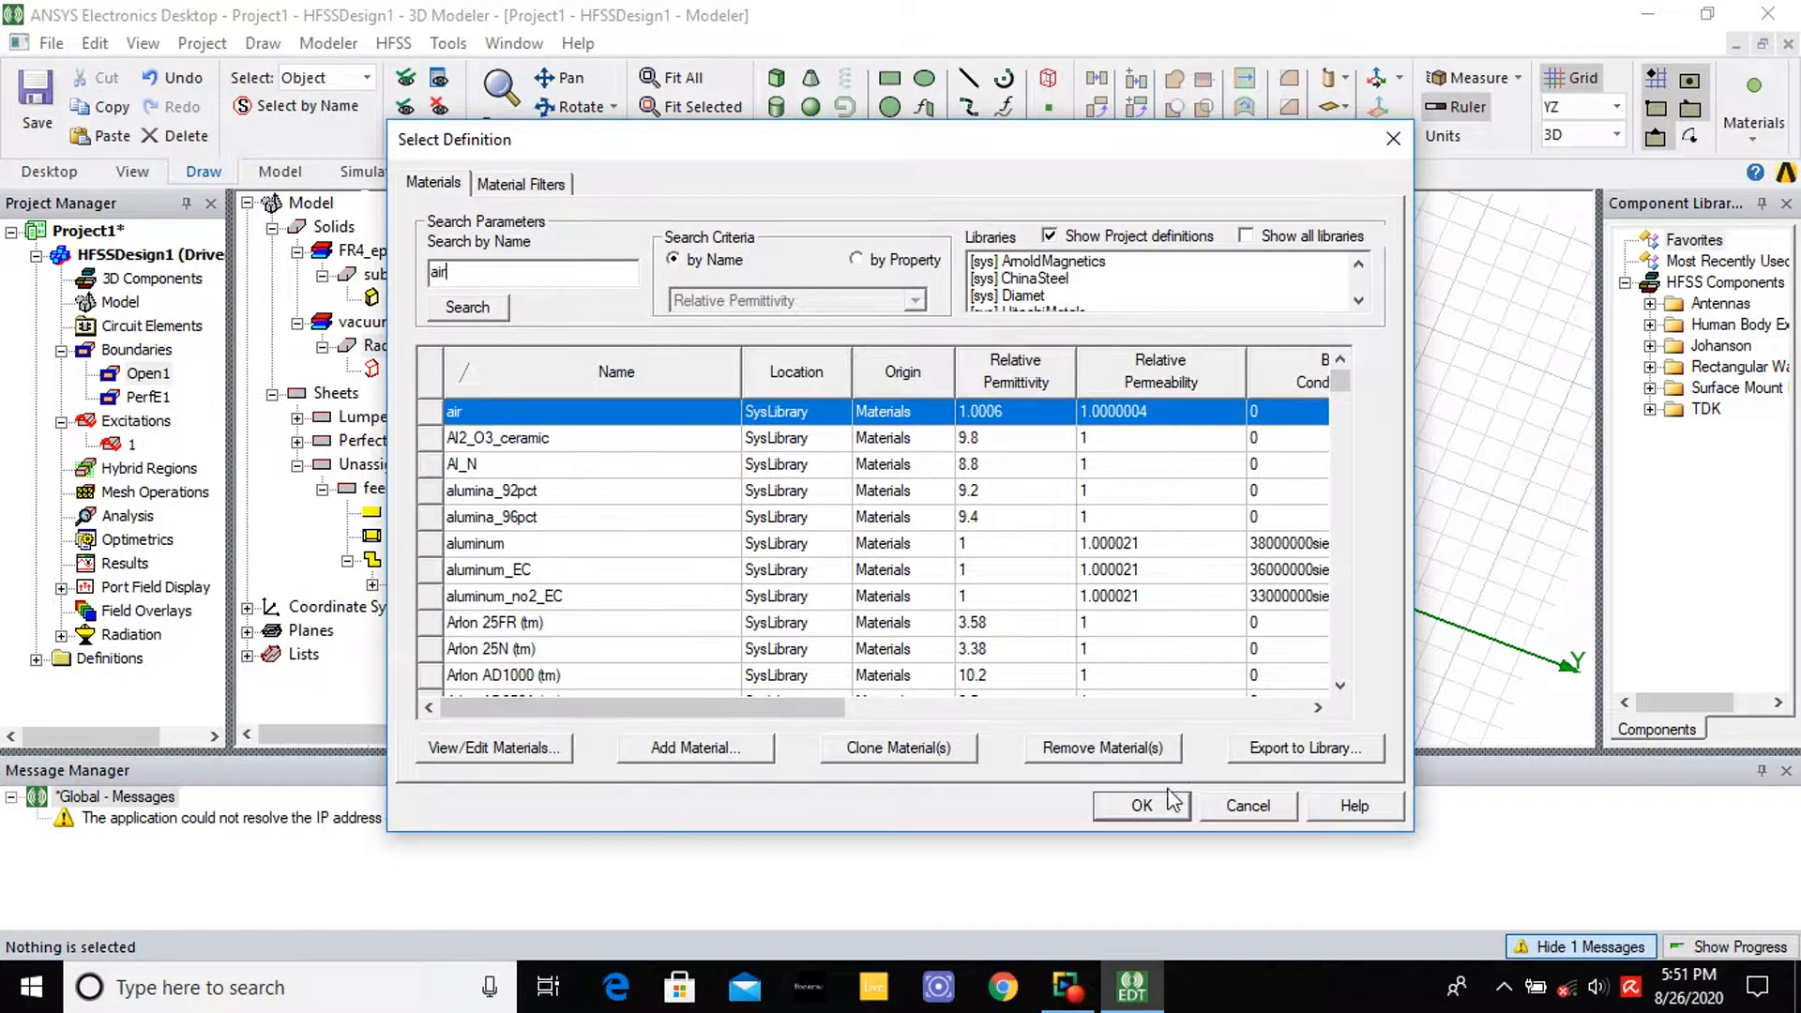
left_click(1172, 808)
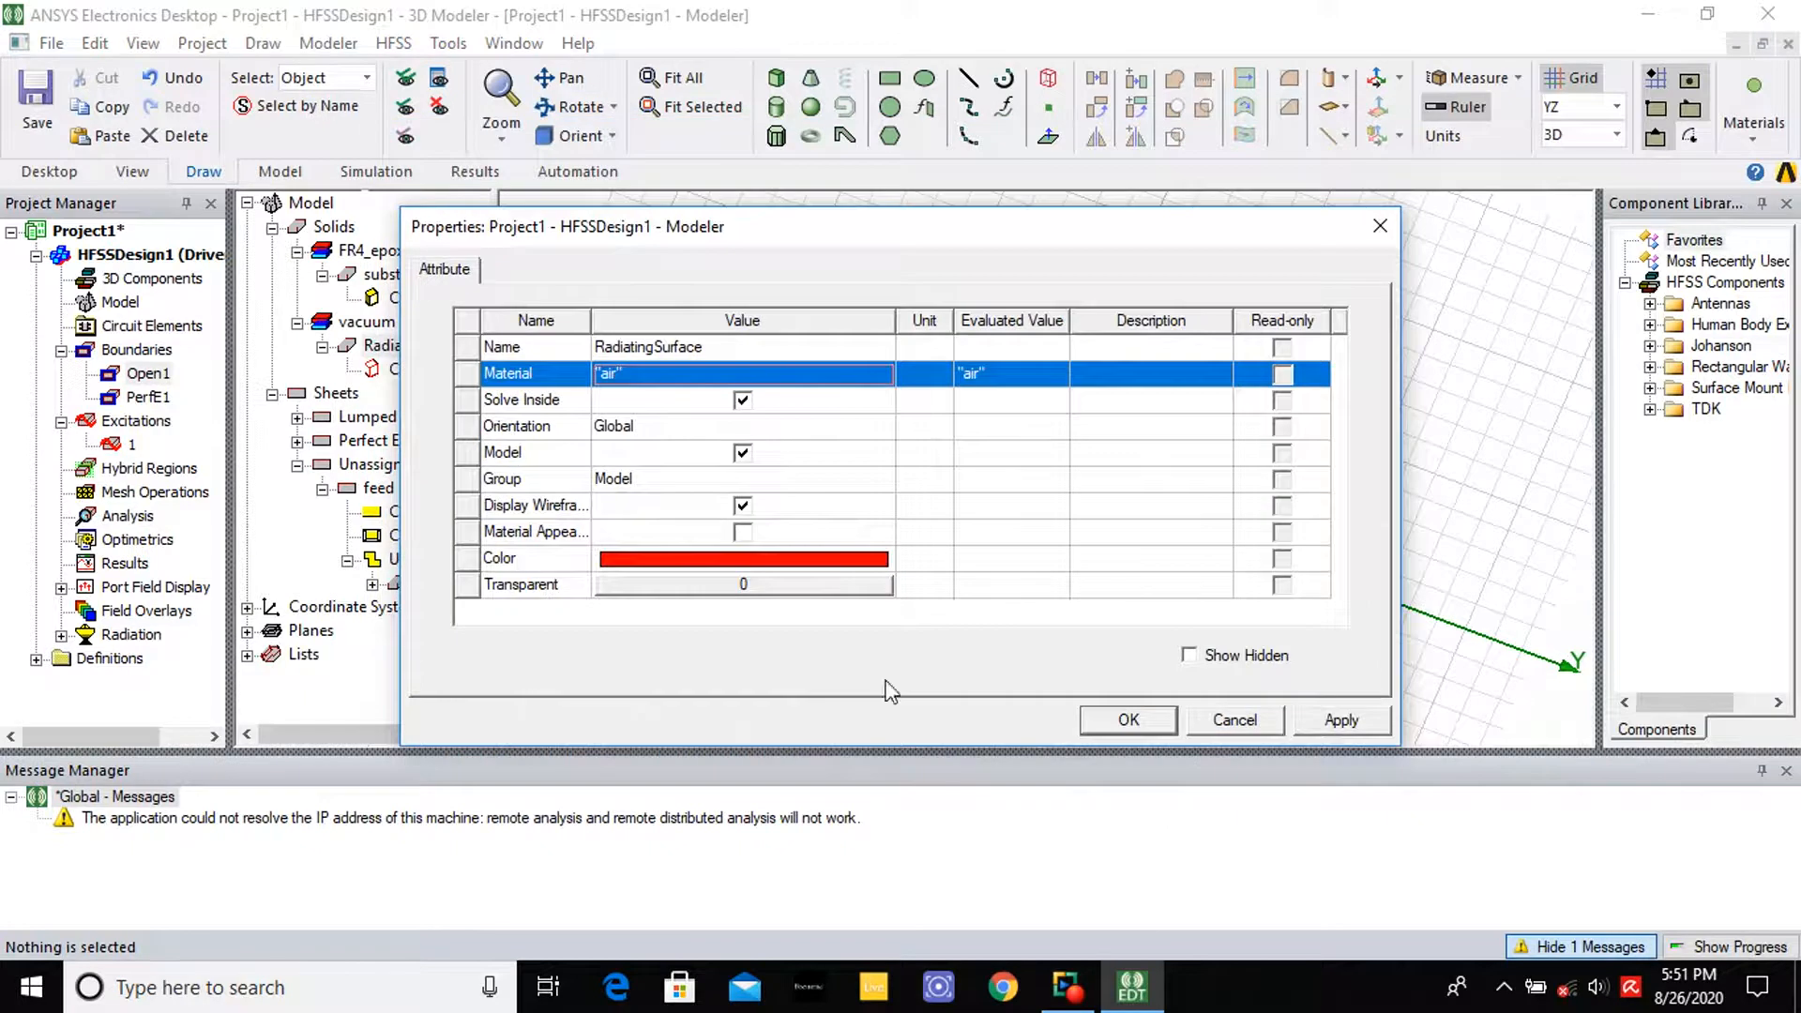
left_click(1339, 722)
left_click(1130, 720)
left_click(1043, 554)
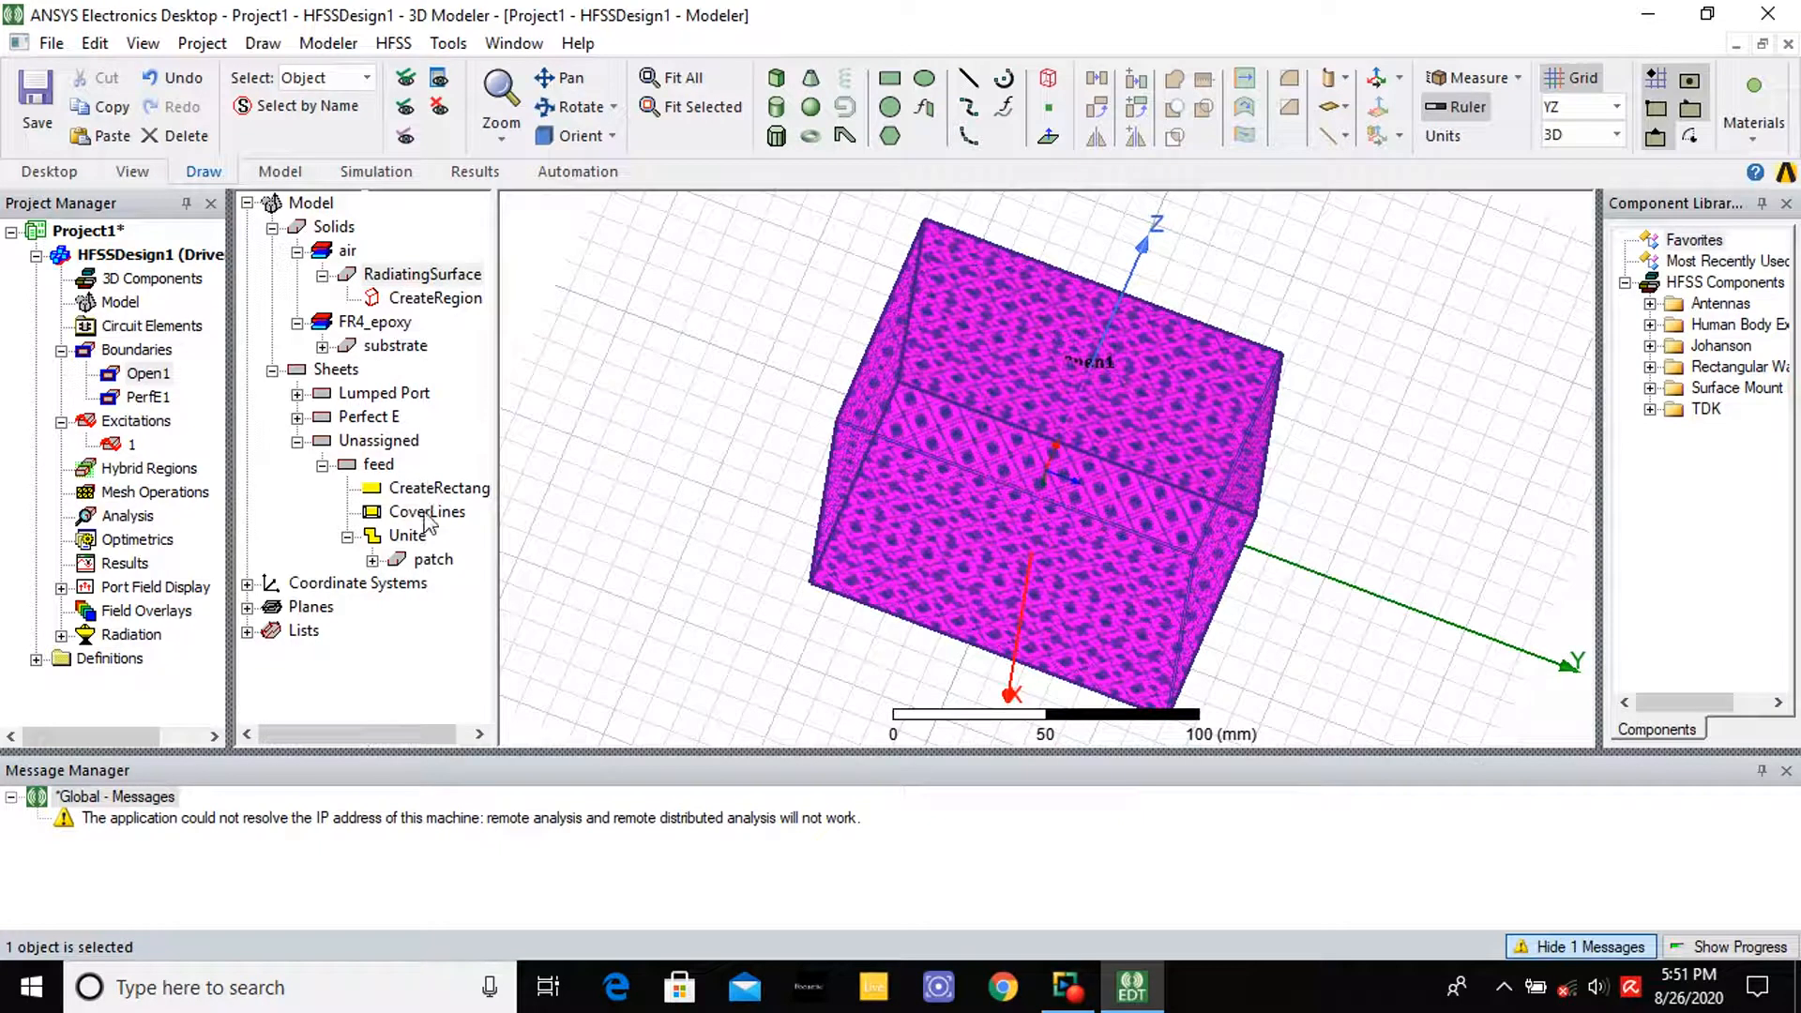
Check which sheet has the Perfect E boundary, look at the unassigned feed sheet, and clear the Open1 boundary shading from the model
left_click(369, 465)
left_click(1094, 460)
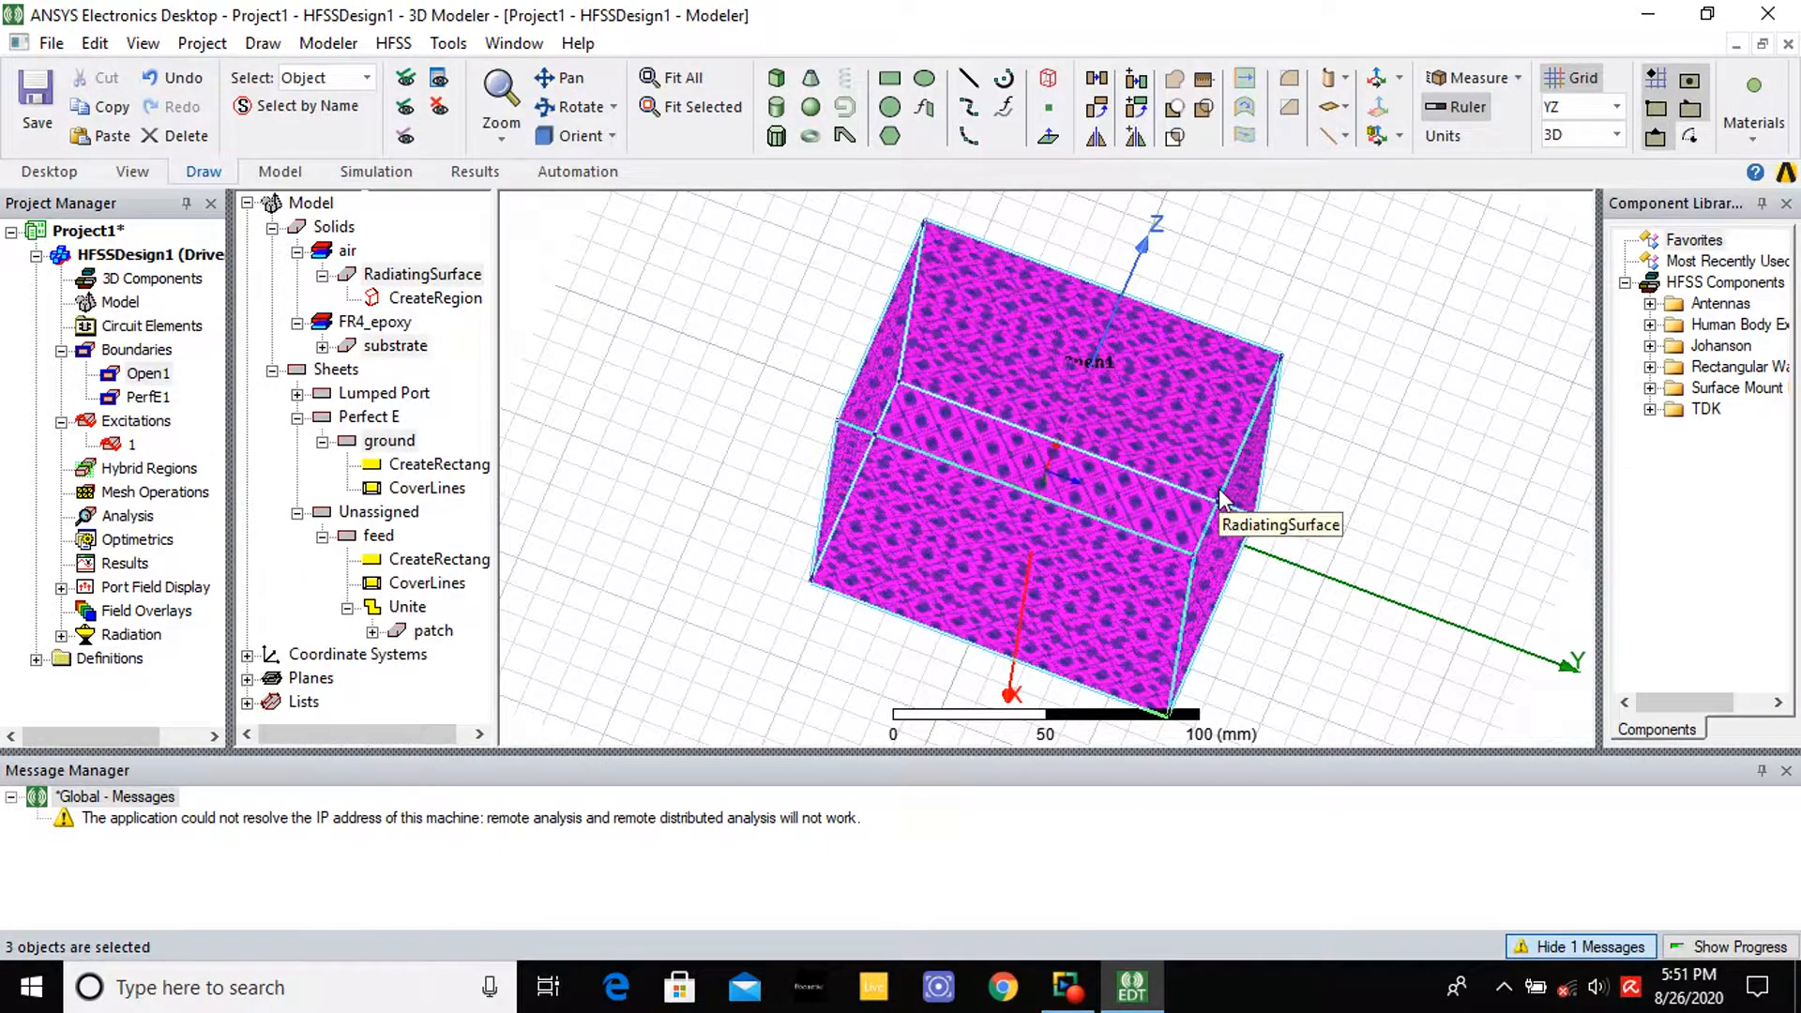
left_click(379, 536)
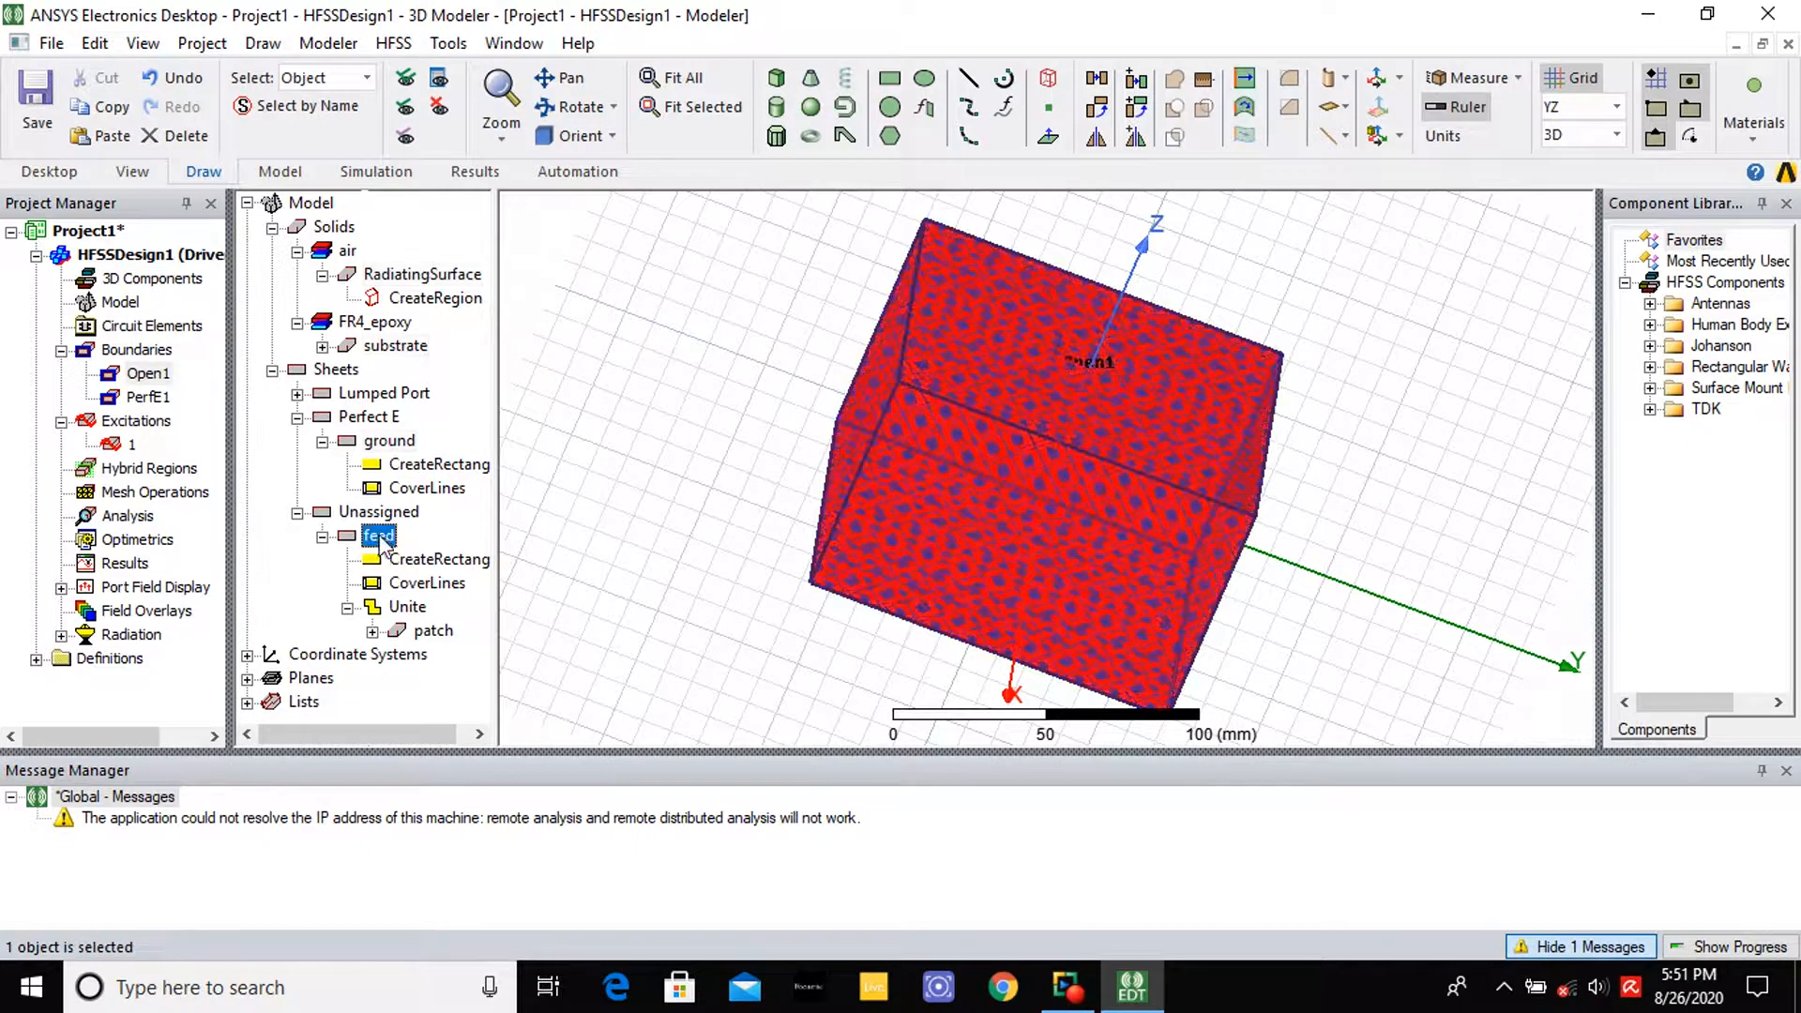
right_click(387, 544)
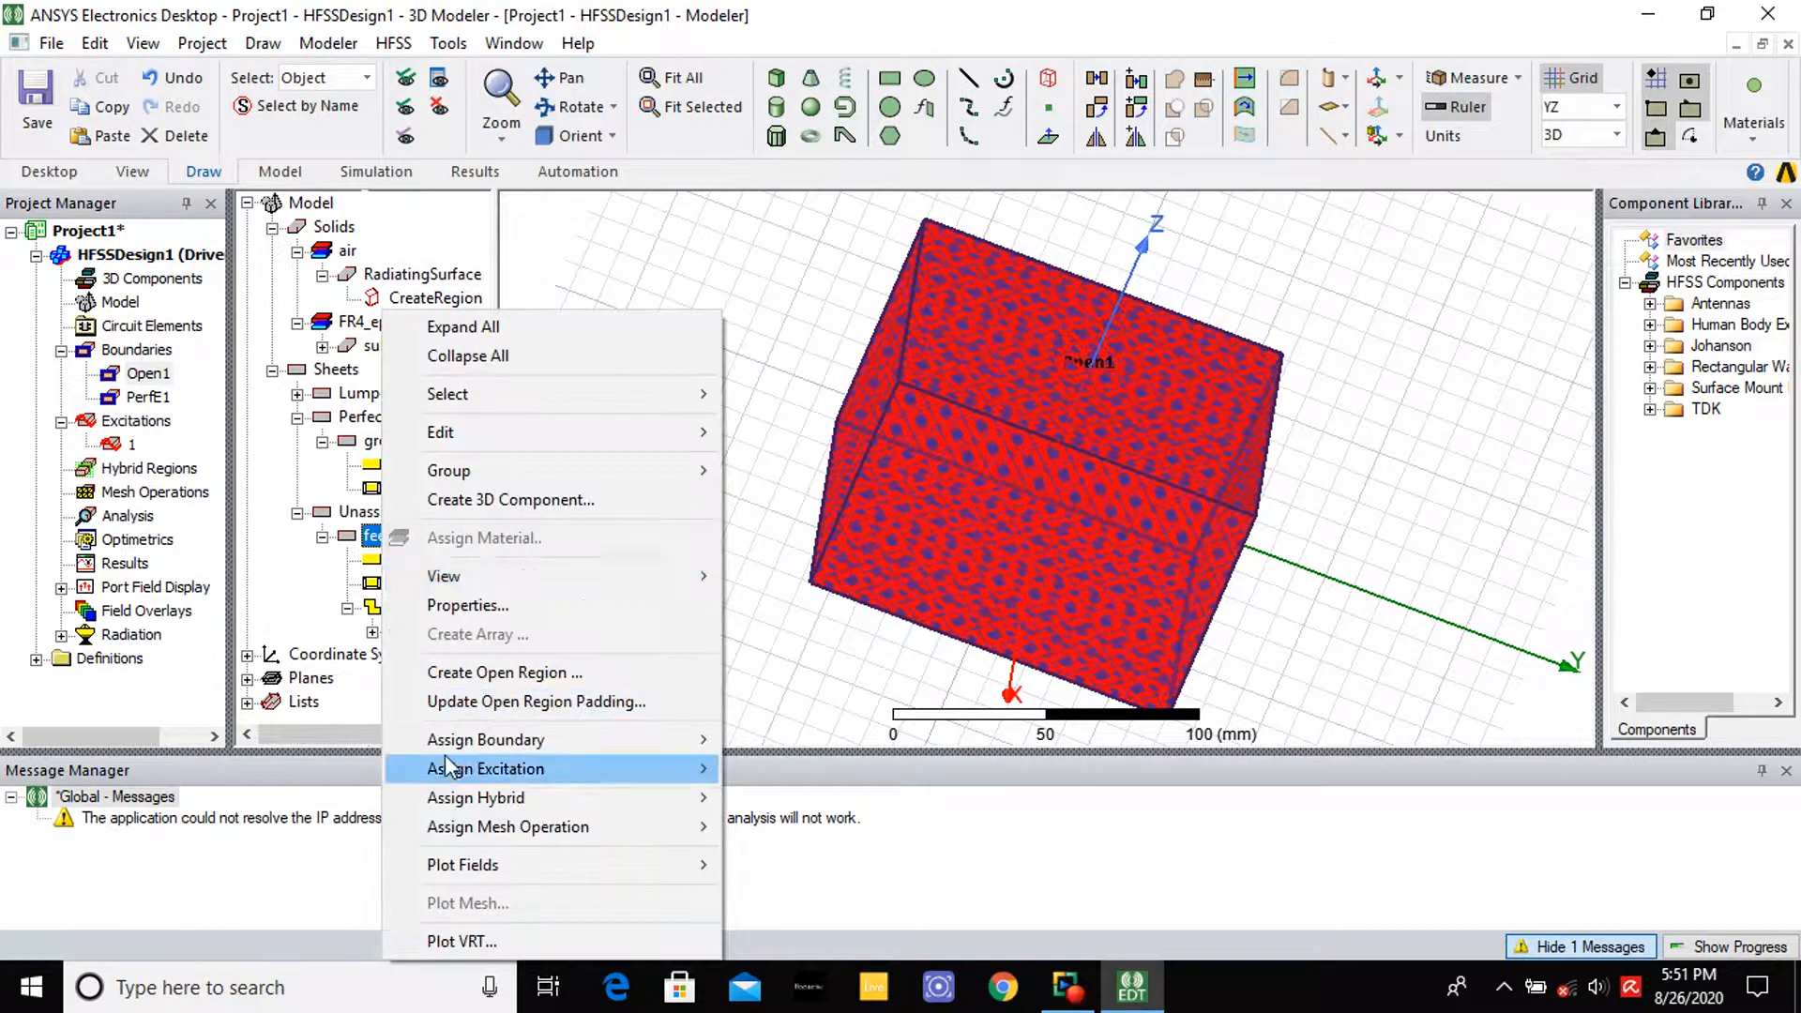
left_click(740, 349)
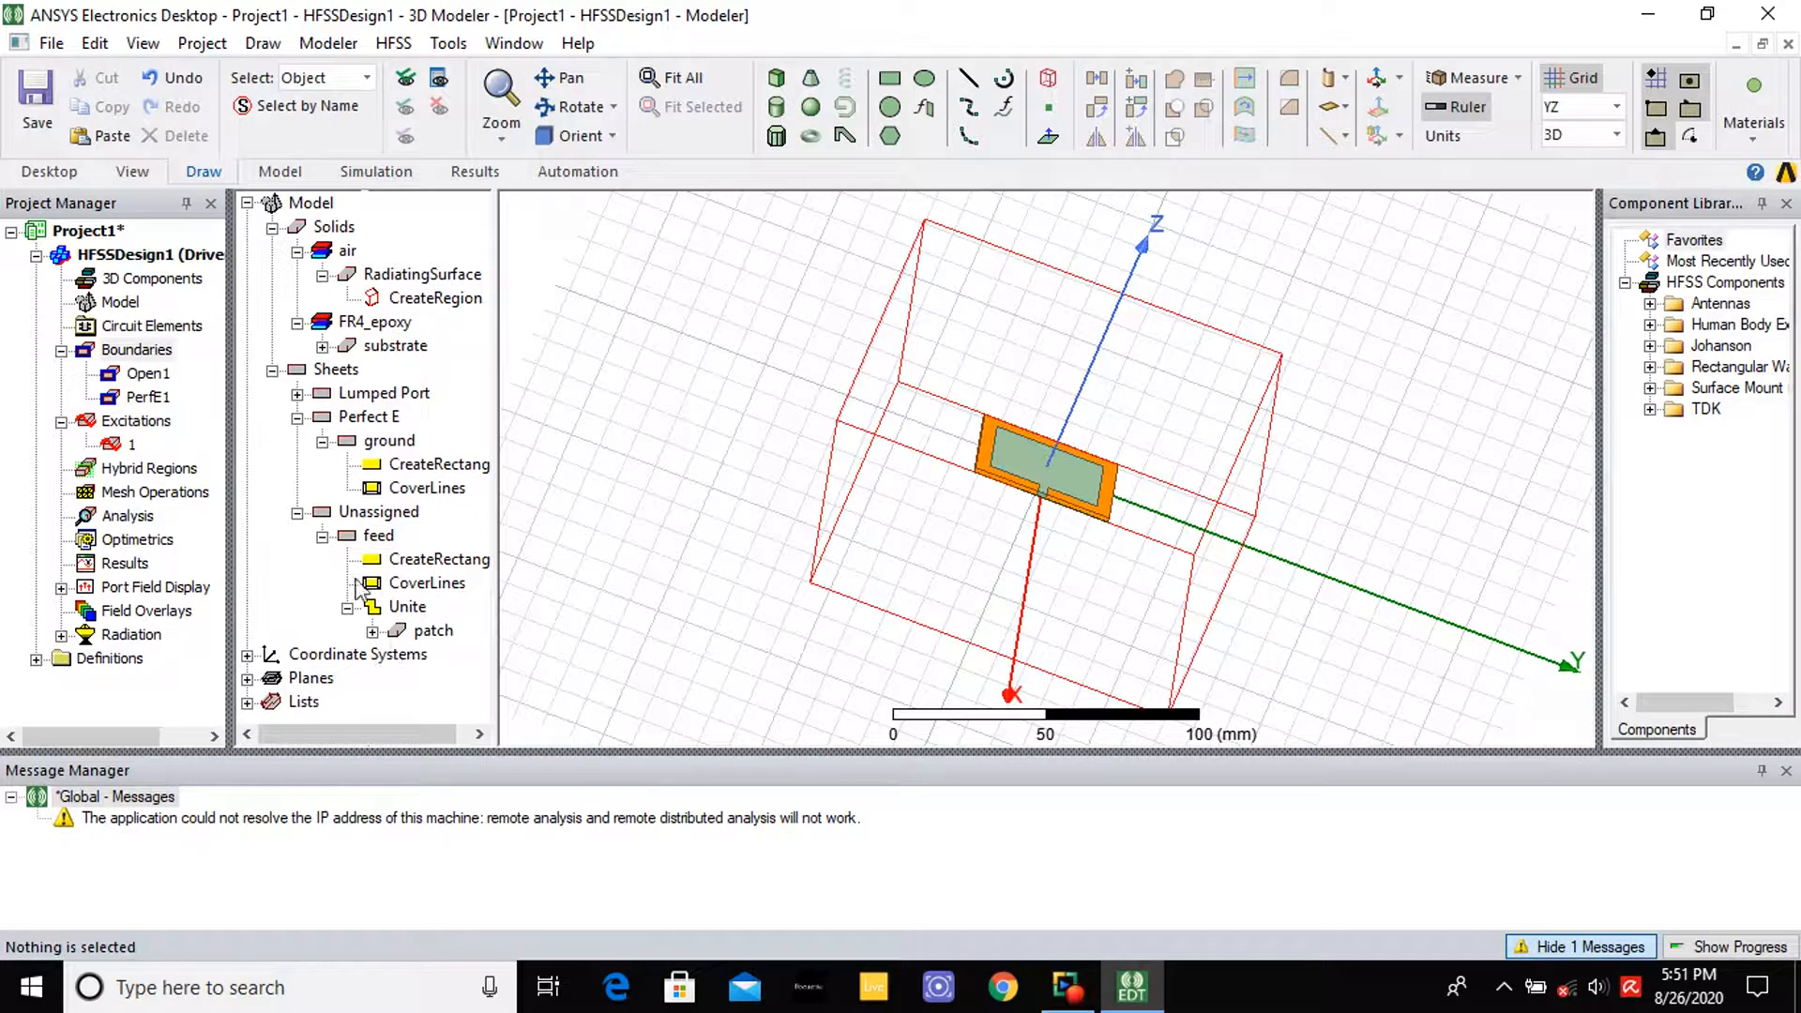
left_click(372, 631)
left_click(435, 632)
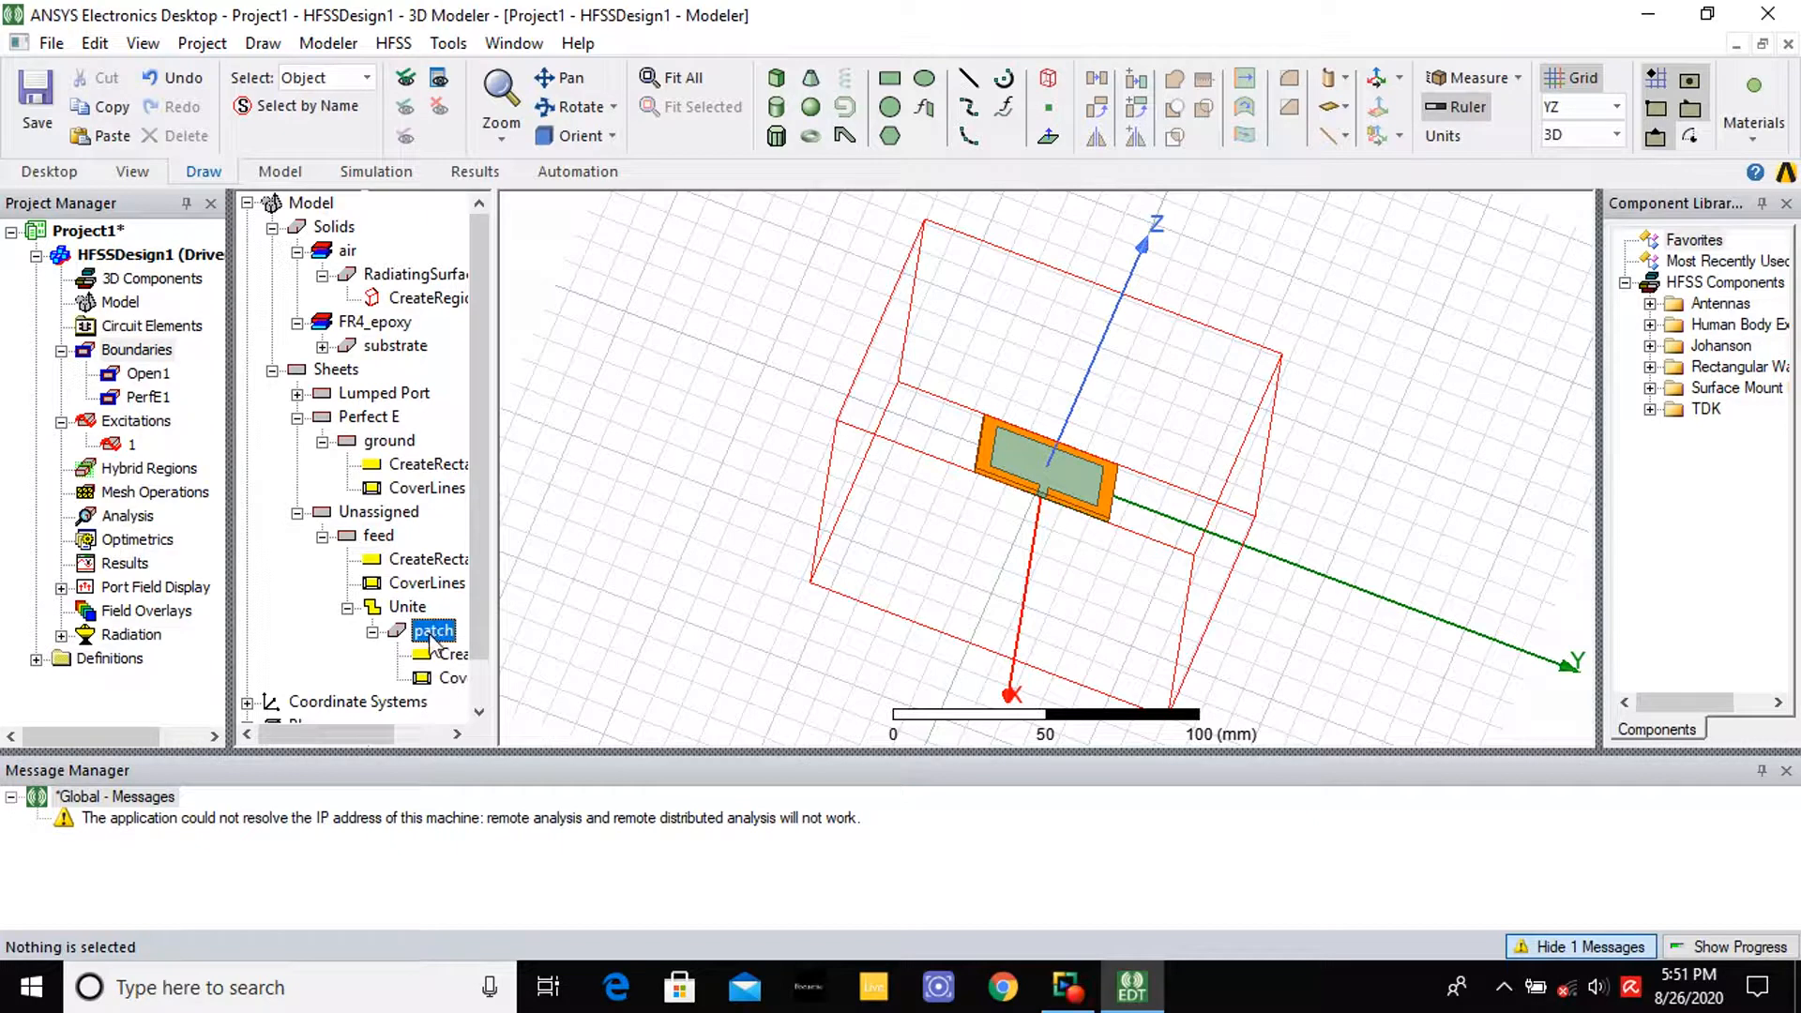
right_click(432, 640)
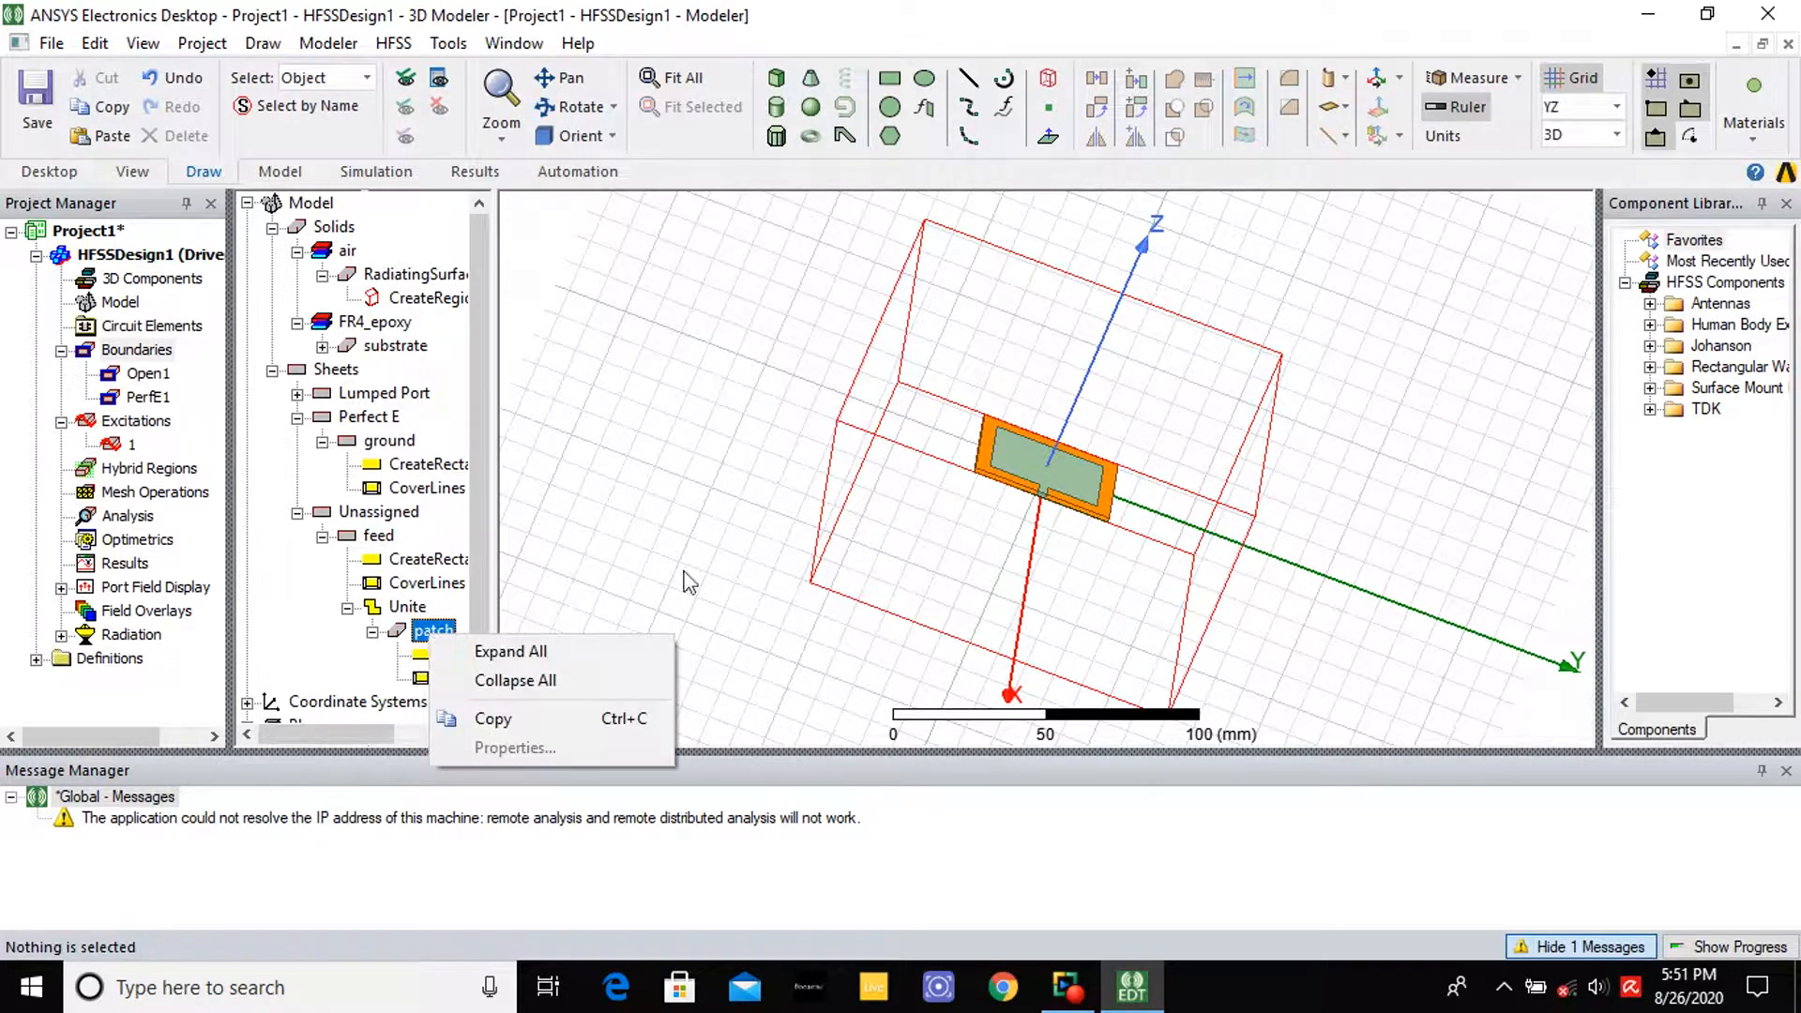
left_click(523, 641)
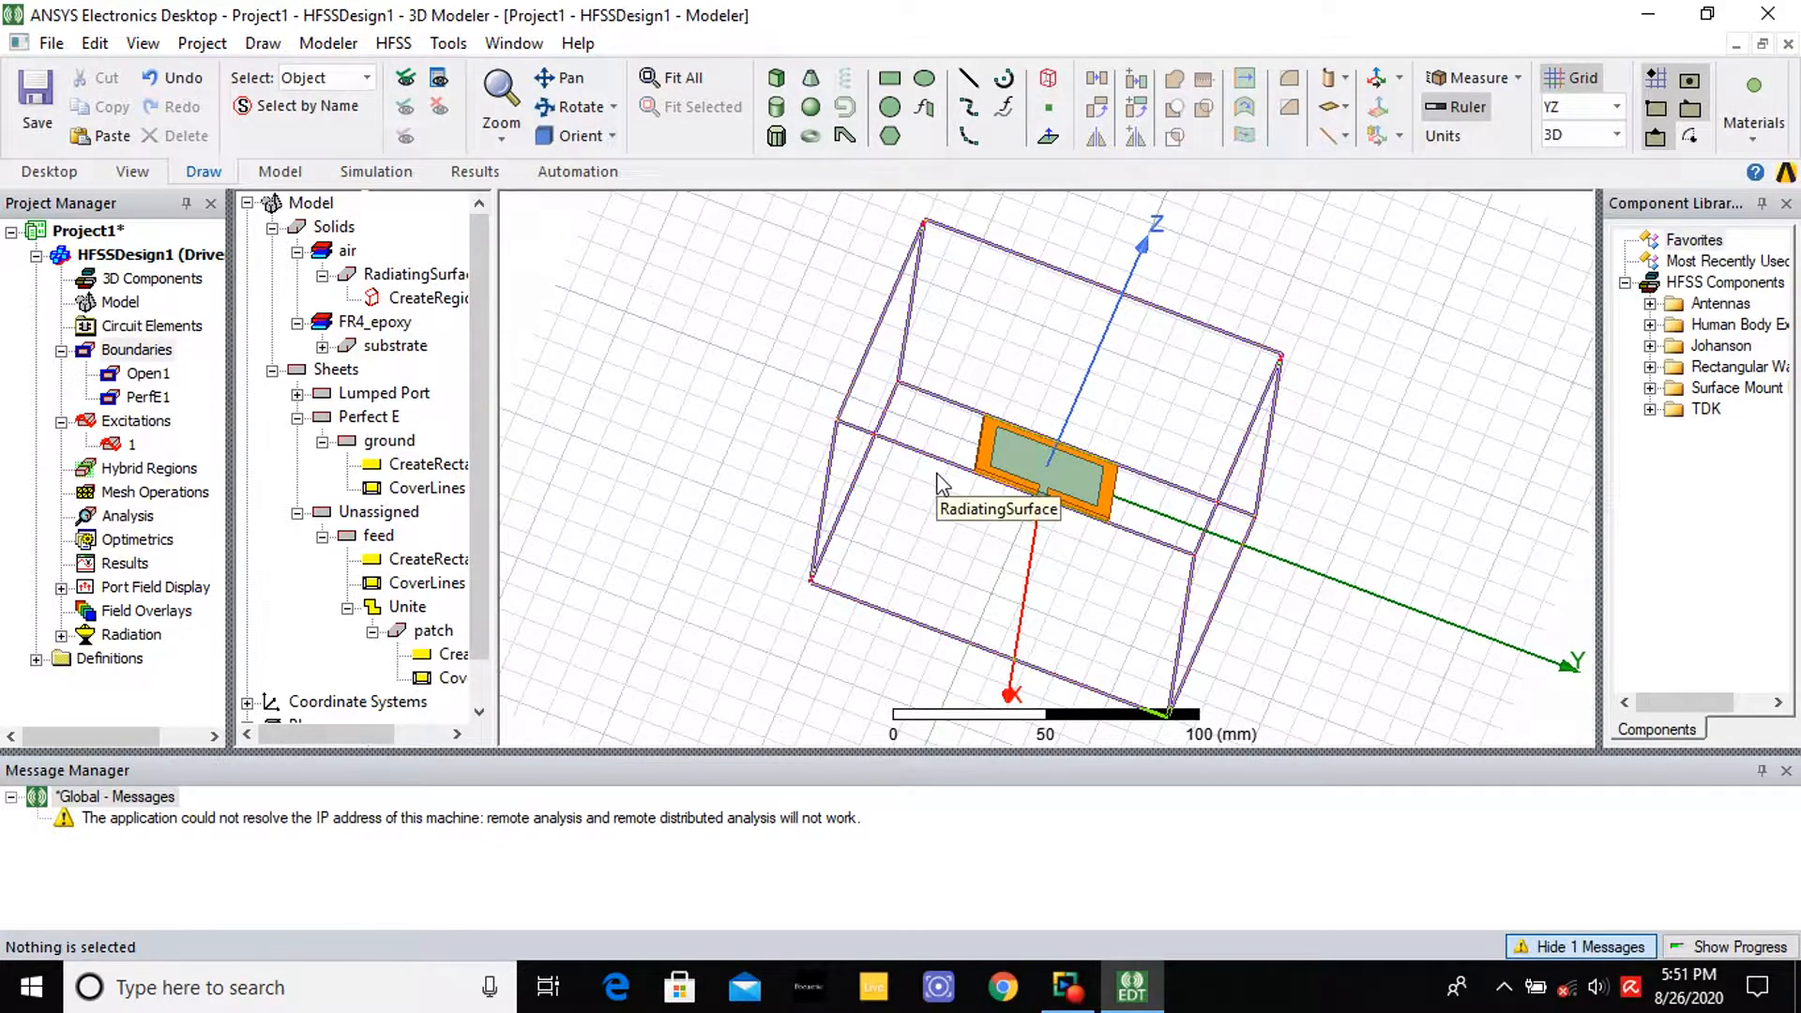
left_click(1054, 465)
left_click(705, 556)
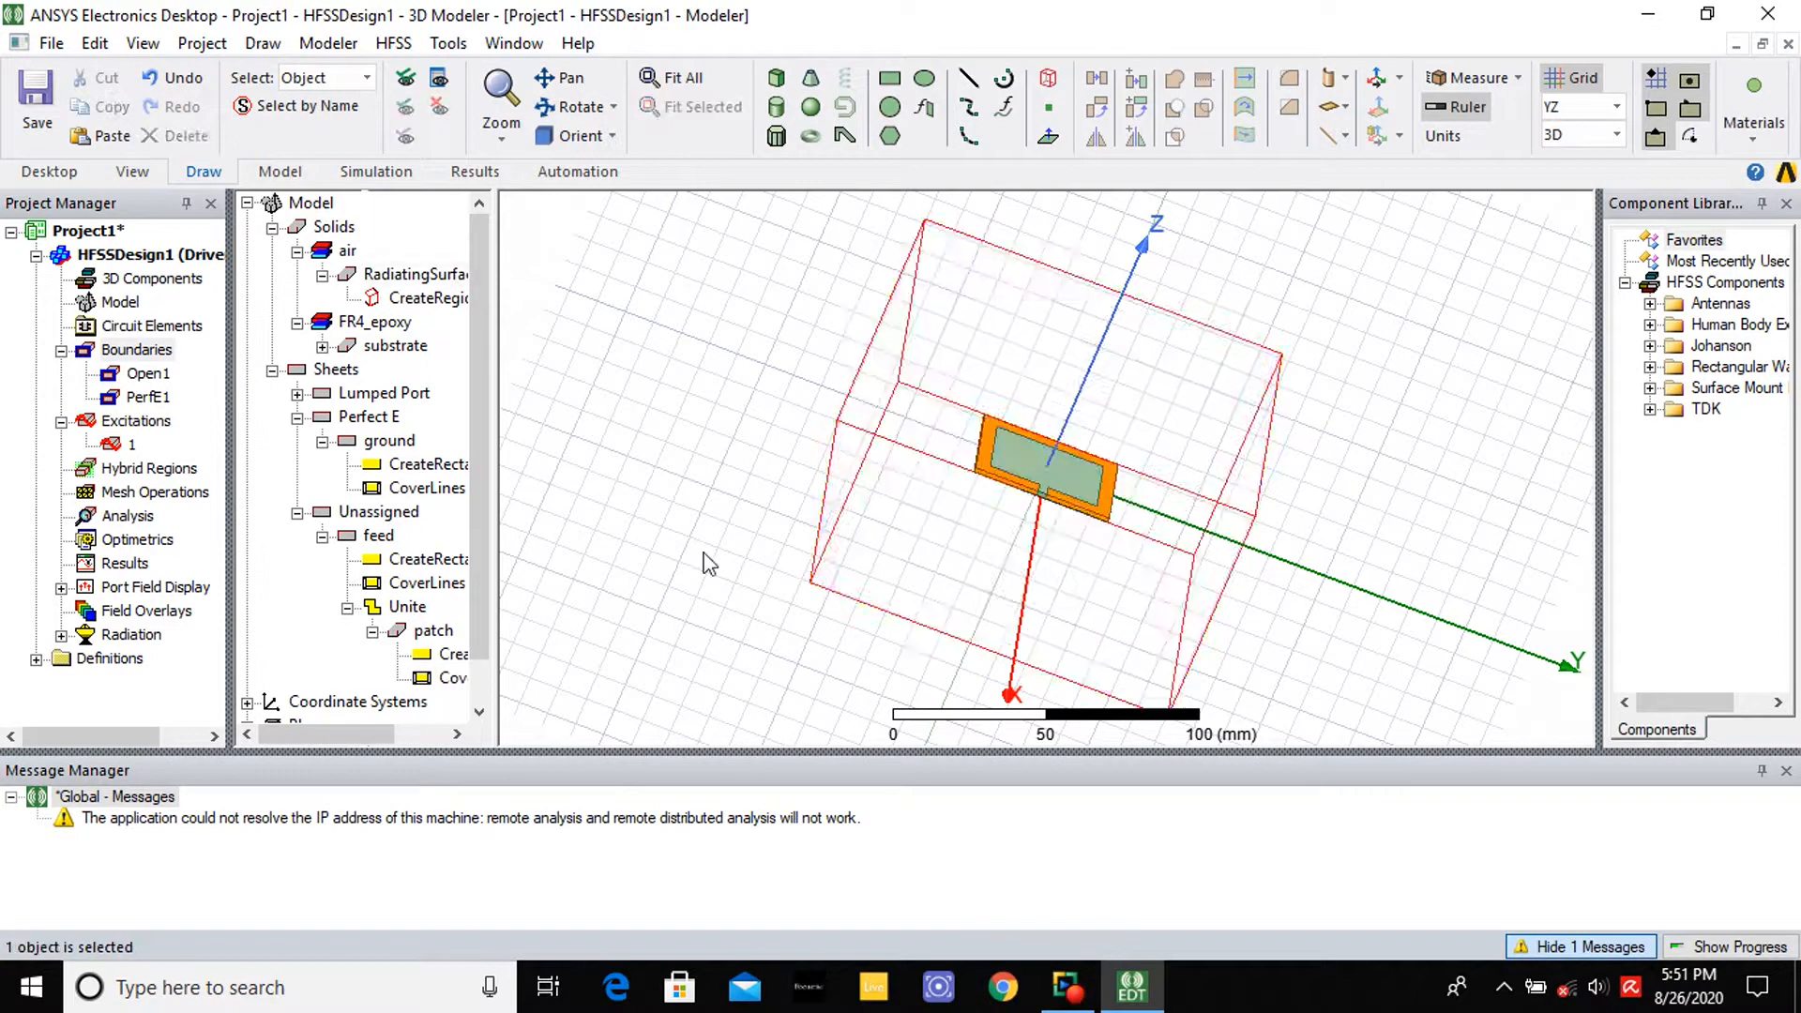
right_click(433, 632)
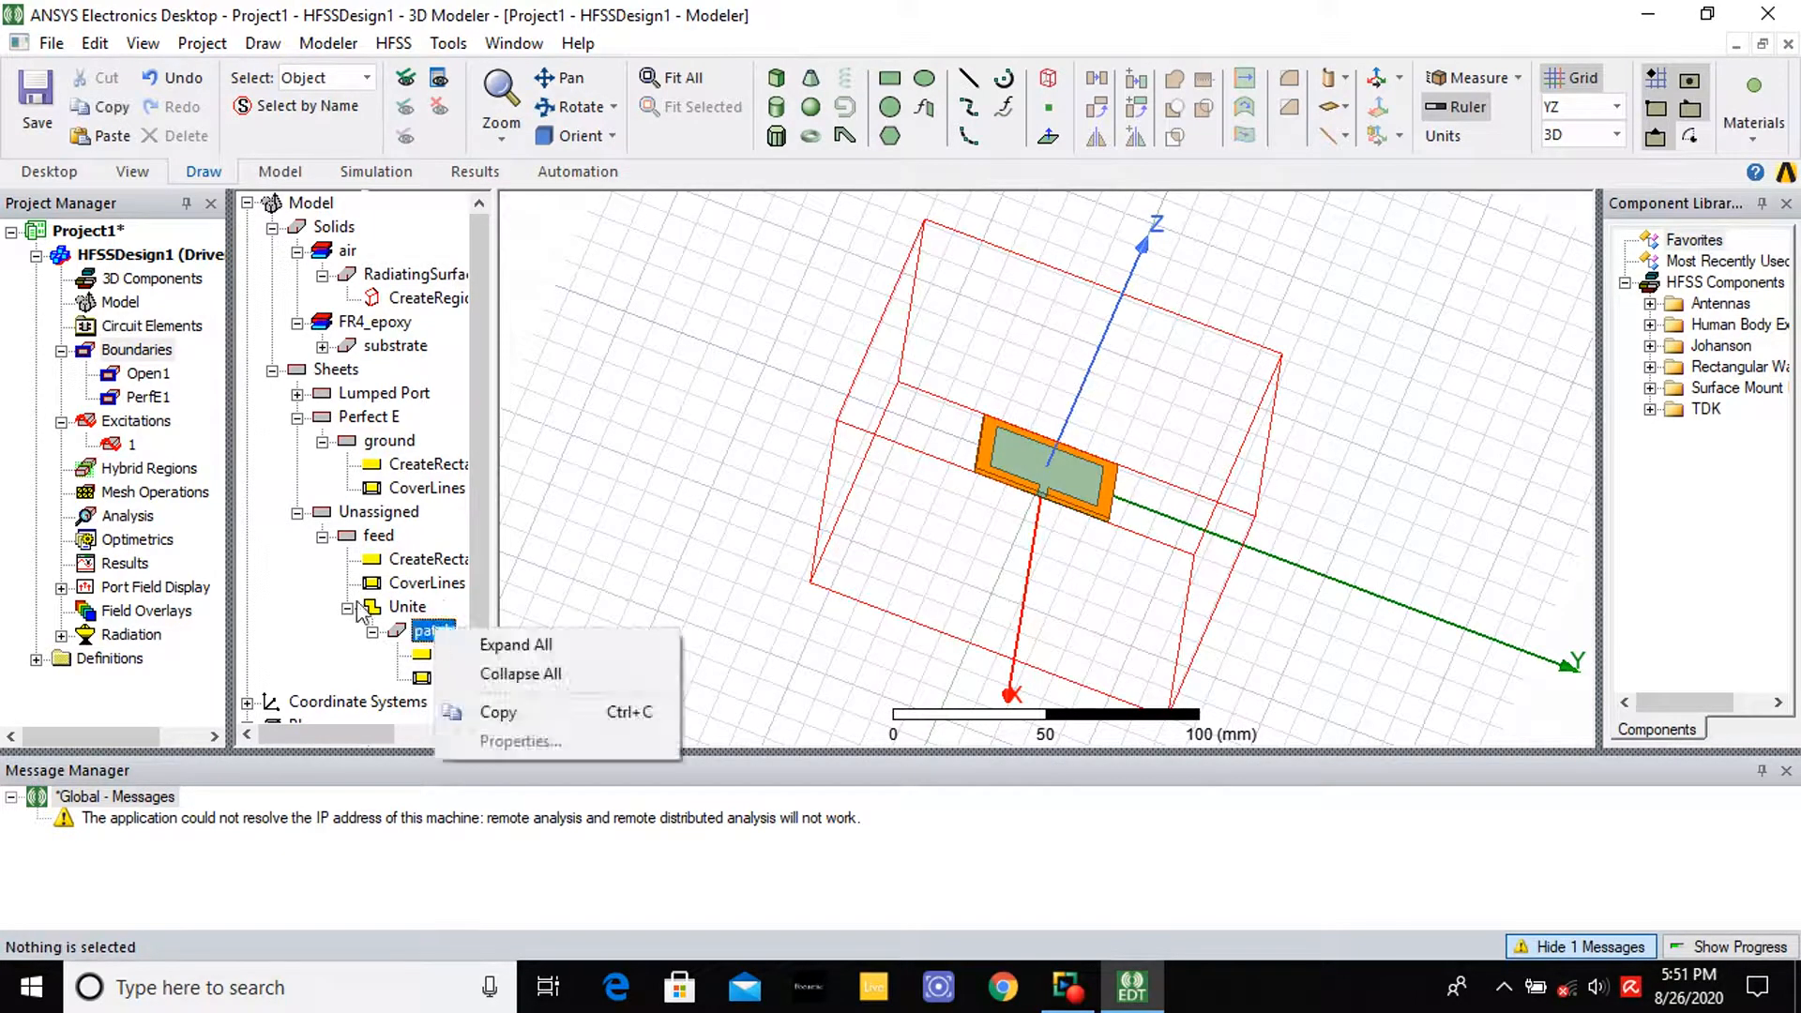
Assign a Perfect E boundary named PerfE2 to the united feed and patch sheet, without an infinite ground plane
left_click(375, 539)
right_click(370, 542)
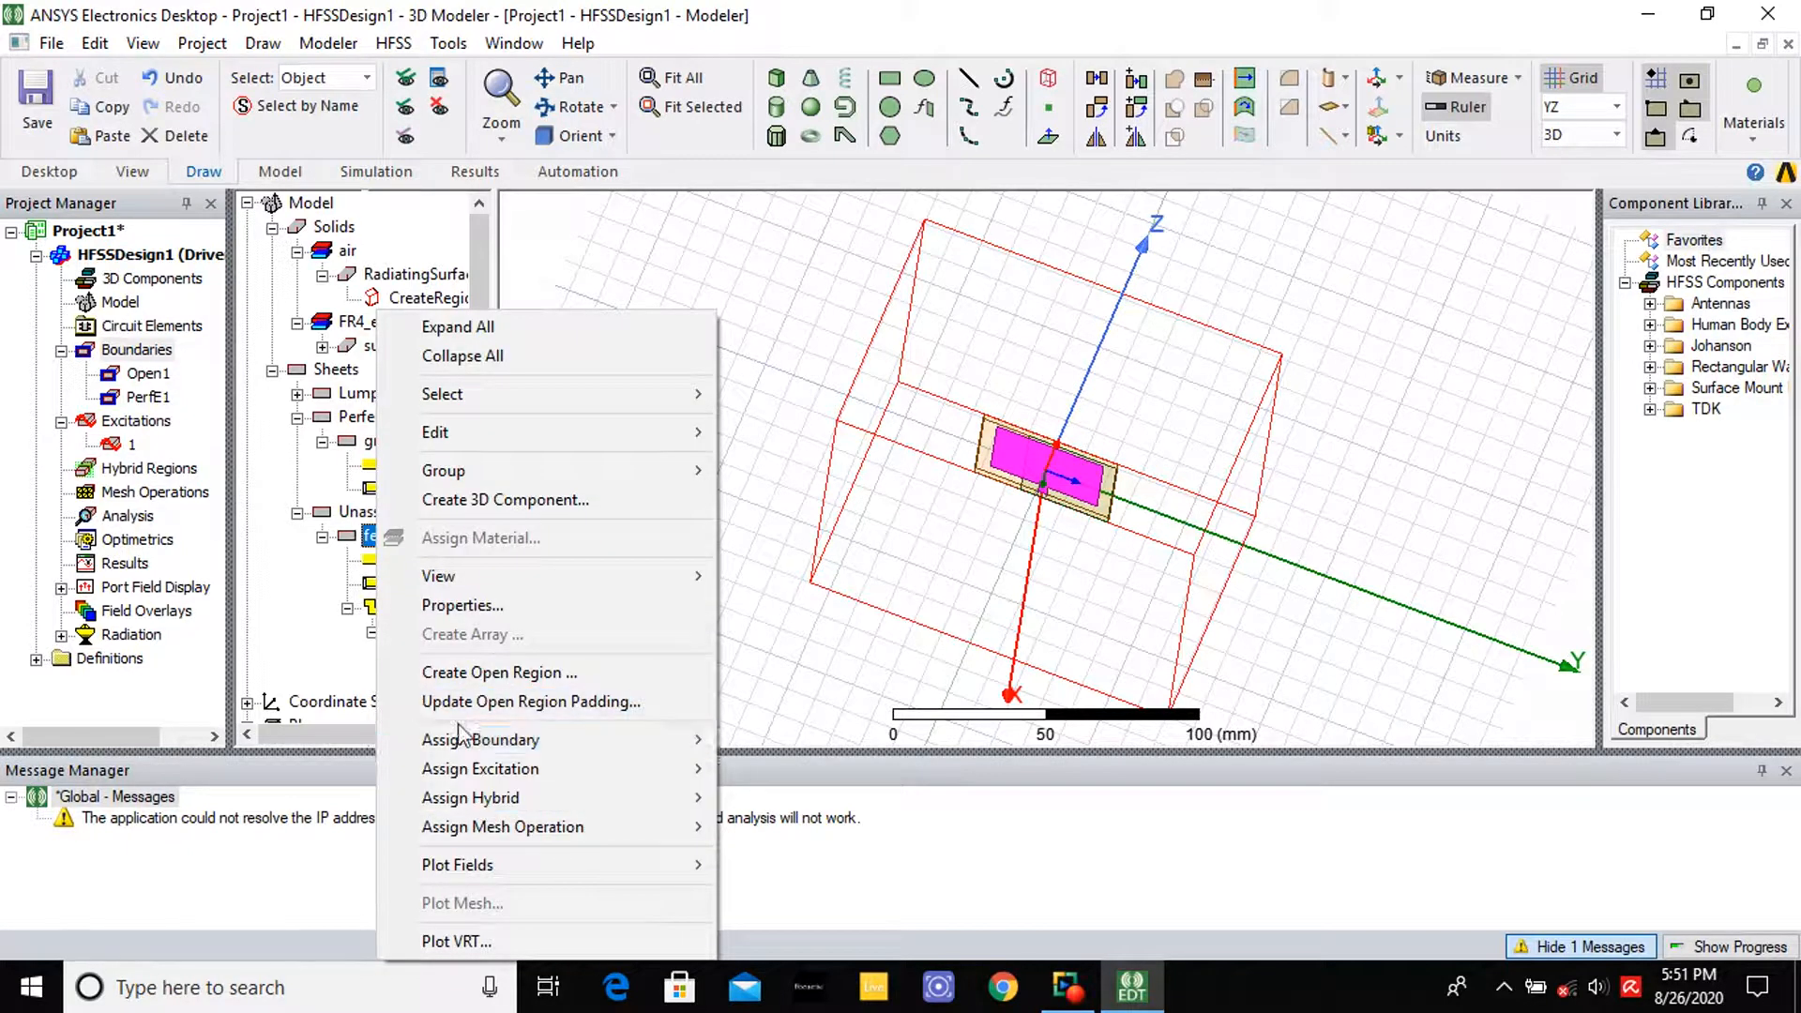
mouse_move(459, 742)
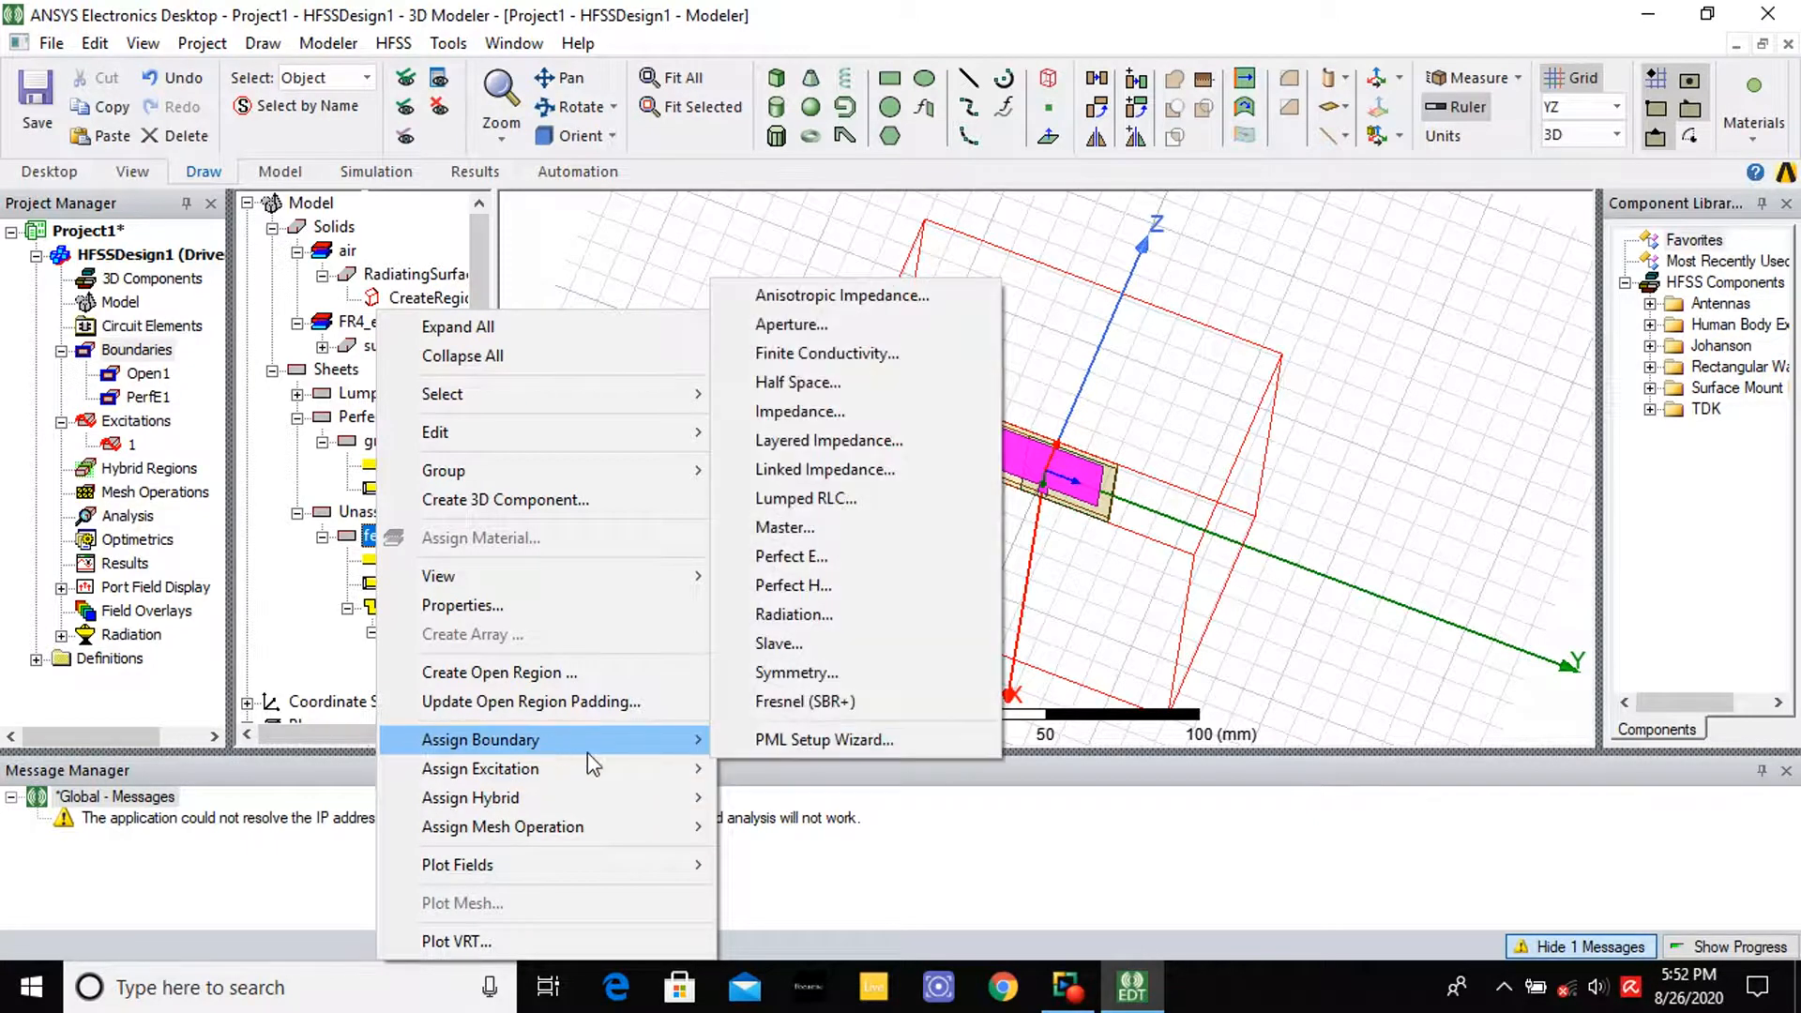
left_click(901, 565)
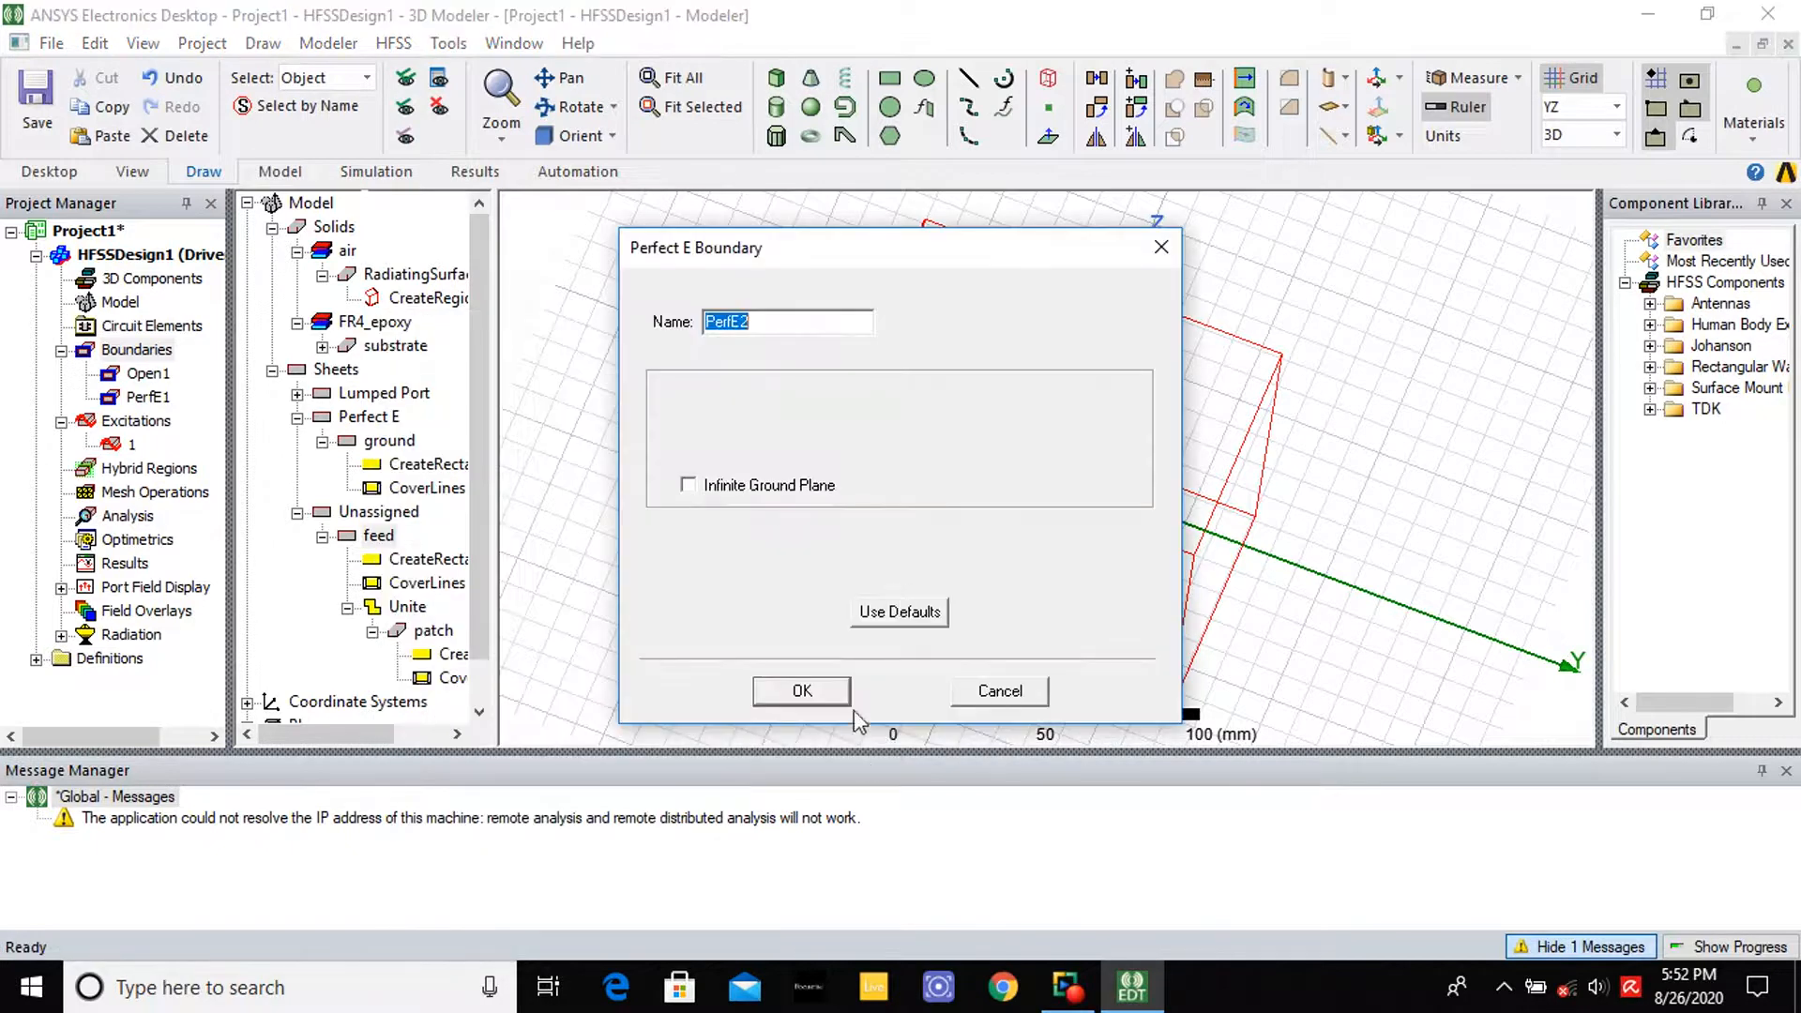
left_click(798, 693)
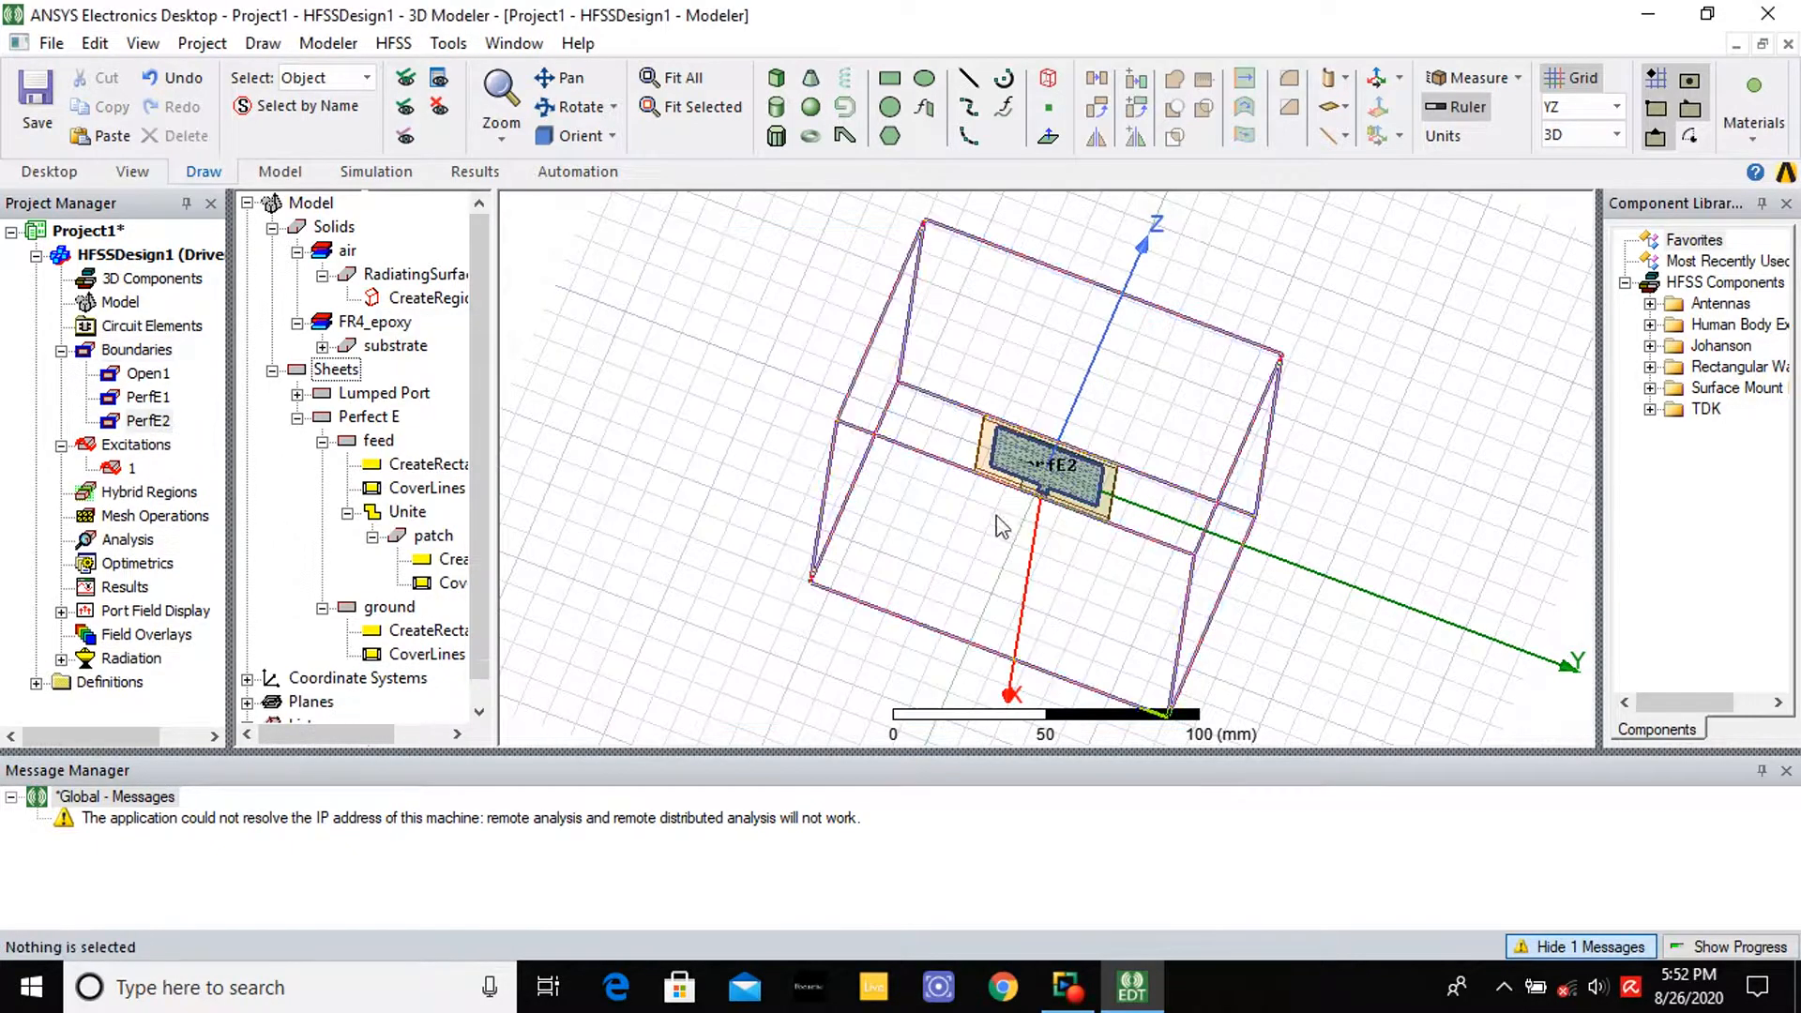
Examine the surfaces covered by the PerfE2, PerfE1 and Open1 boundaries on the rotated antenna model
left_click(572, 106)
left_click_drag(936, 443, 980, 467)
left_click(149, 421)
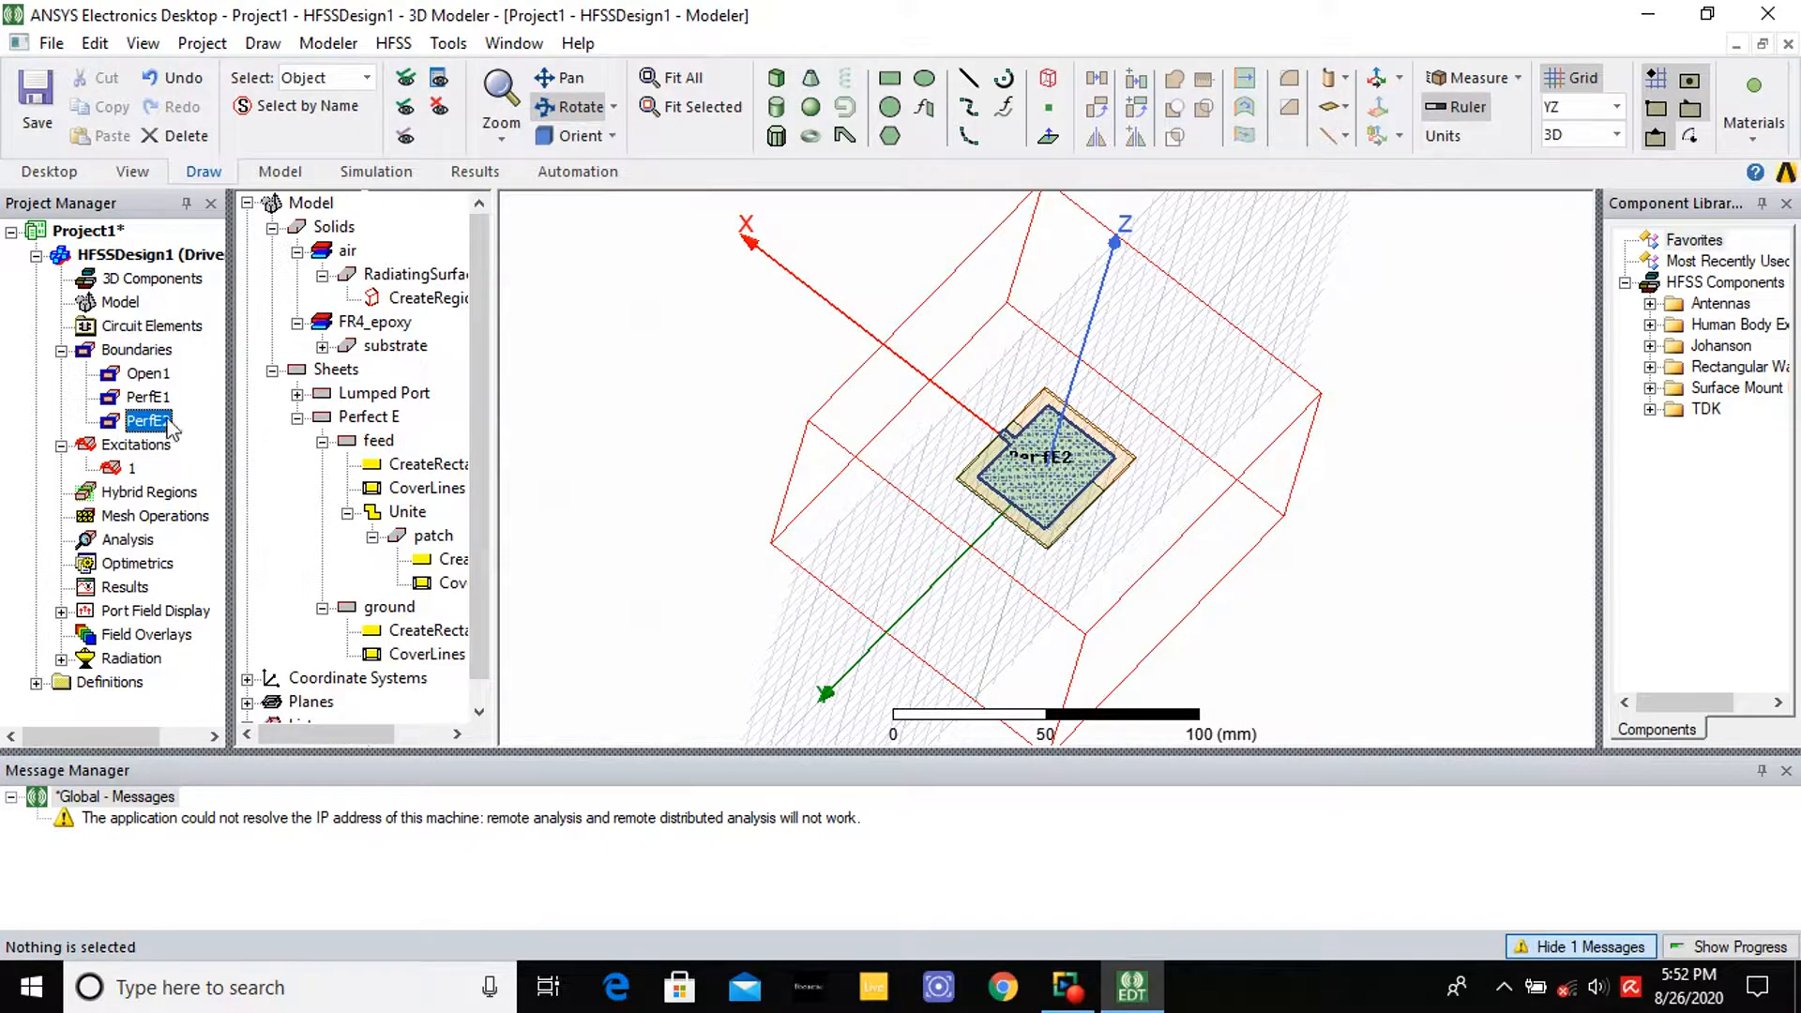
left_click(148, 398)
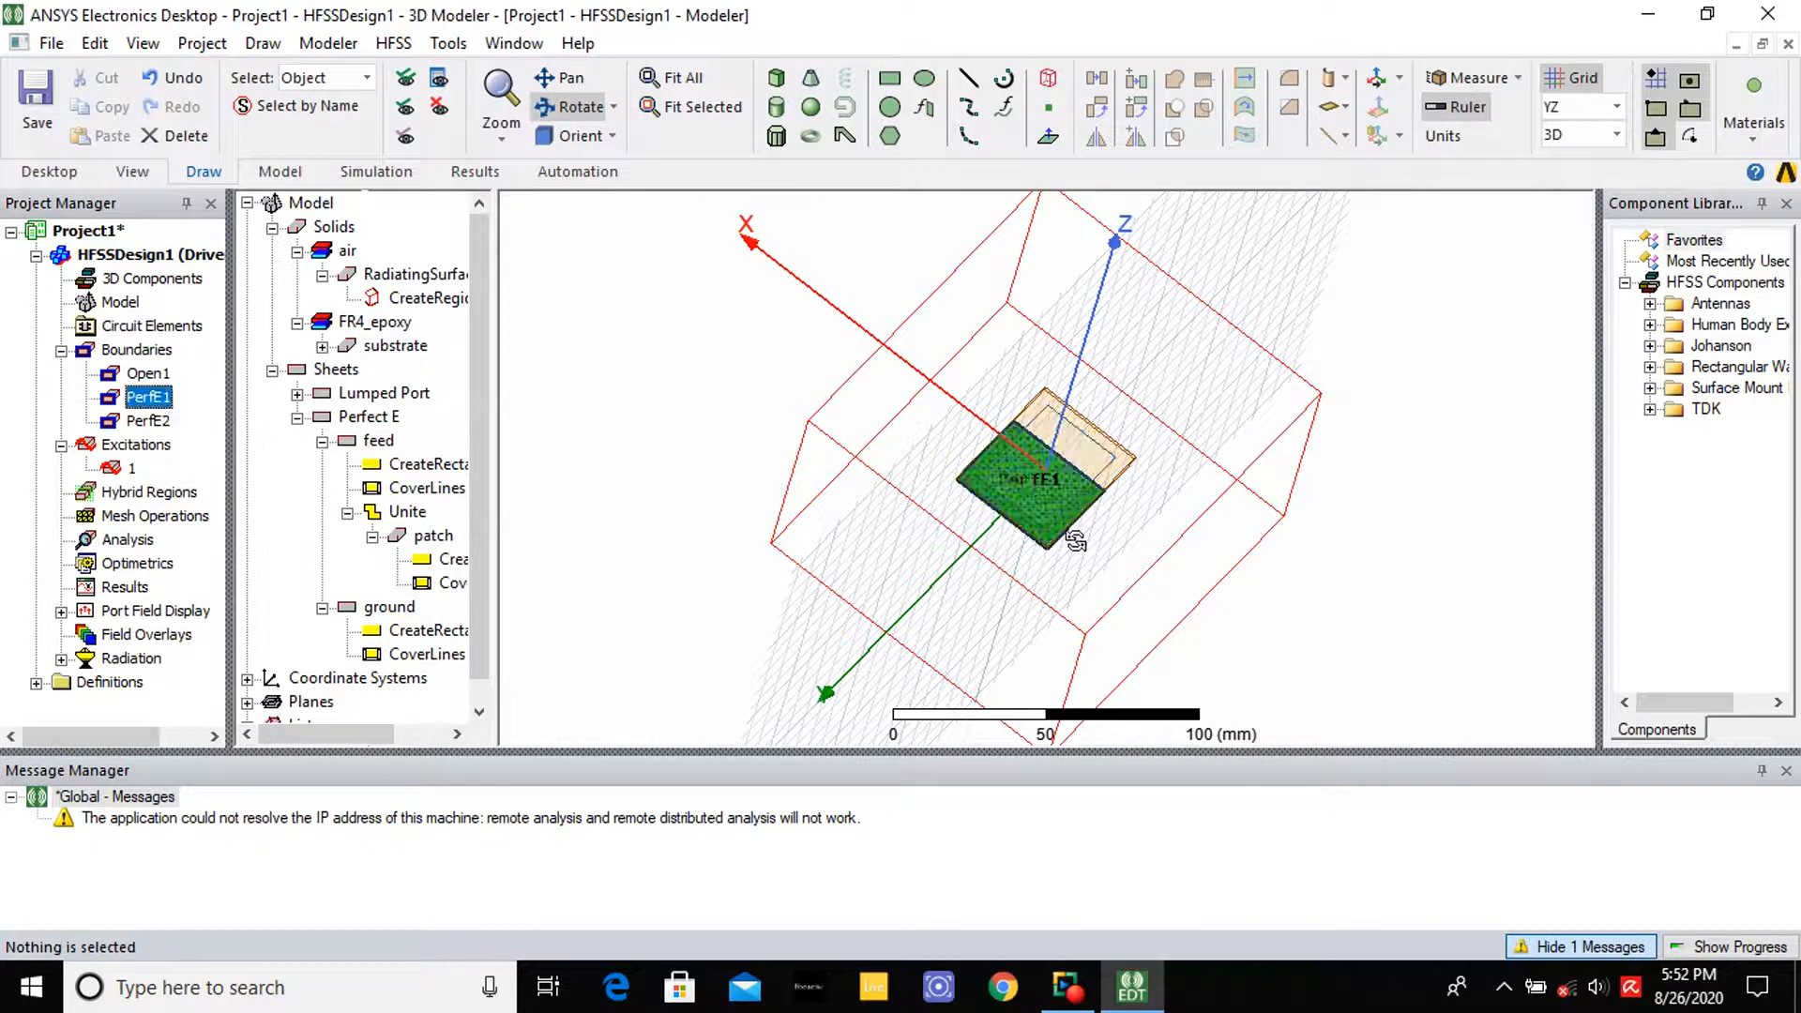
left_click(155, 376)
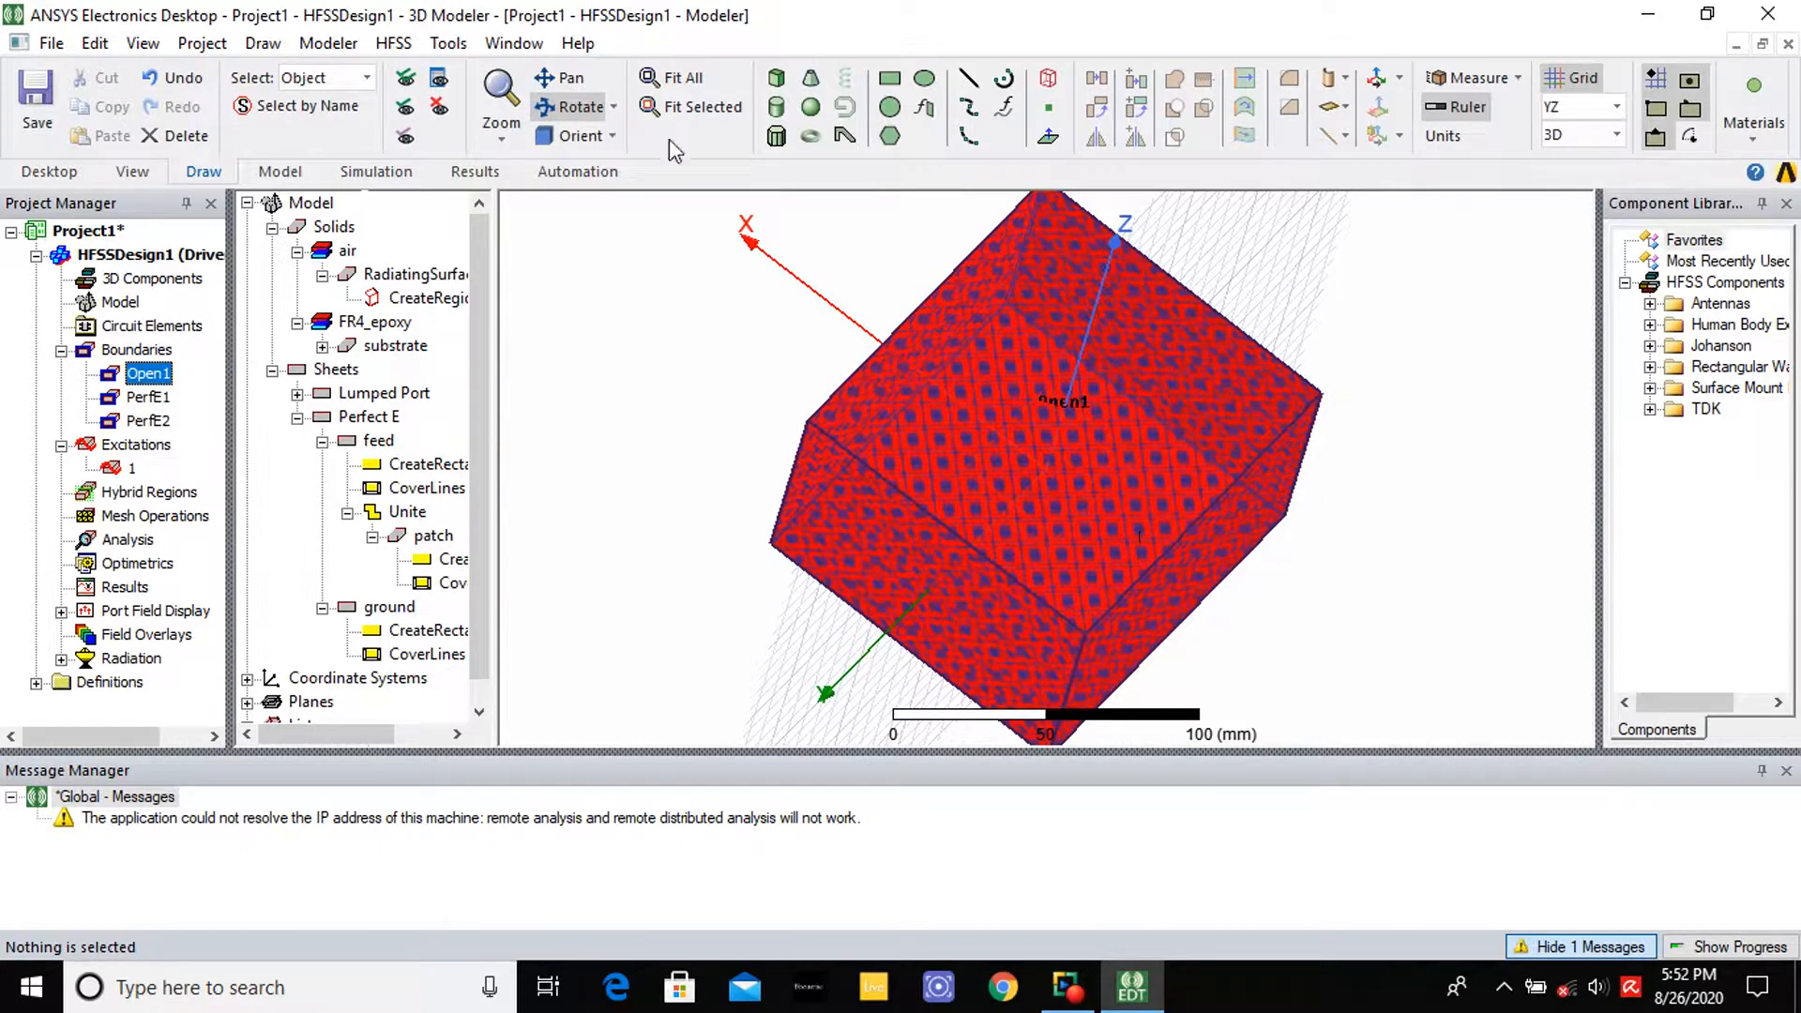
Add a driven solution setup named Setup1 with a single solution frequency, 6 maximum passes and a maximum Delta S of 0.02
left_click(122, 542)
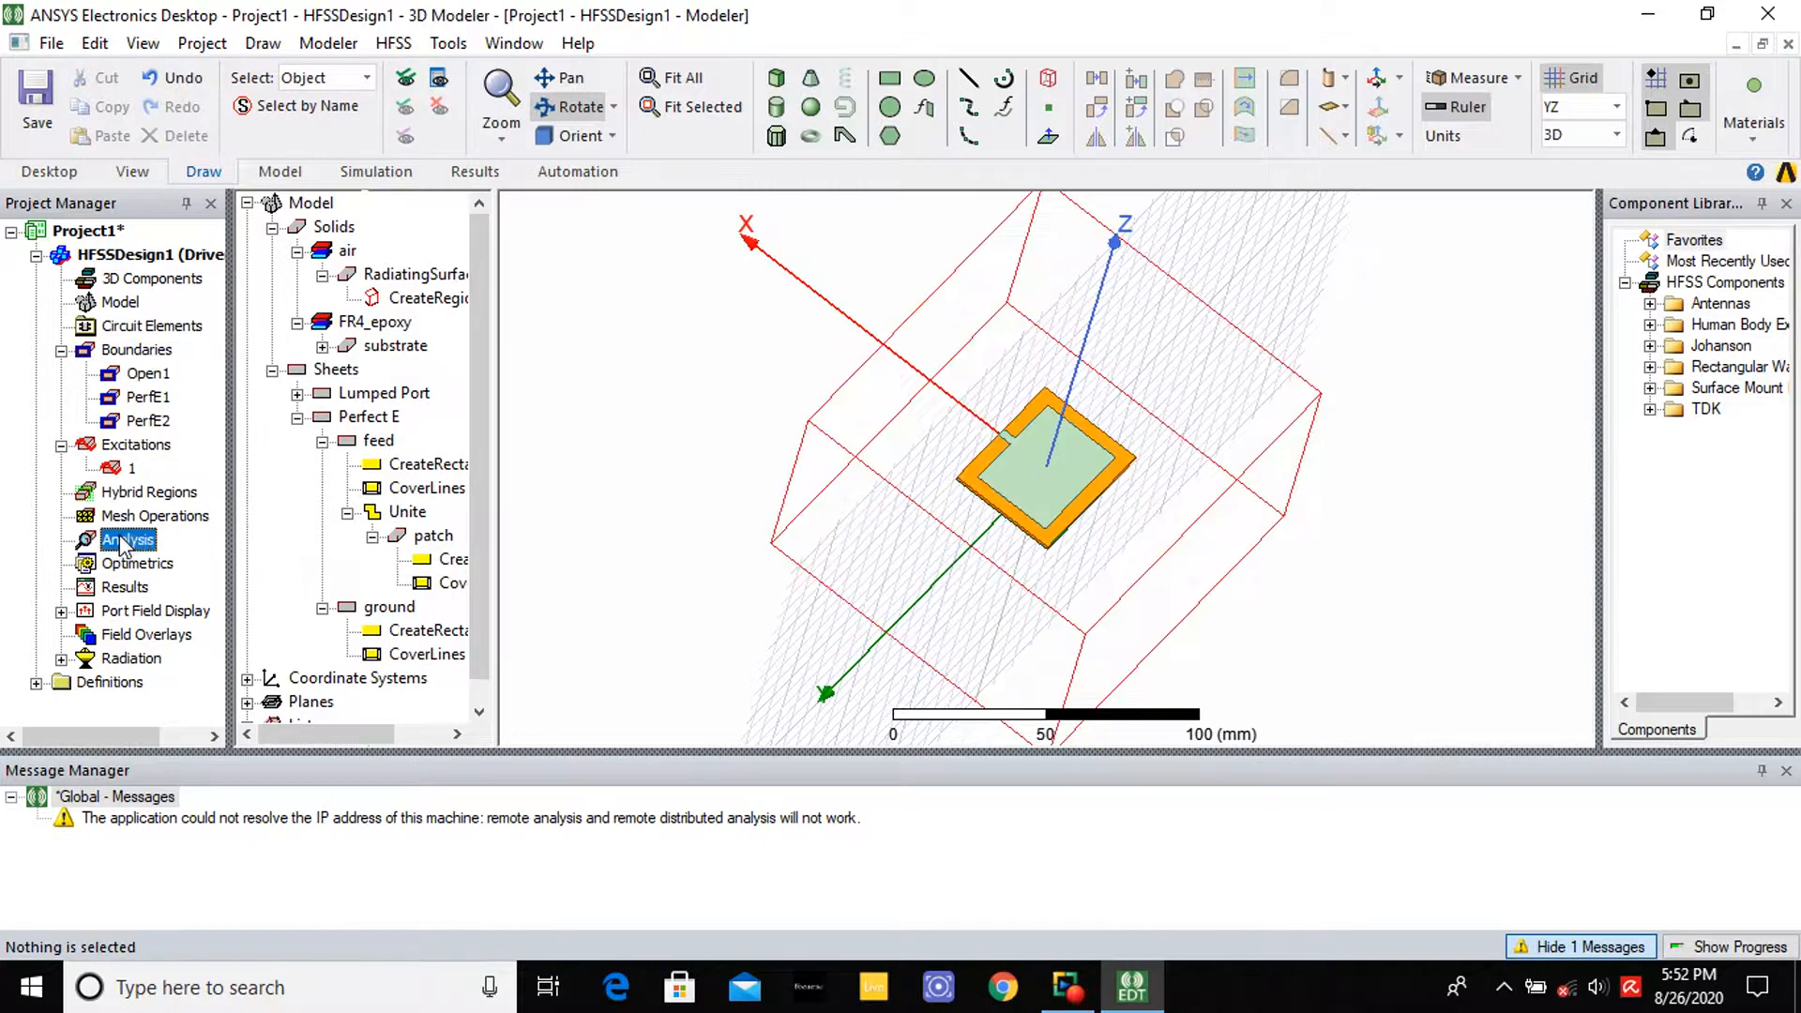
right_click(122, 542)
left_click(202, 592)
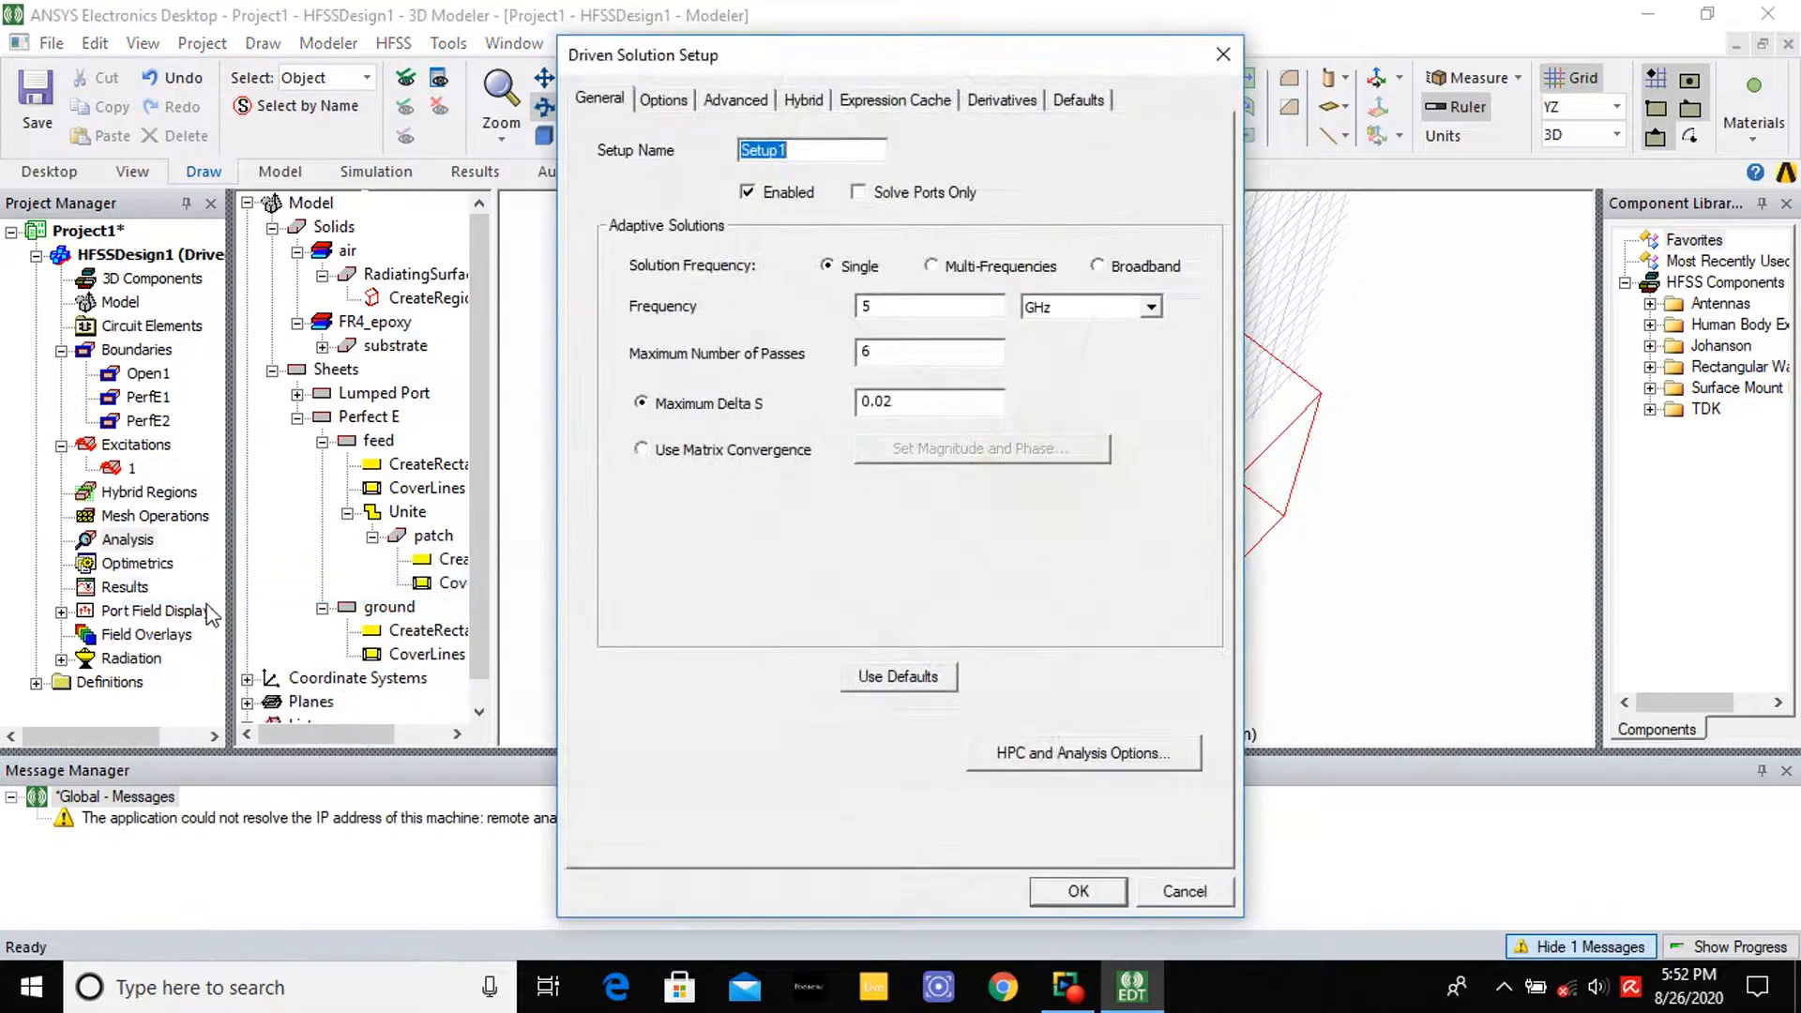
left_click_drag(910, 307, 712, 307)
left_click(1078, 891)
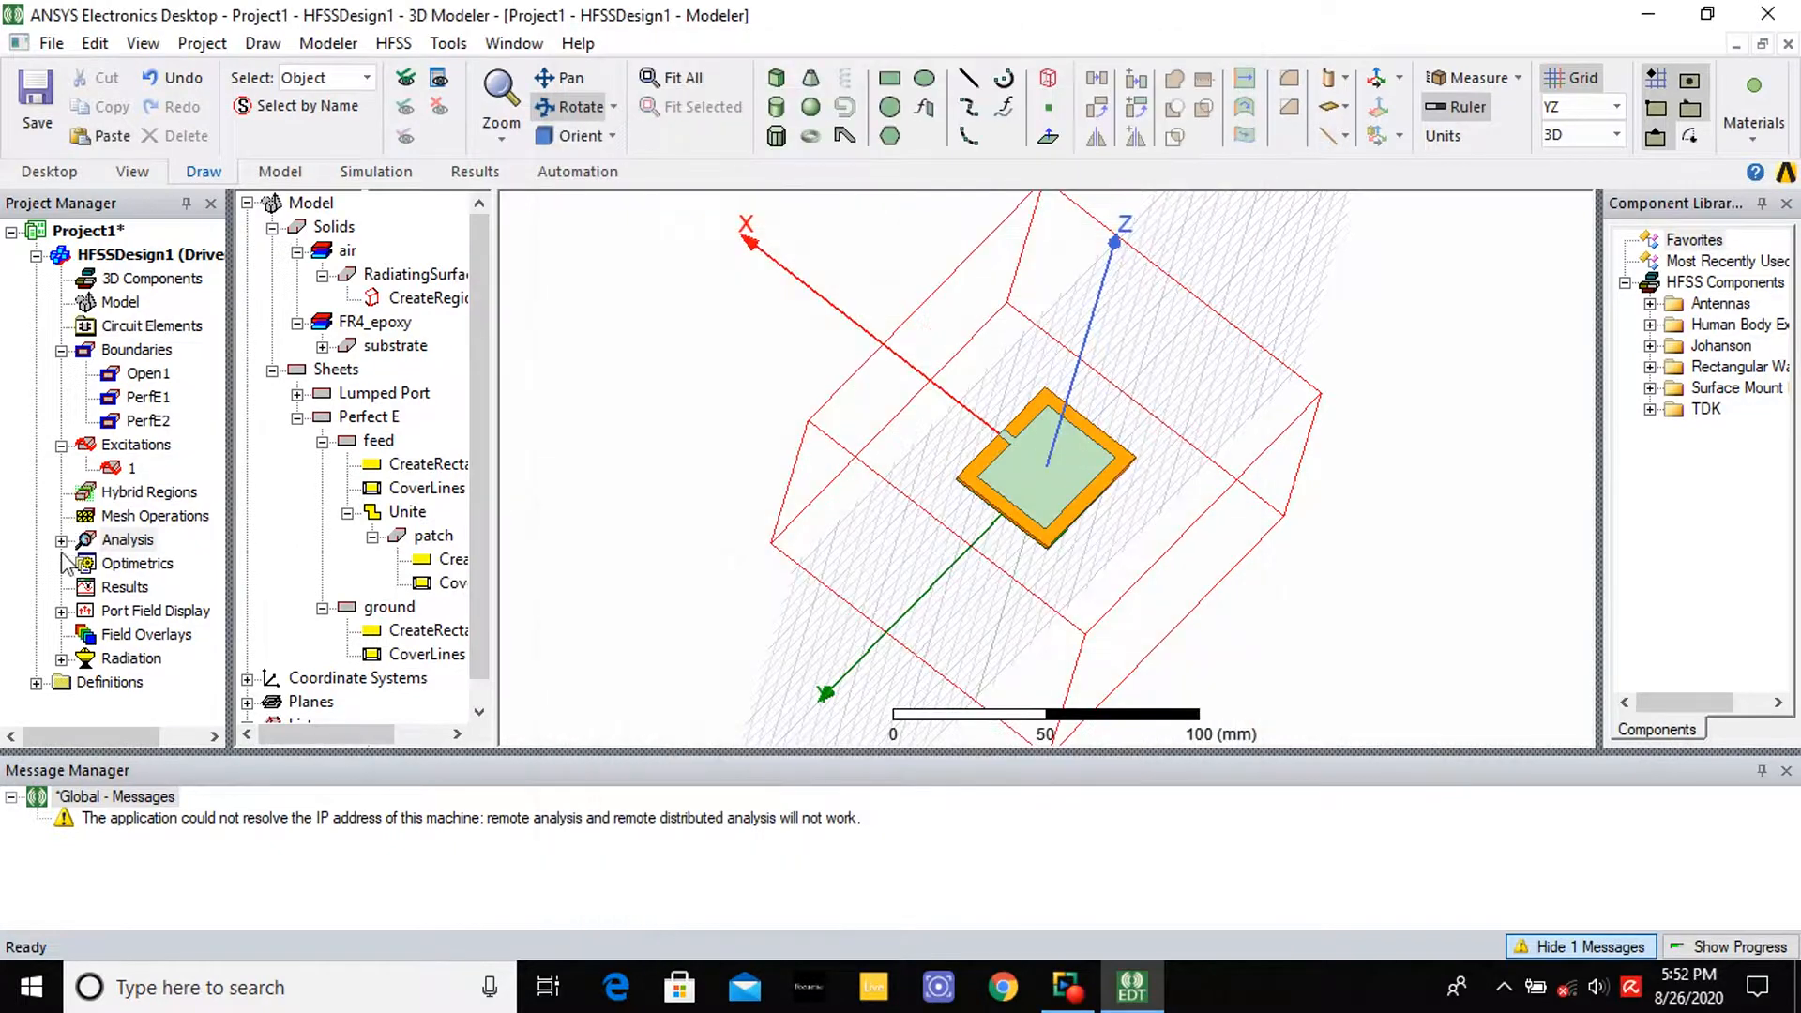
Add an interpolating frequency sweep to Setup1 with a linear count from 1 GHz to 3 GHz and 451 points
left_click(61, 541)
left_click(146, 565)
right_click(146, 566)
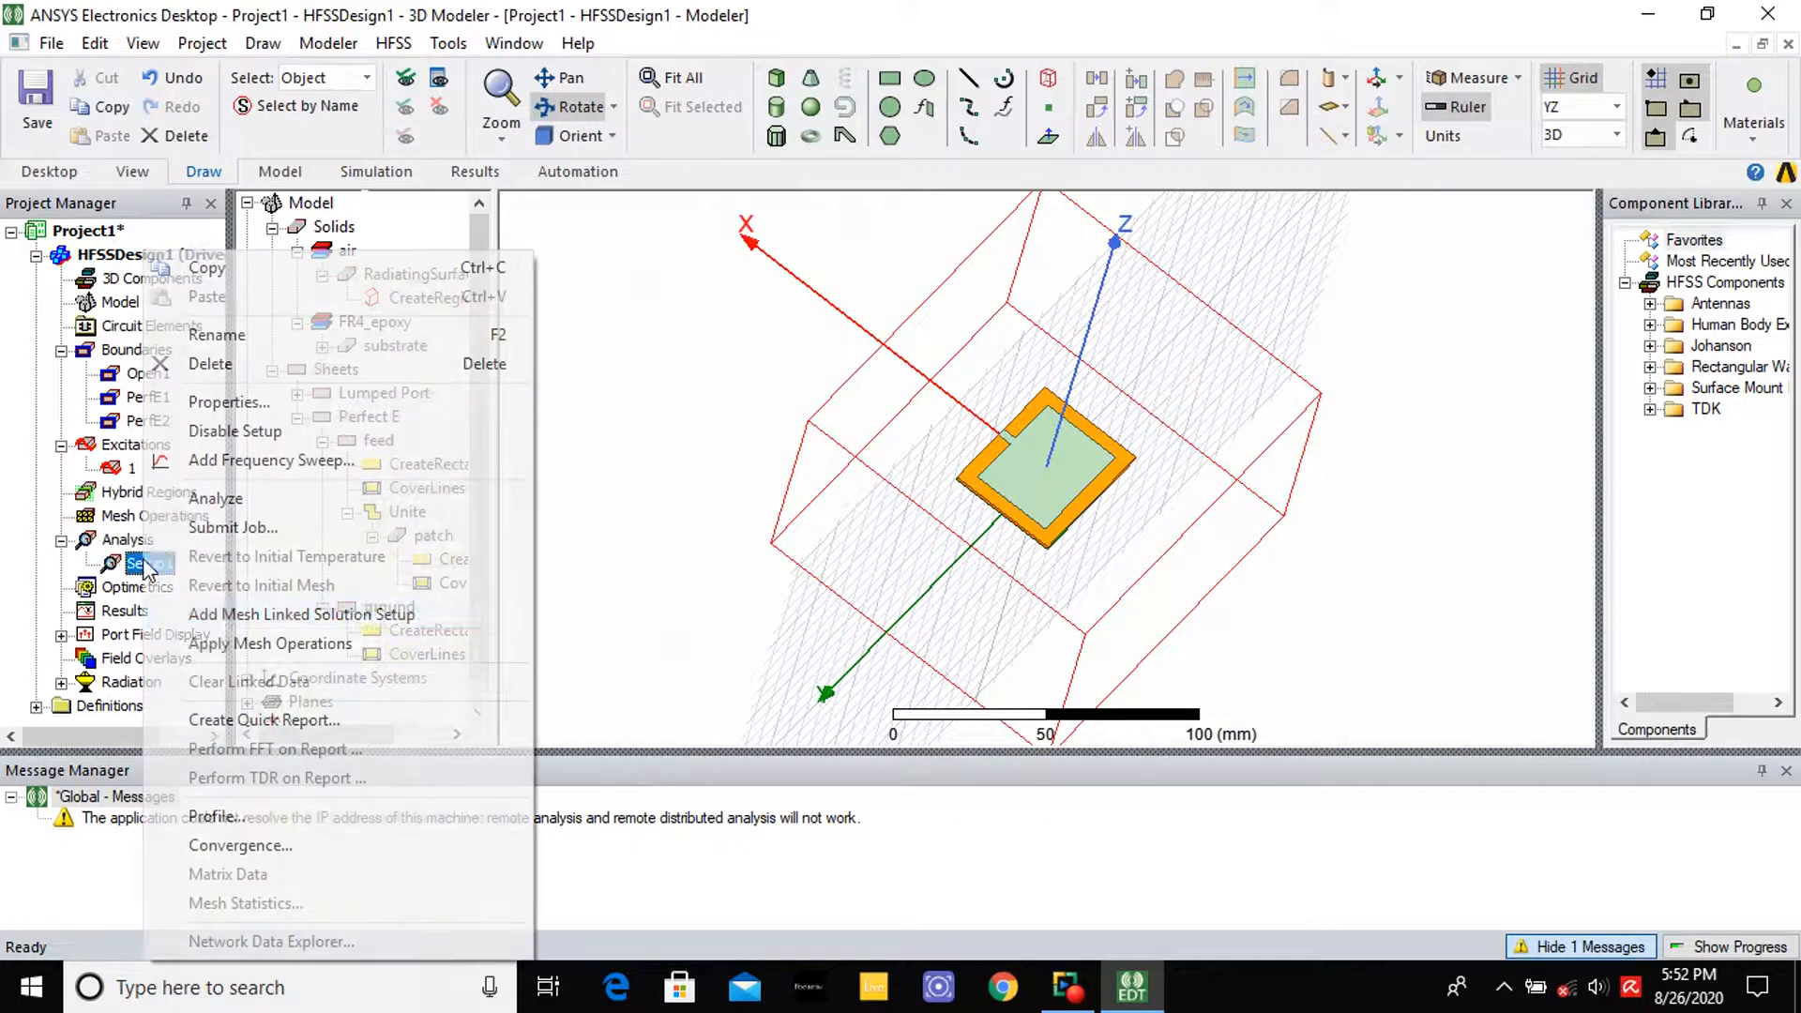
left_click(229, 460)
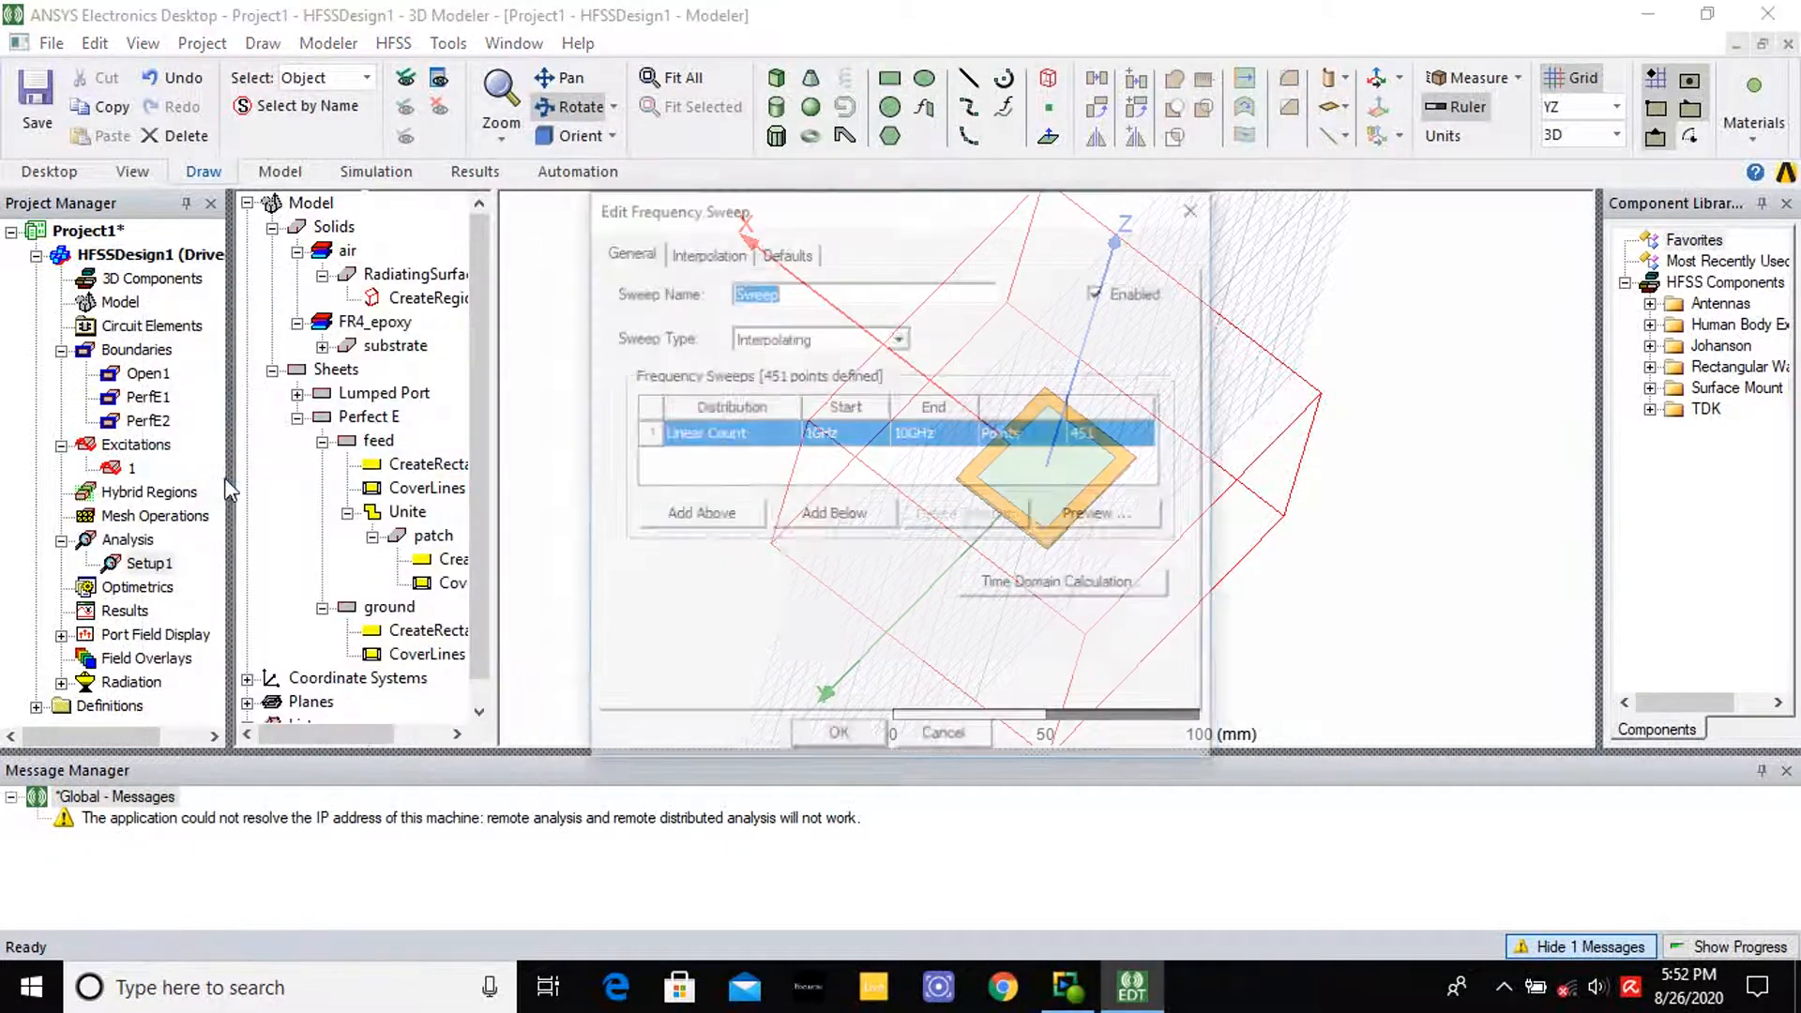
left_click(907, 433)
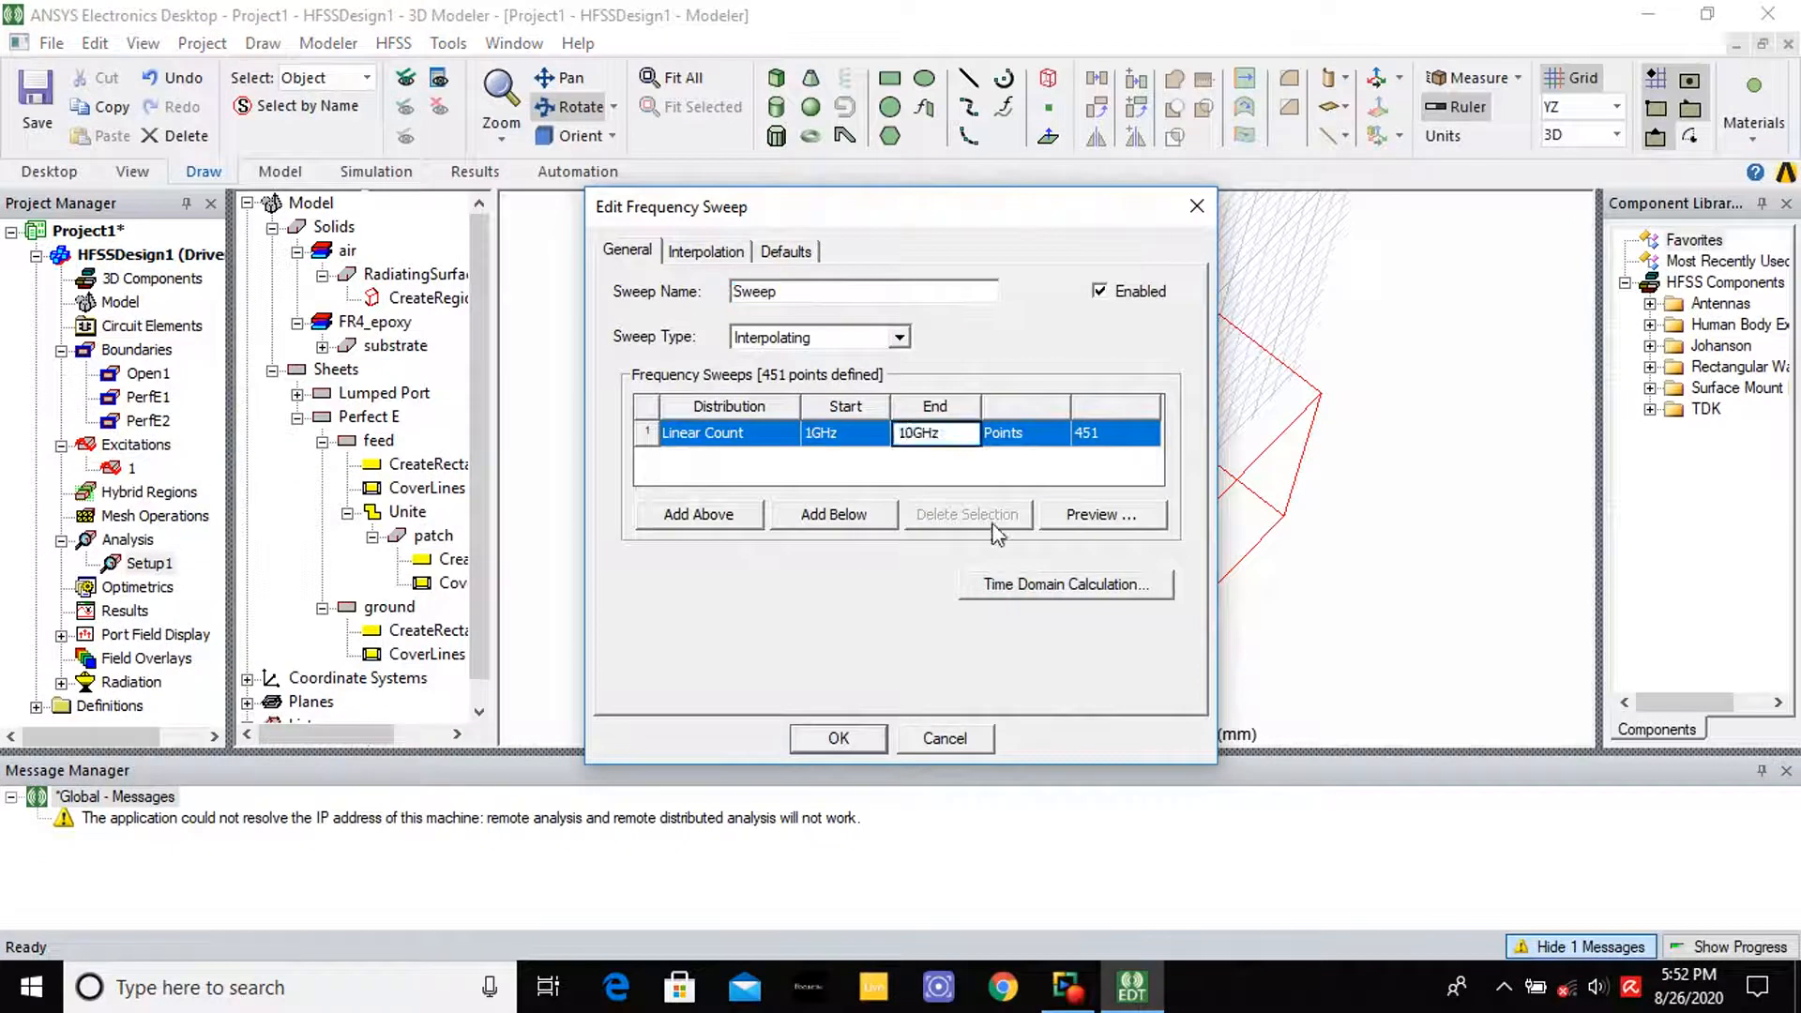
key("BackSpace")
key("BackSpace")
type("3")
left_click(837, 738)
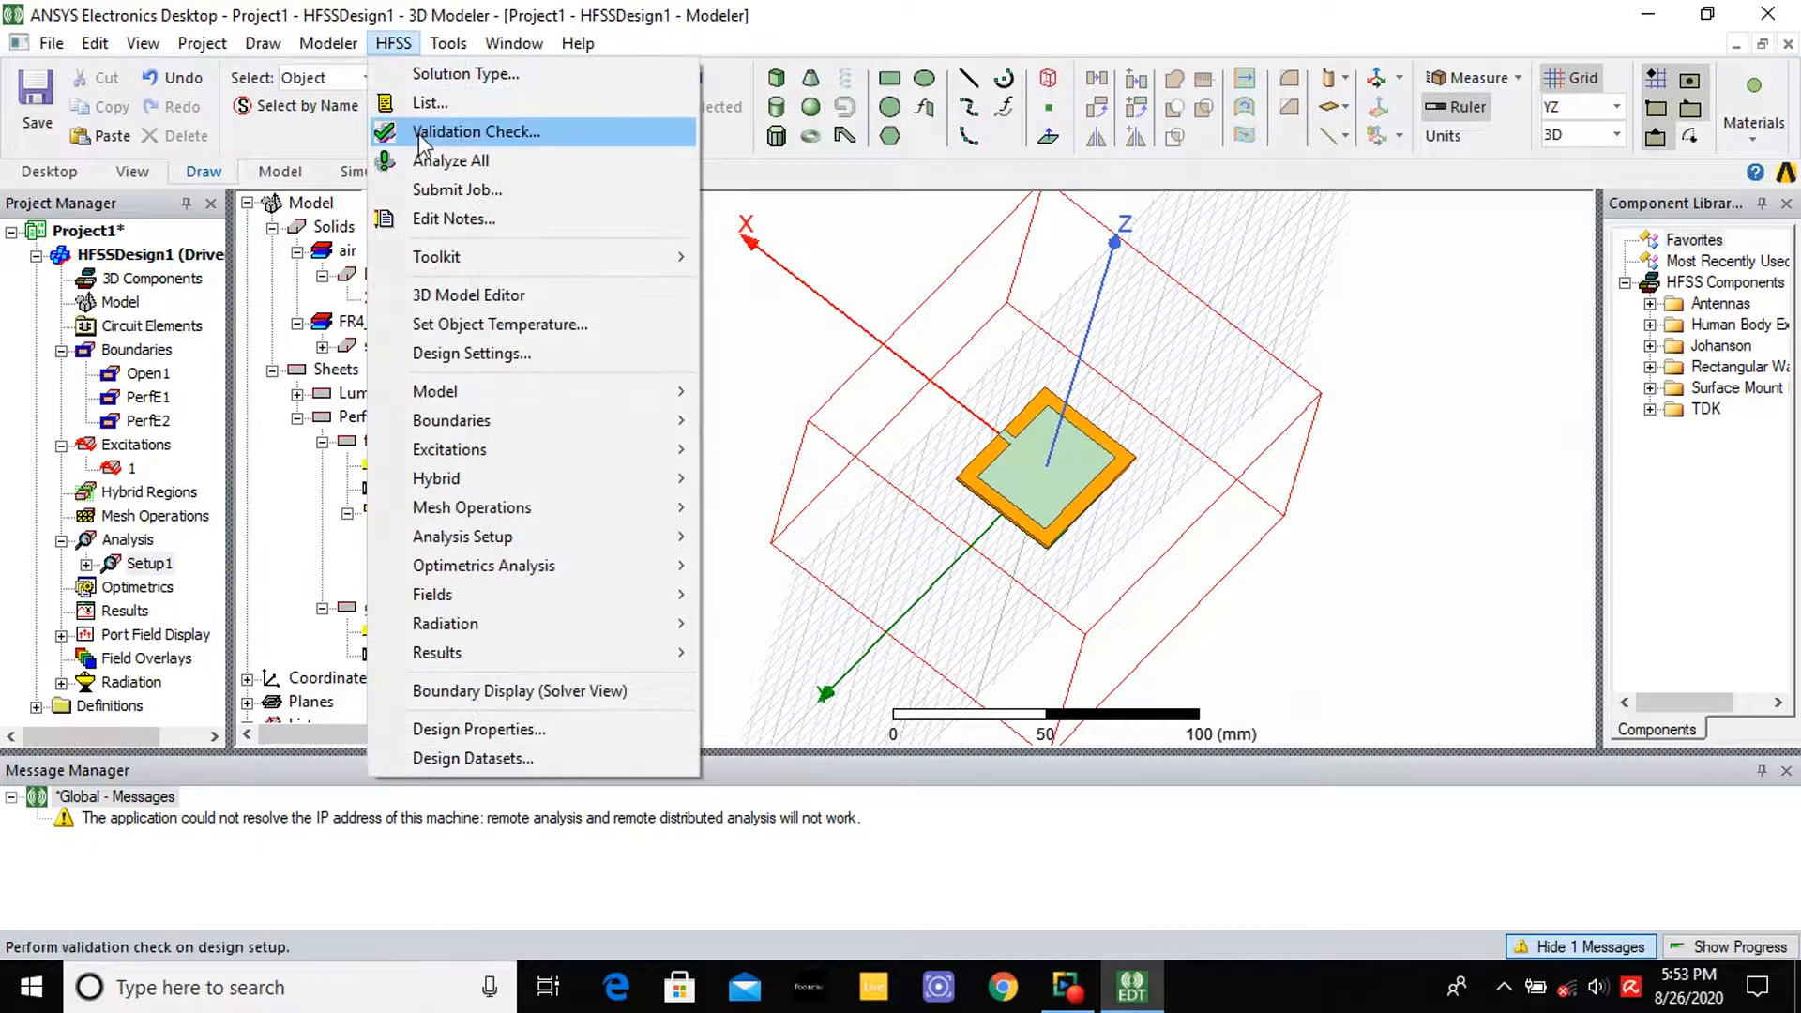
Run the validation check on the design and start the analysis of all setups
left_click(419, 132)
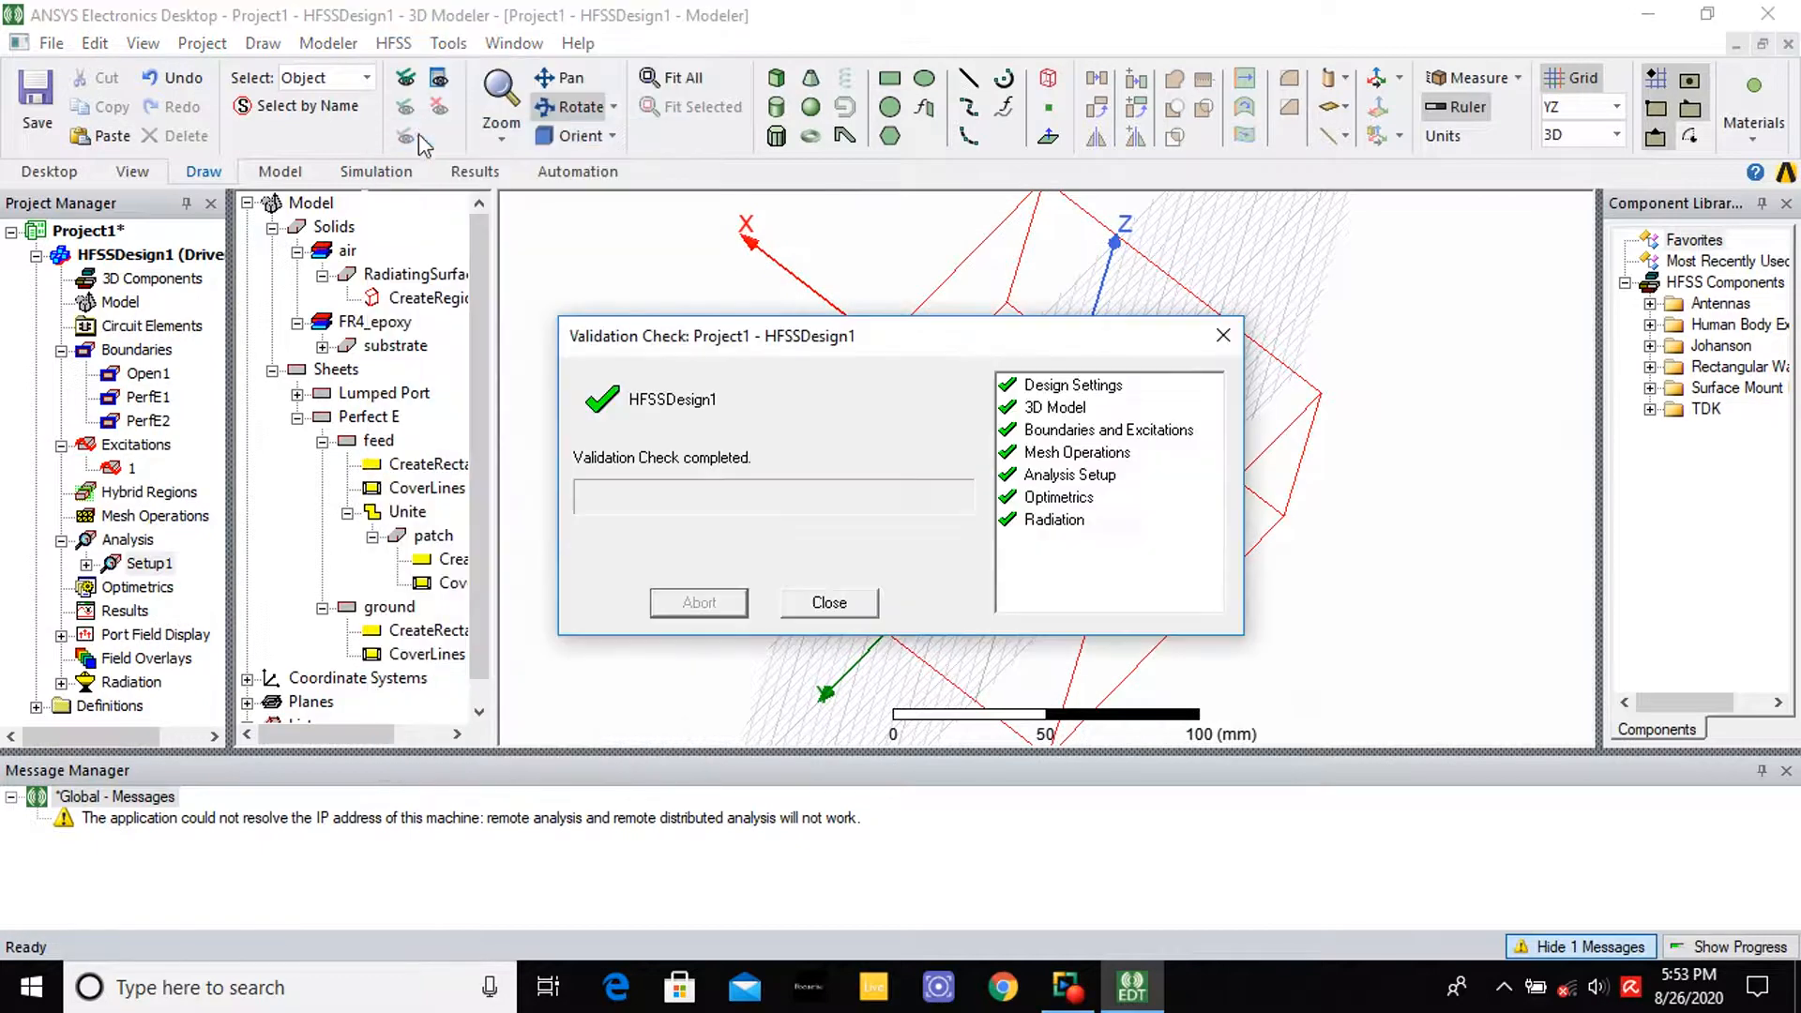
left_click(844, 601)
left_click(393, 43)
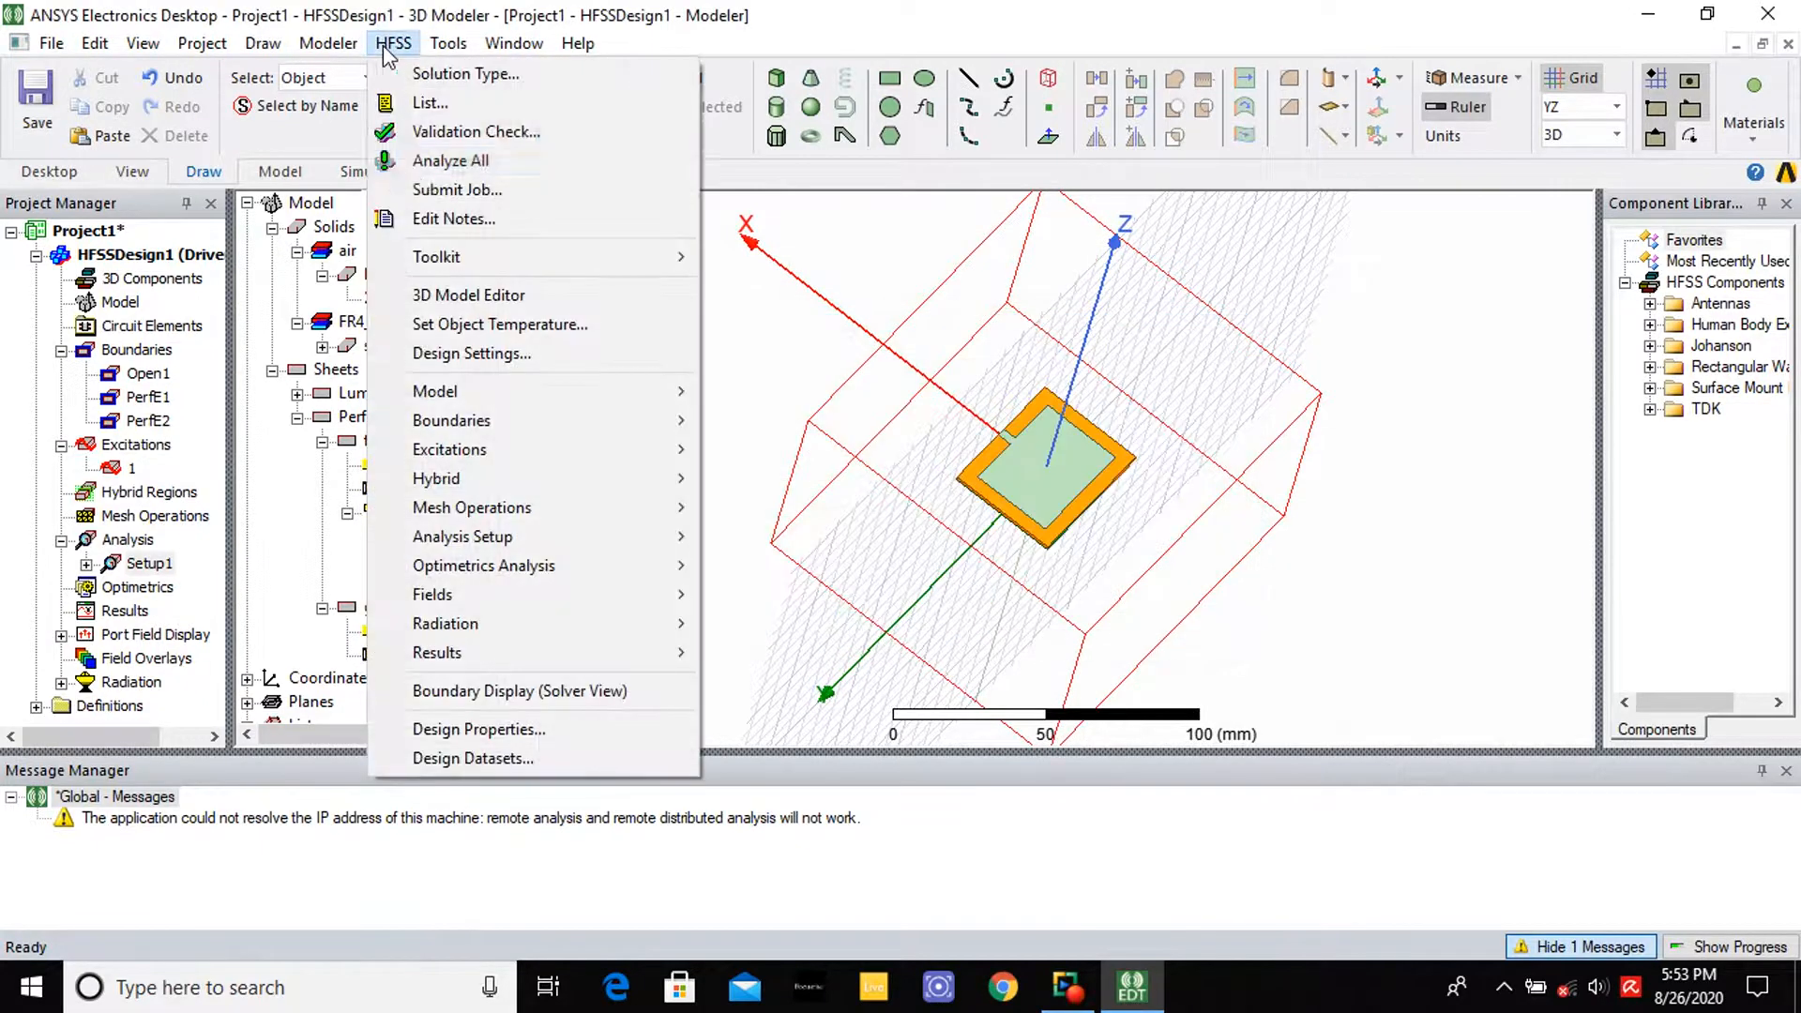
left_click(418, 163)
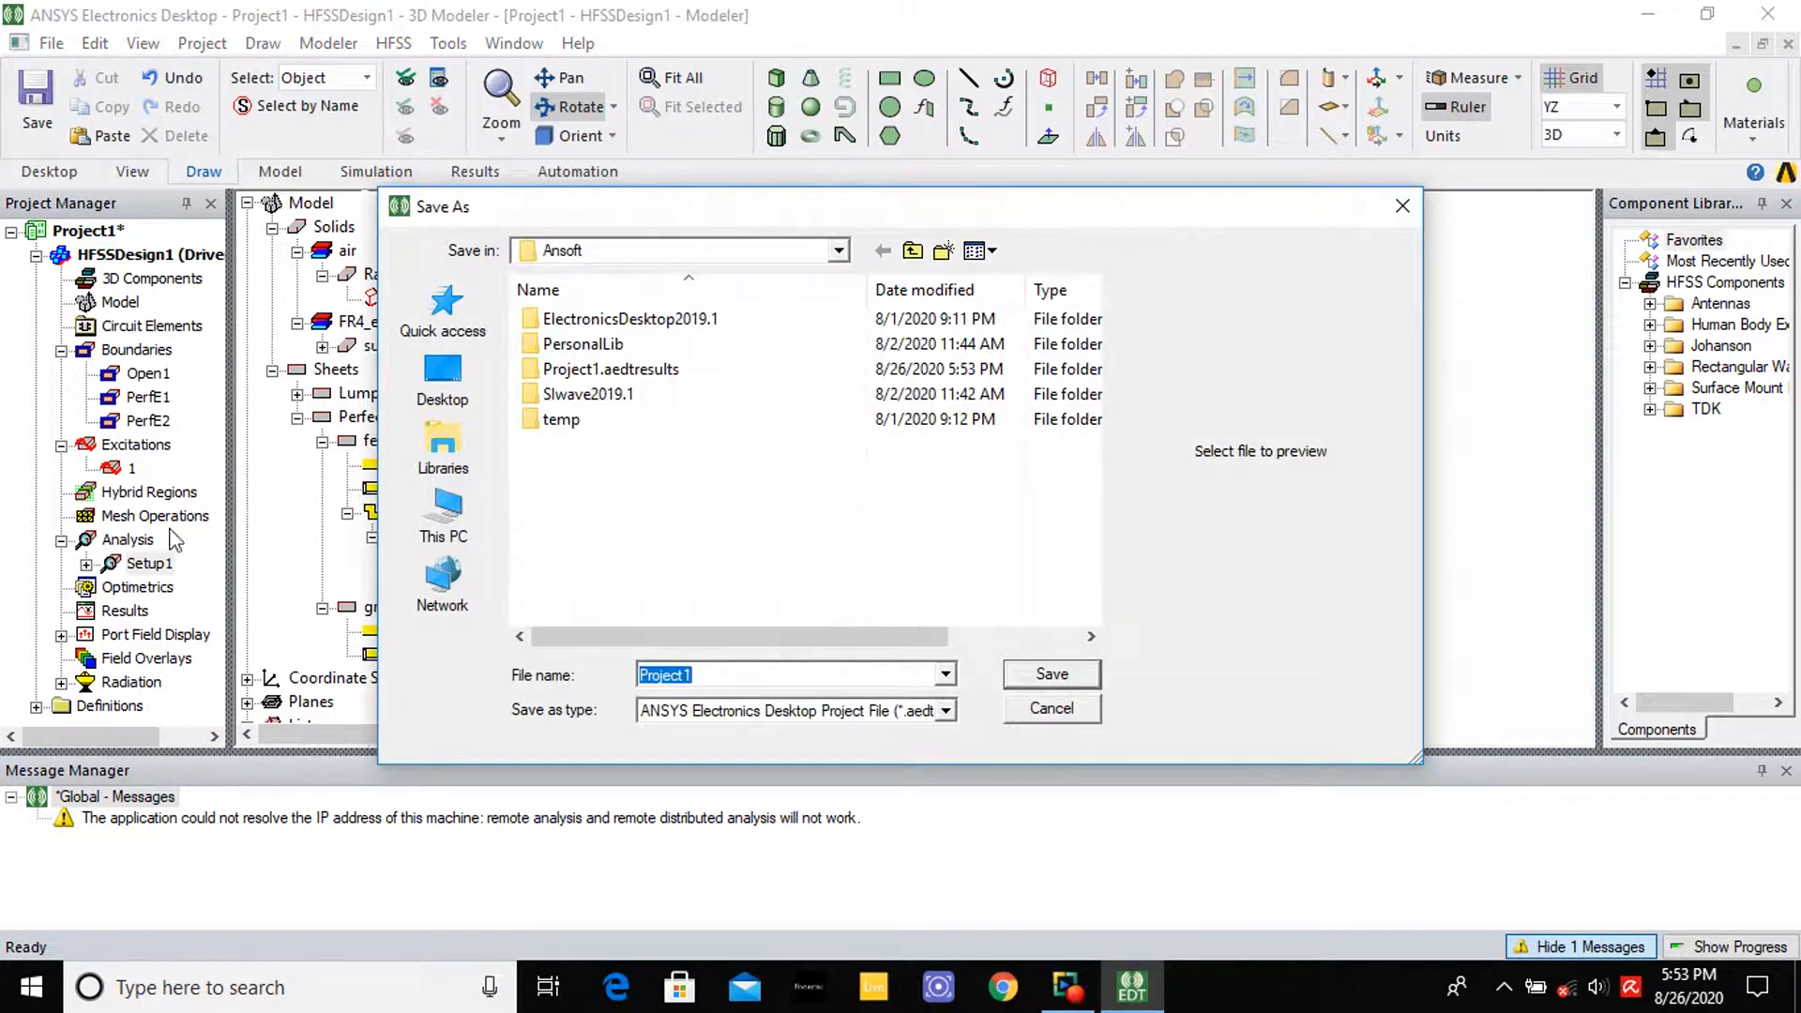
Save the project as exp5 in the antenna/hfss folder on drive E so that the analysis can run
type("exp5")
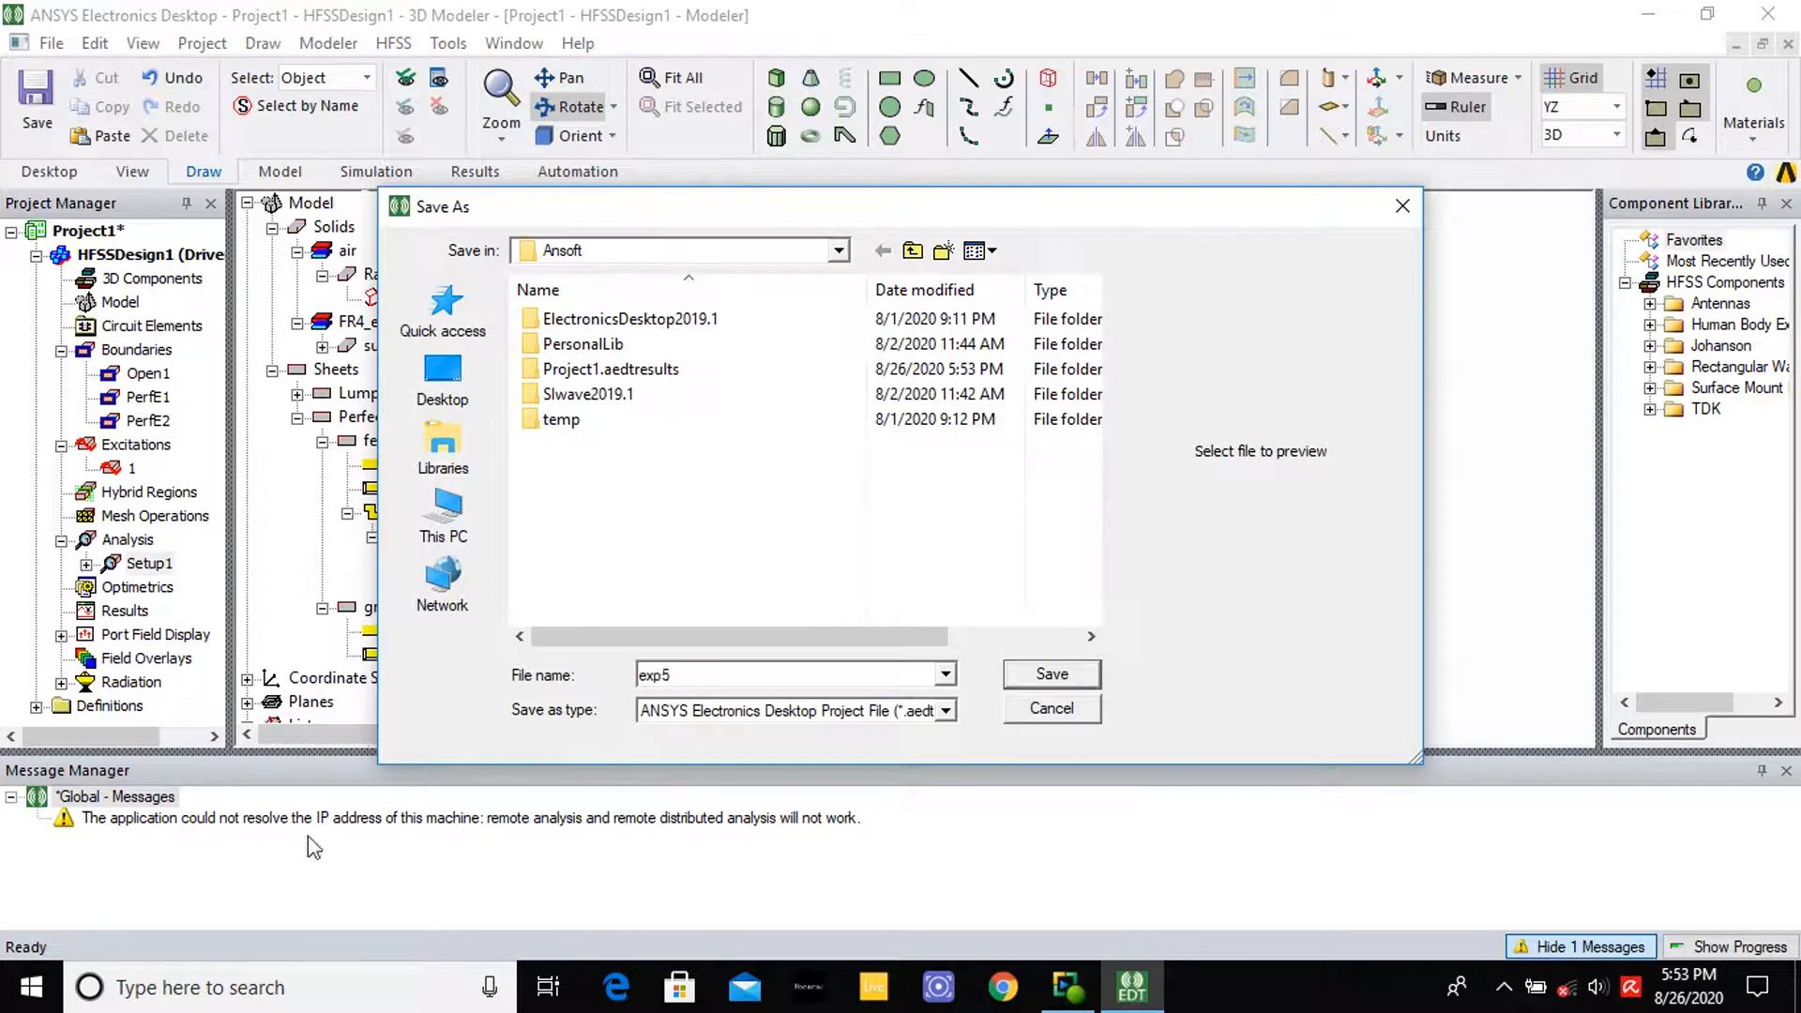
left_click(458, 528)
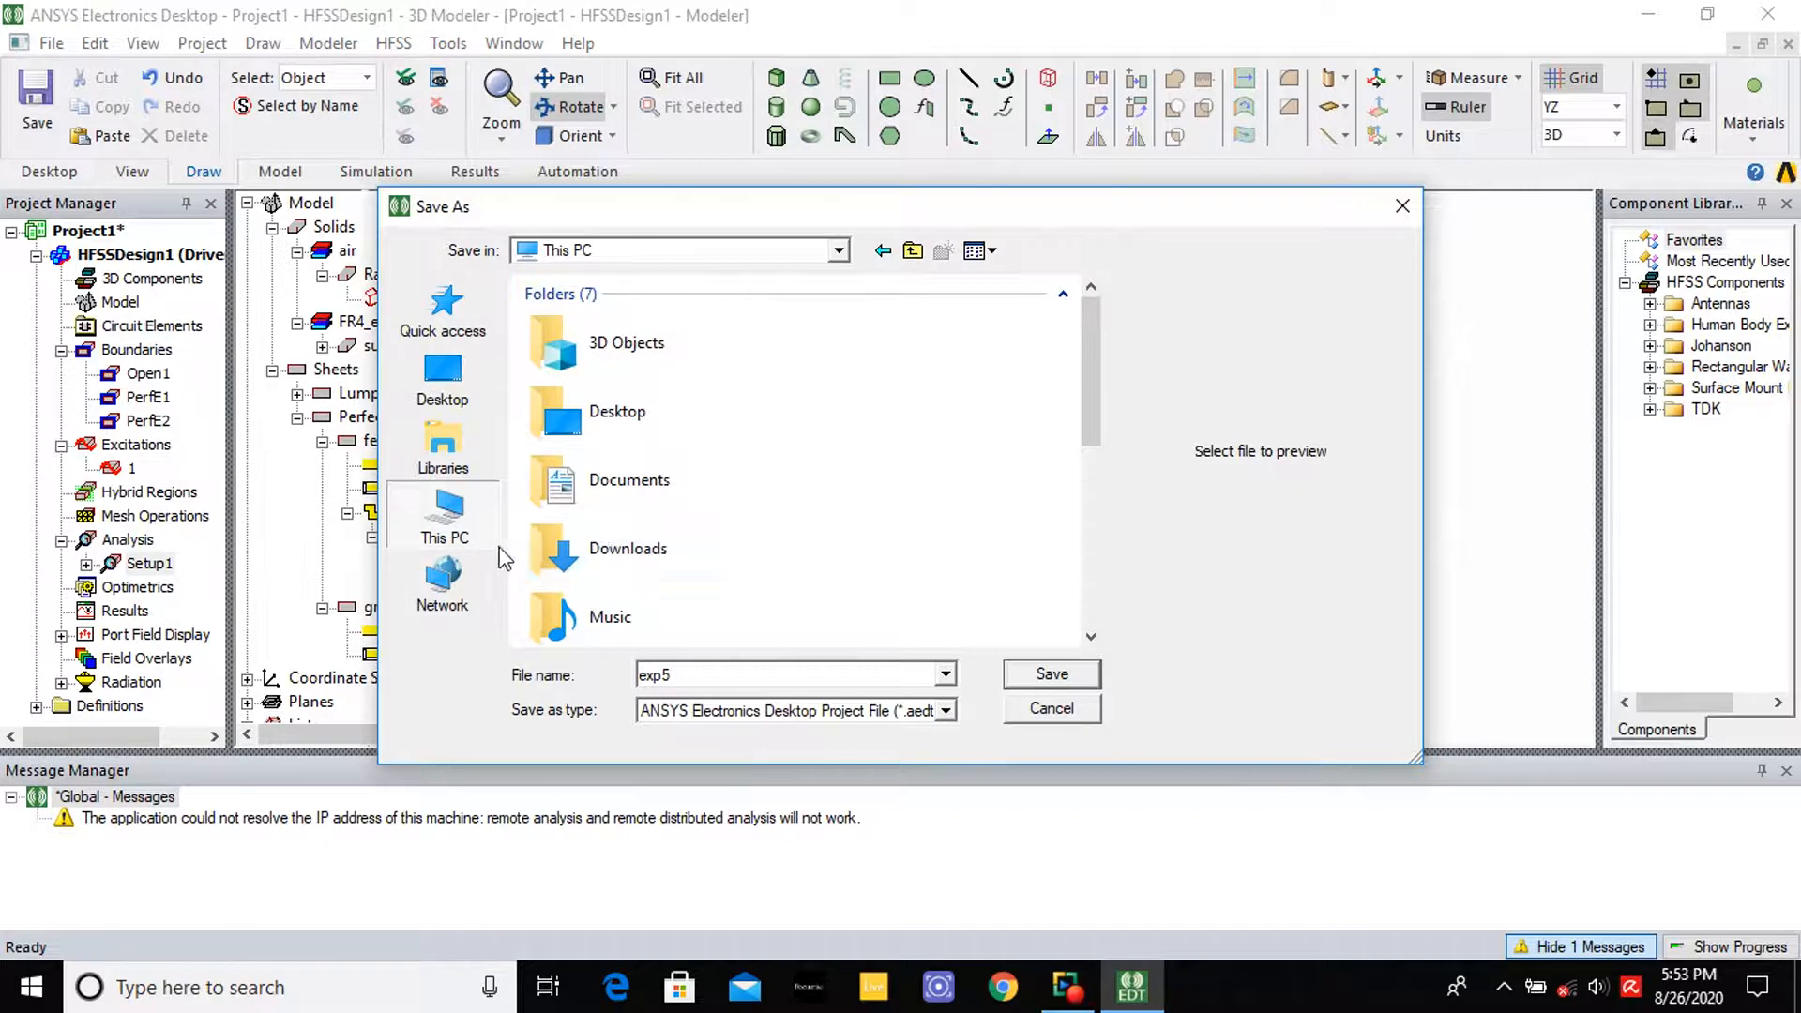
scroll(638, 577, "down", 3)
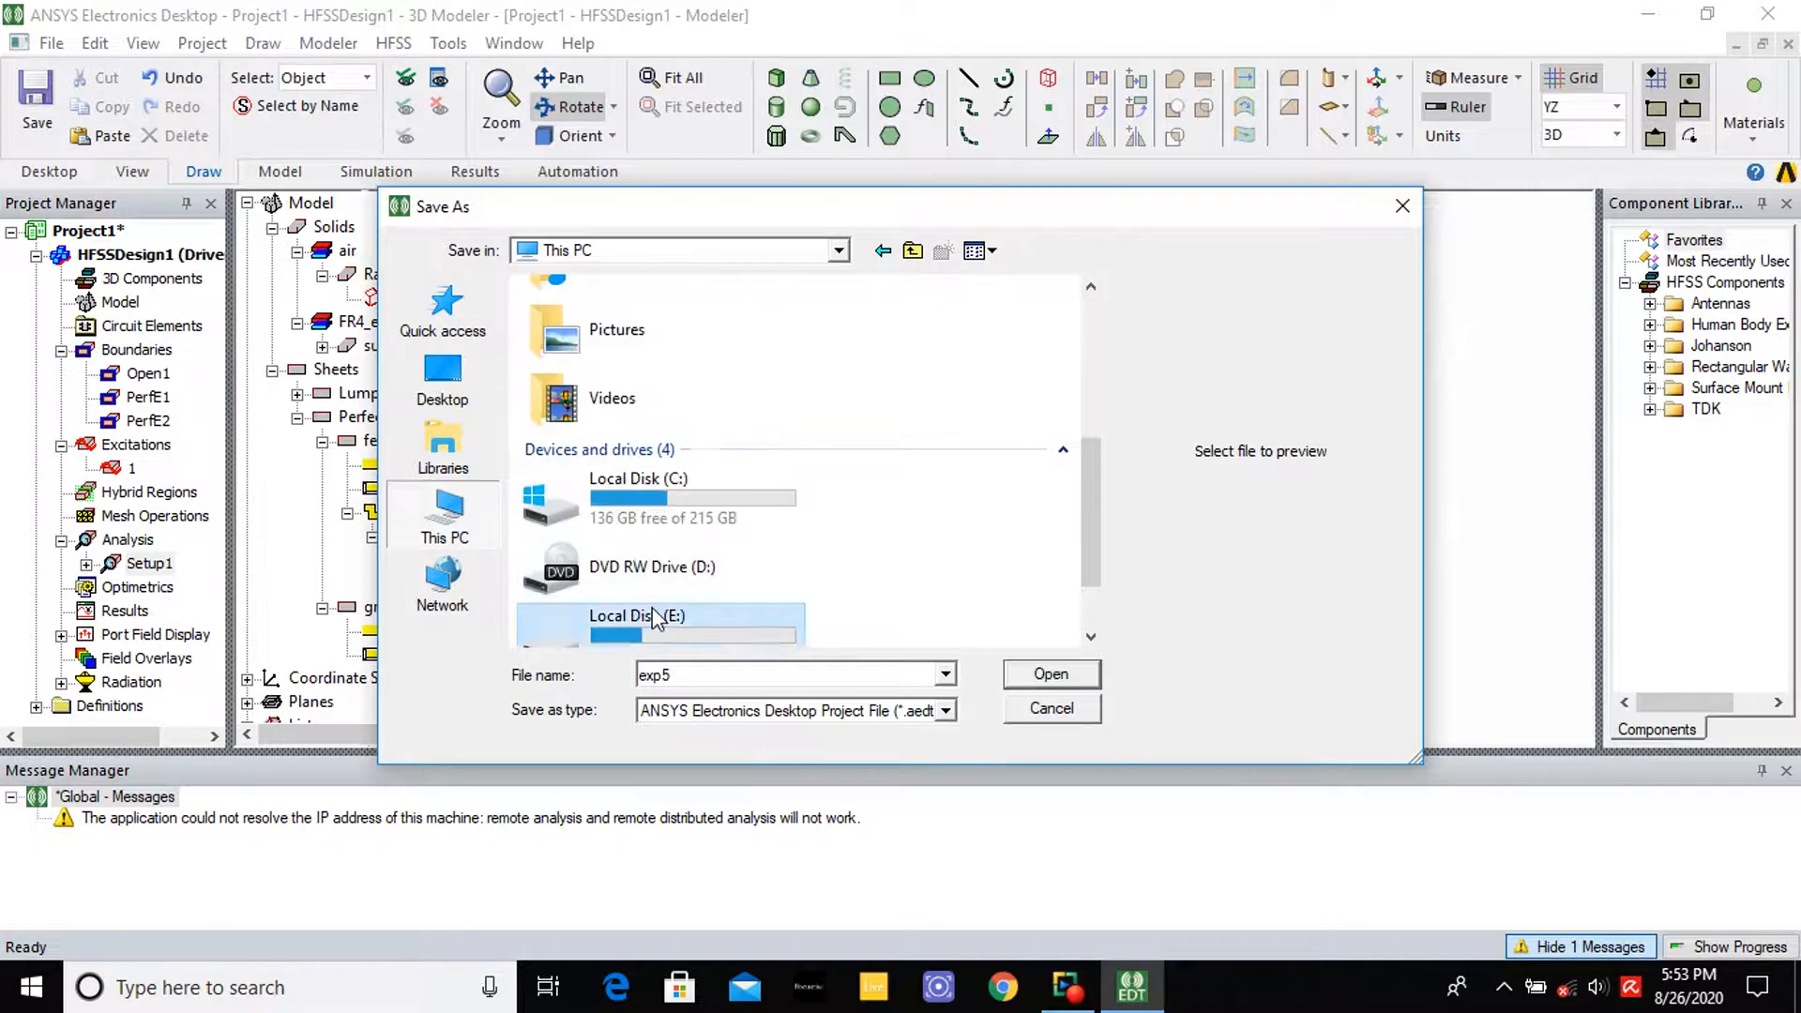
double_click(654, 616)
double_click(891, 425)
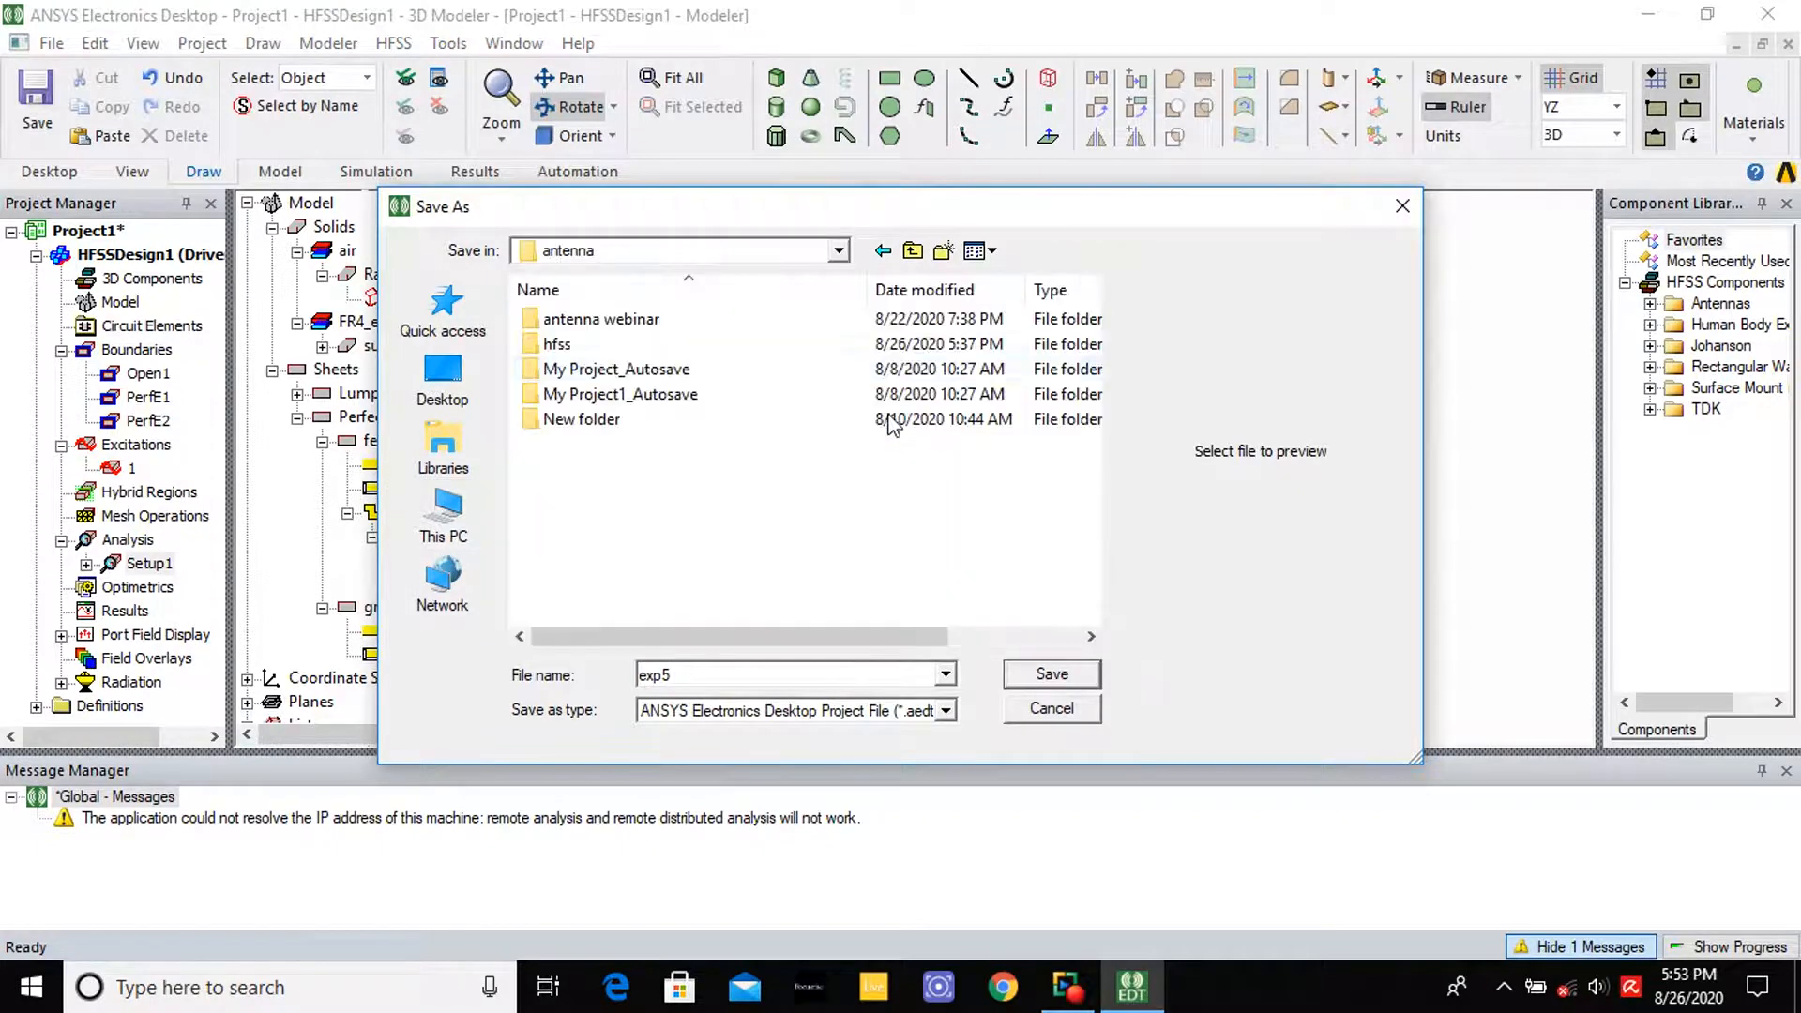
double_click(578, 340)
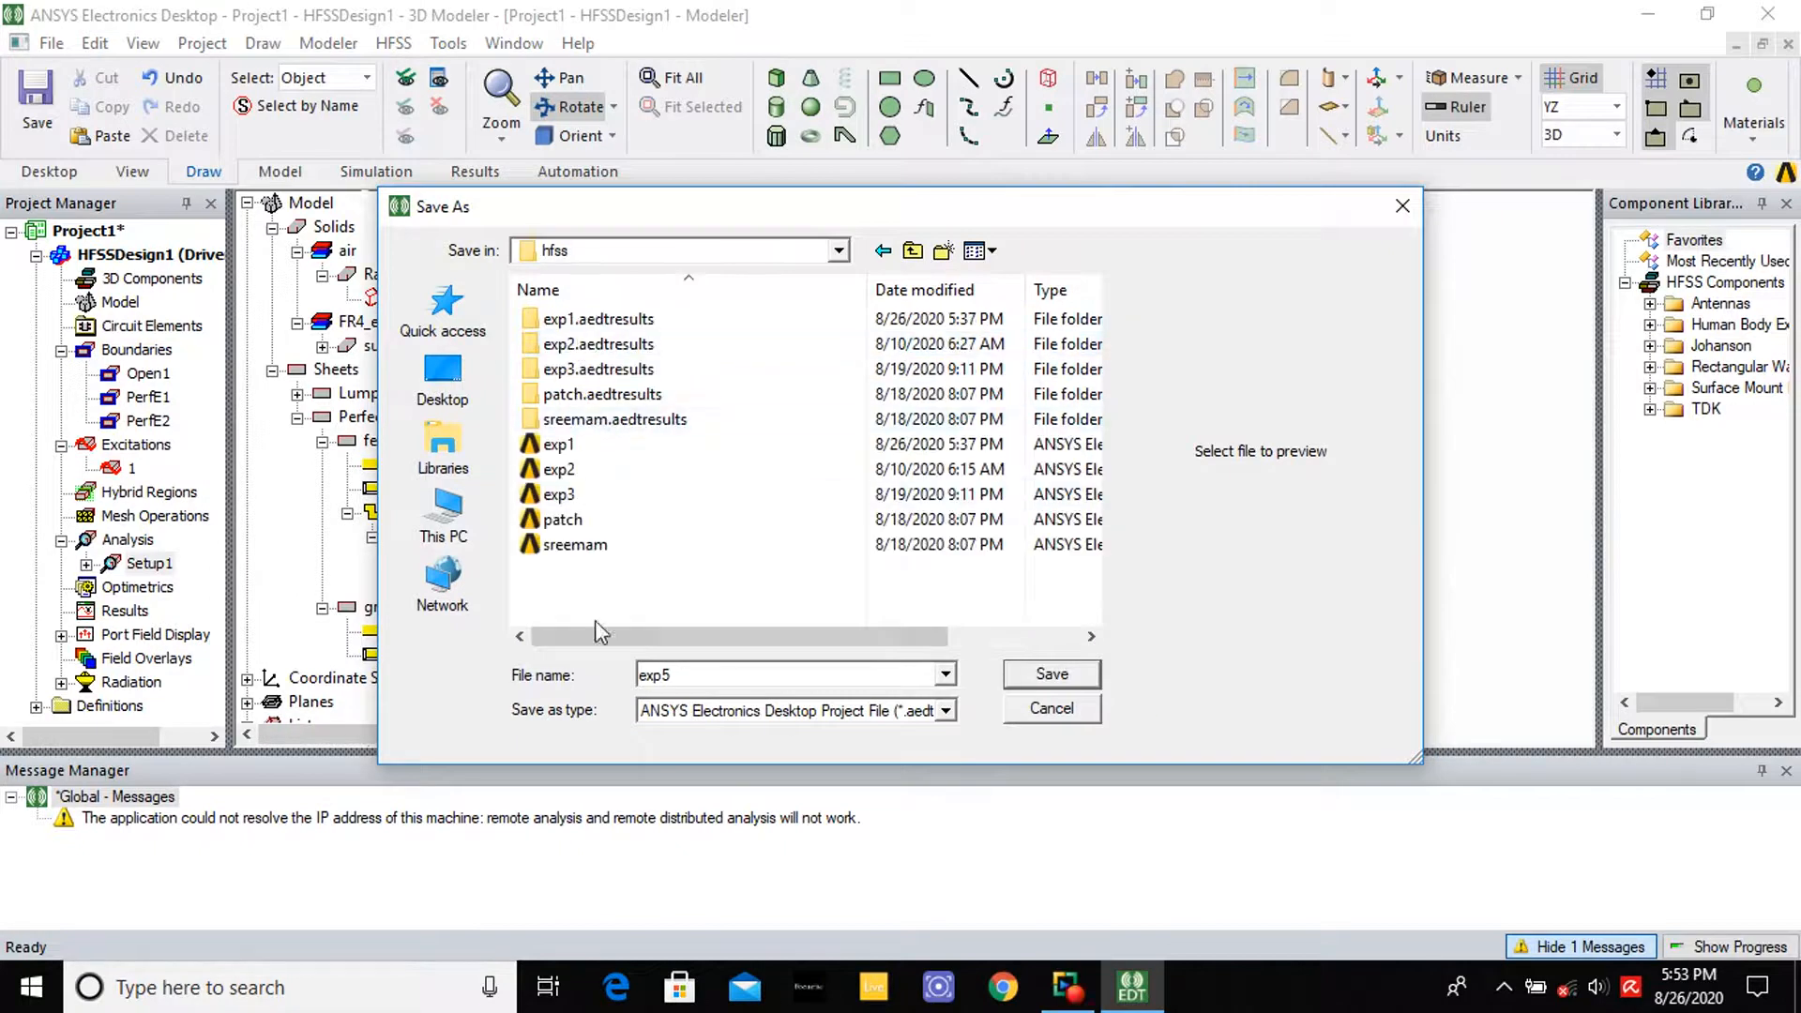
left_click(1043, 675)
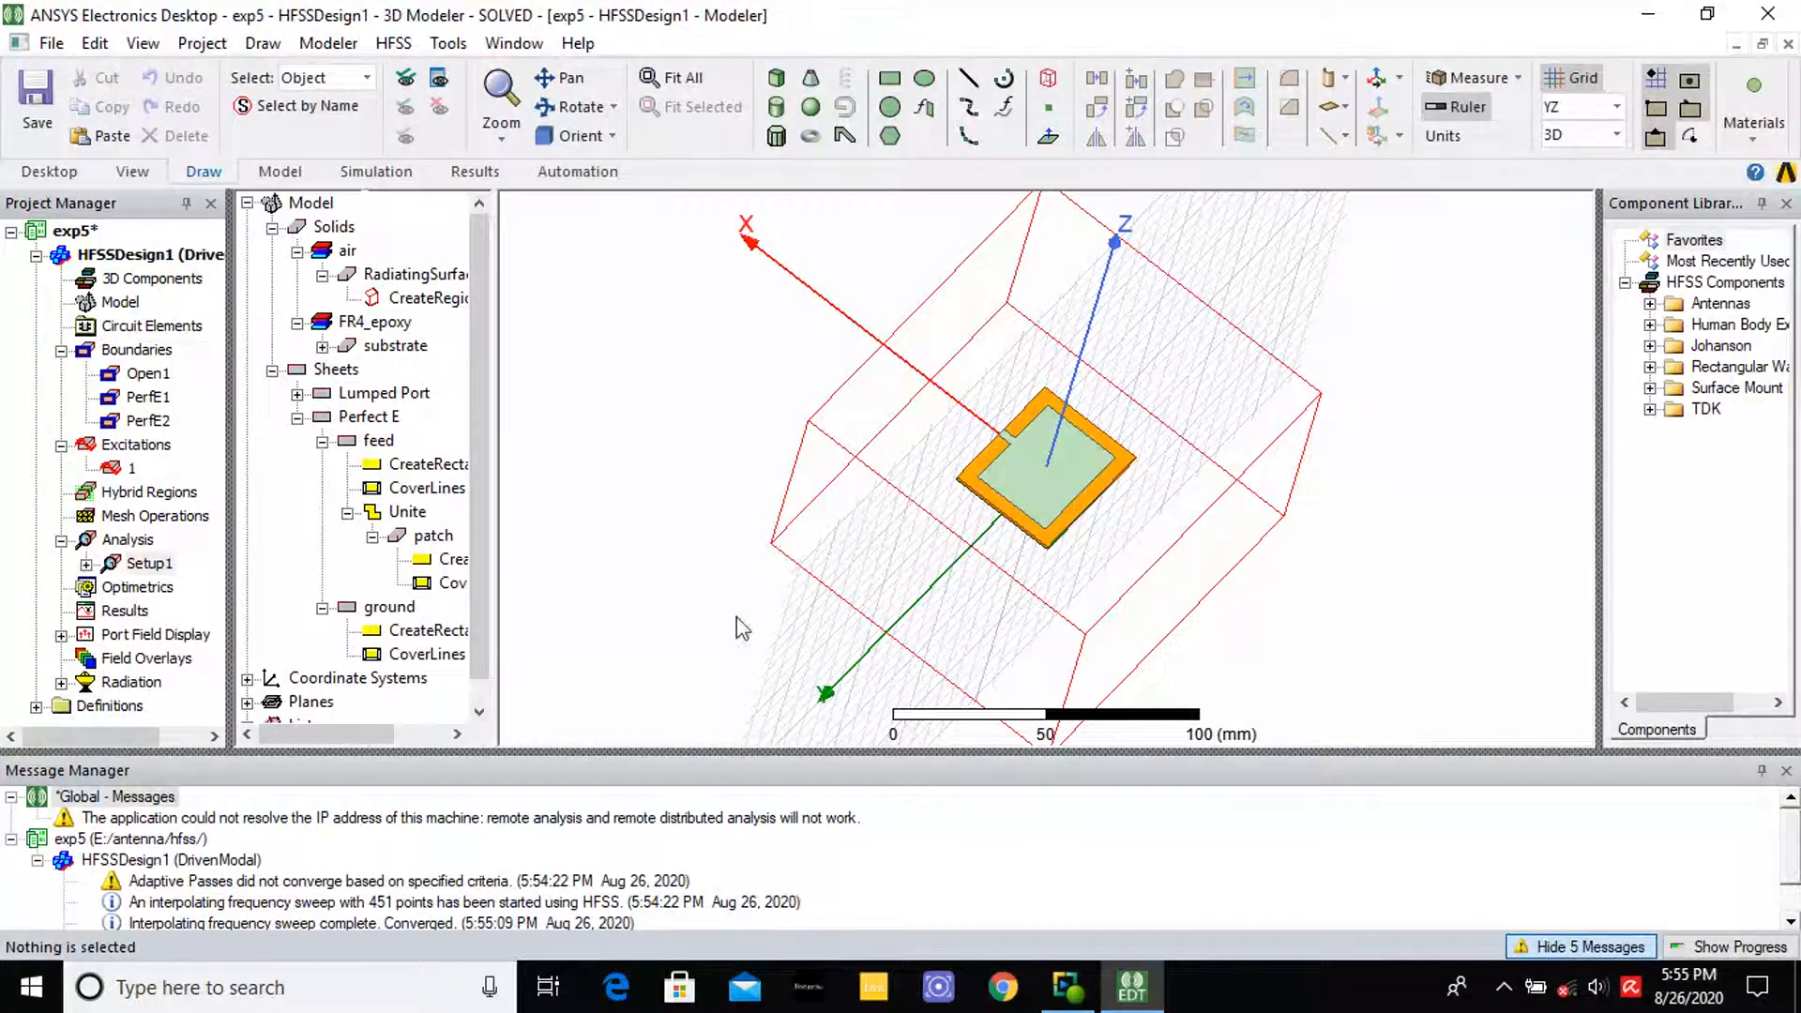
Create a rectangular modal solution data plot of S(1,1) in dB over the Setup1 frequency sweep
left_click(122, 614)
right_click(122, 615)
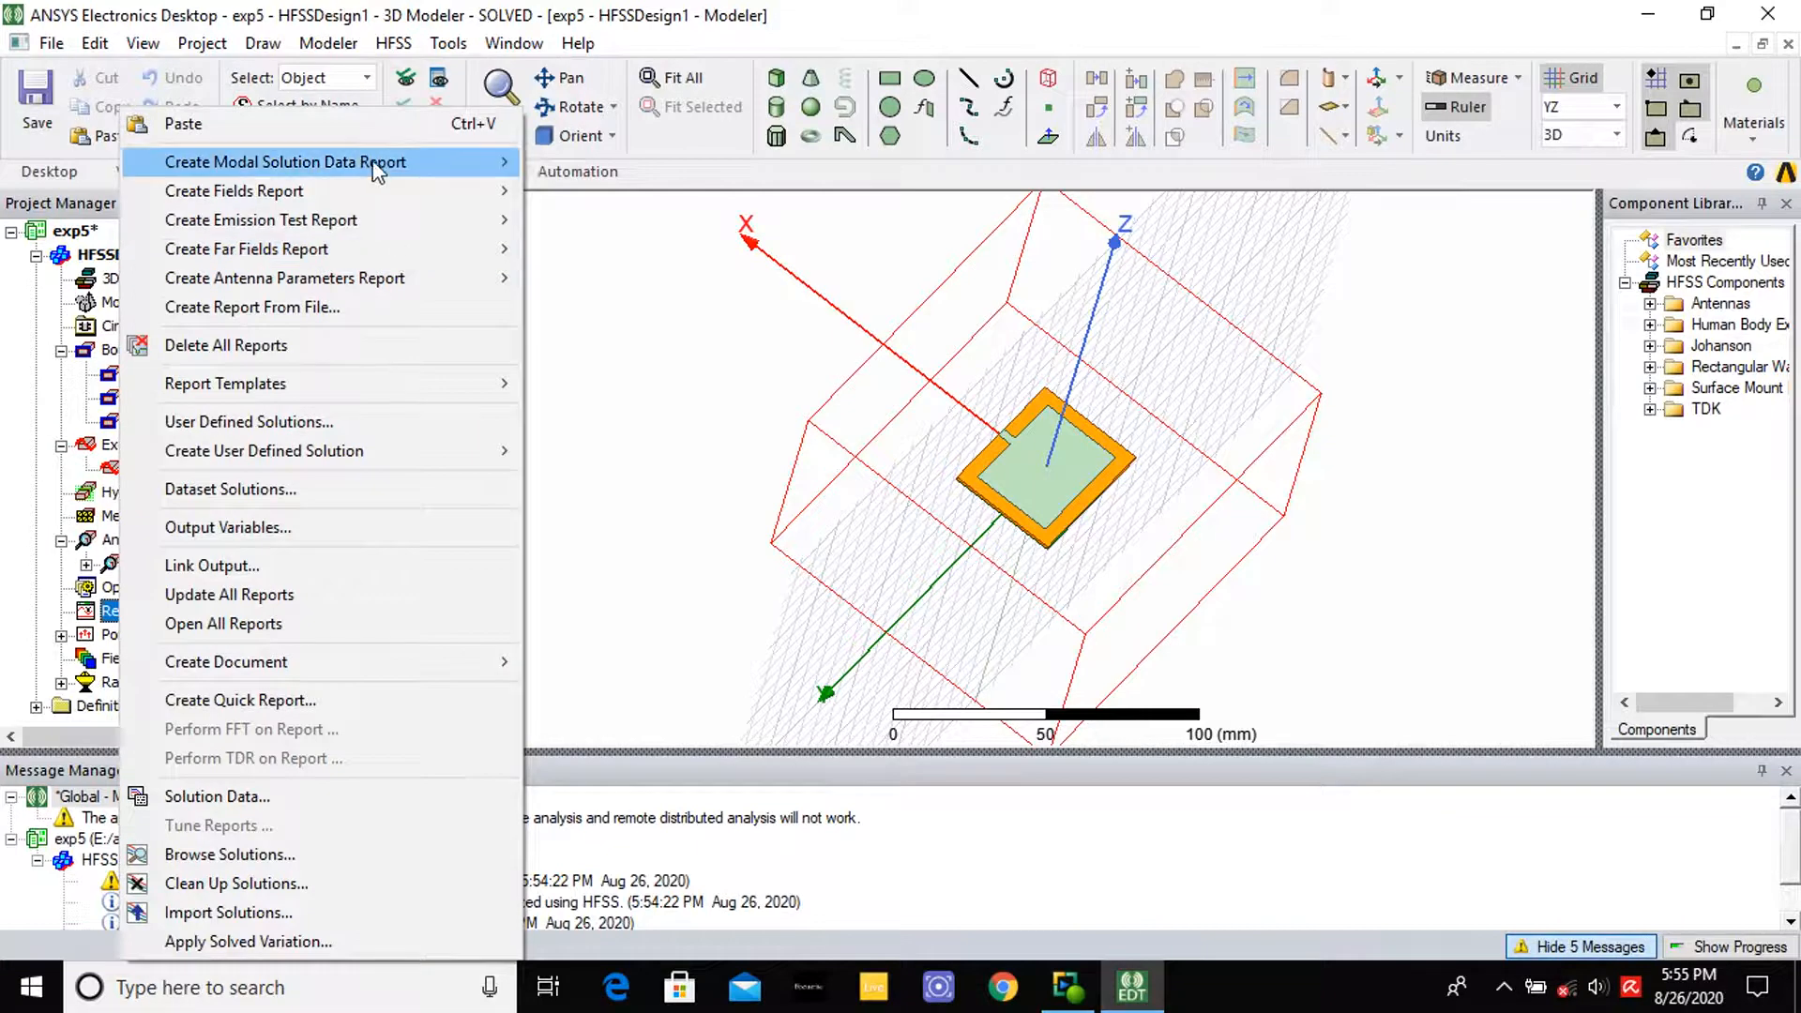
mouse_move(375, 162)
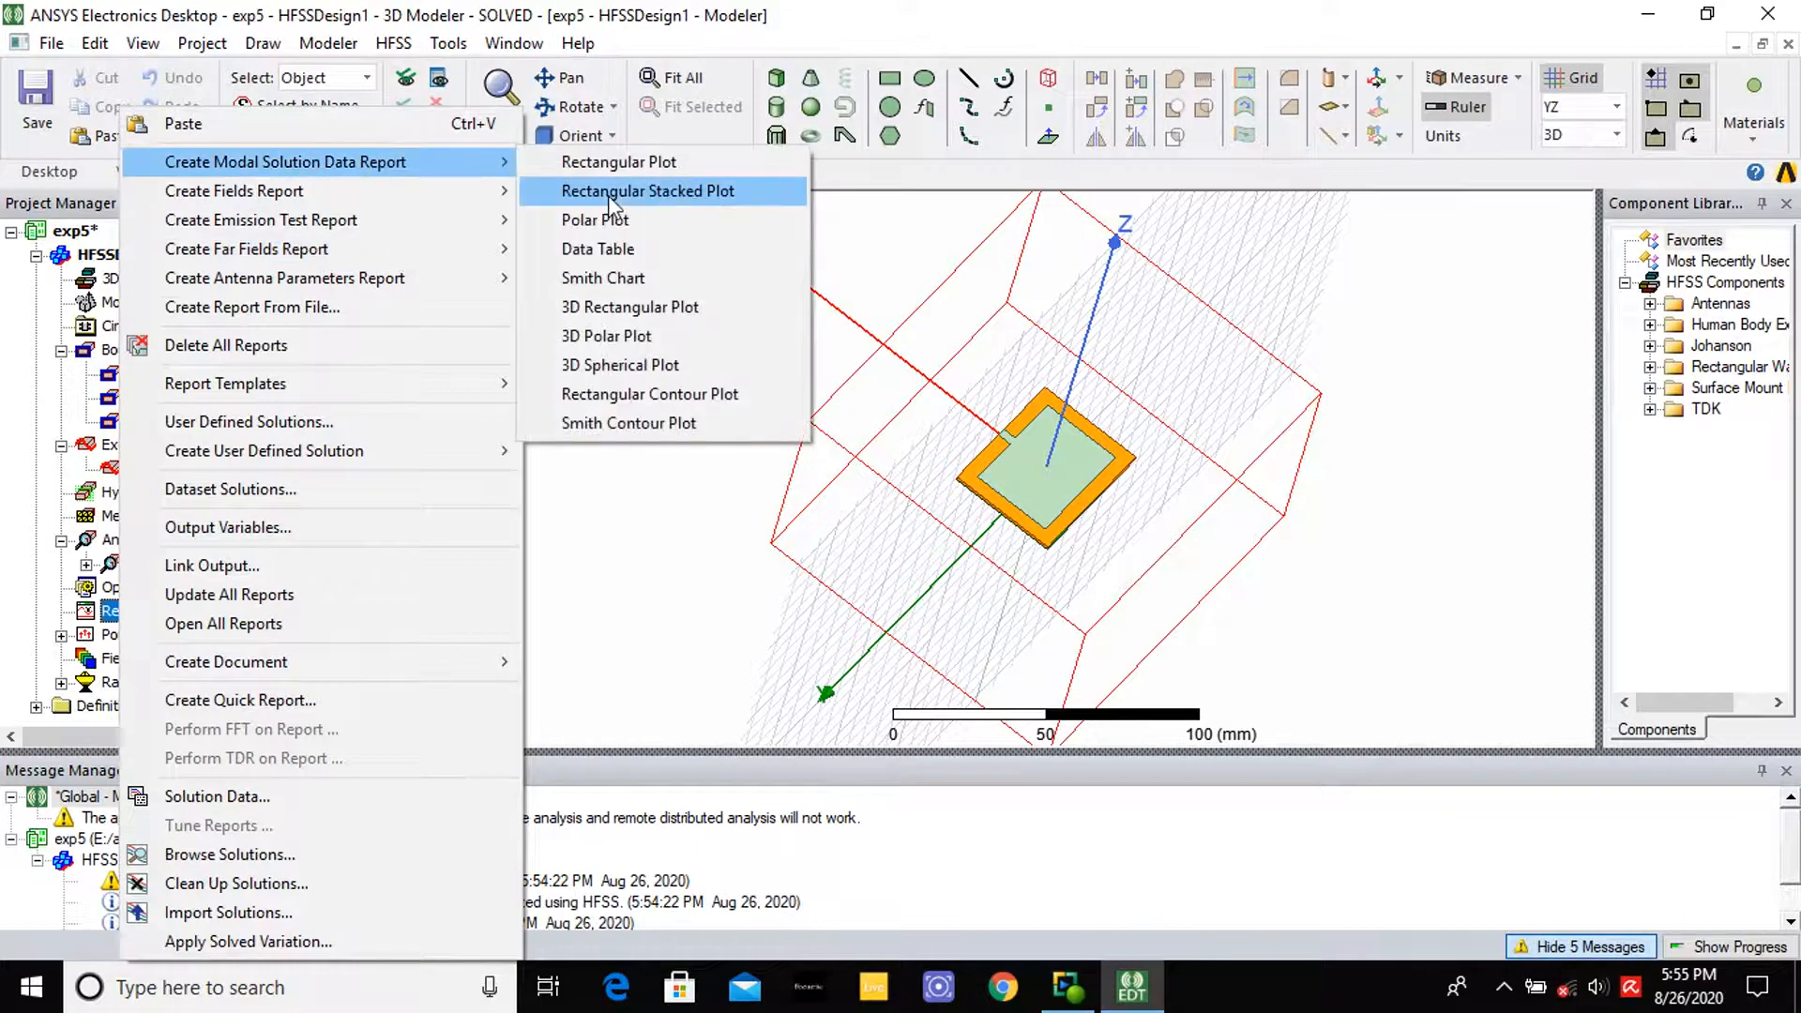
left_click(701, 173)
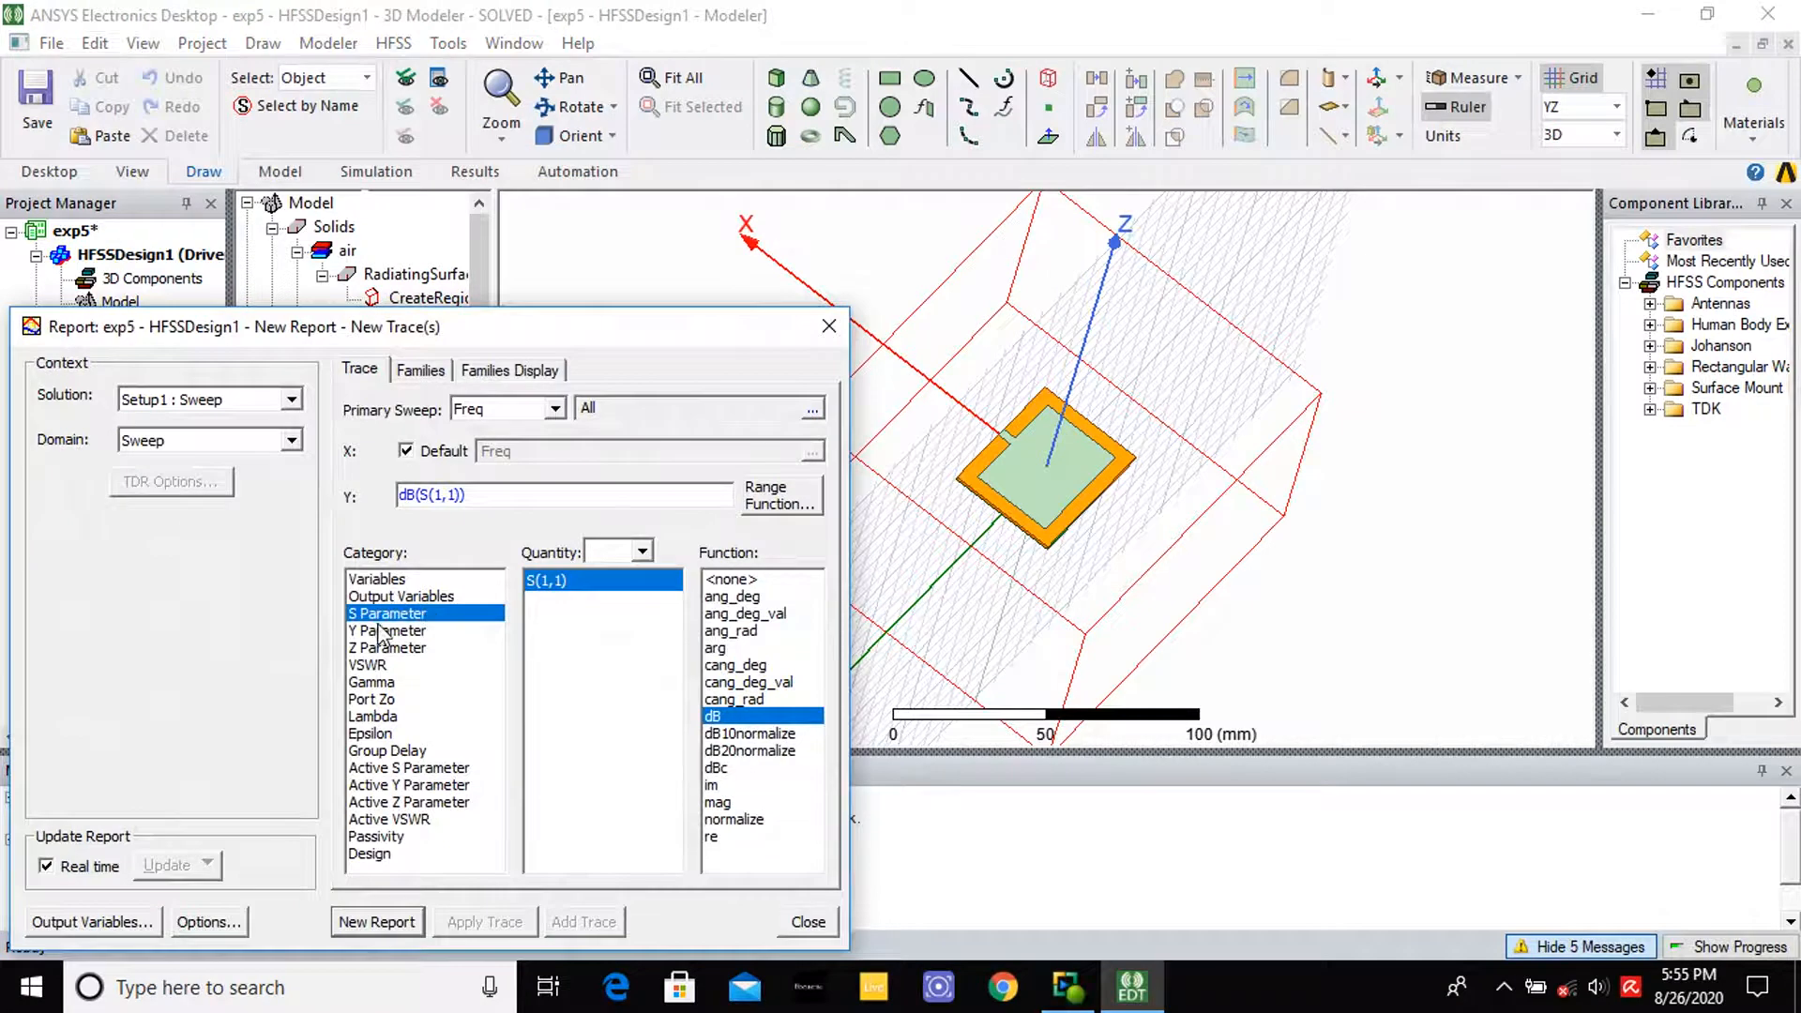
left_click(378, 922)
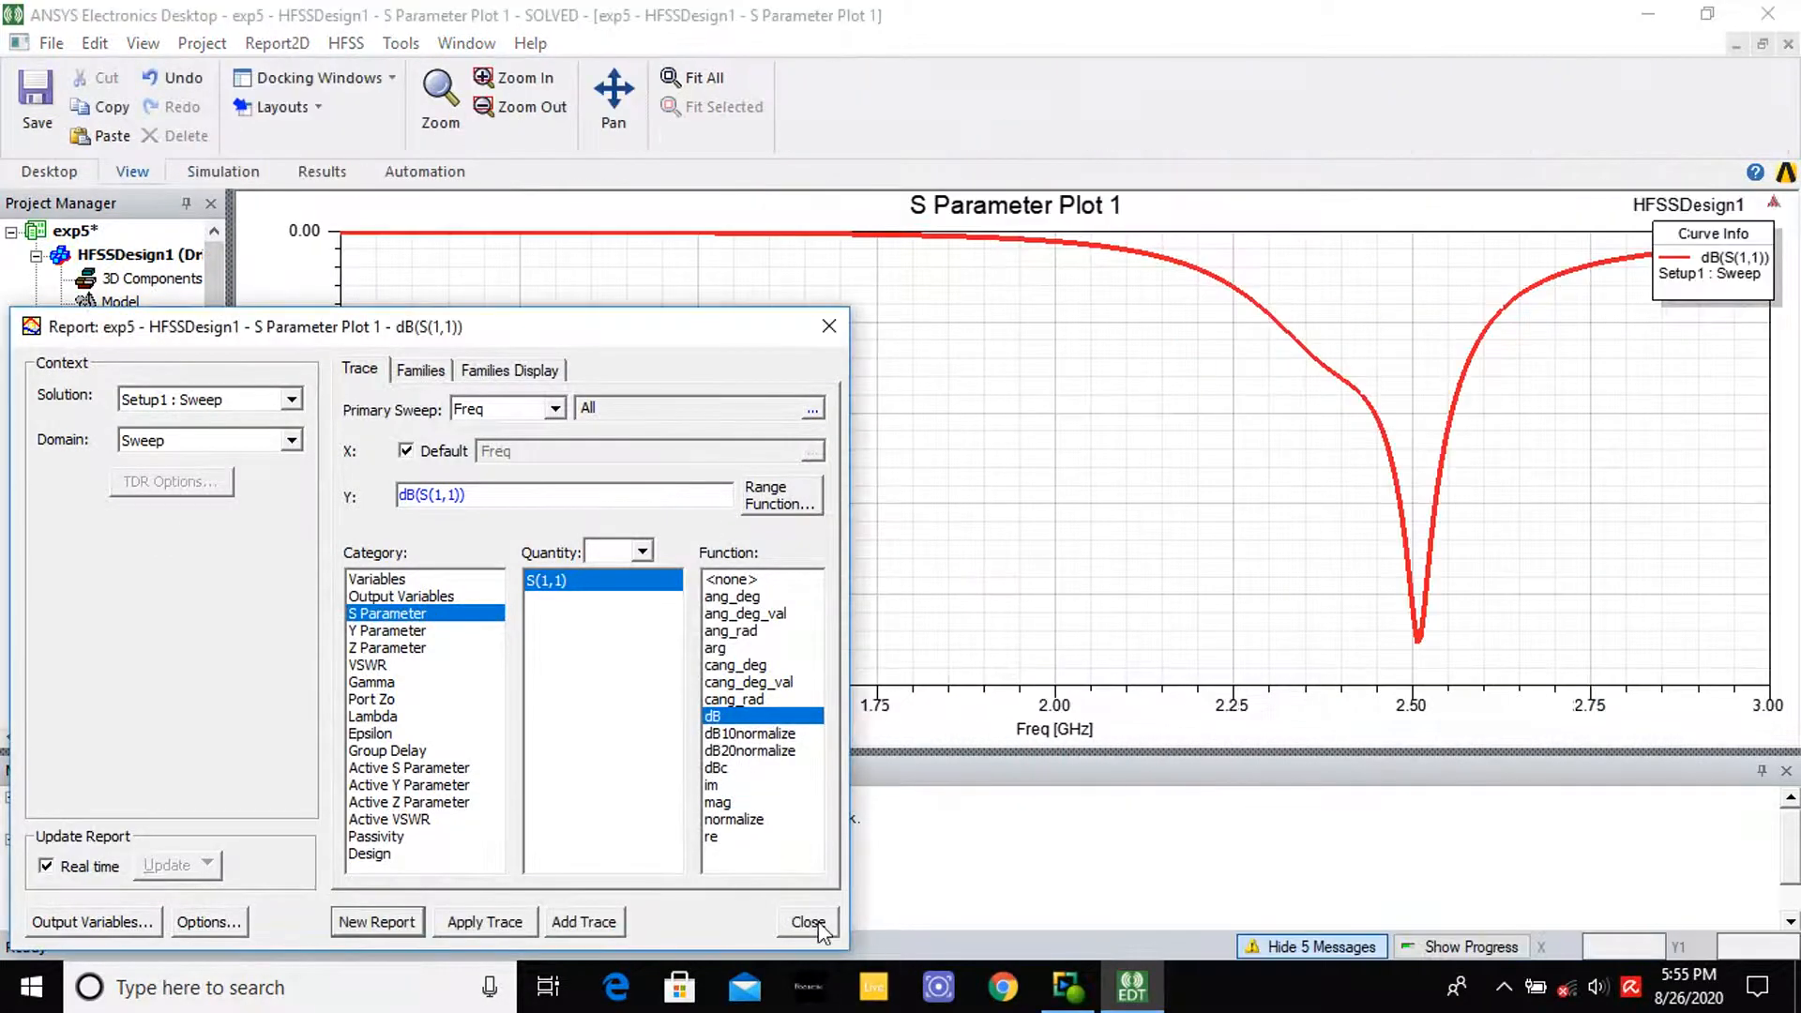
left_click(809, 922)
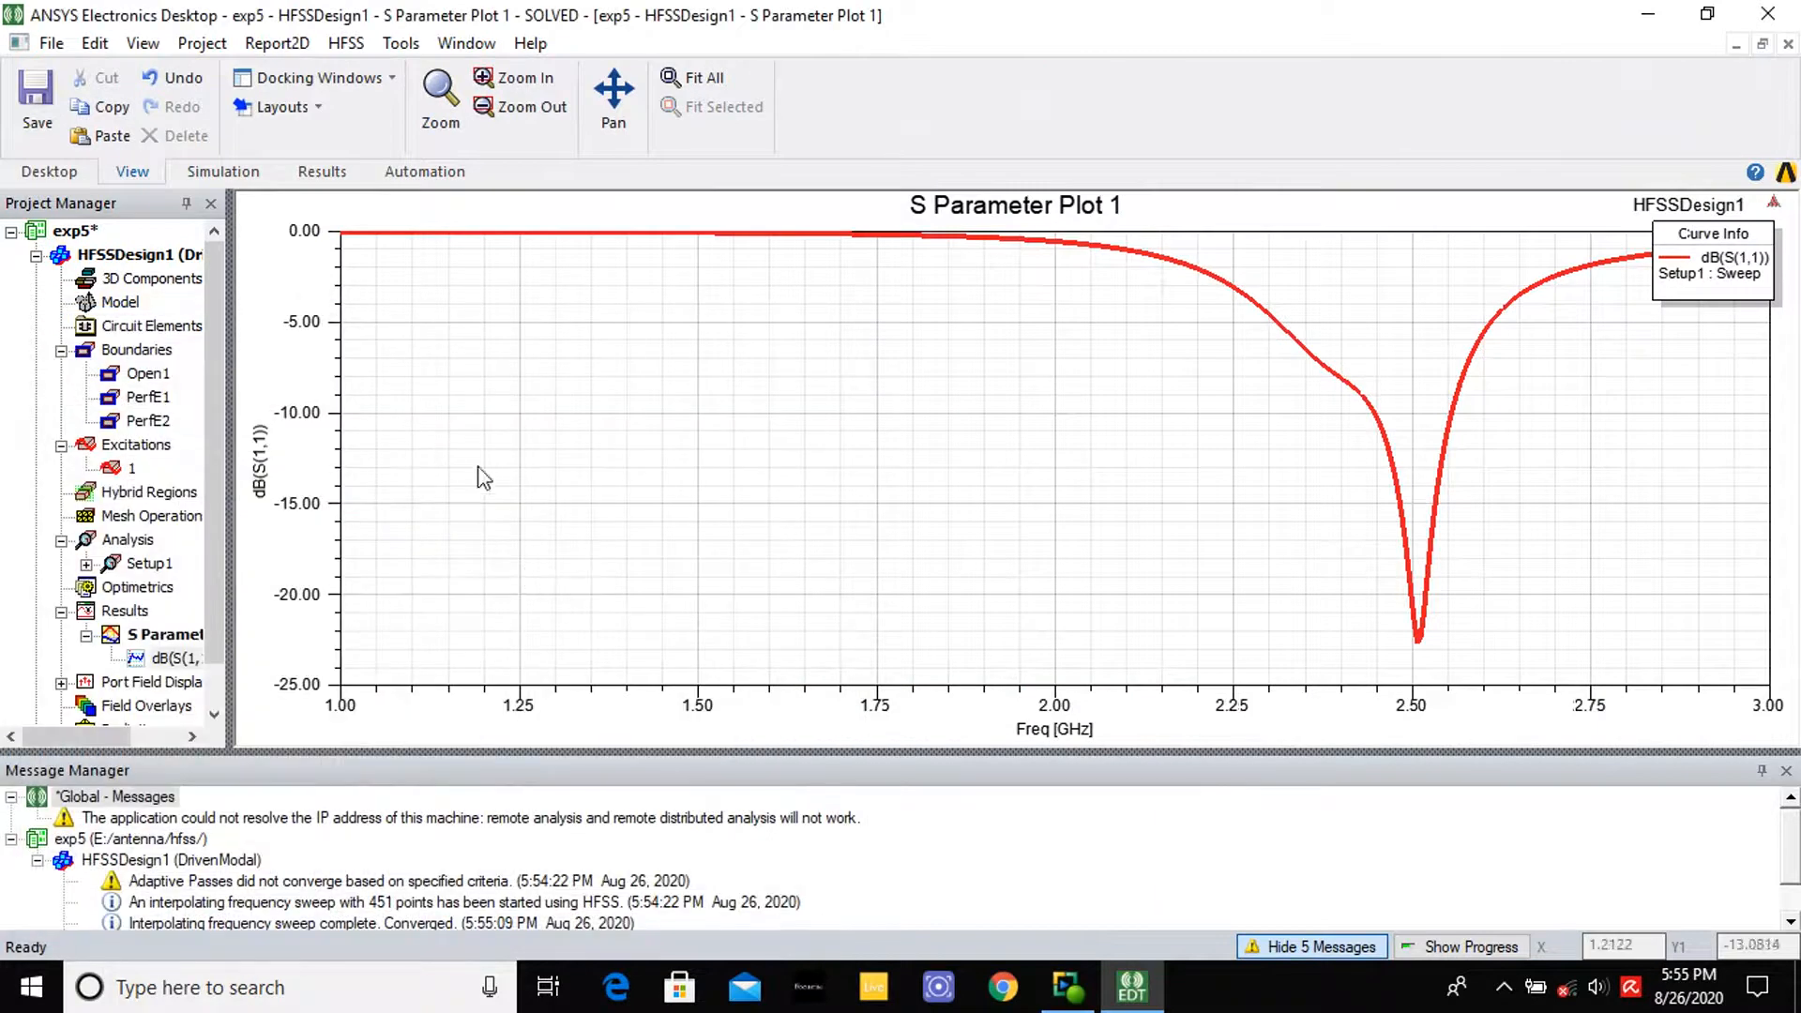
Add a marker to the S(1,1) curve at its deepest dip, at about 2.51 GHz
right_click(997, 406)
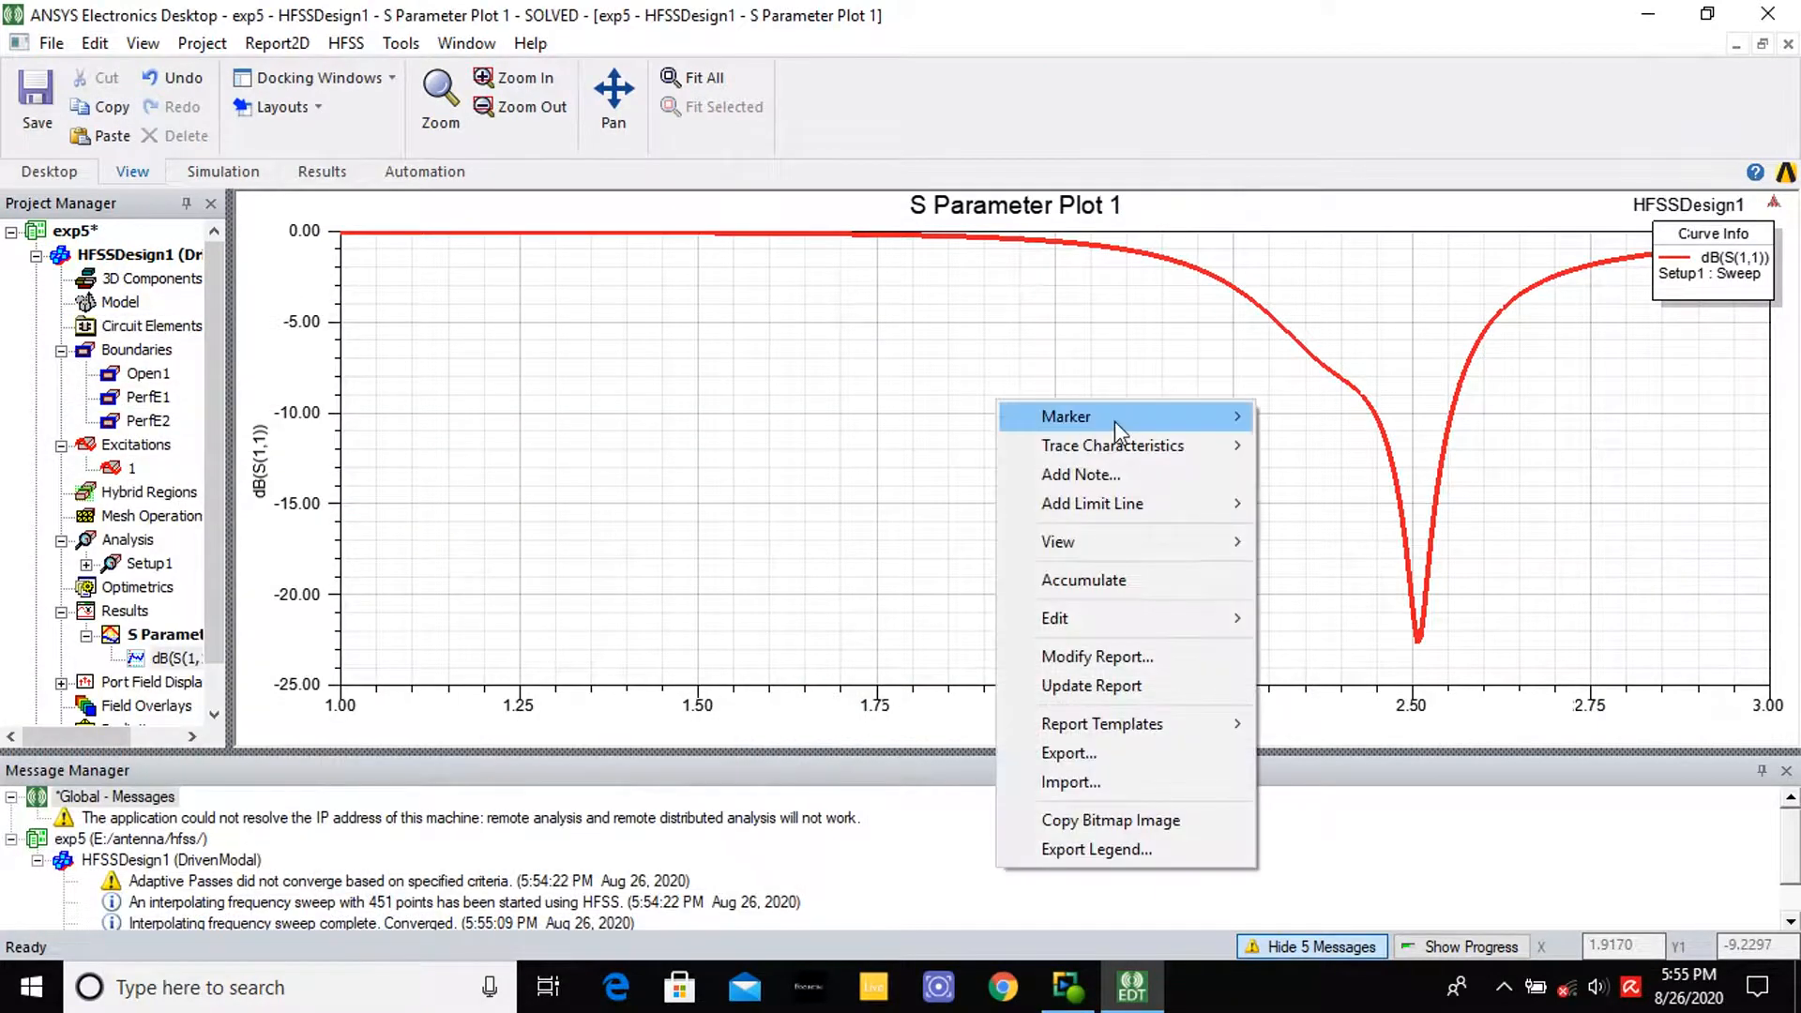
mouse_move(1114, 420)
left_click(1313, 351)
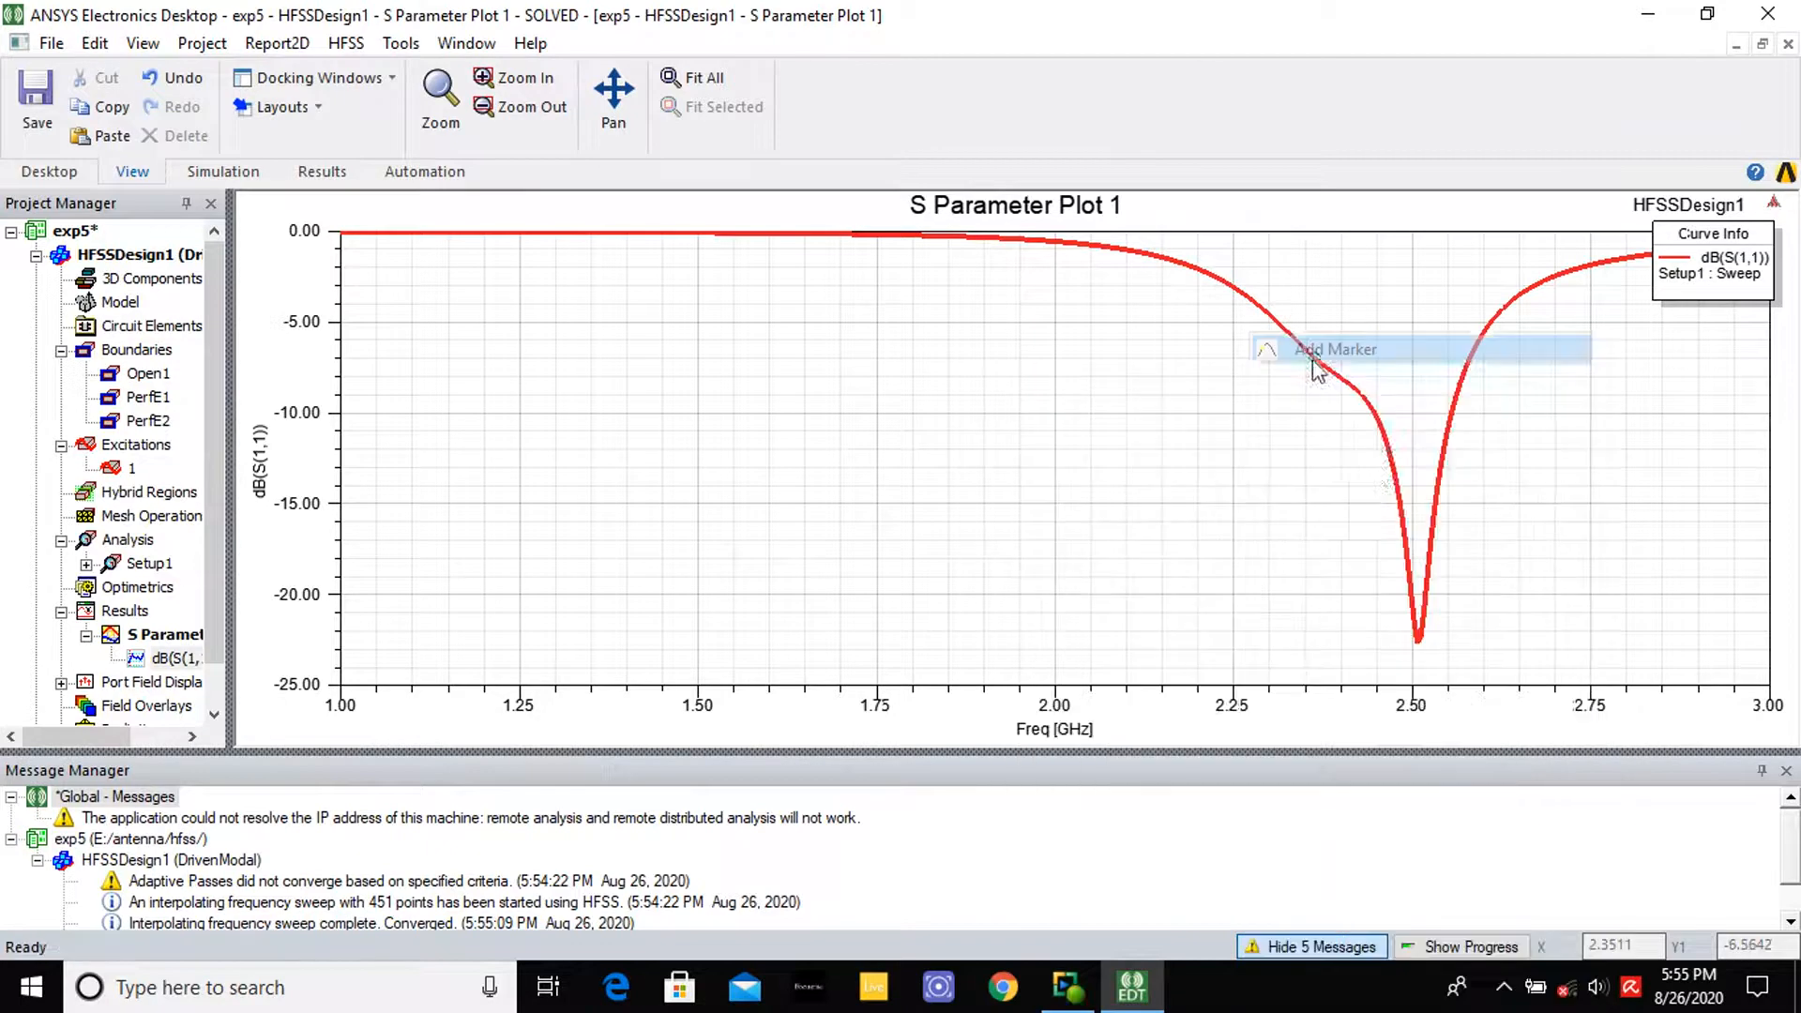
left_click(1422, 656)
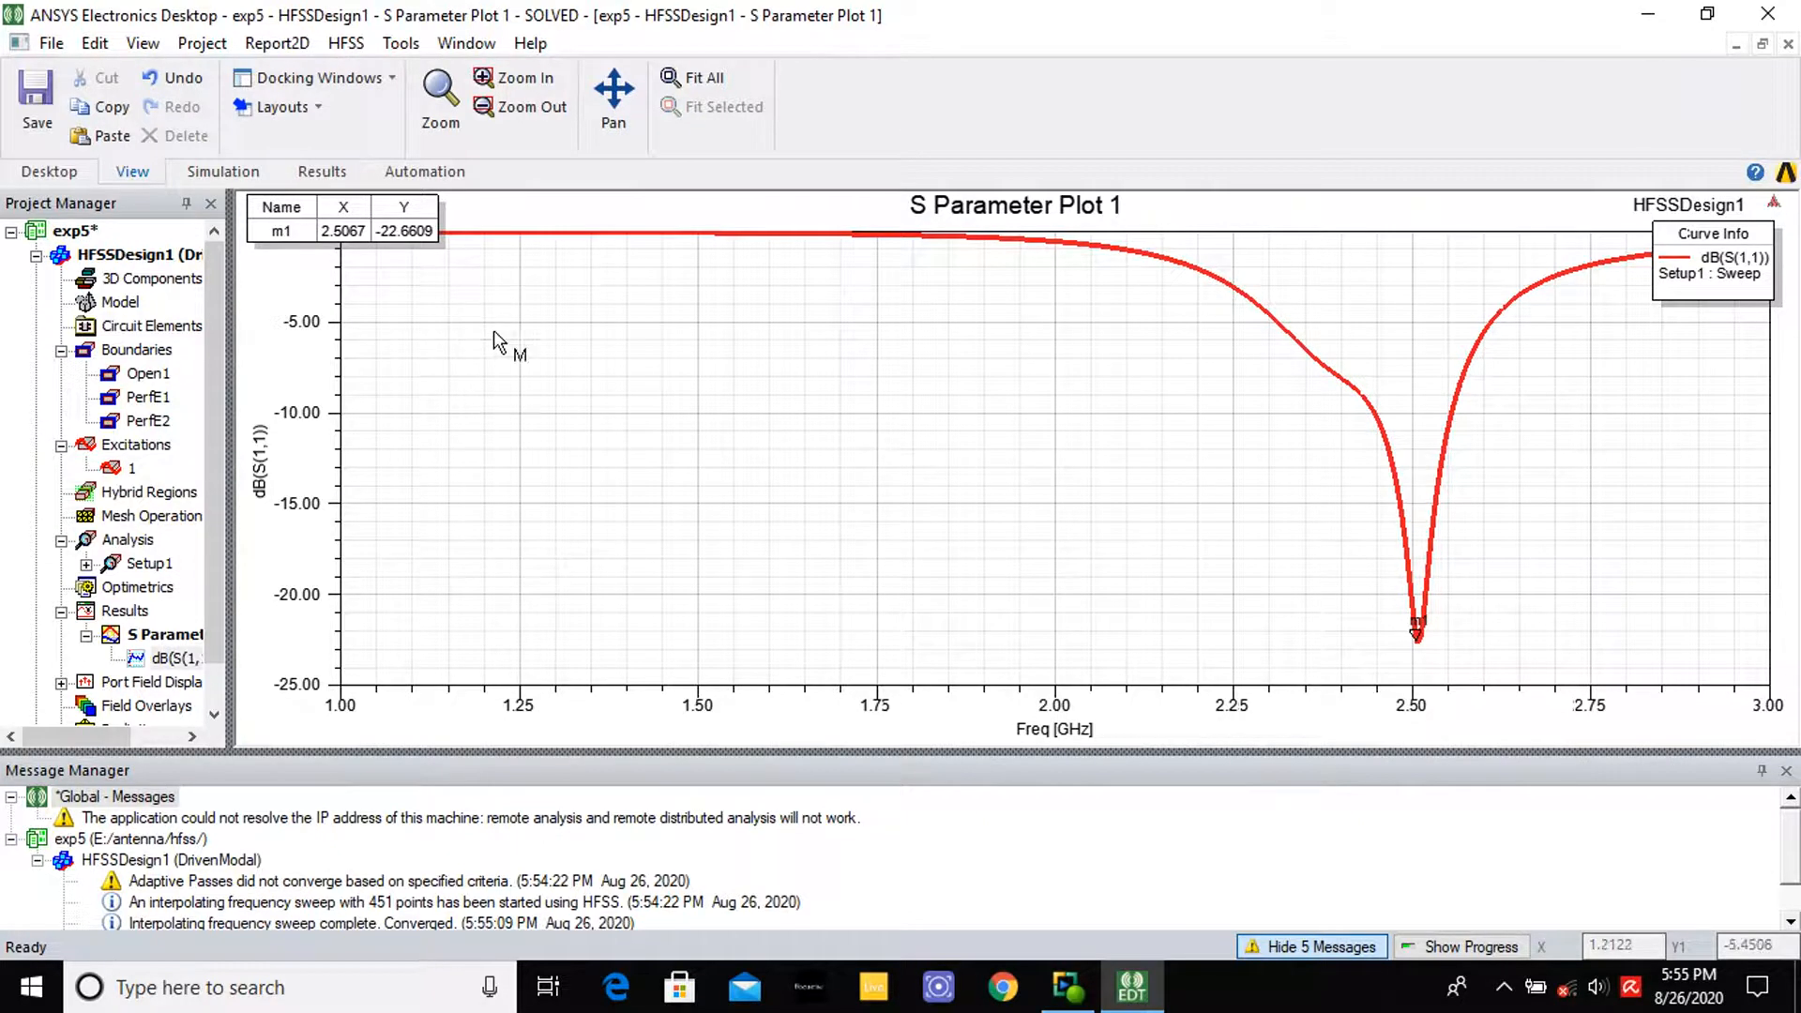
Create a rectangular modal solution data plot of VSWR(1) with no function applied over the Setup1 frequency sweep
left_click(136, 623)
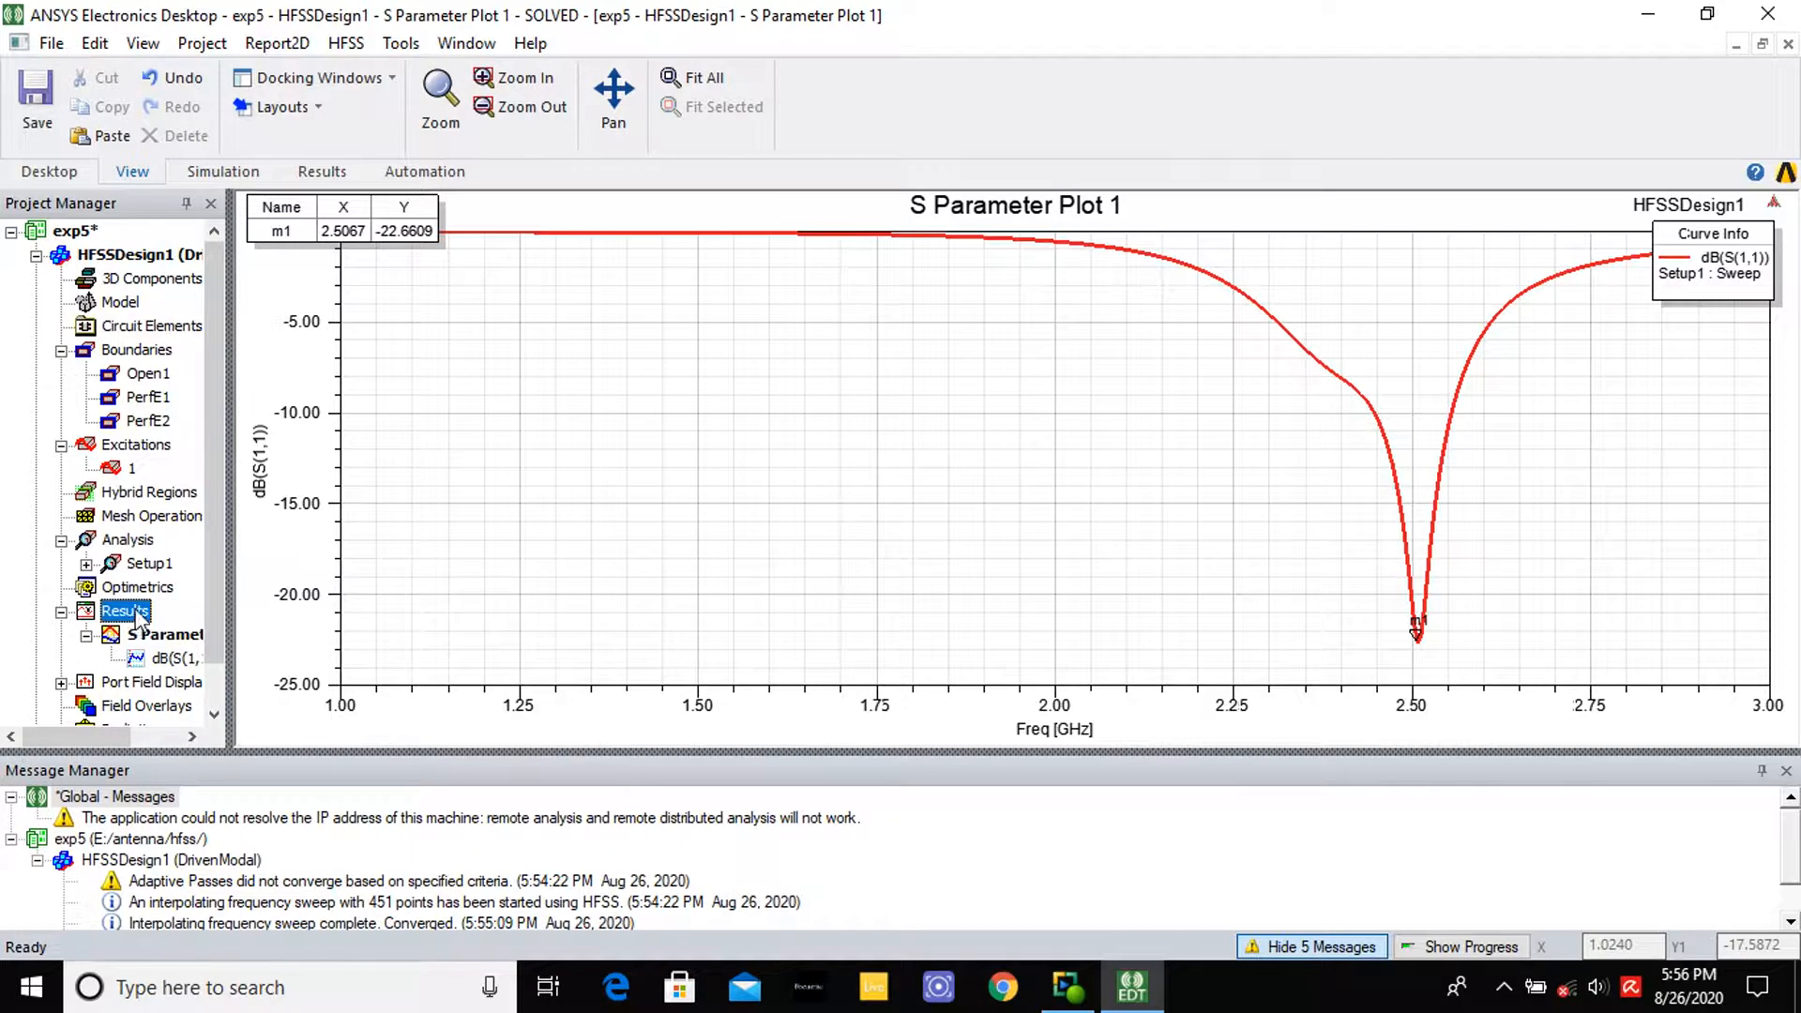
right_click(136, 615)
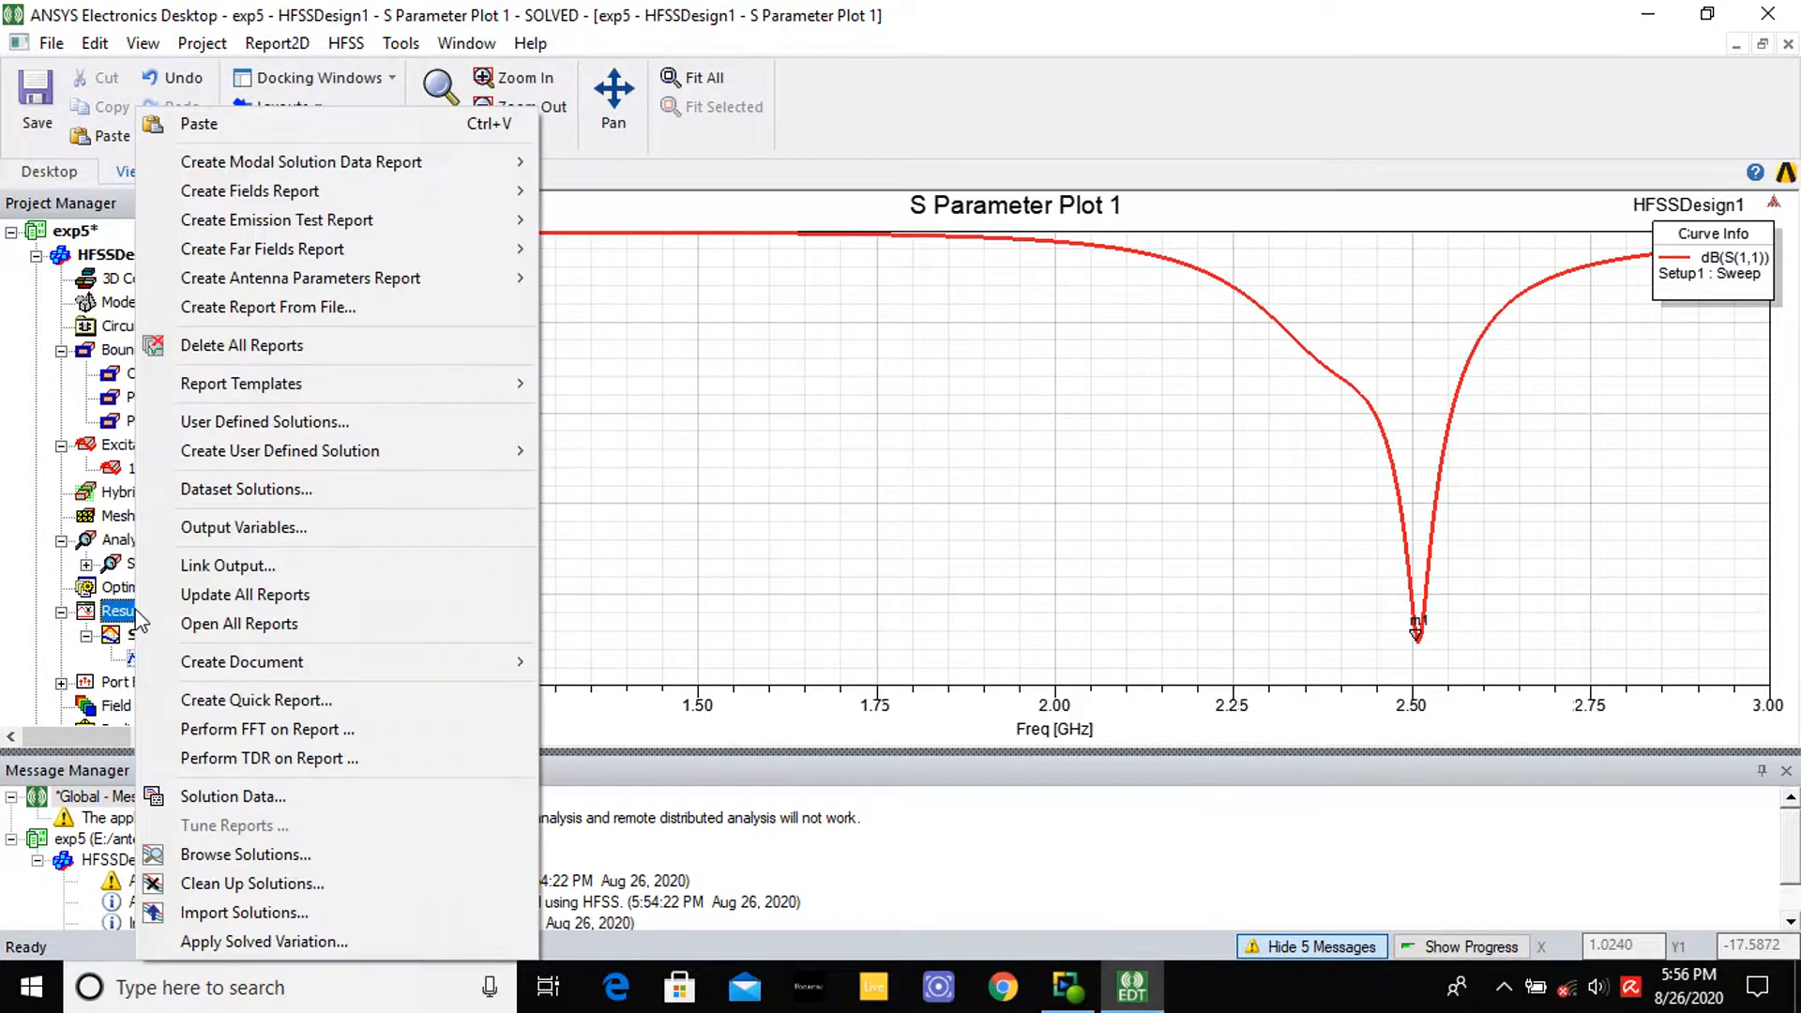
mouse_move(252, 167)
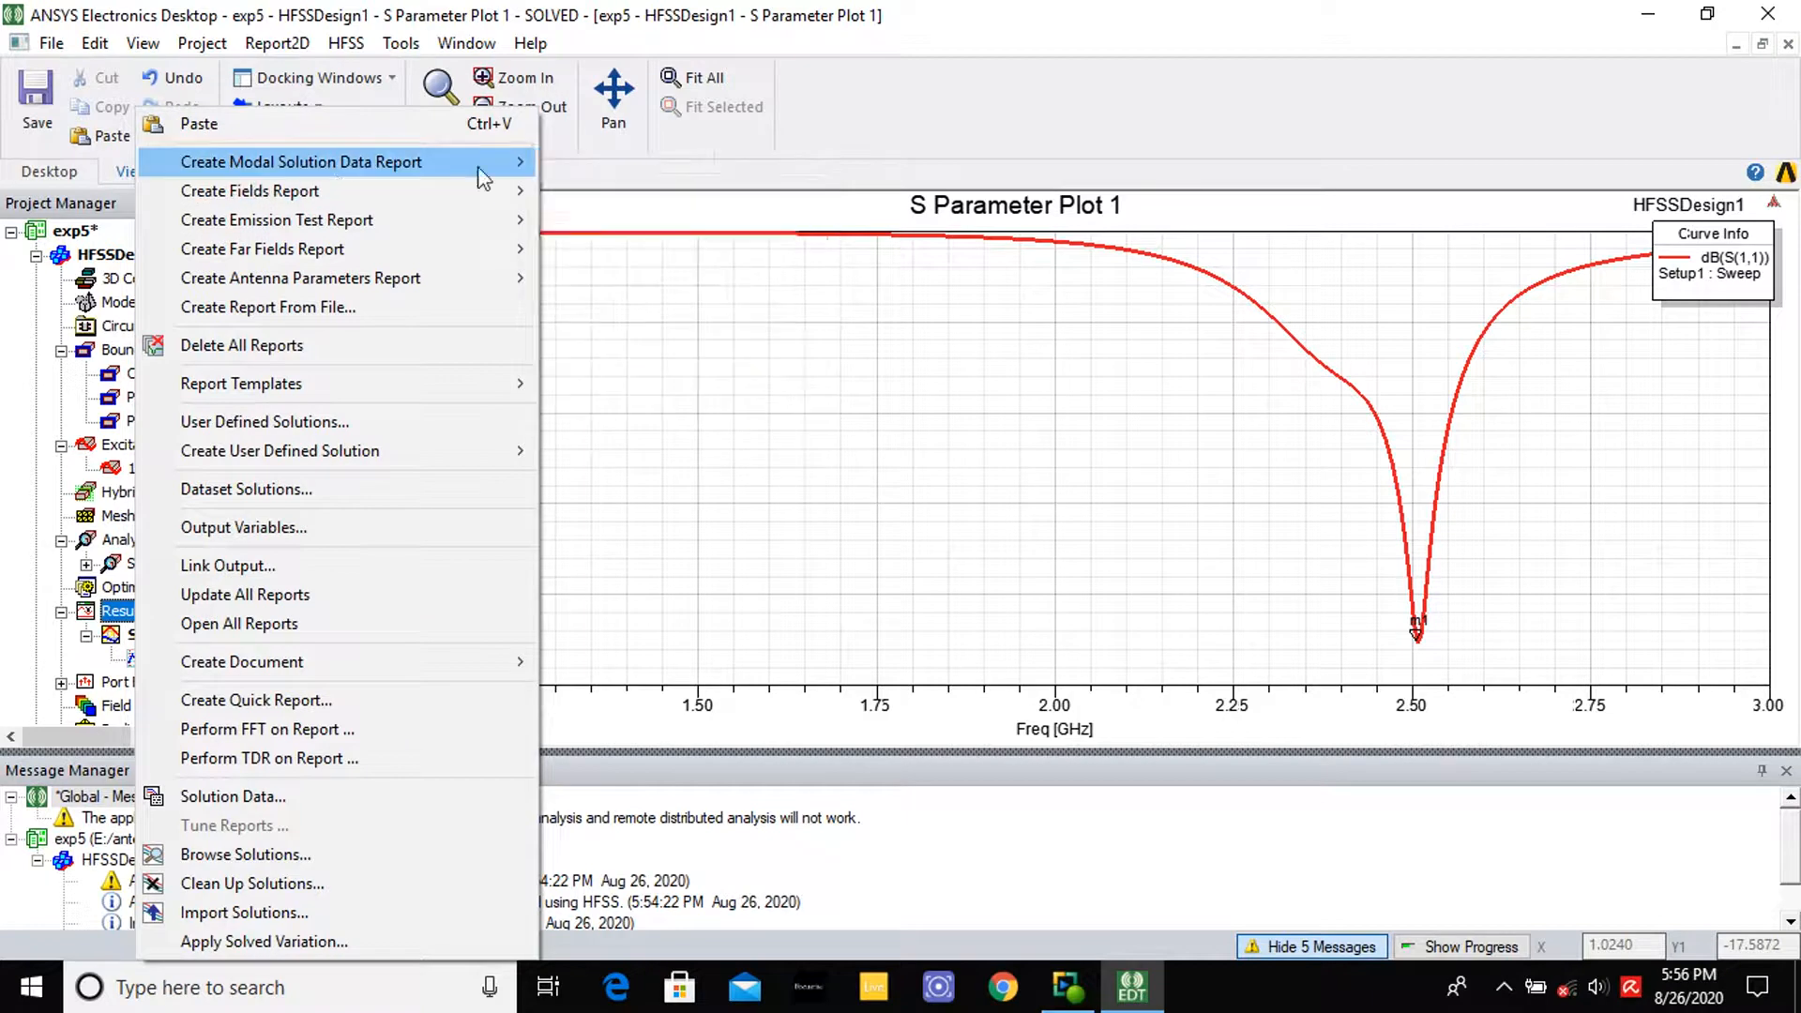
left_click(601, 165)
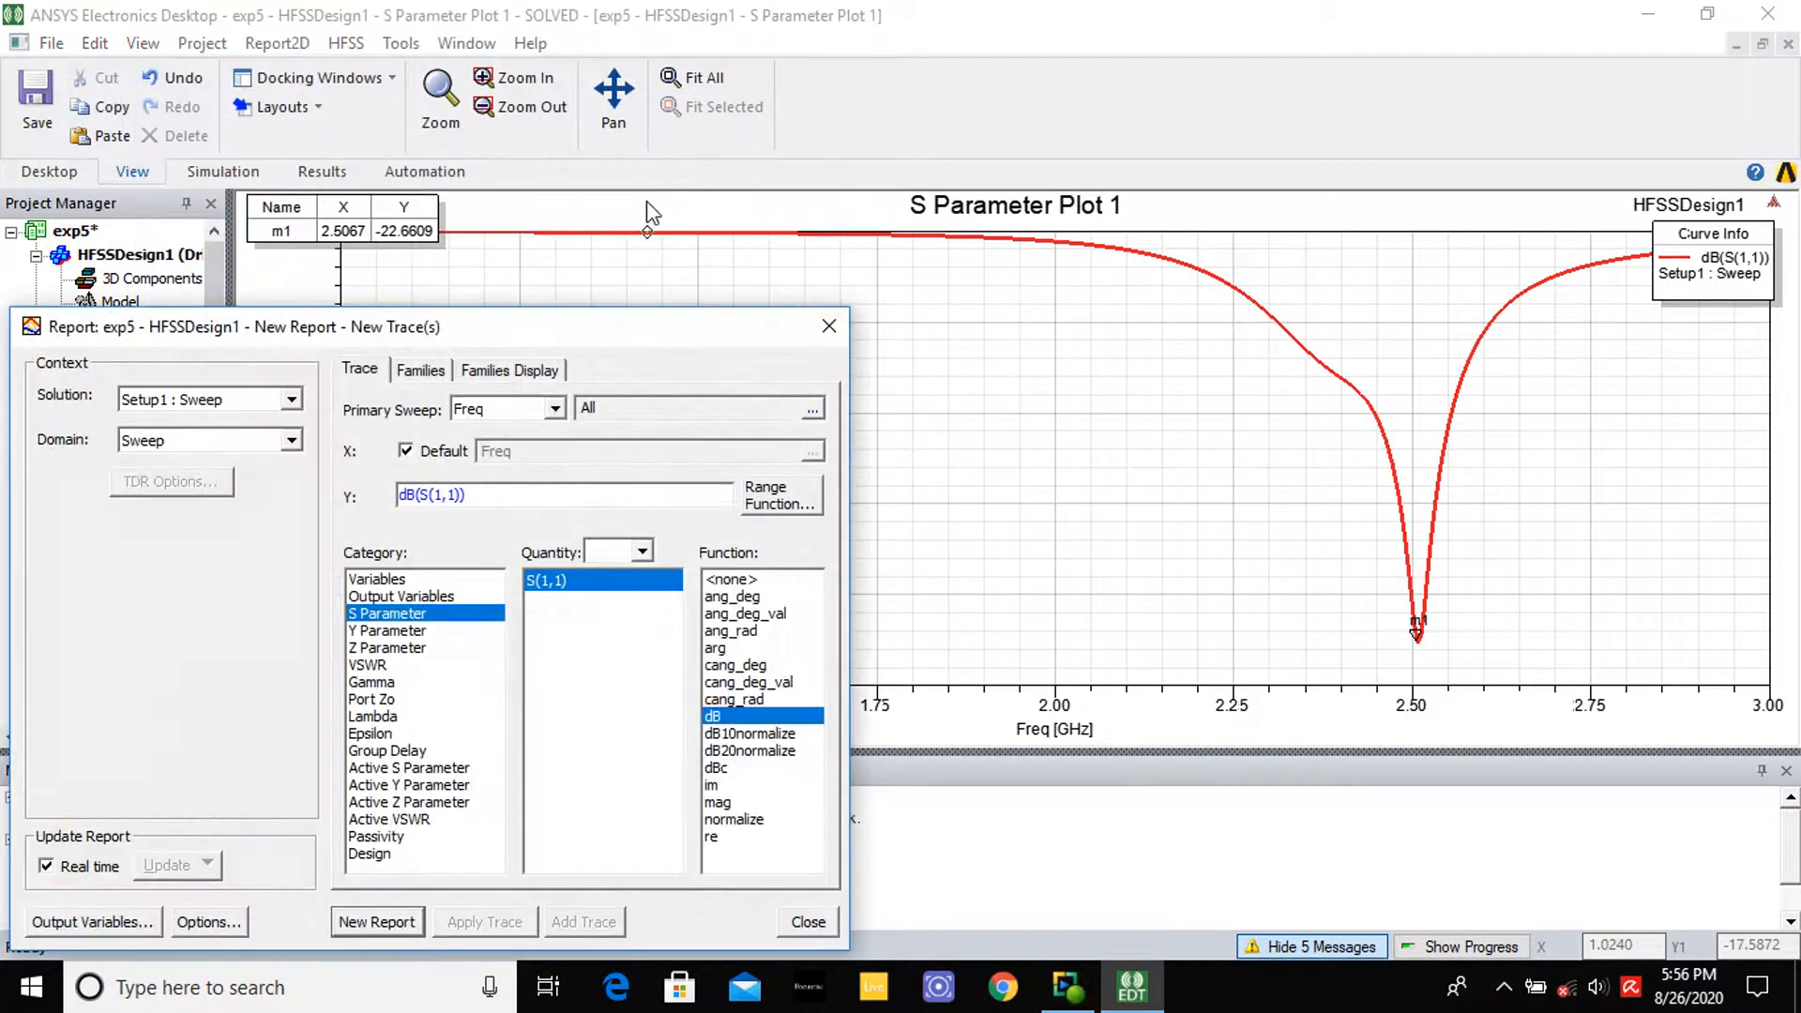
left_click(378, 665)
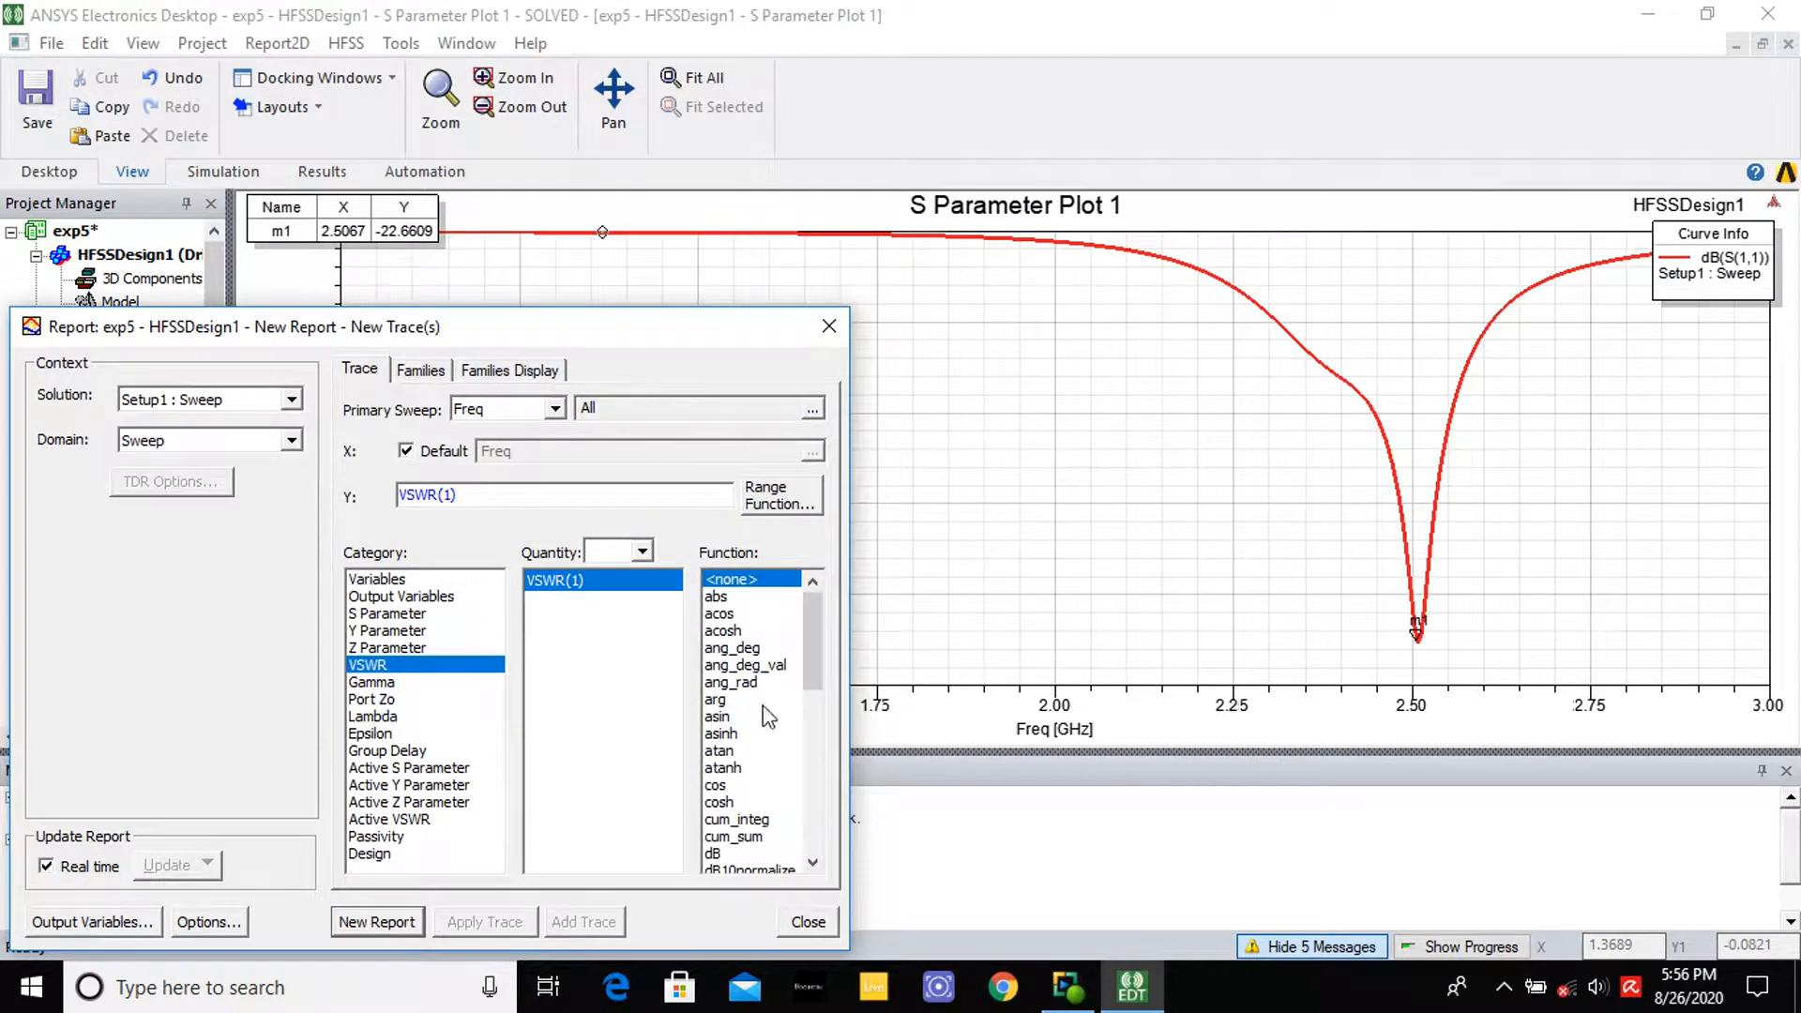
left_click(387, 922)
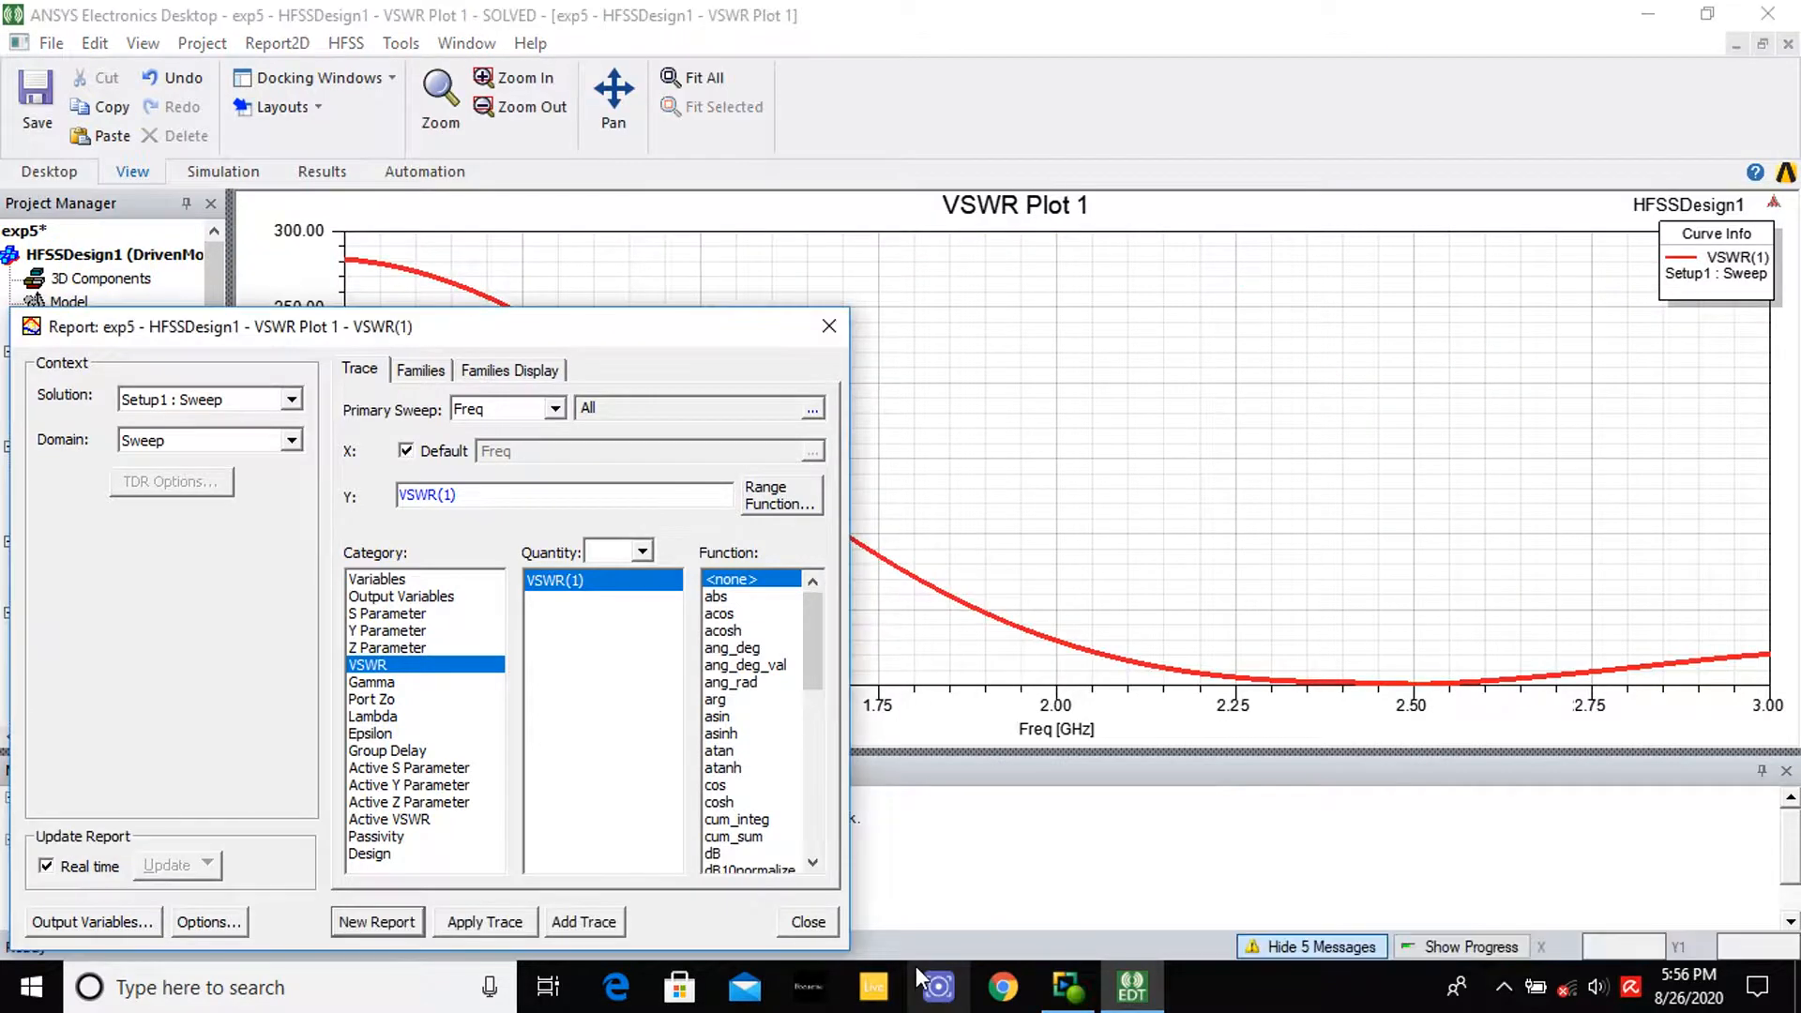
left_click(808, 922)
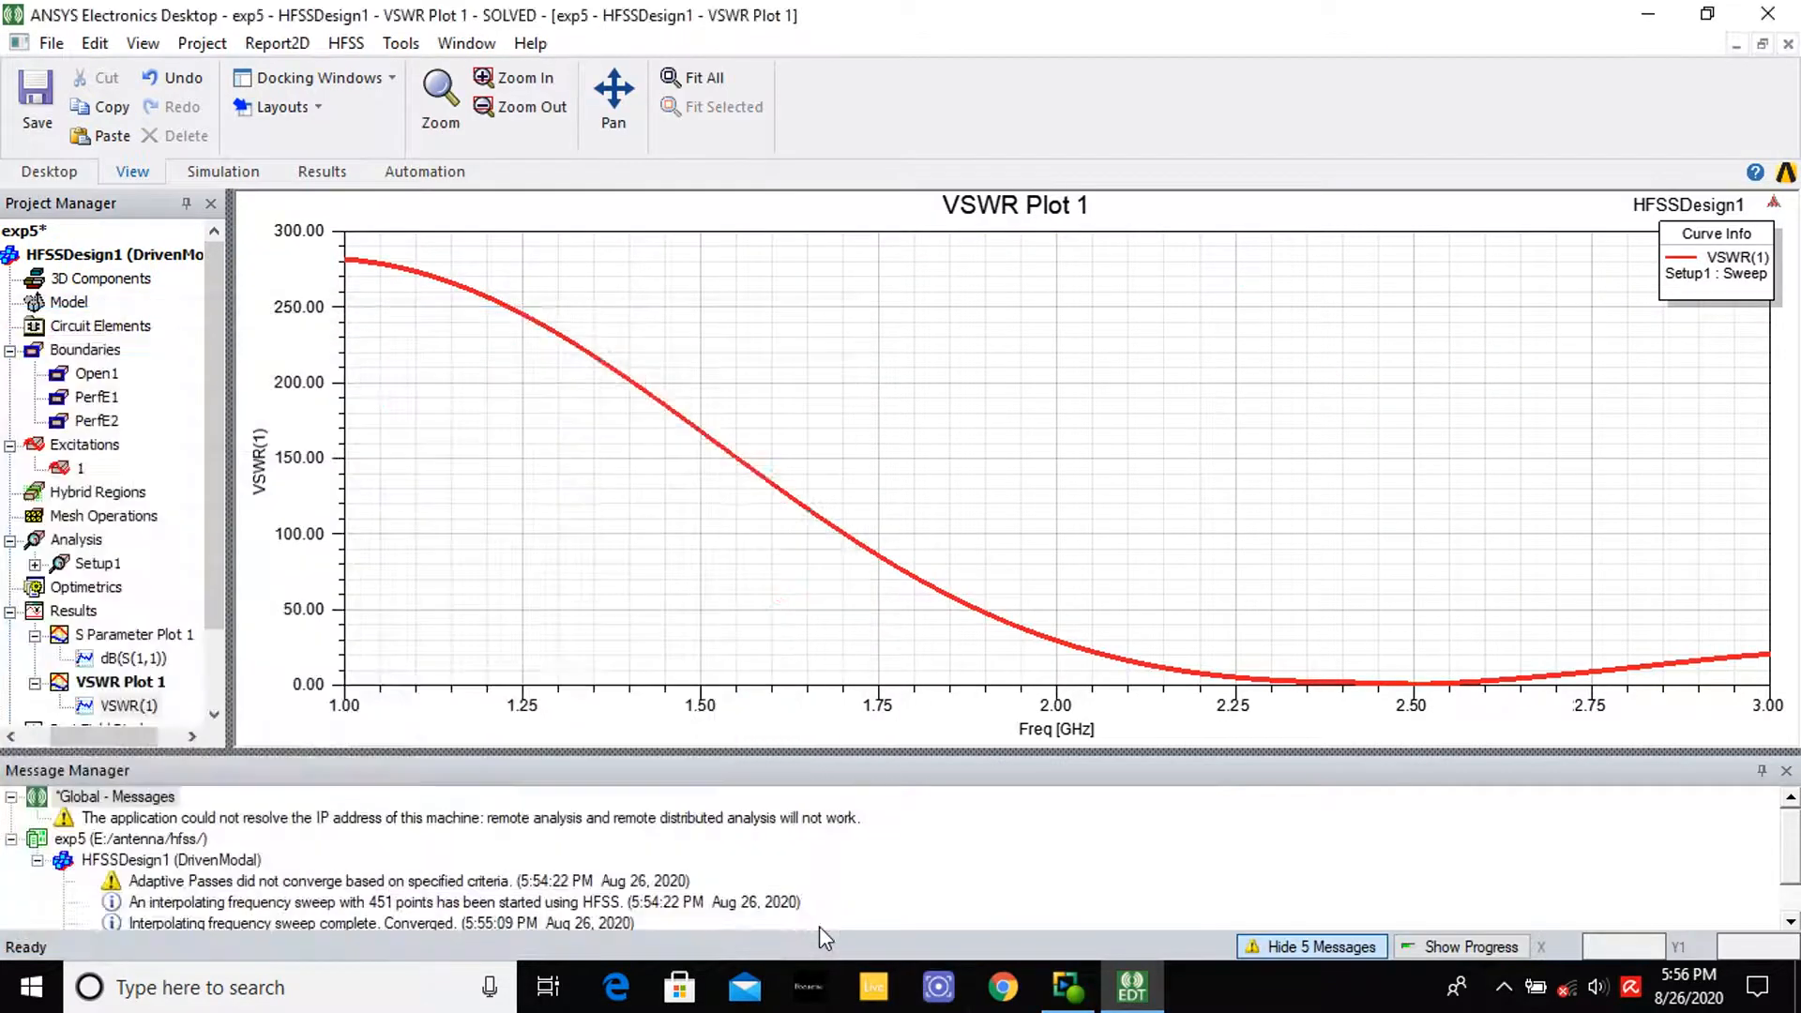
Add a marker to the VSWR(1) curve near its minimum, at about 2.50 GHz
right_click(552, 521)
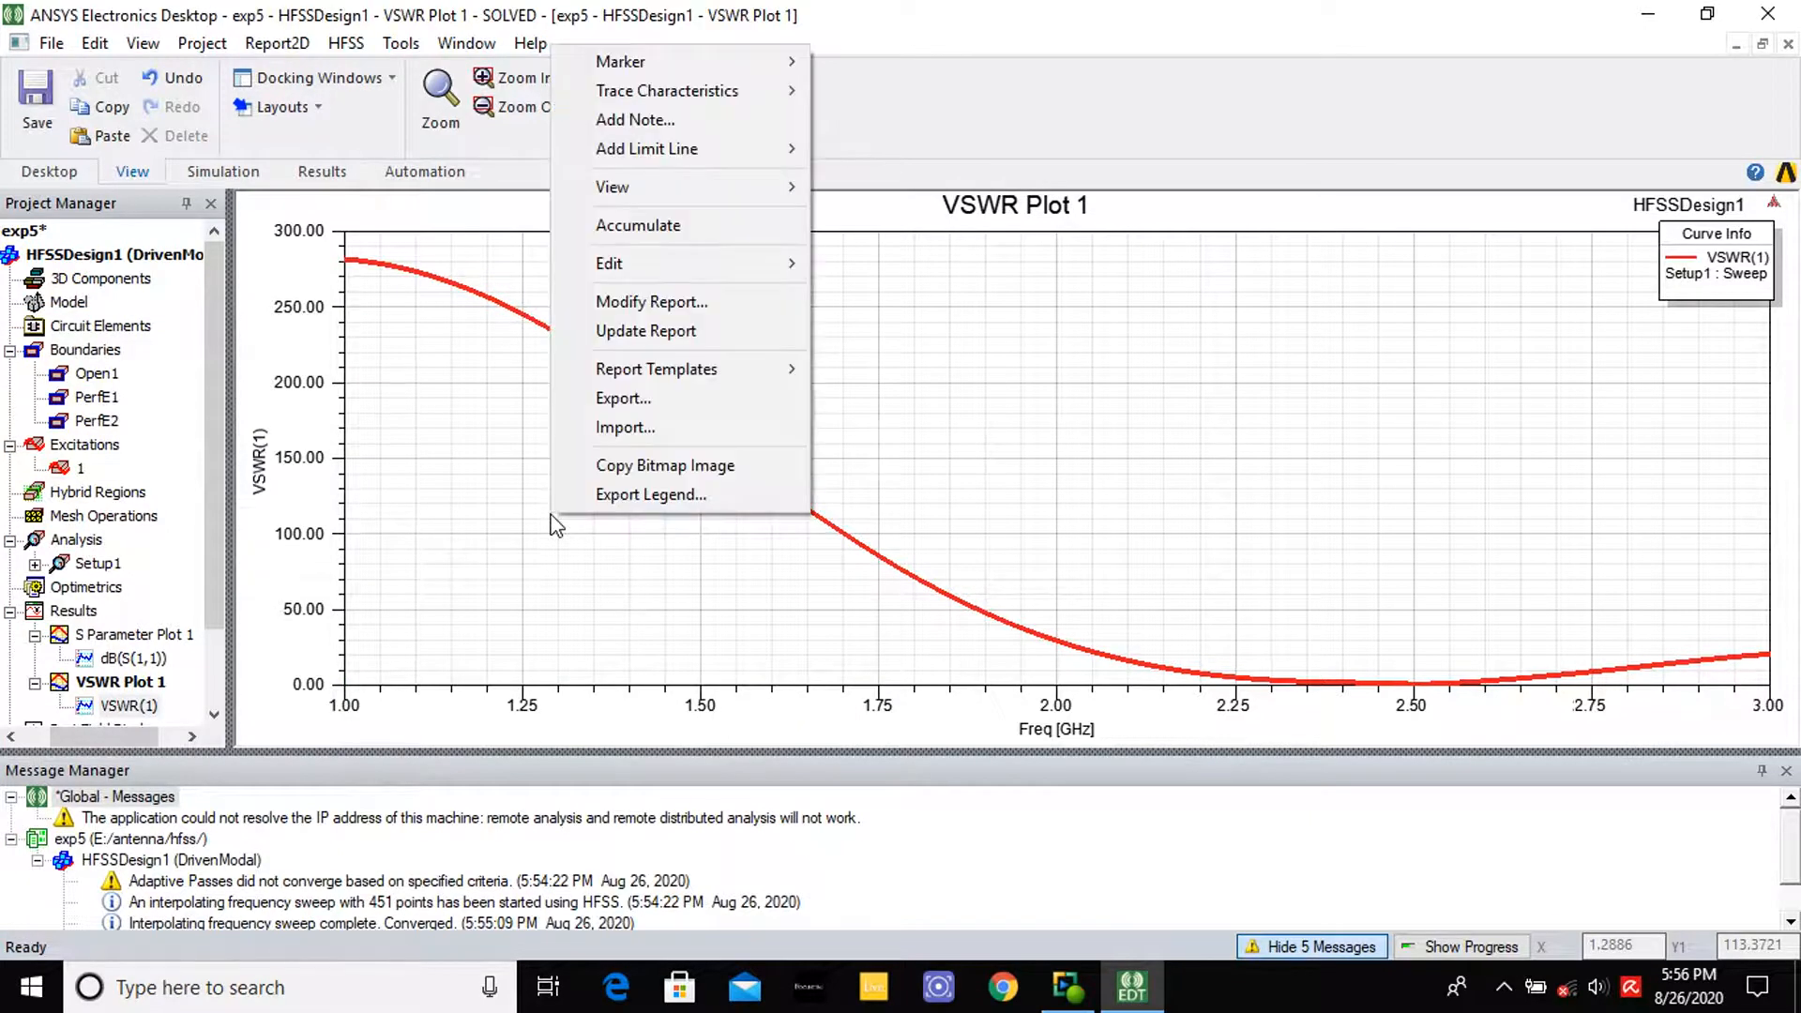
mouse_move(693, 174)
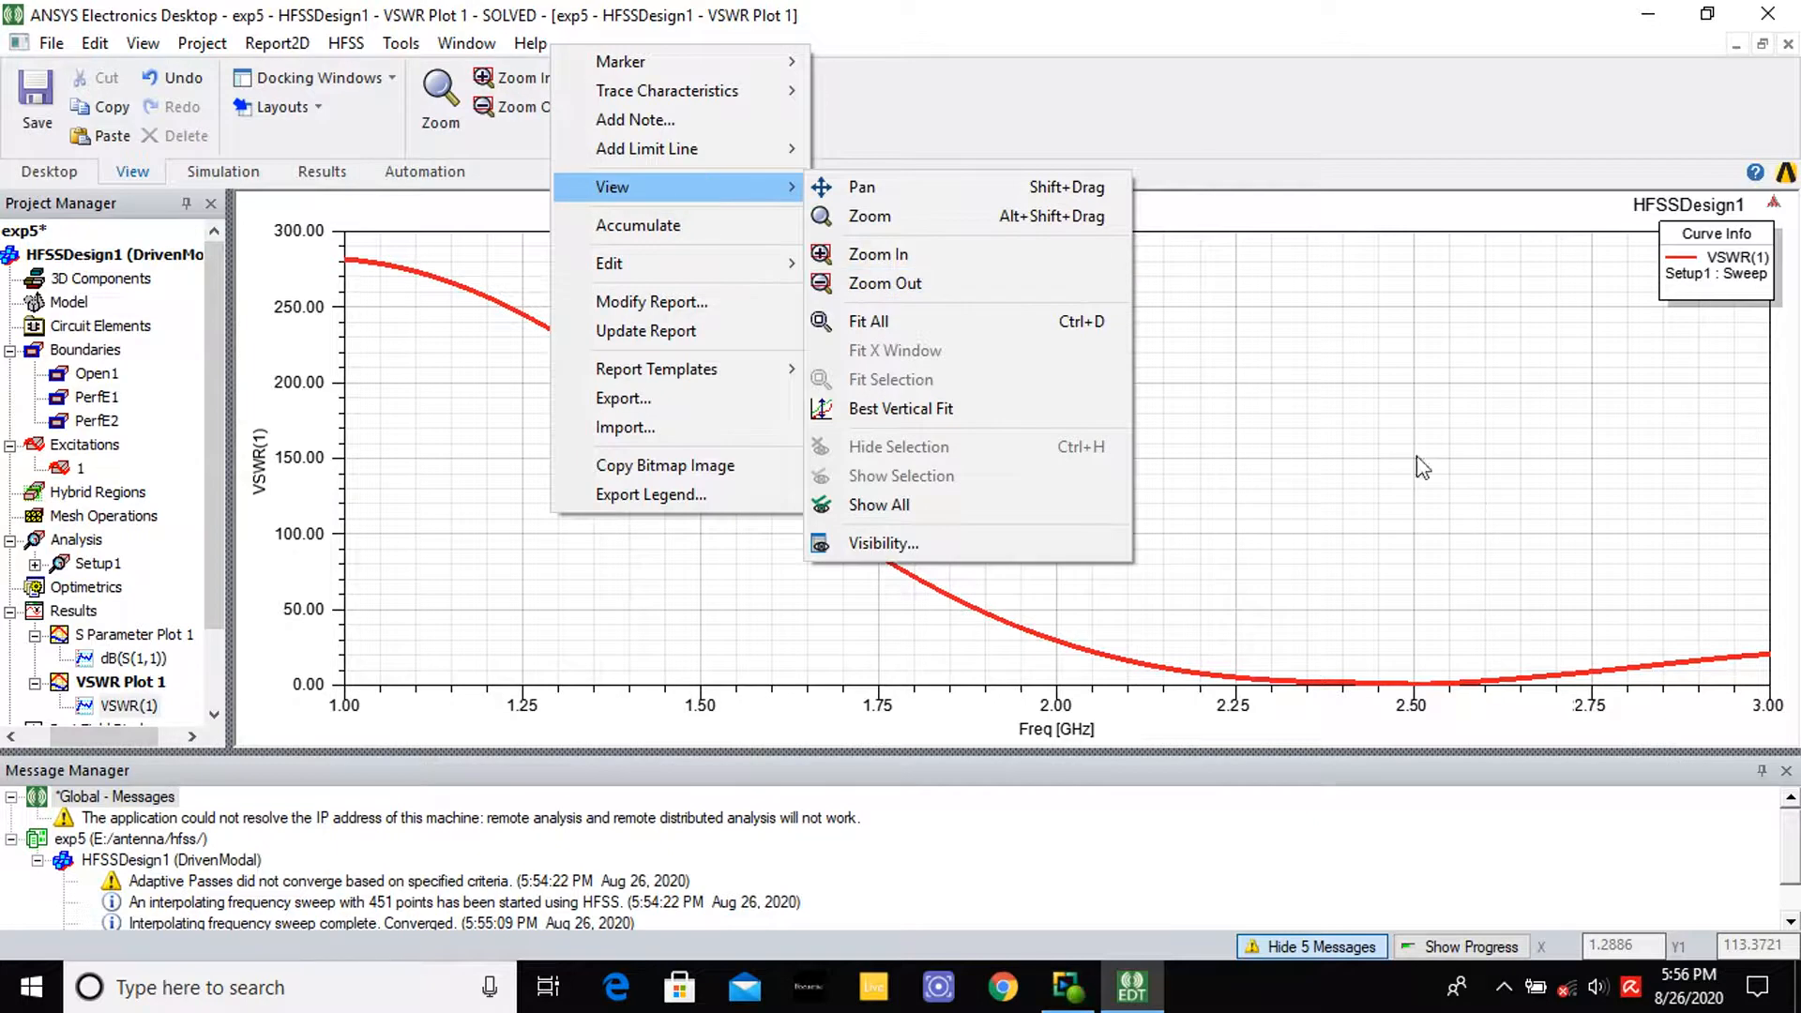
left_click(861, 252)
right_click(1495, 450)
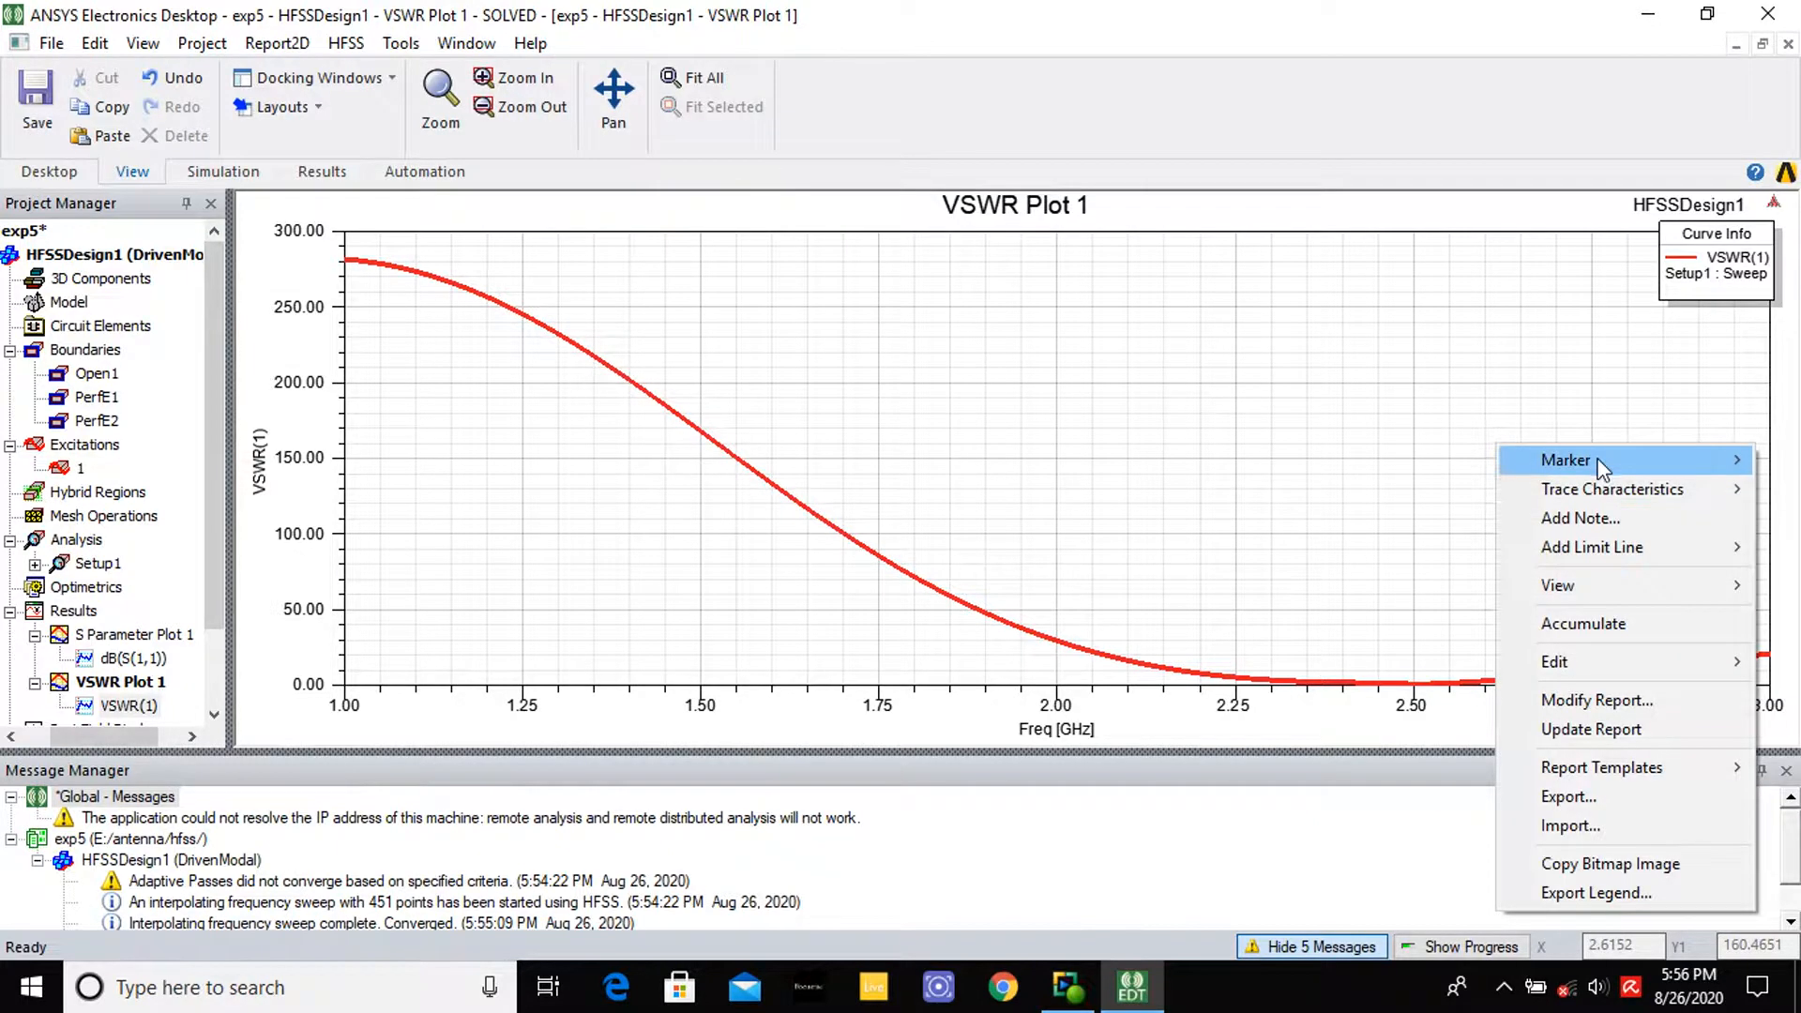
mouse_move(1527, 461)
left_click(1292, 348)
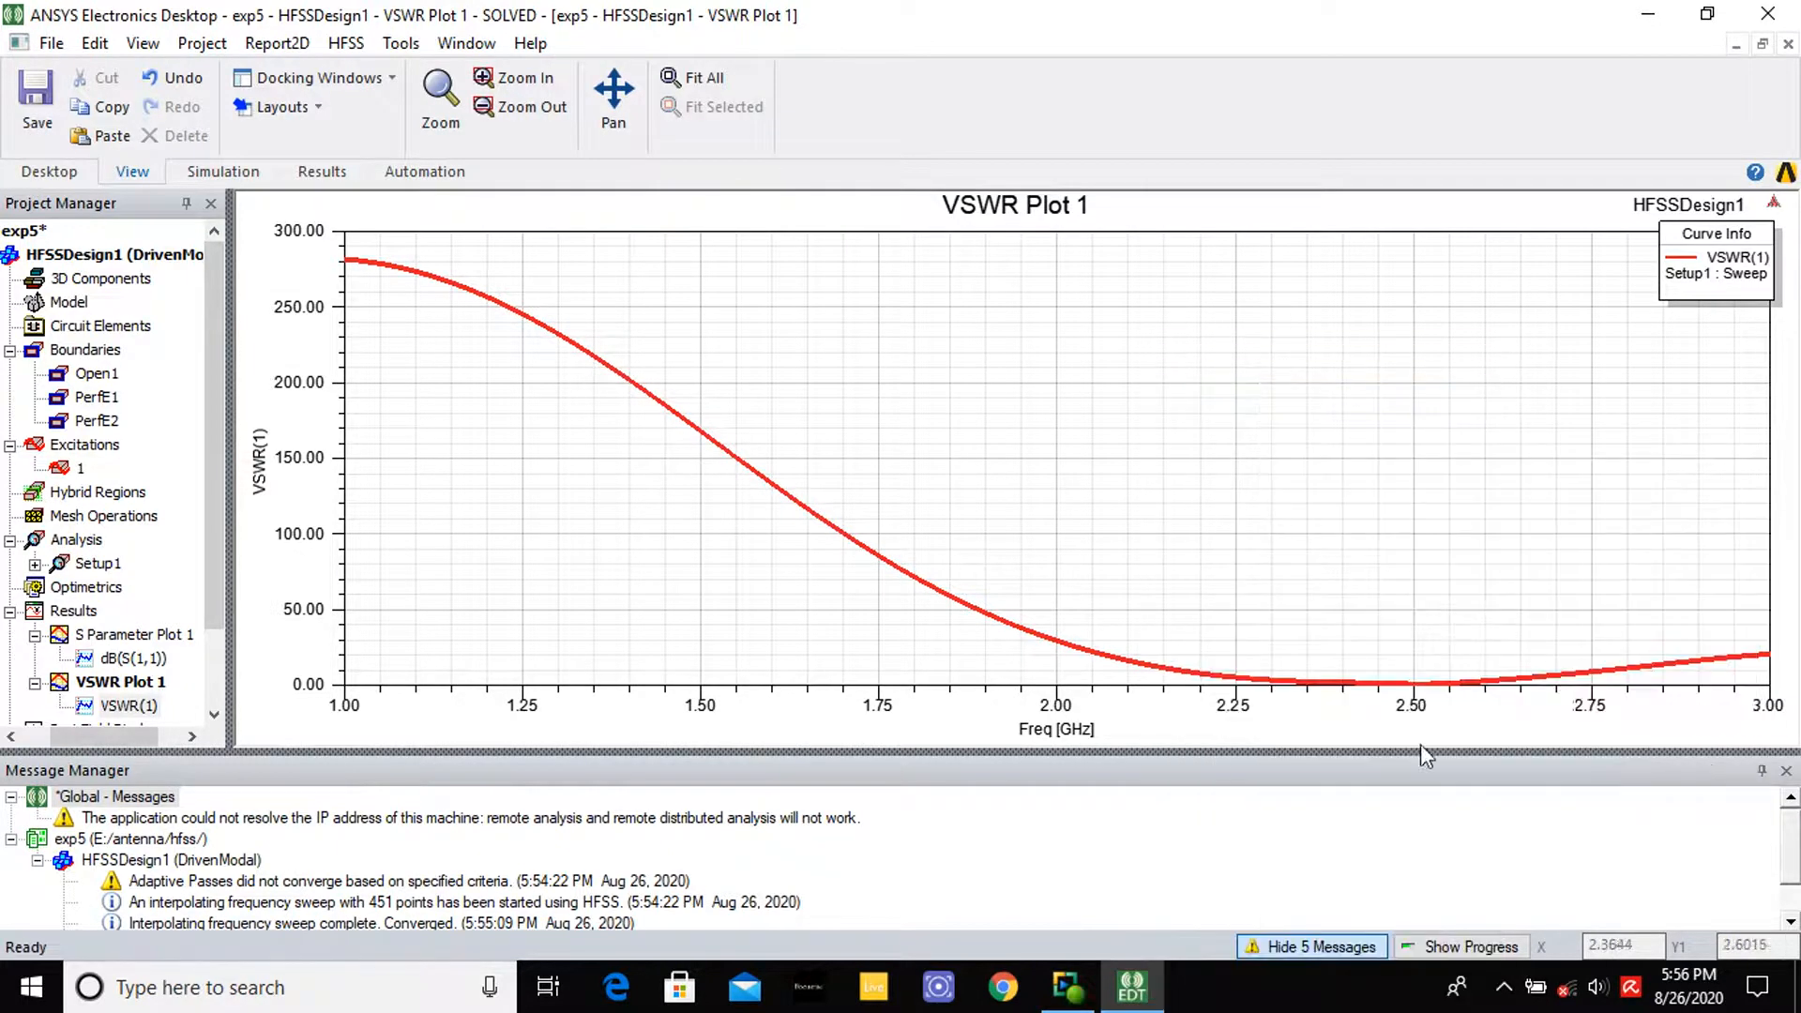
left_click(1413, 690)
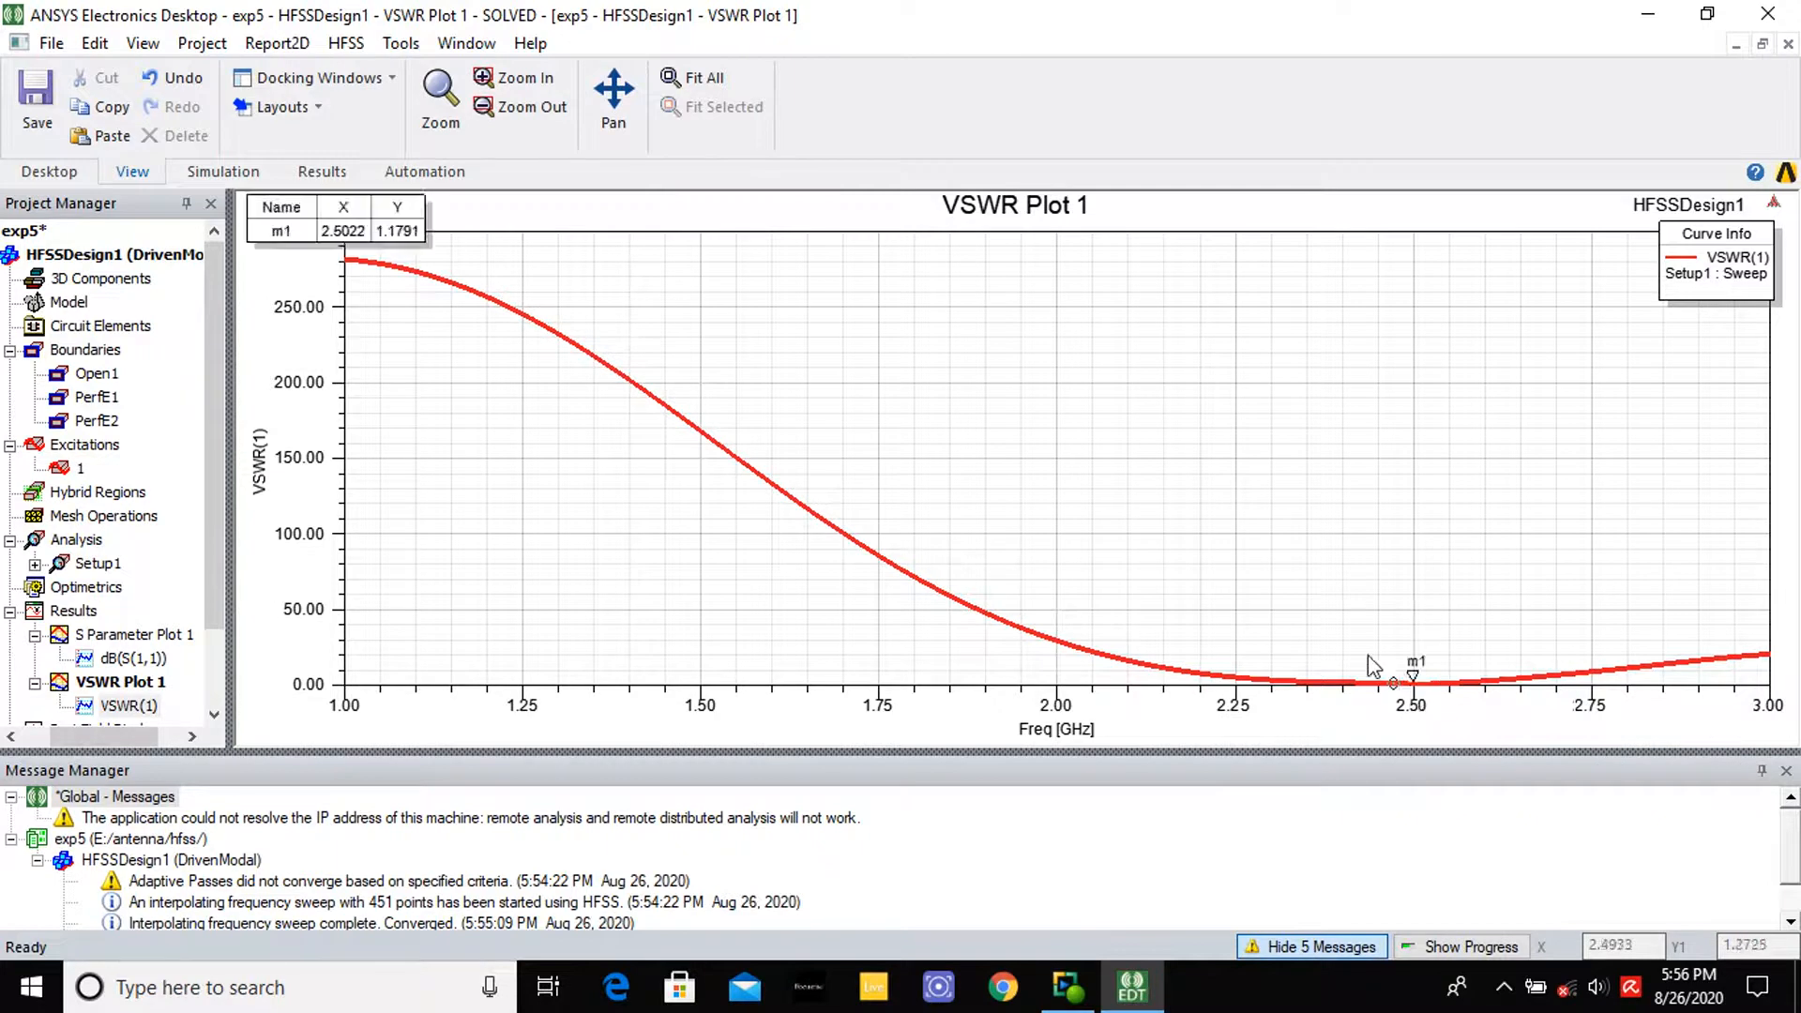